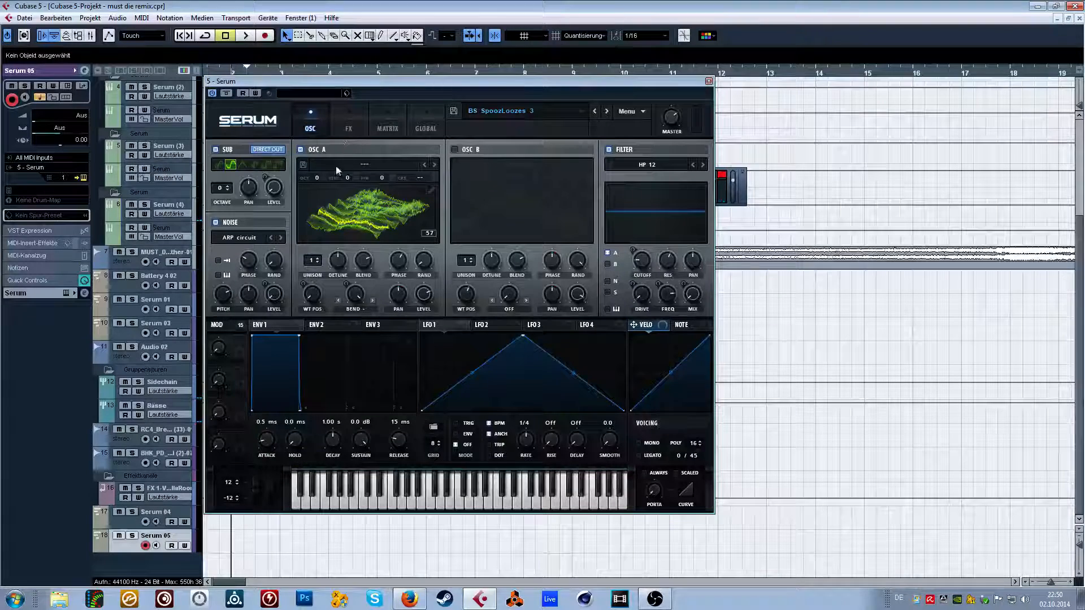
# Look through oscillator A's User wavetables and the saved tables in the wavetable save dialog, and cancel without saving.
pyautogui.click(338, 164)
pyautogui.moveTo(373, 252)
pyautogui.moveTo(406, 229)
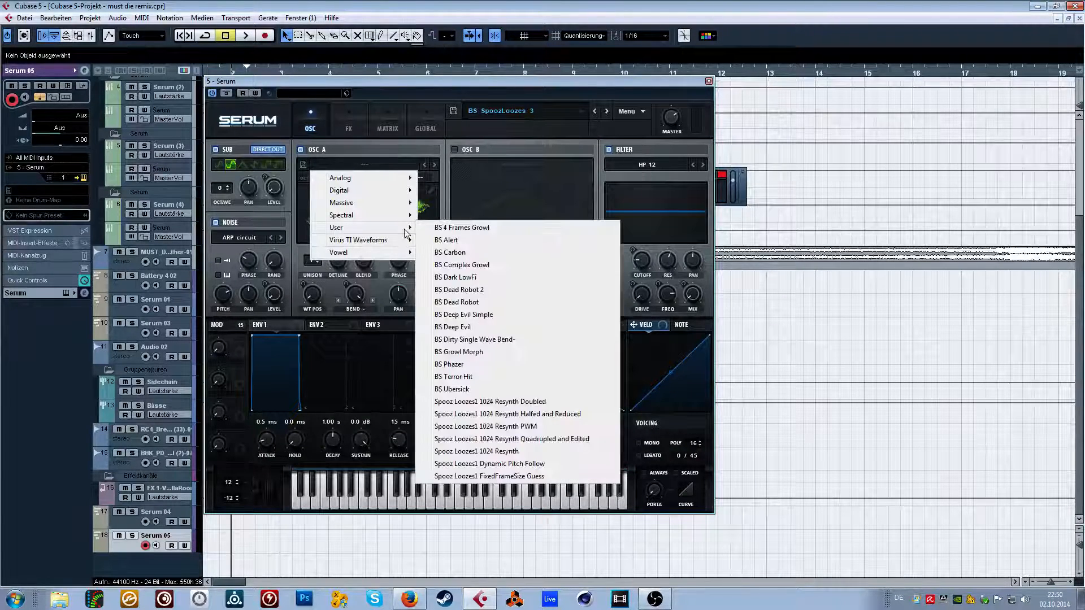
pyautogui.click(411, 148)
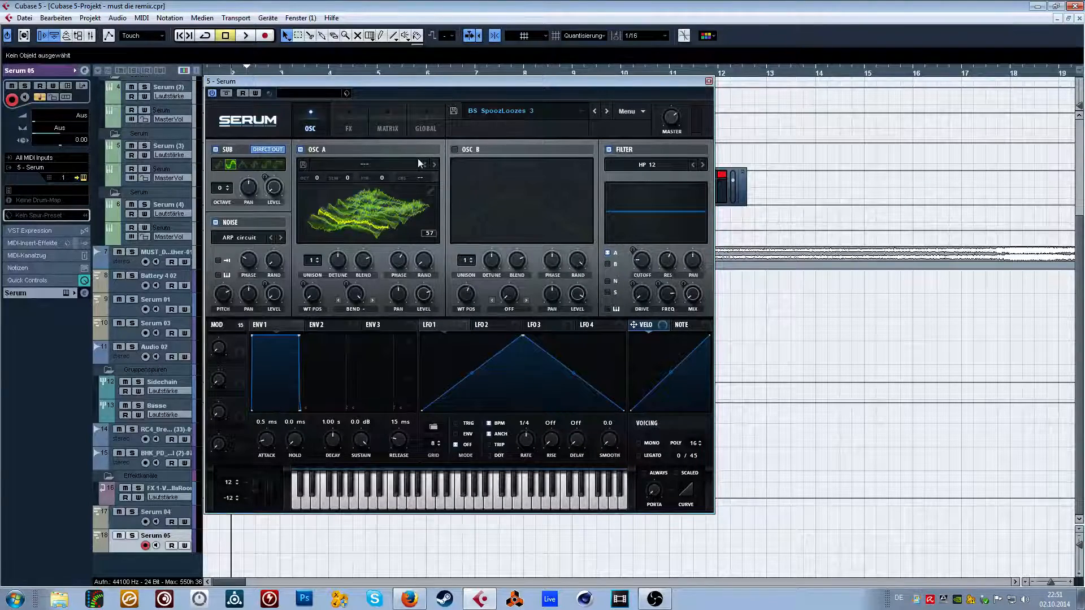
pyautogui.click(302, 165)
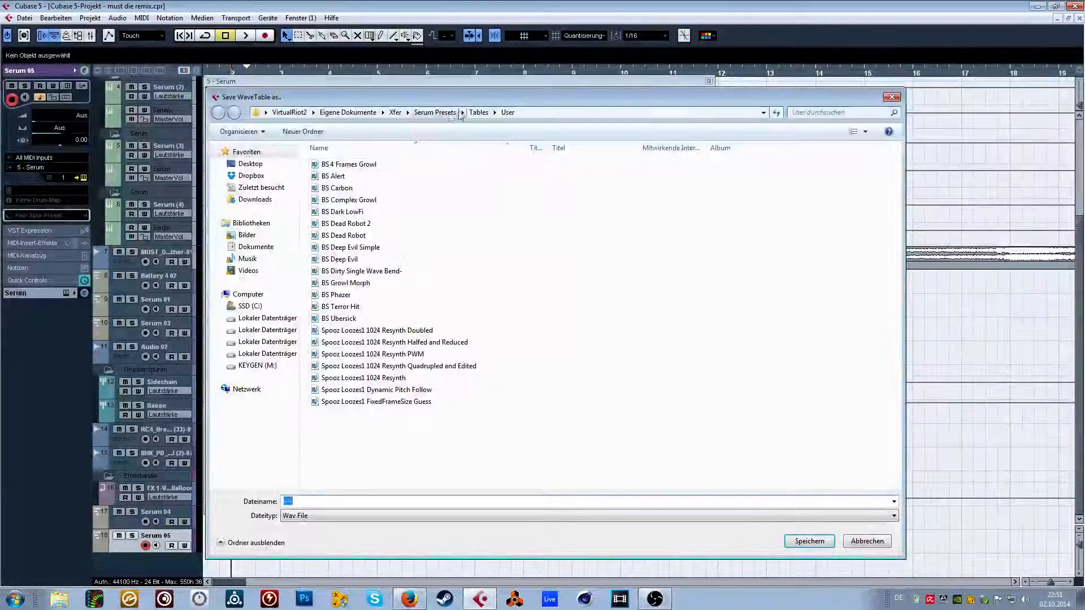
pyautogui.click(338, 424)
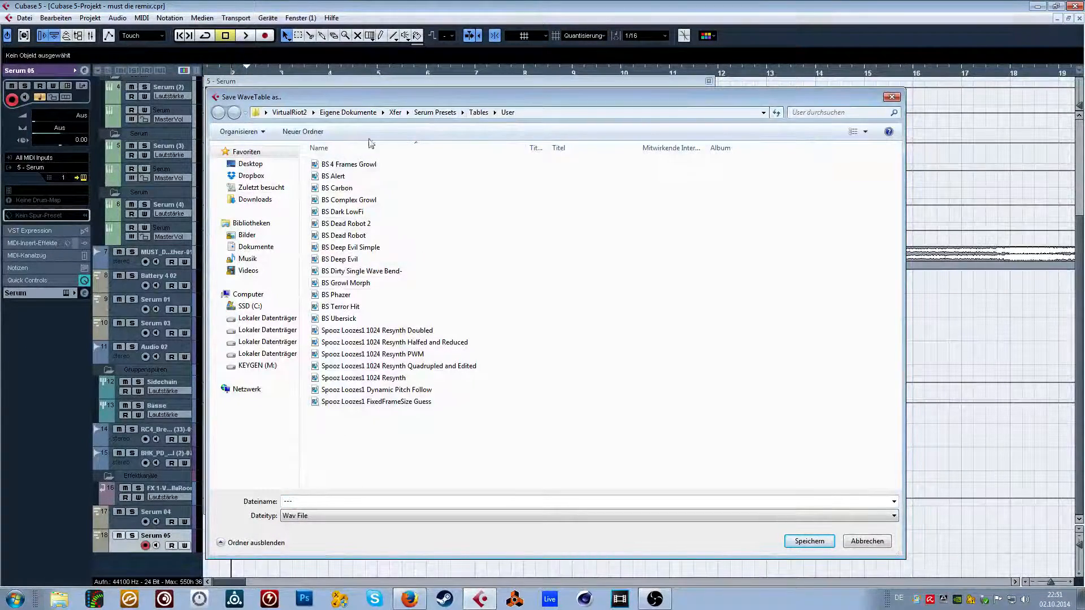
pyautogui.click(890, 98)
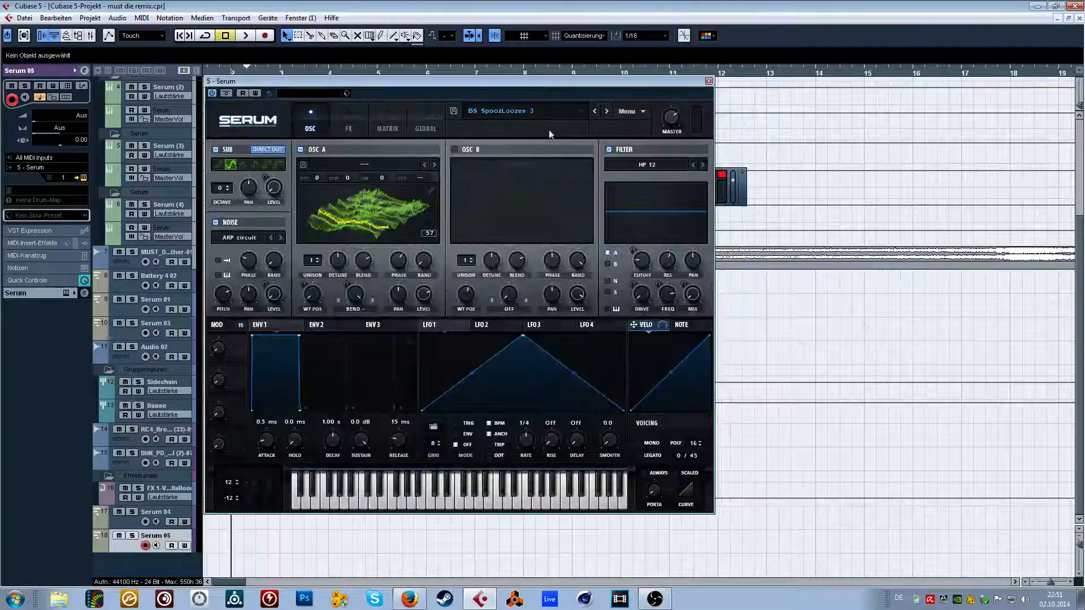
# Browse the User preset list and close it without loading another preset.
pyautogui.click(537, 110)
pyautogui.moveTo(522, 238)
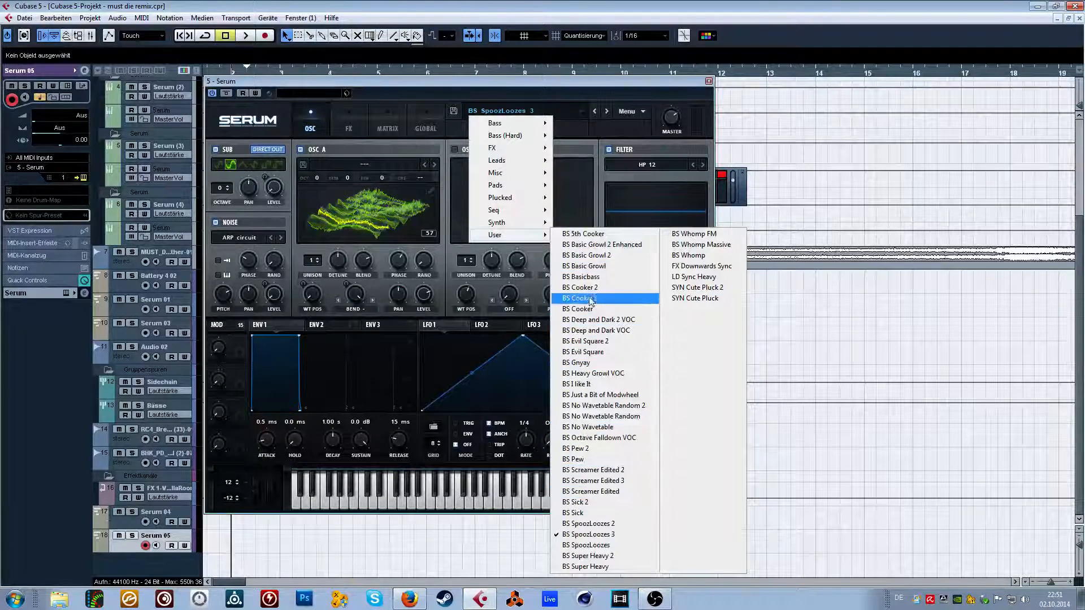
pyautogui.click(360, 165)
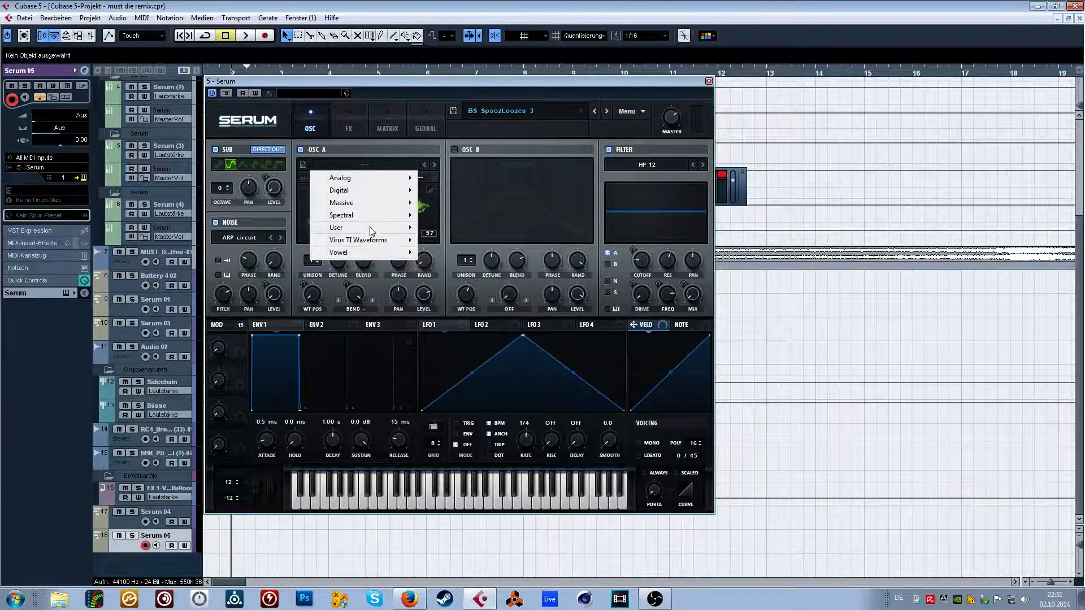
pyautogui.click(515, 112)
pyautogui.click(514, 112)
pyautogui.moveTo(508, 234)
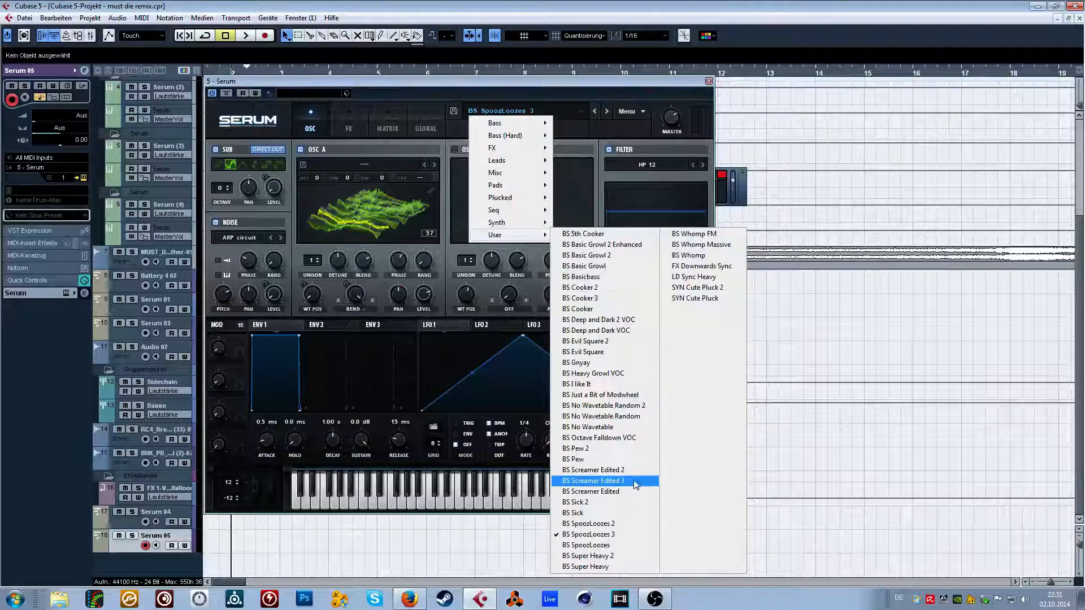
pyautogui.click(382, 85)
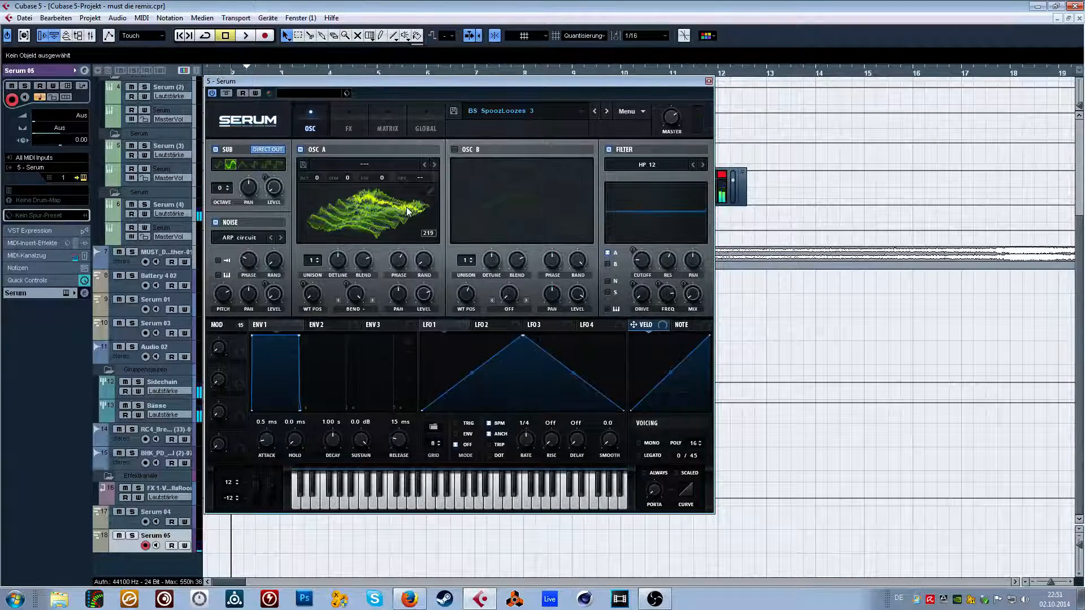
# Look through the noise oscillator's sample categories, including Attacks_Misc, without changing the sample.
pyautogui.click(244, 239)
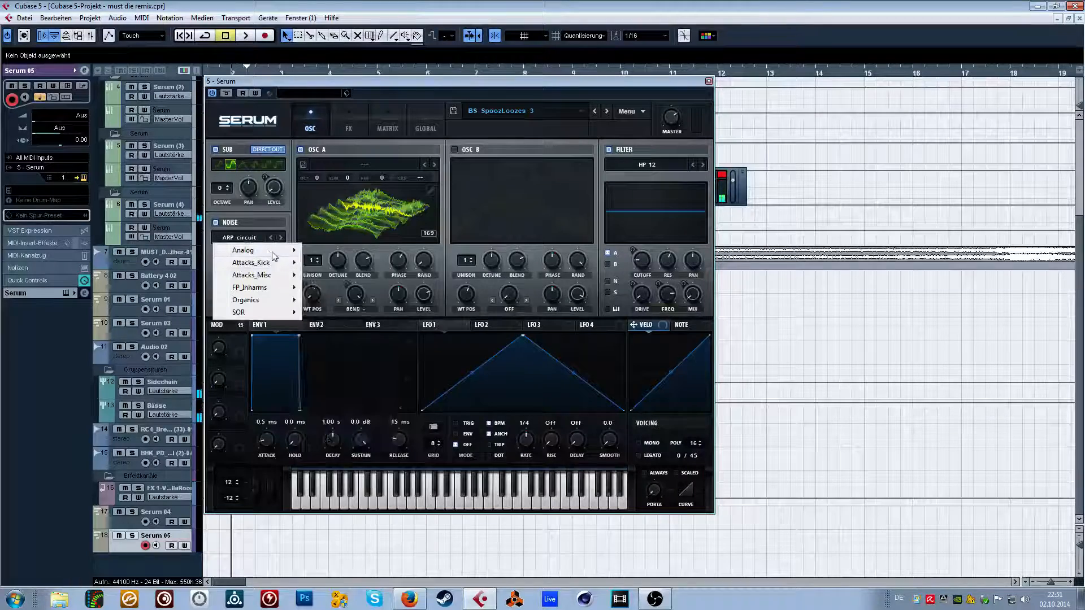
pyautogui.moveTo(275, 291)
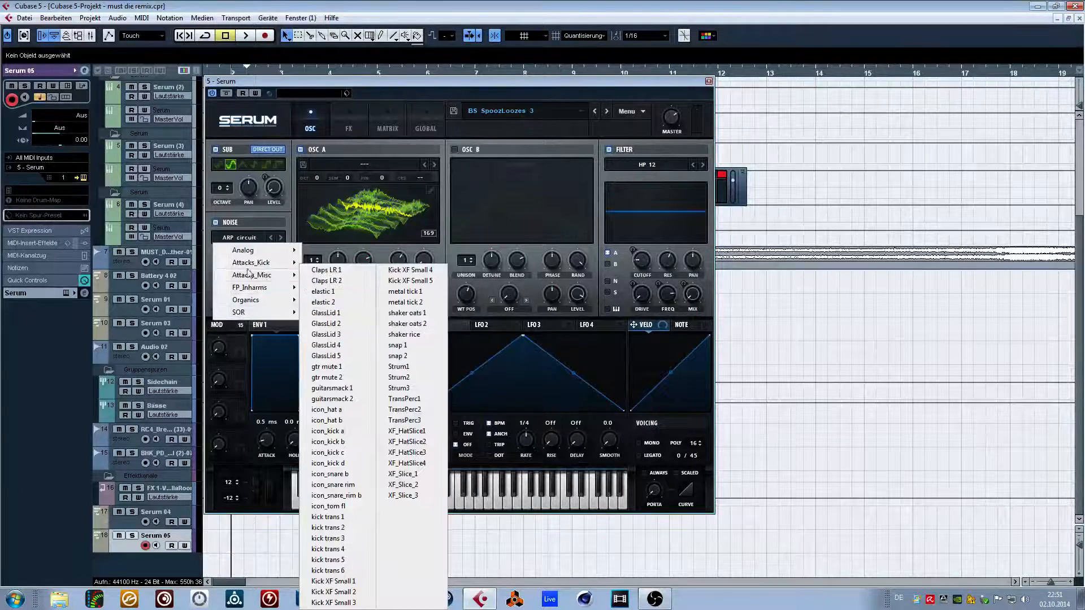
pyautogui.click(430, 86)
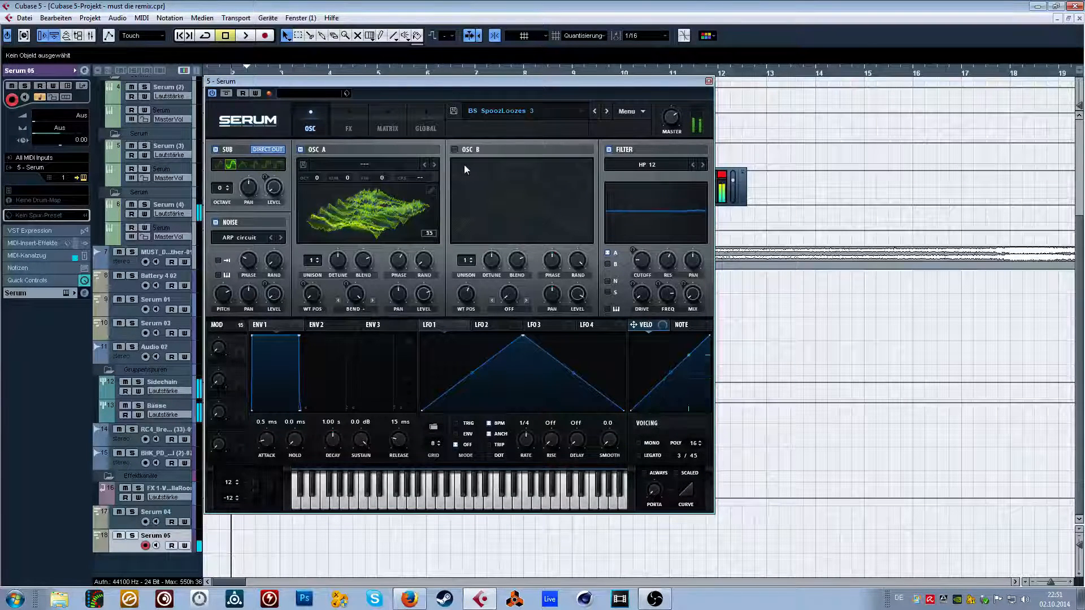
# Step forward through the User presets from BS SpoozLoozes to BS Whomp Massive, auditioning each one.
pyautogui.click(607, 111)
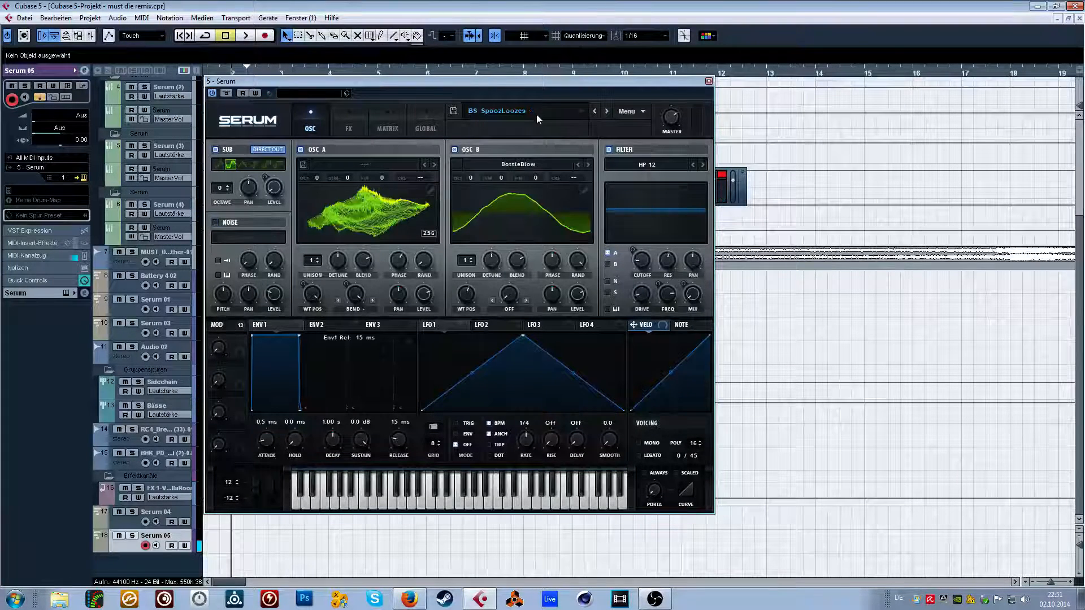
pyautogui.click(609, 117)
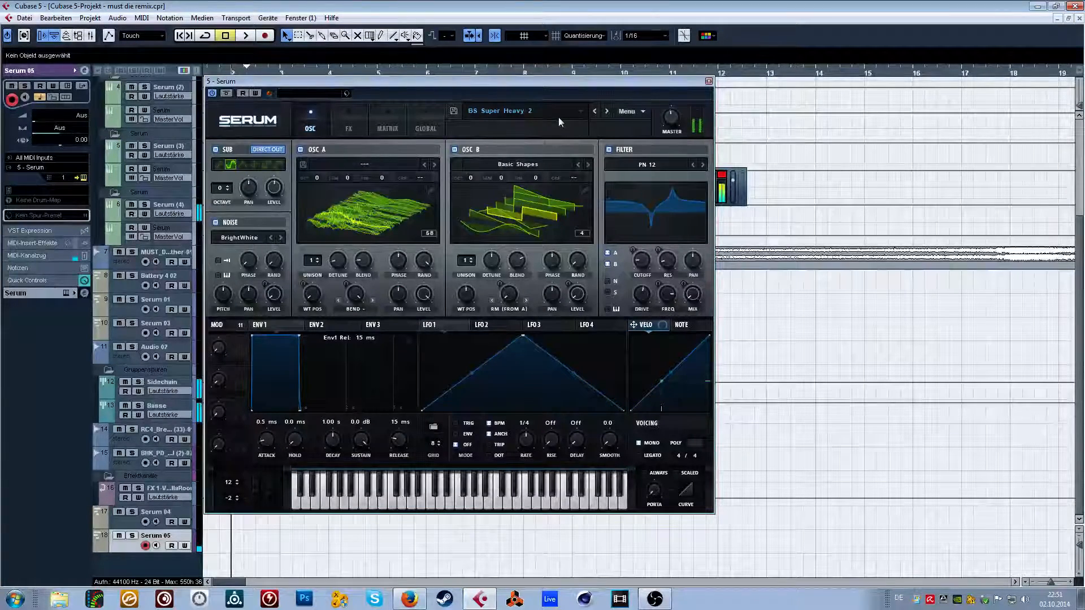
pyautogui.click(605, 114)
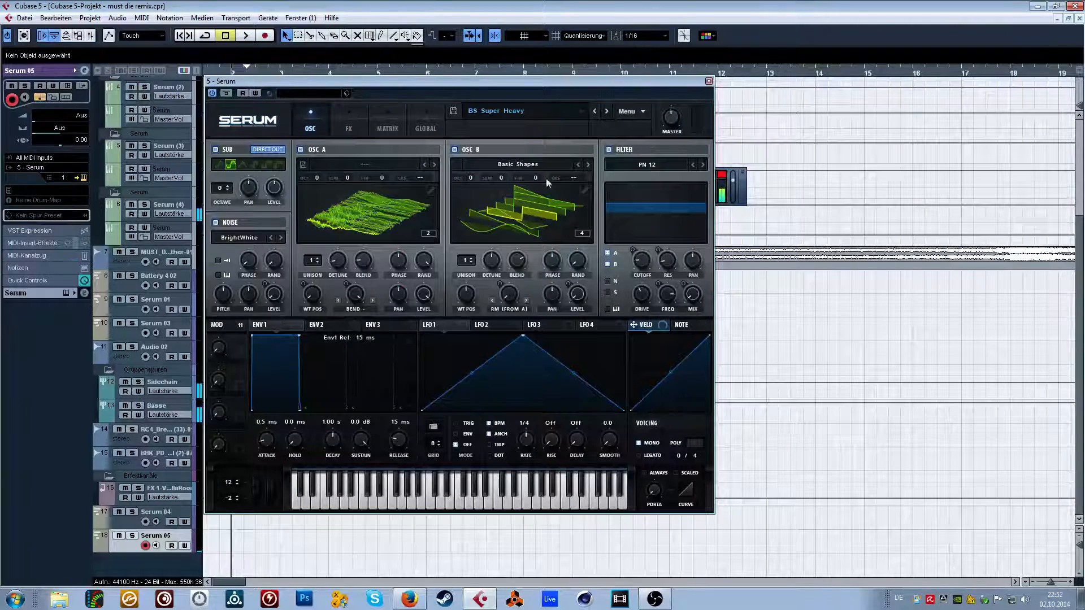
pyautogui.click(606, 113)
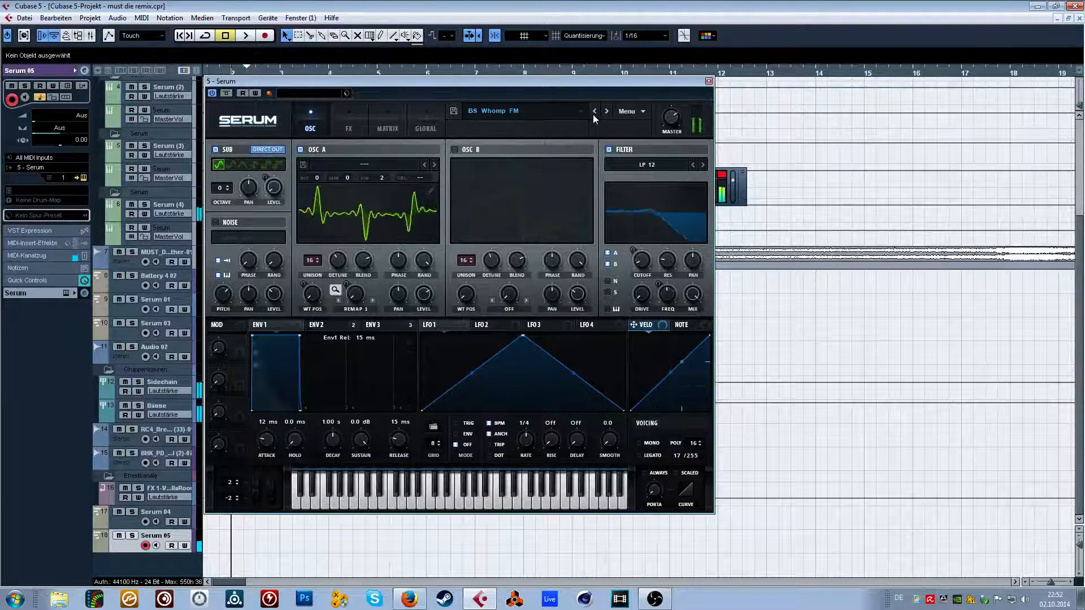
pyautogui.click(607, 112)
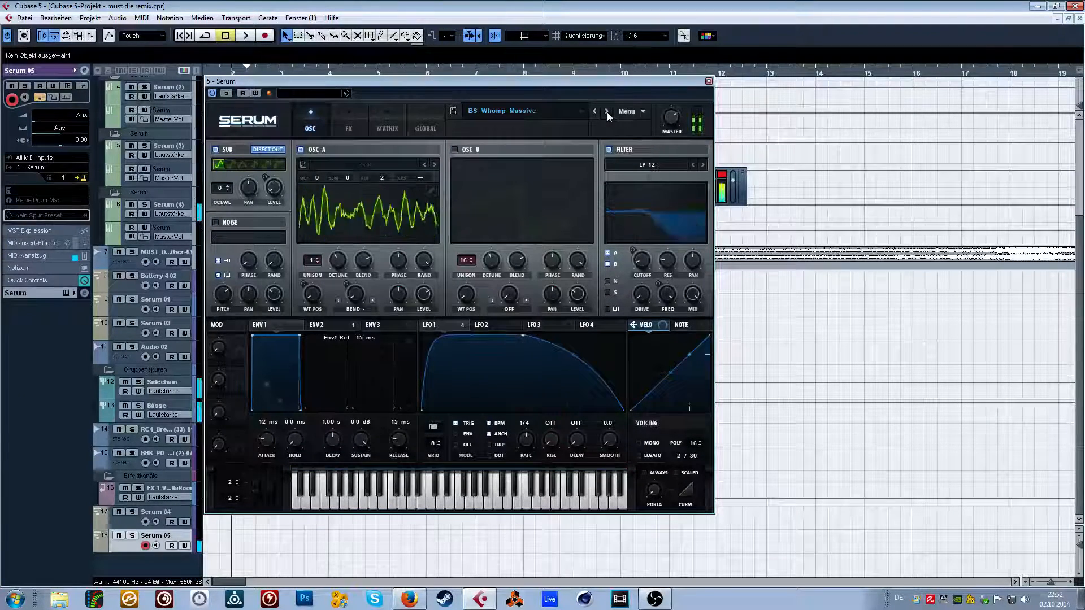
# Load the User preset BS No Wavetable.
pyautogui.click(528, 111)
pyautogui.moveTo(526, 237)
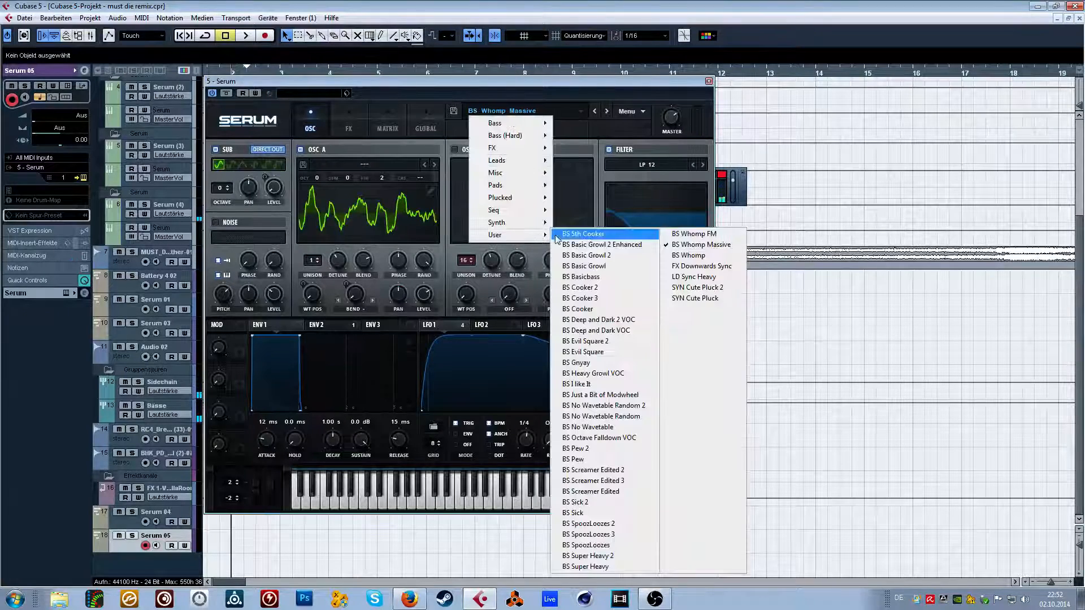
pyautogui.click(618, 427)
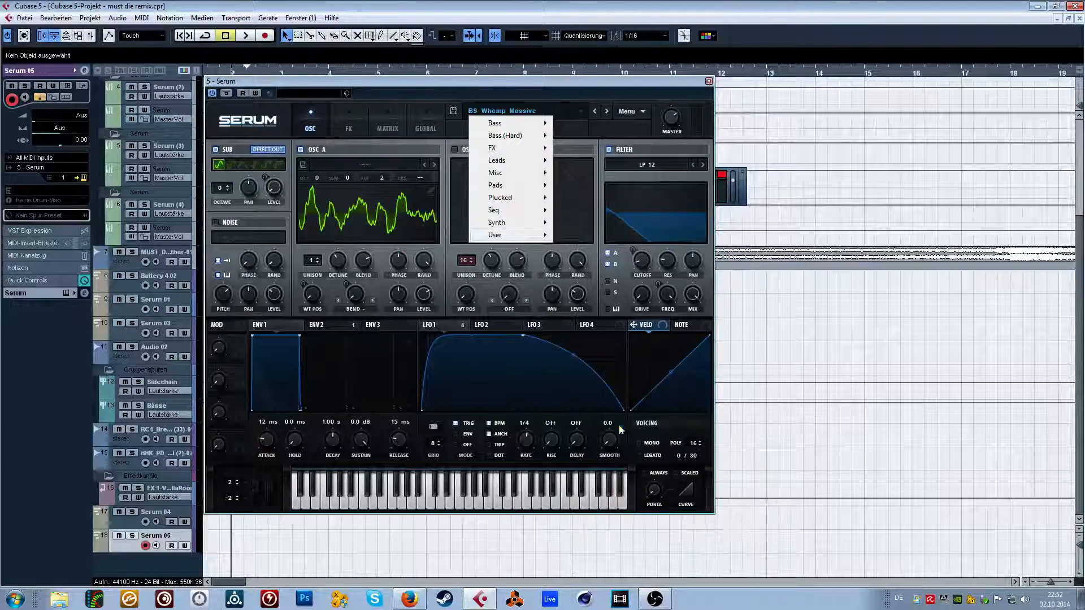
pyautogui.click(384, 220)
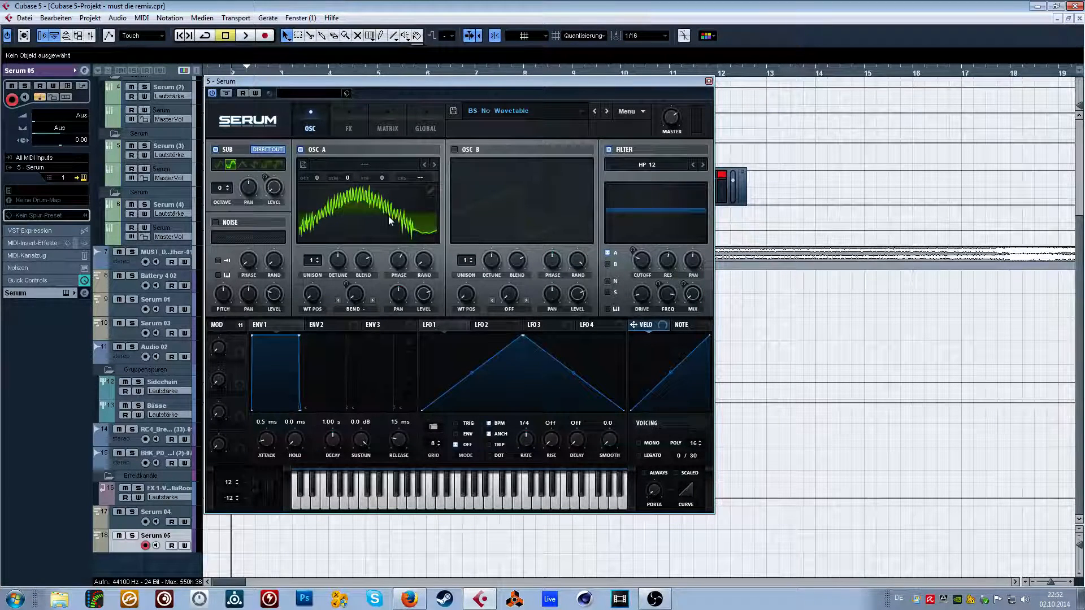
# Compare the sound with oscillator A's warp mode Off and with the filter disabled, restoring Bend - and the filter.
pyautogui.click(350, 305)
pyautogui.click(365, 308)
pyautogui.click(355, 309)
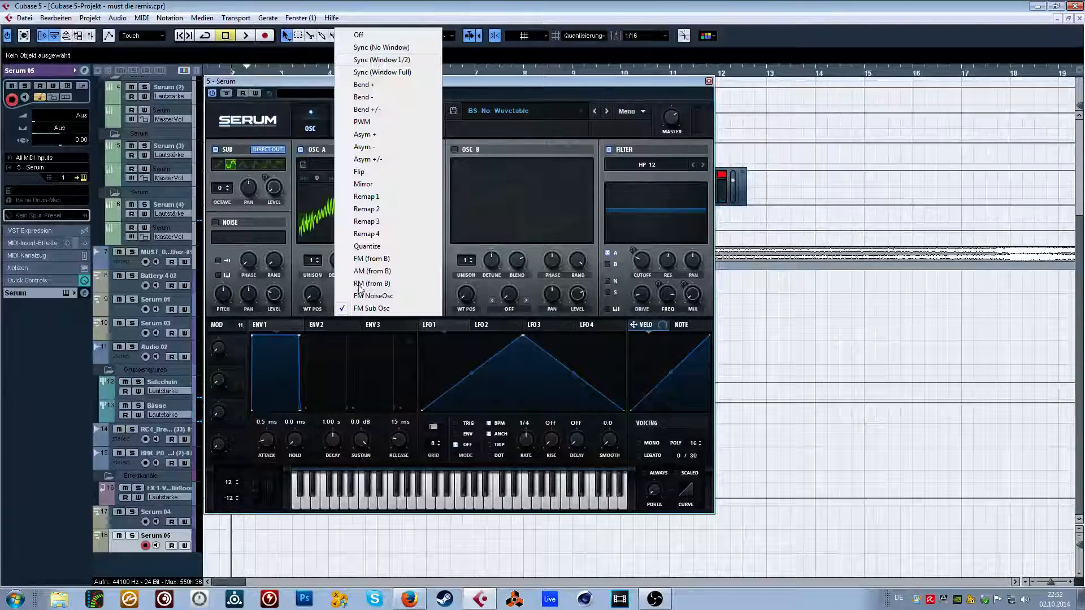
pyautogui.click(383, 37)
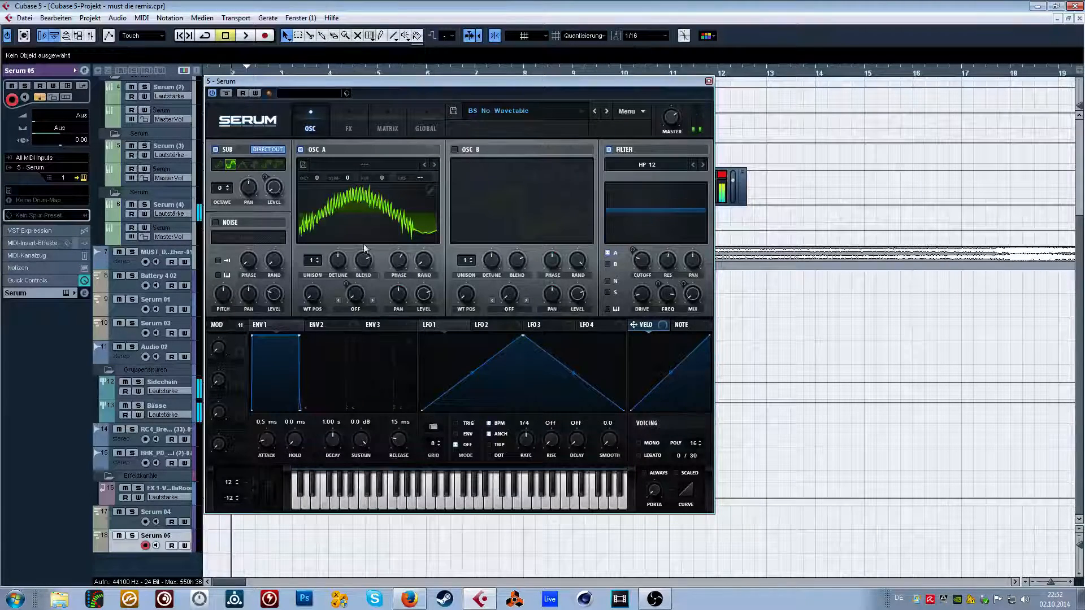
pyautogui.click(355, 309)
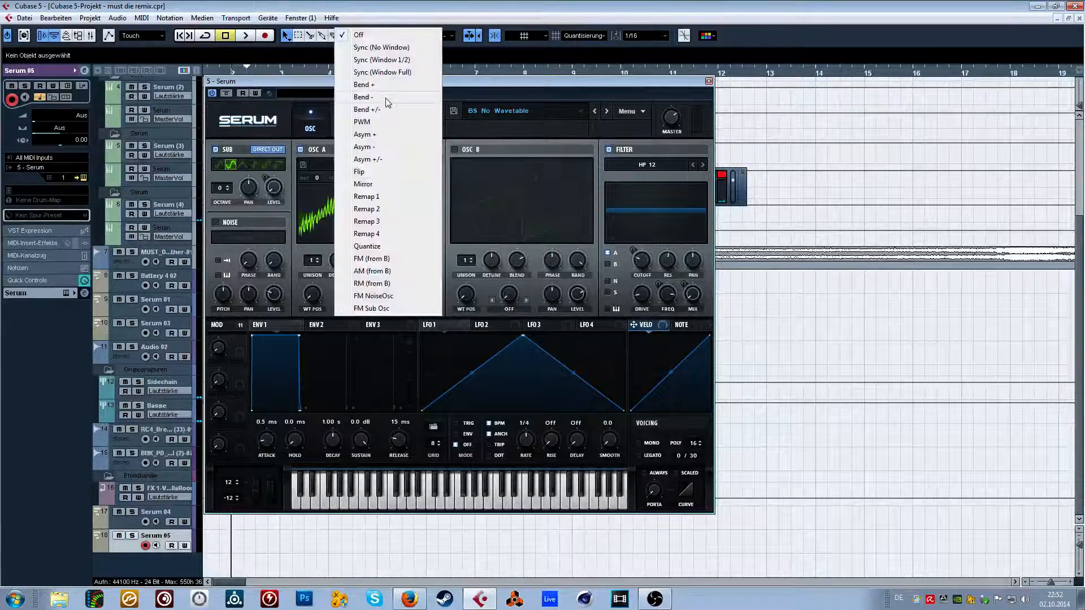
pyautogui.click(387, 102)
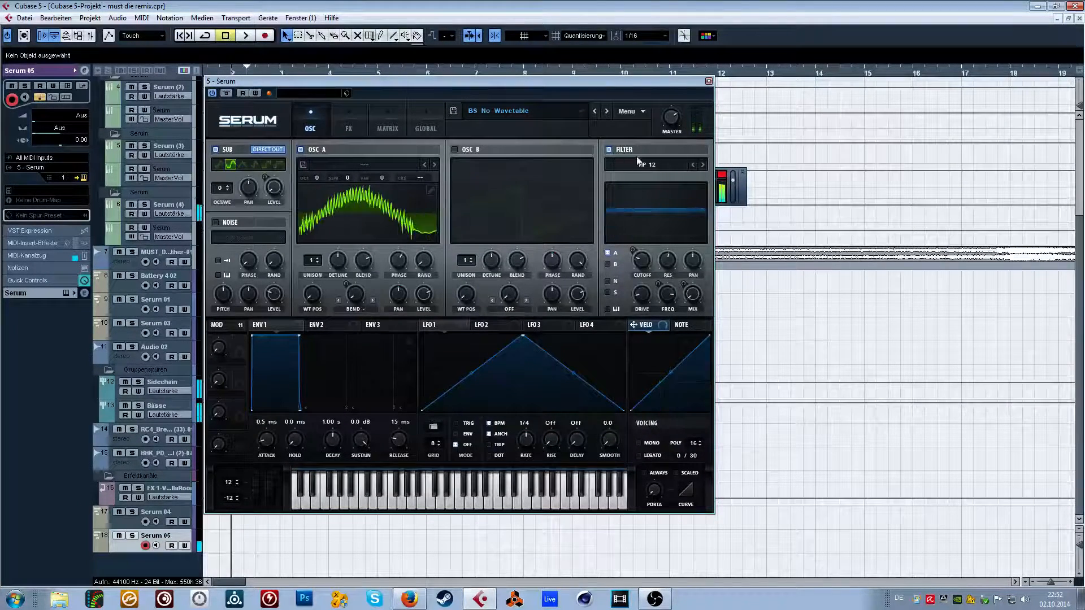
pyautogui.click(608, 150)
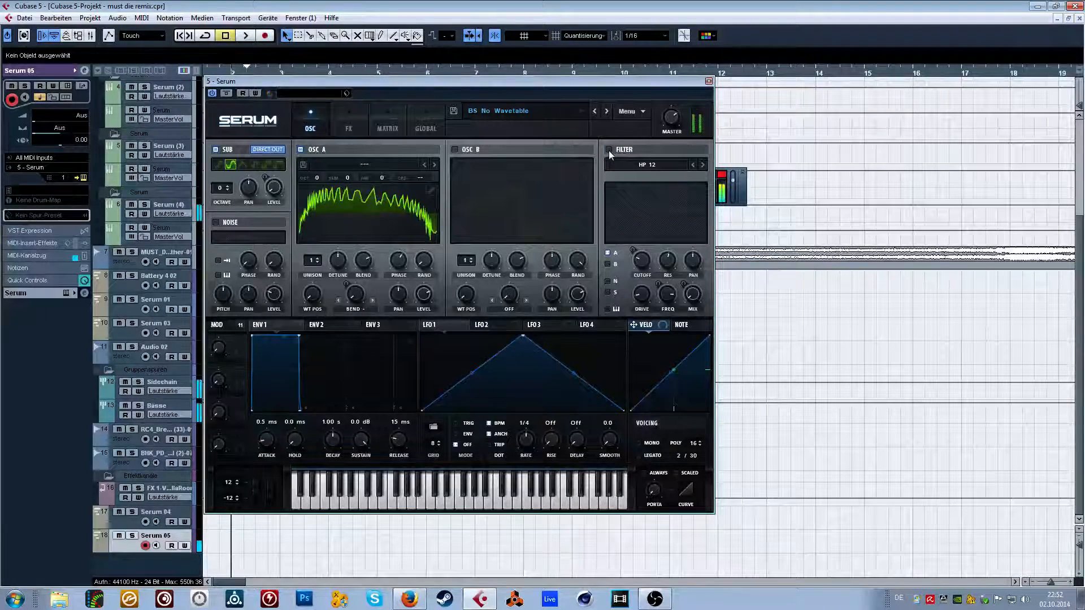
pyautogui.click(608, 151)
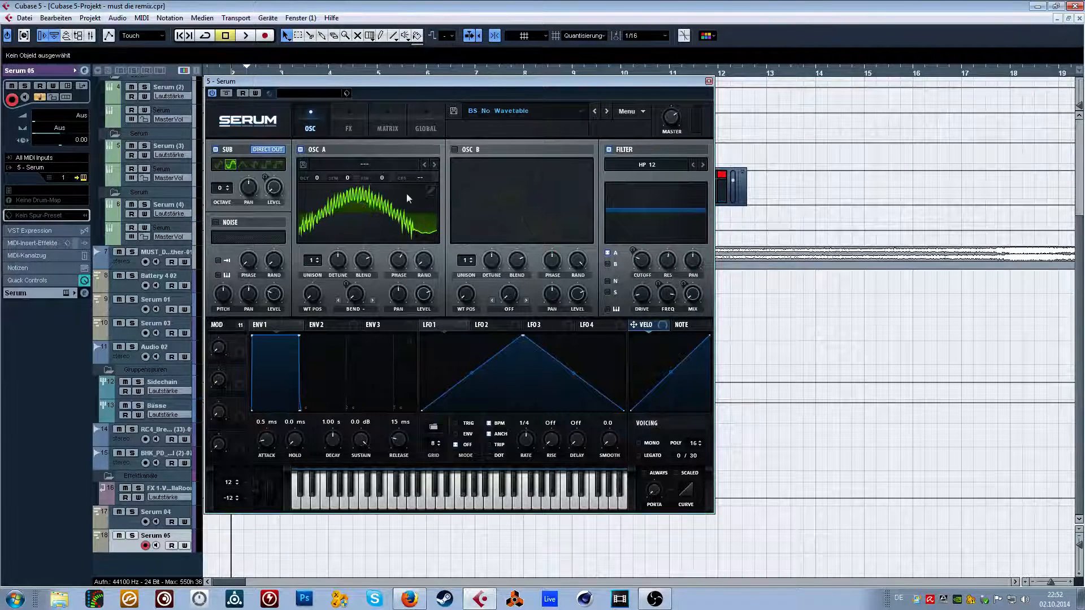
# Look through oscillator A's wavetable categories and its warp mode list without changing either.
pyautogui.click(344, 165)
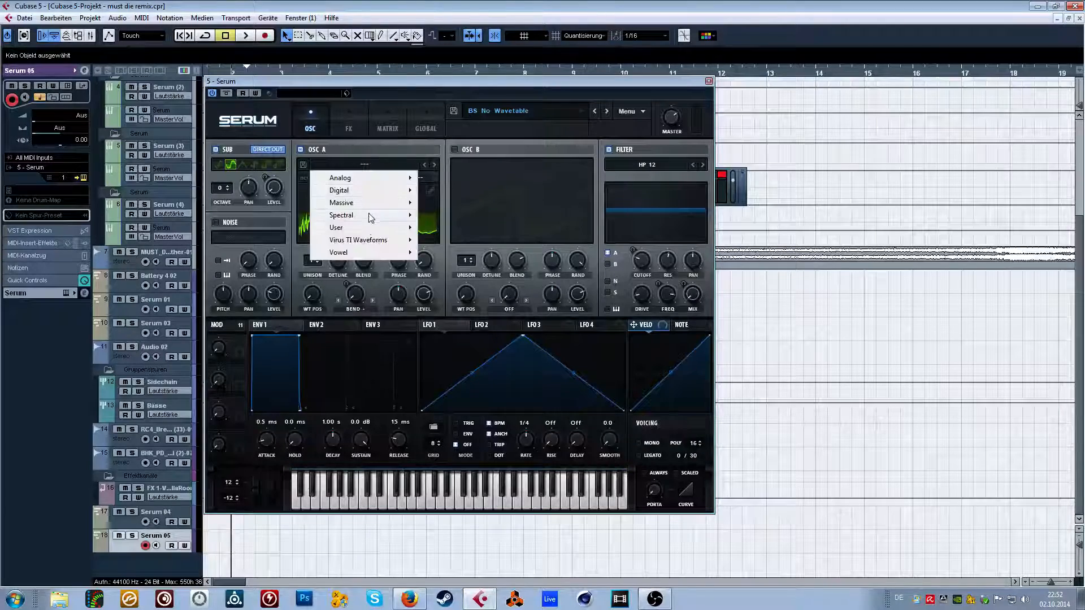
pyautogui.moveTo(373, 202)
pyautogui.click(453, 202)
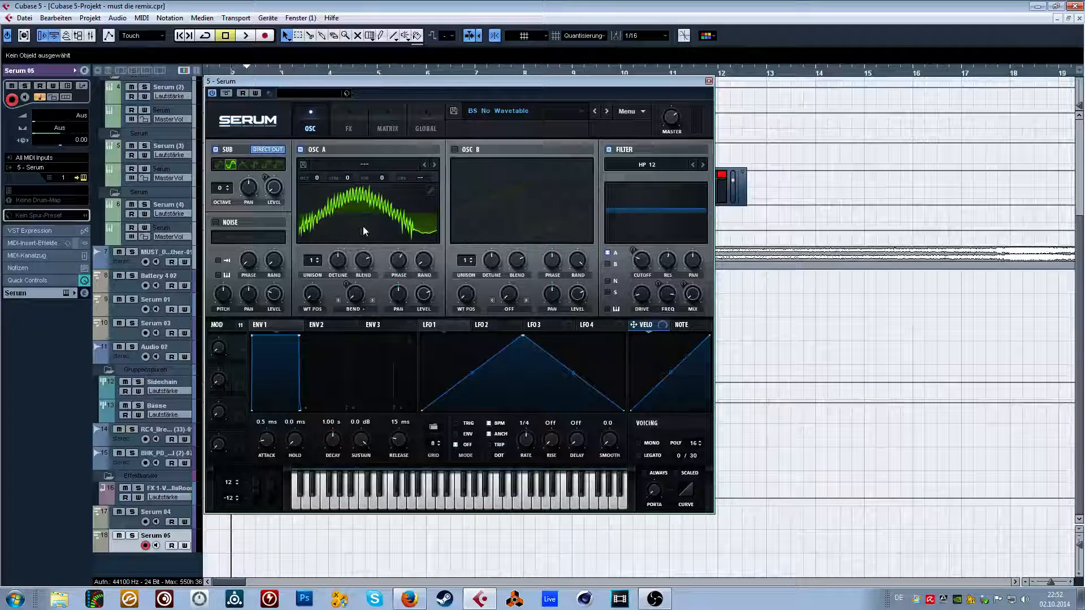
pyautogui.click(354, 309)
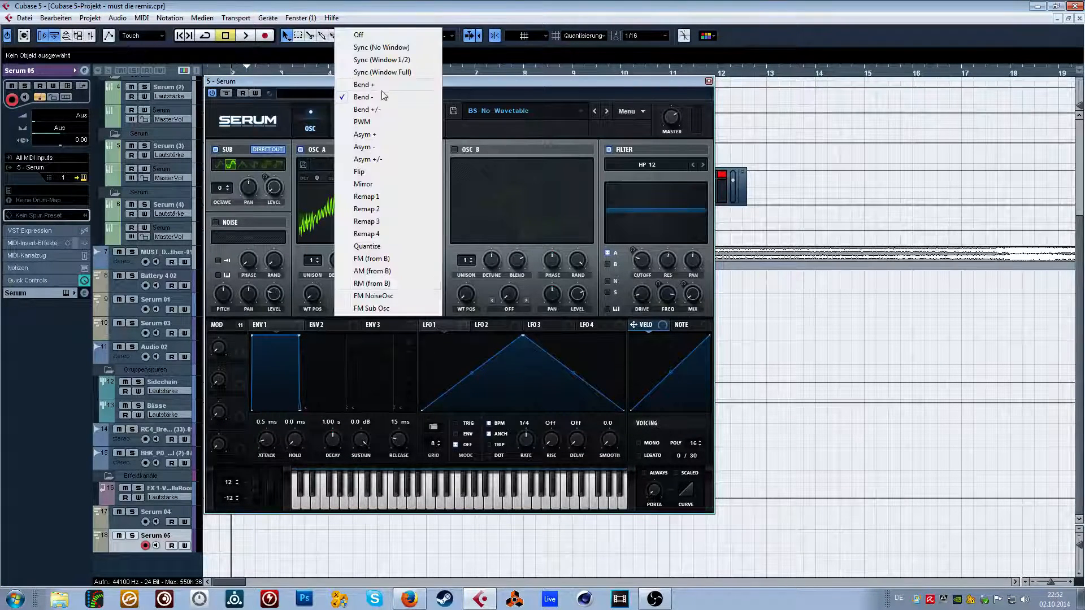
pyautogui.click(465, 94)
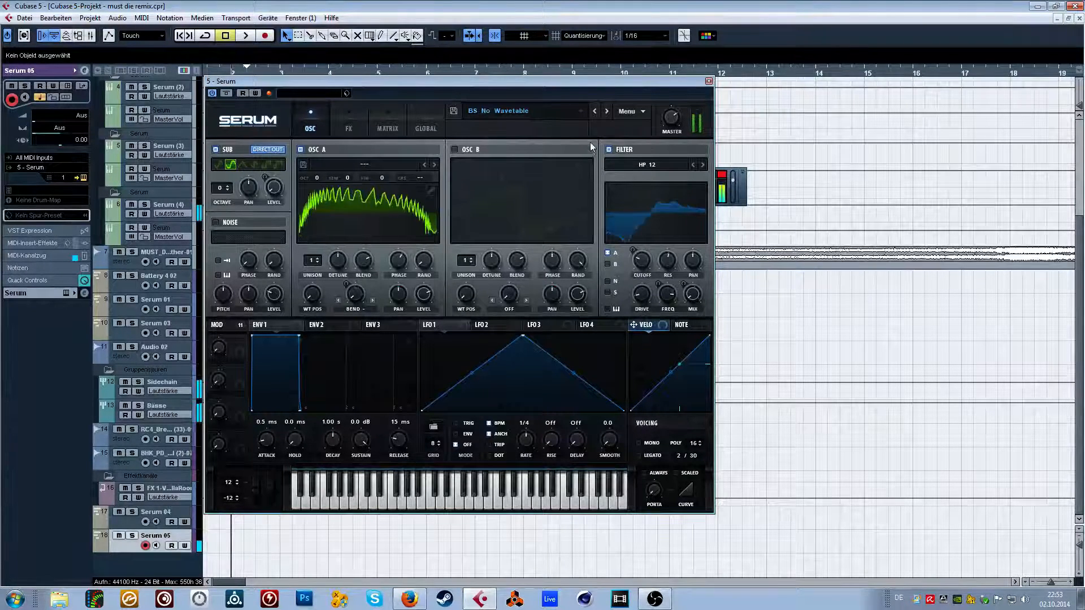
# Close the Serum plugin window and play a short passage of the arrangement from around bar 2.
pyautogui.click(708, 81)
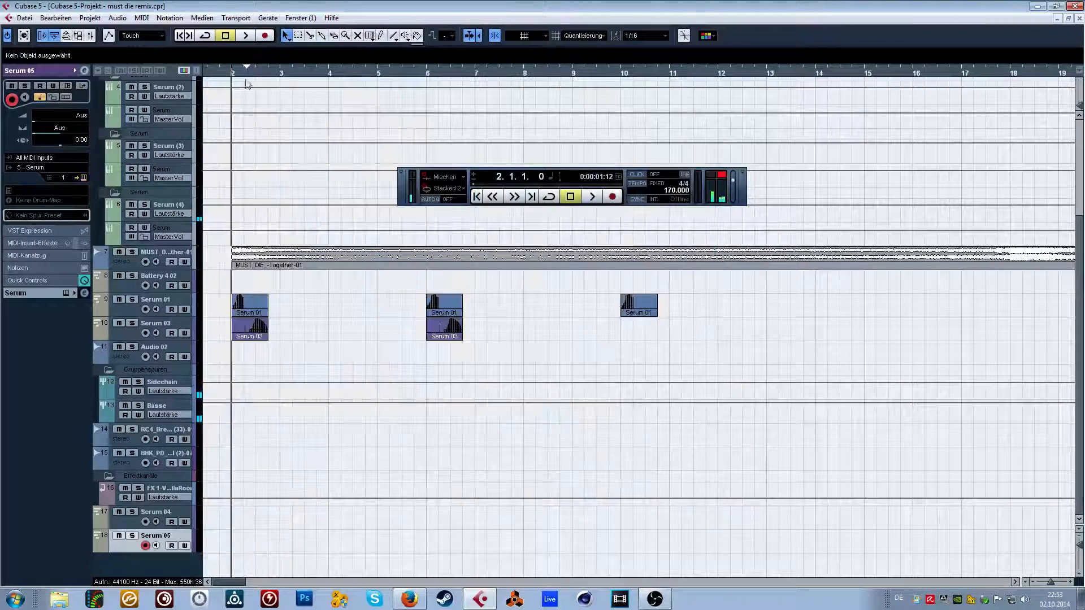
pyautogui.hscroll(-1, 215, 73)
pyautogui.moveTo(199, 76); pyautogui.dragTo(249, 82)
pyautogui.press('space')
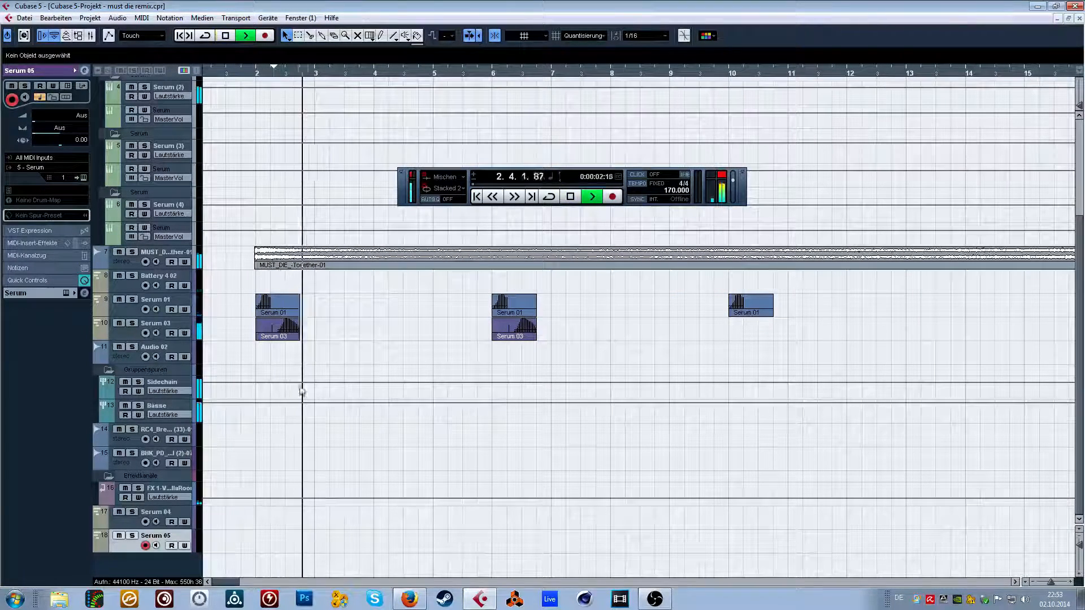
pyautogui.press('space')
# Replay the arrangement from just before bar 2, select the Bässe group track to show its insert effects, and stop playback.
pyautogui.click(252, 75)
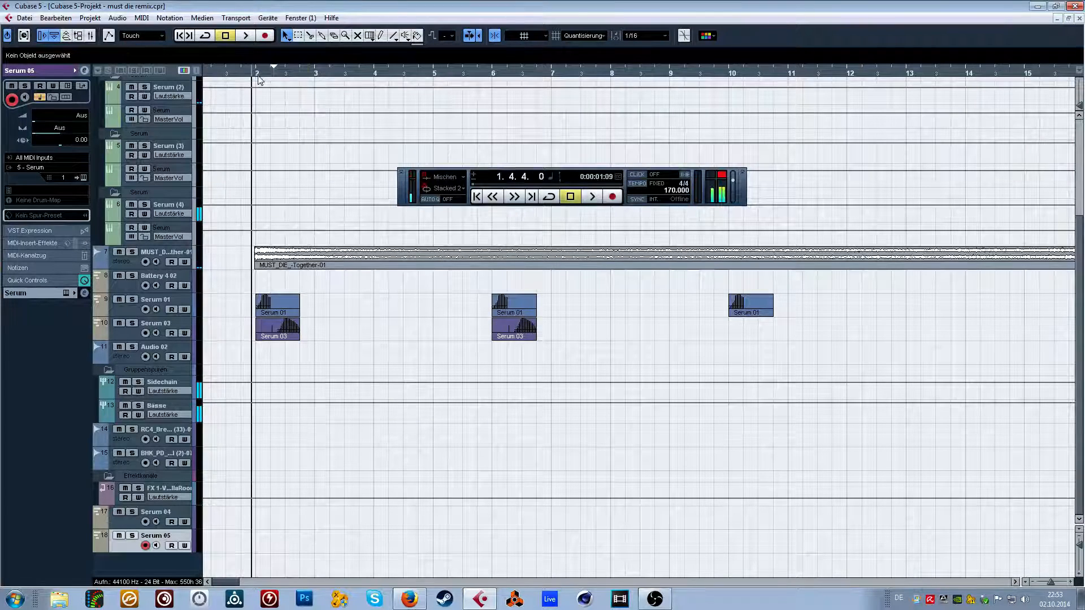
pyautogui.press('space')
pyautogui.click(165, 395)
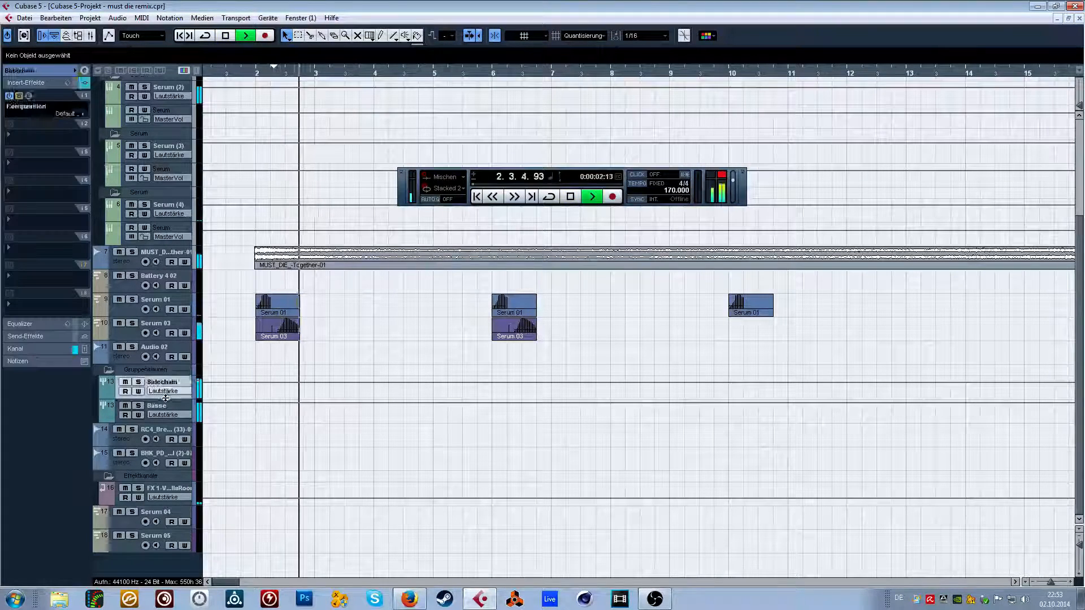
pyautogui.click(166, 398)
pyautogui.press('space')
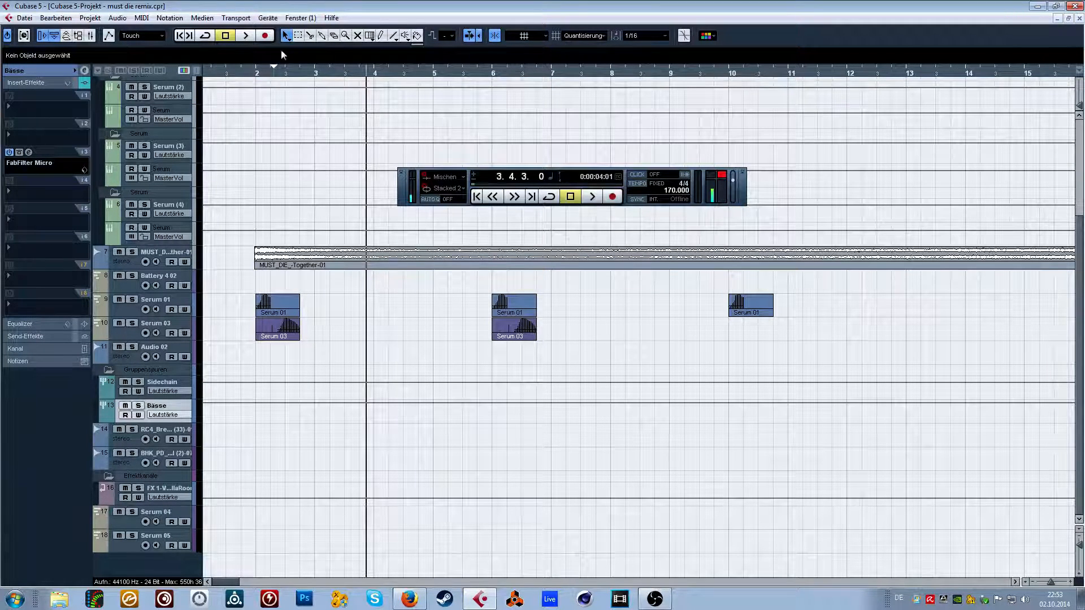
# Set the playhead just before bar 2 and replace the faturator insert on the Serum 03 track's instrument with H-Delay Stereo.
pyautogui.click(252, 74)
pyautogui.click(50, 143)
pyautogui.click(250, 288)
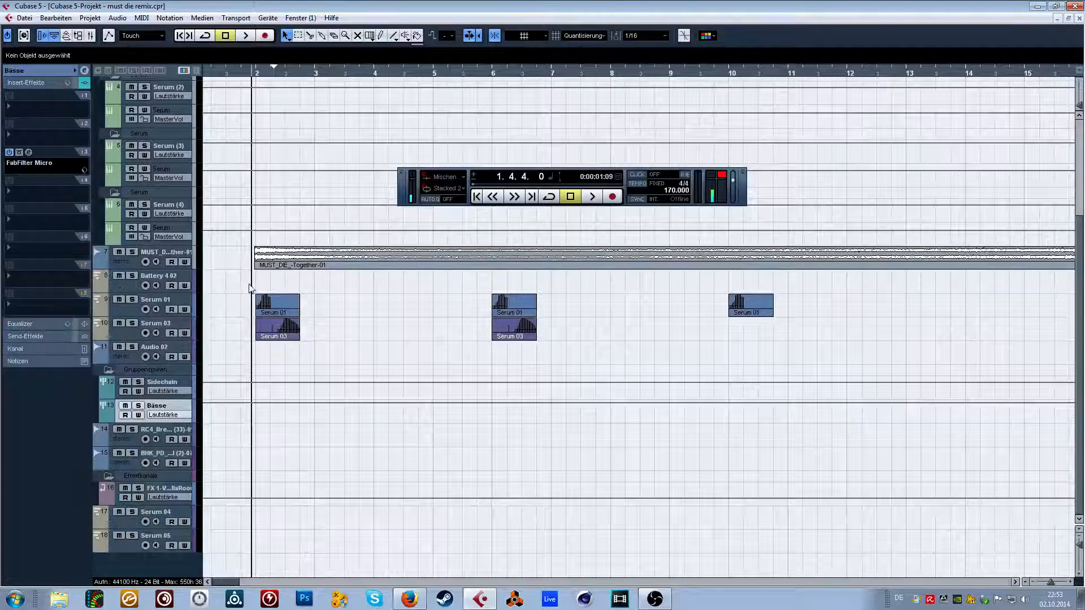
pyautogui.click(182, 328)
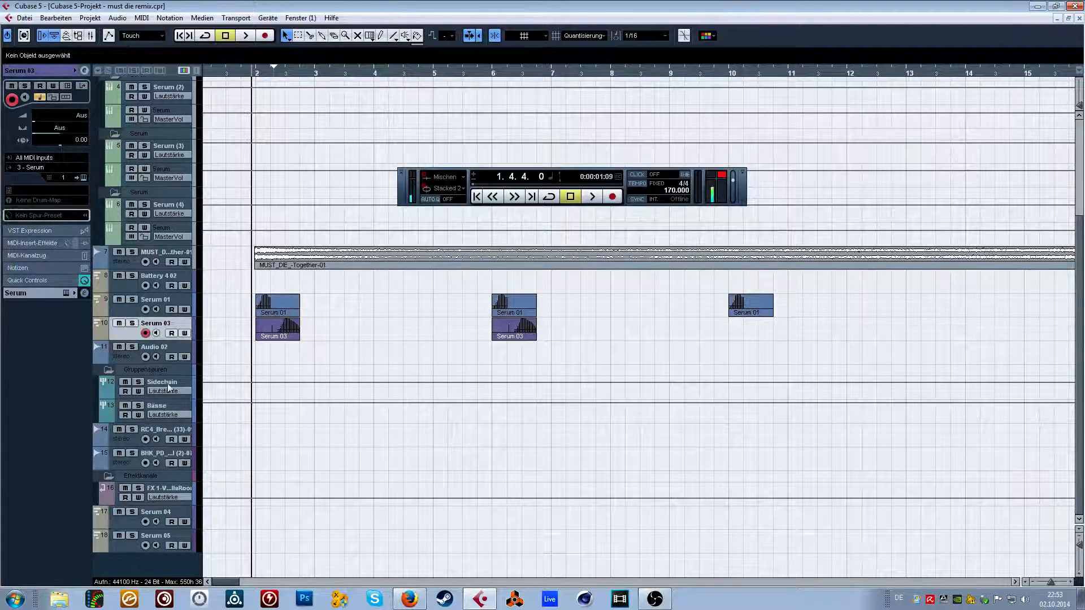
pyautogui.click(41, 293)
pyautogui.click(53, 155)
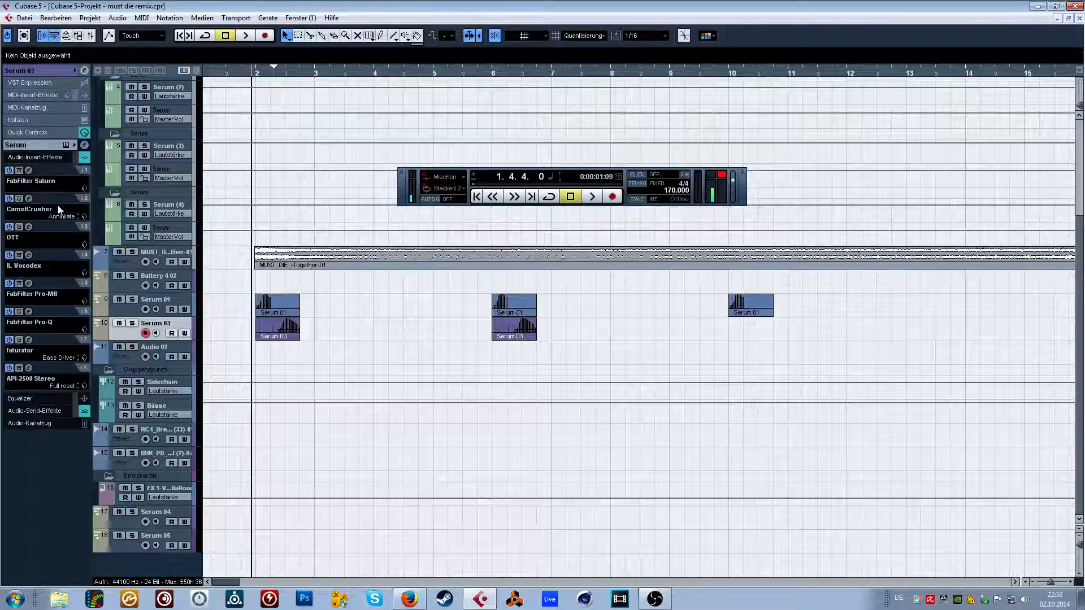
pyautogui.click(31, 353)
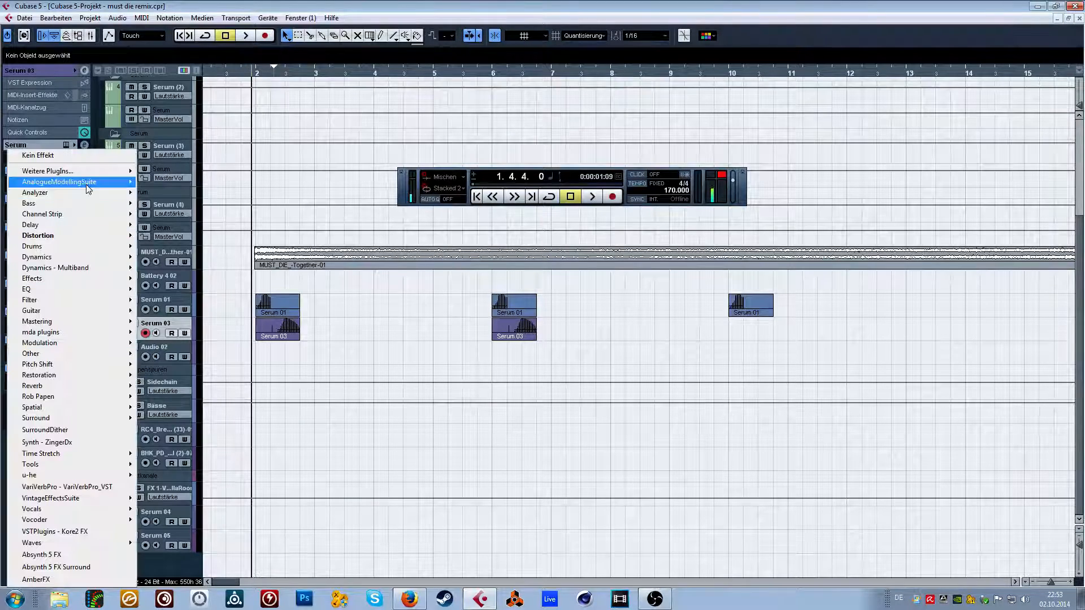
pyautogui.moveTo(74, 225)
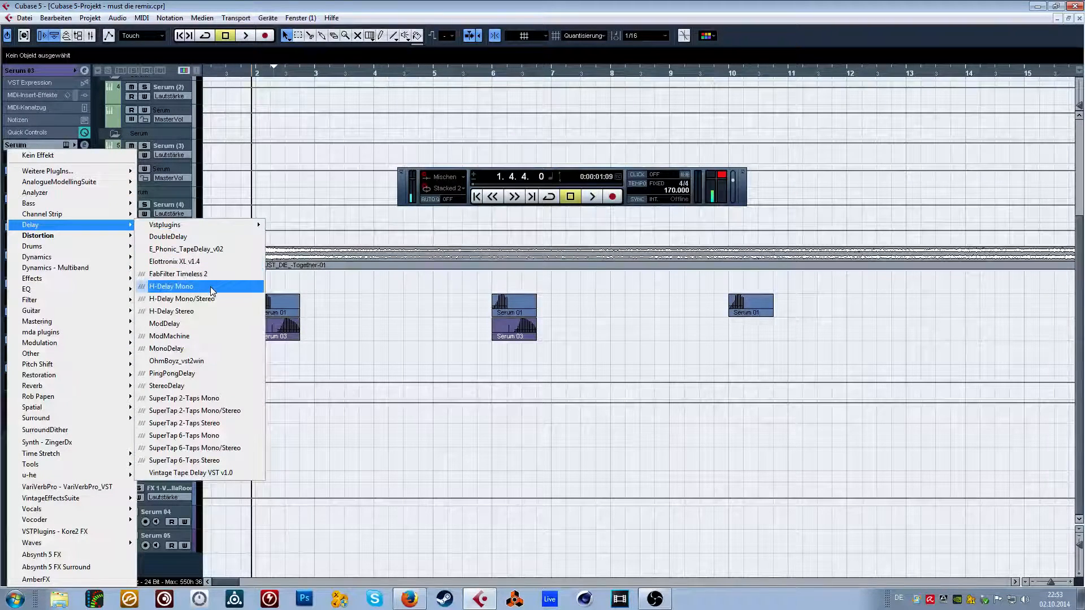
pyautogui.click(209, 312)
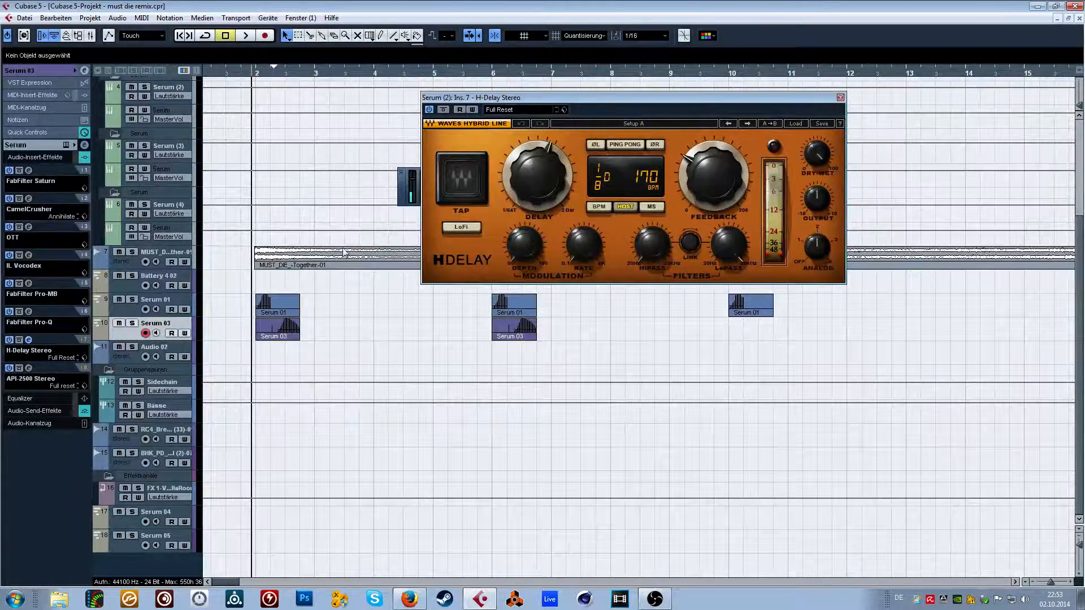
# Enable Ping Pong in H-Delay, adjust its low-pass and high-pass filters, reduce the dry/wet mix, and play the basses soloed.
pyautogui.moveTo(505, 101); pyautogui.dragTo(402, 97)
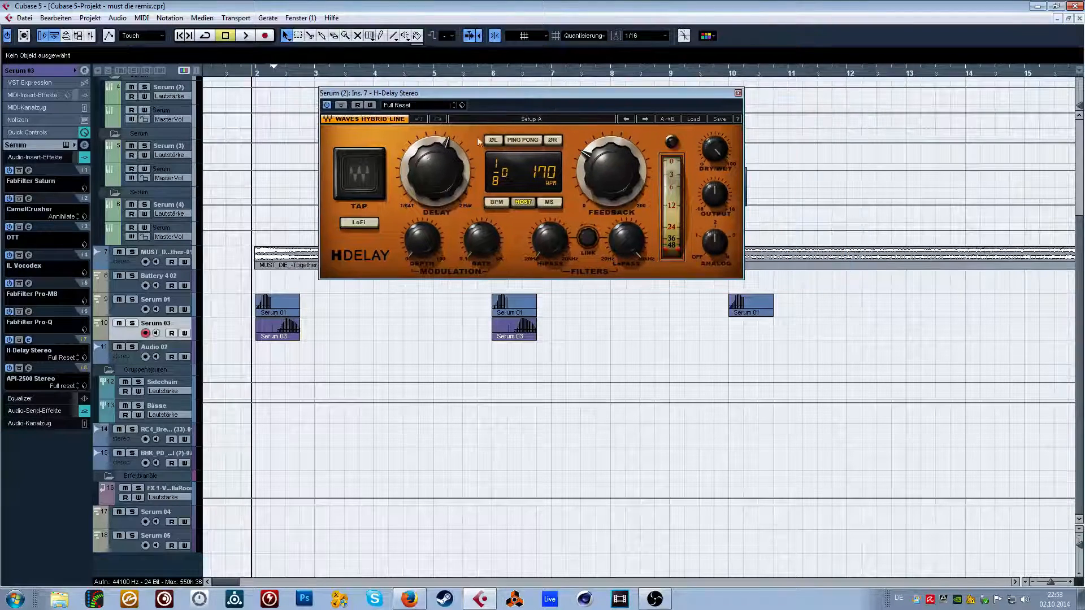
pyautogui.click(523, 140)
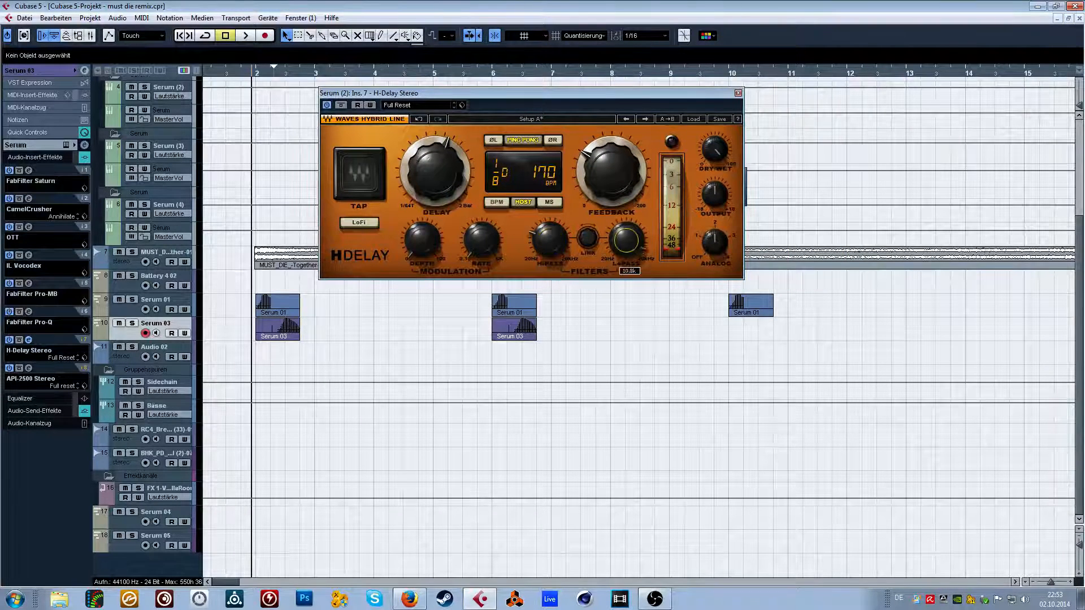
pyautogui.moveTo(626, 241); pyautogui.dragTo(626, 264)
pyautogui.moveTo(549, 240); pyautogui.dragTo(550, 239)
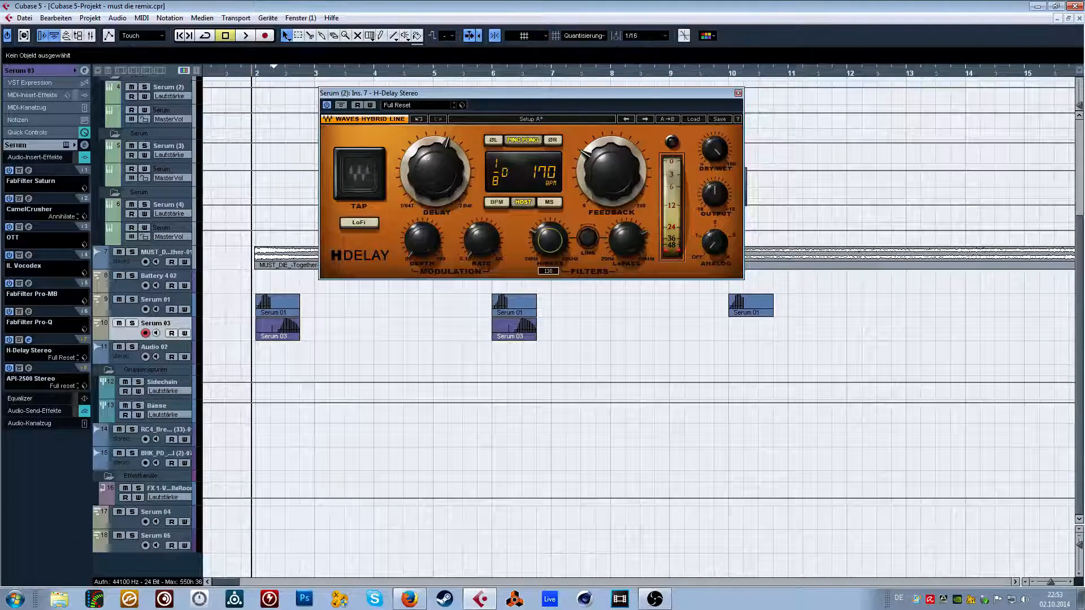
pyautogui.moveTo(714, 150); pyautogui.dragTo(714, 170)
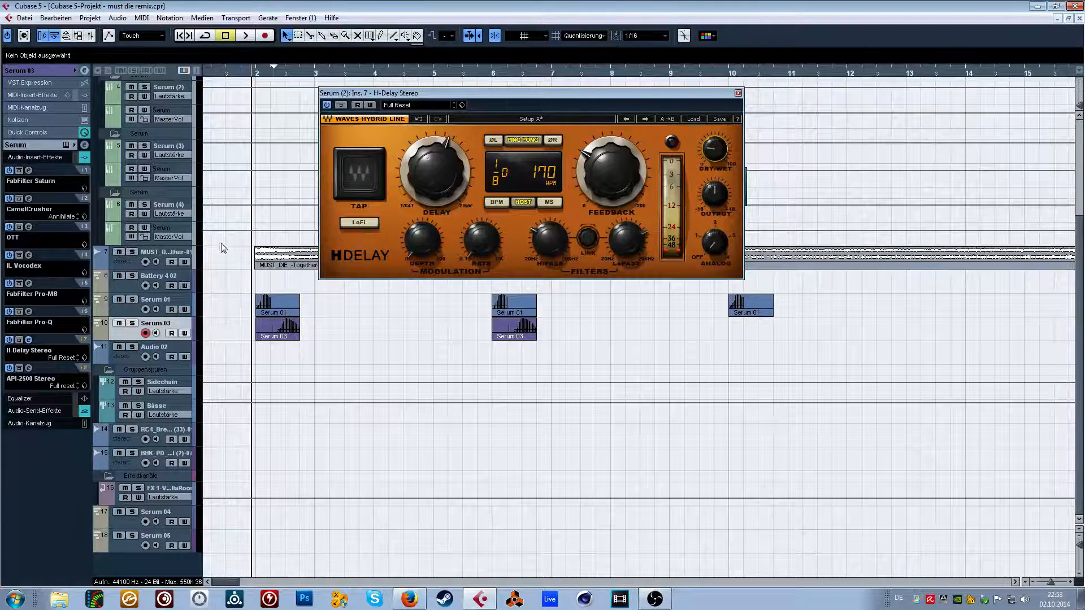
pyautogui.press('space')
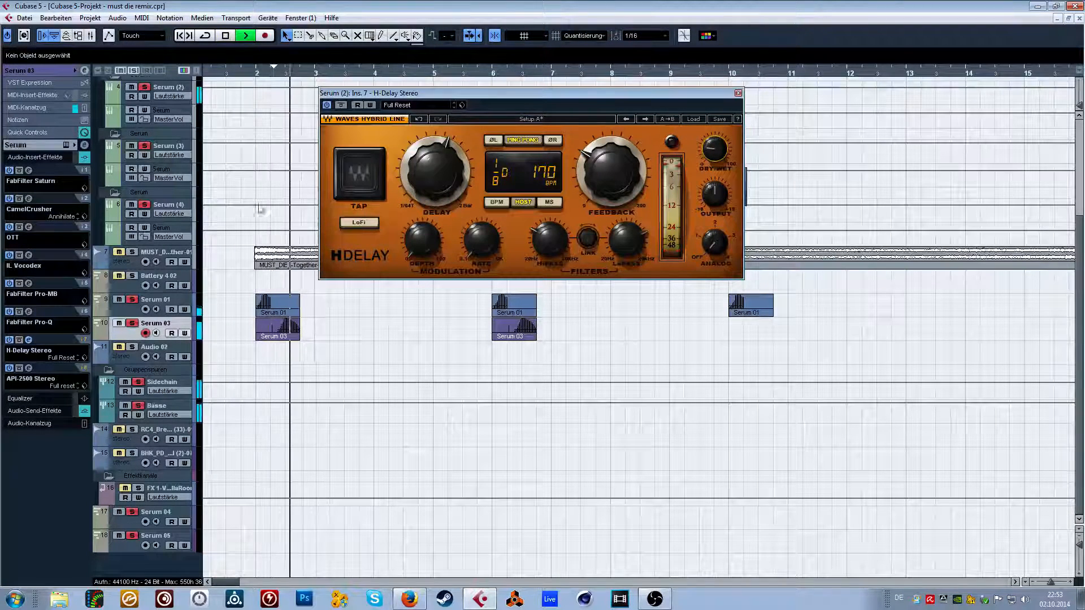
pyautogui.press('space')
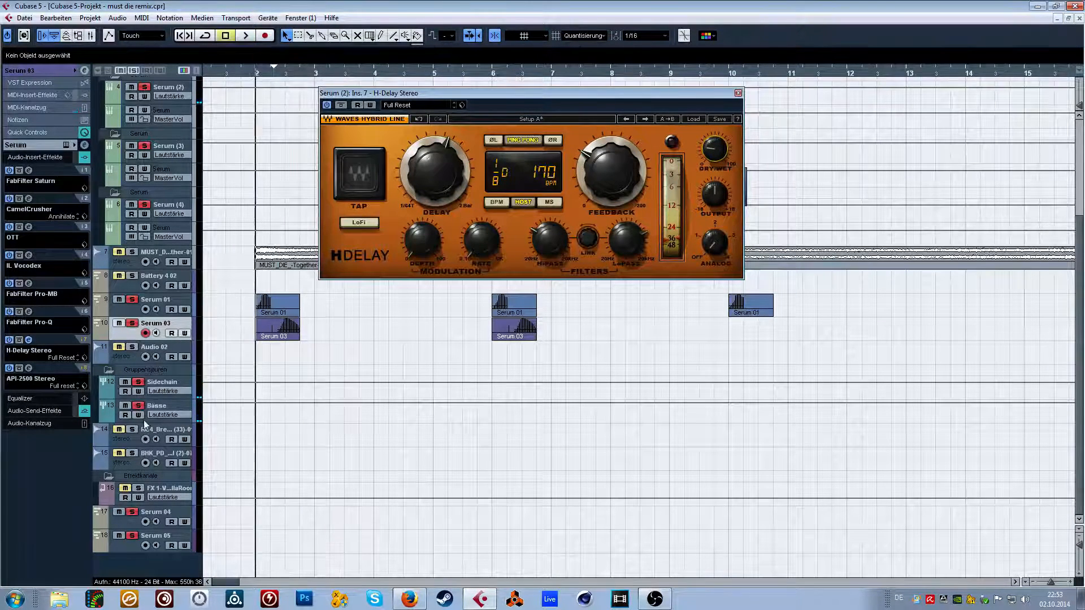
# Sweep the FabFilter Micro frequency on the Bässe group during playback, then close both plugin windows.
pyautogui.click(145, 421)
pyautogui.click(29, 152)
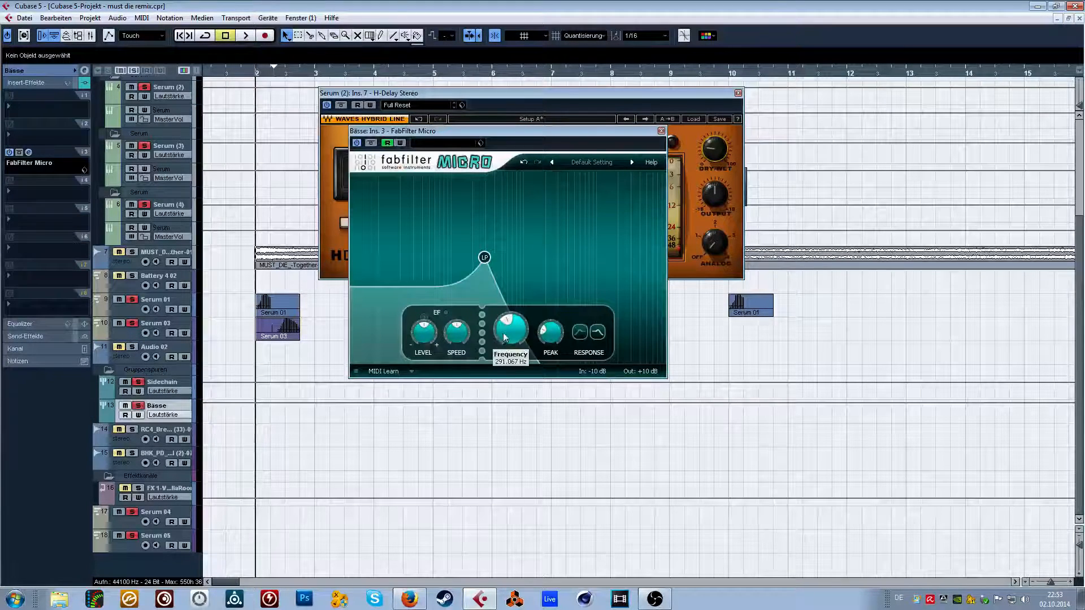
pyautogui.scroll(2, 510, 331)
pyautogui.scroll(-1, 510, 331)
pyautogui.press('space')
pyautogui.scroll(1, 510, 331)
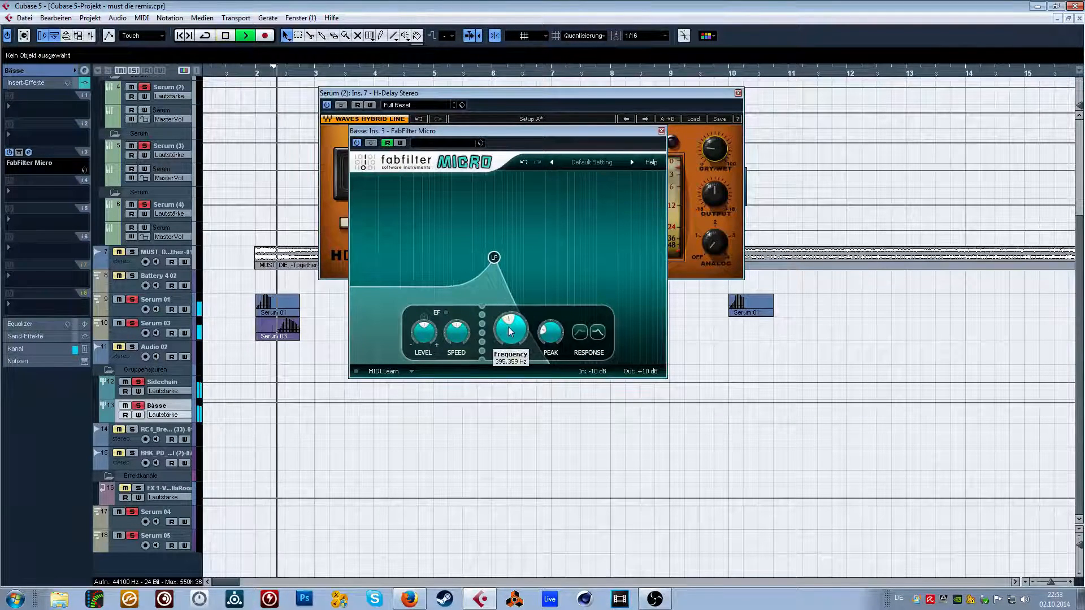
pyautogui.scroll(-1, 510, 330)
pyautogui.press('space')
pyautogui.click(661, 131)
pyautogui.click(738, 92)
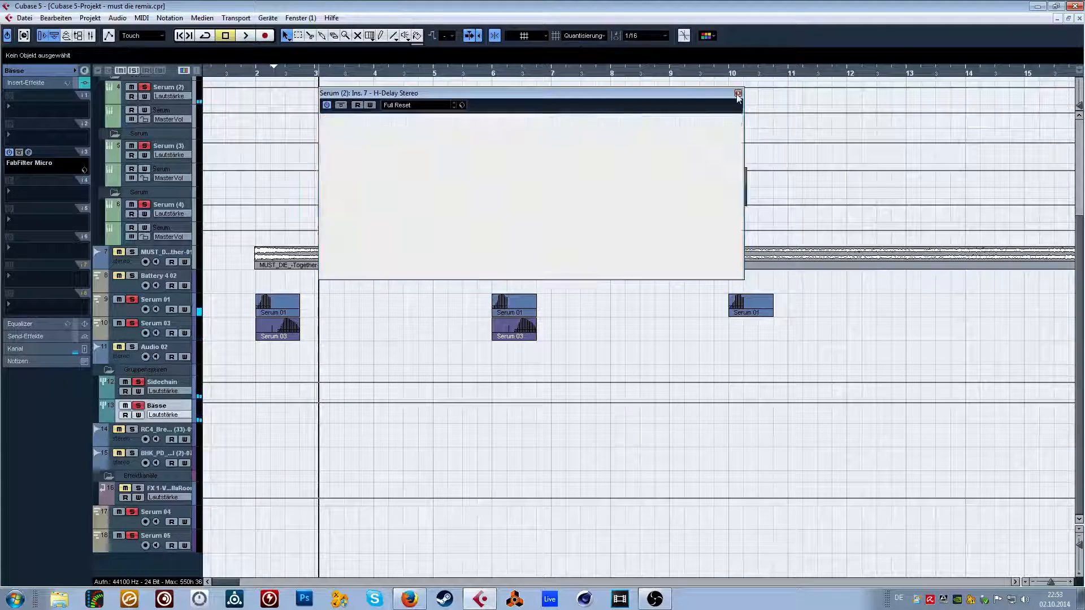
# Show the Bässe group's FabFilter Micro Frequency automation, clear it, and draw a ramp from about 291 Hz at bar 2 to 1003 Hz at bar 7.
pyautogui.click(262, 75)
pyautogui.click(176, 391)
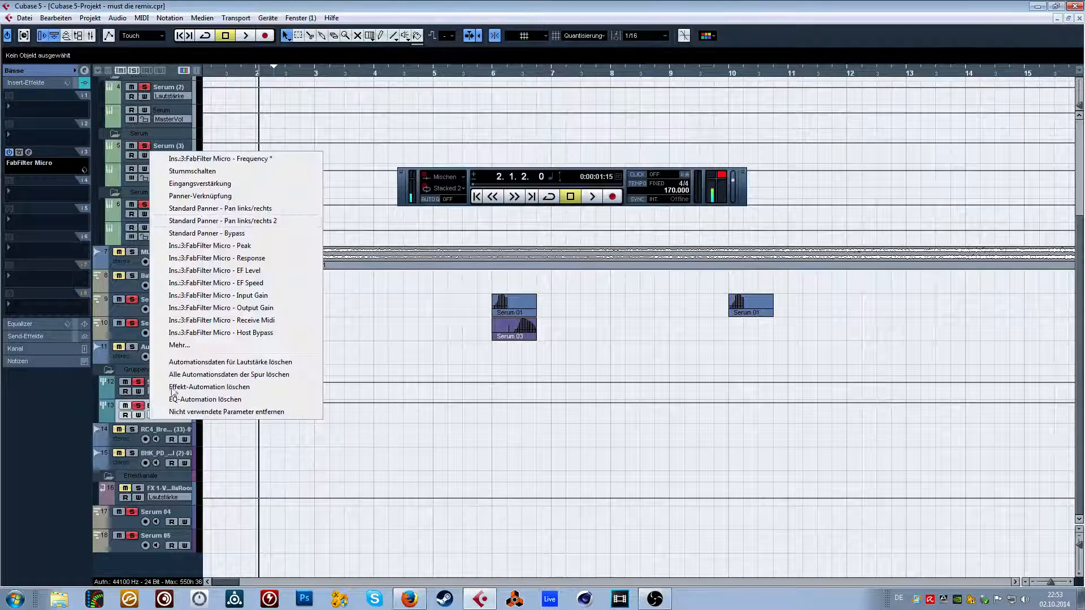
pyautogui.click(235, 159)
pyautogui.moveTo(477, 425); pyautogui.dragTo(390, 409)
pyautogui.press('Delete')
pyautogui.click(256, 415)
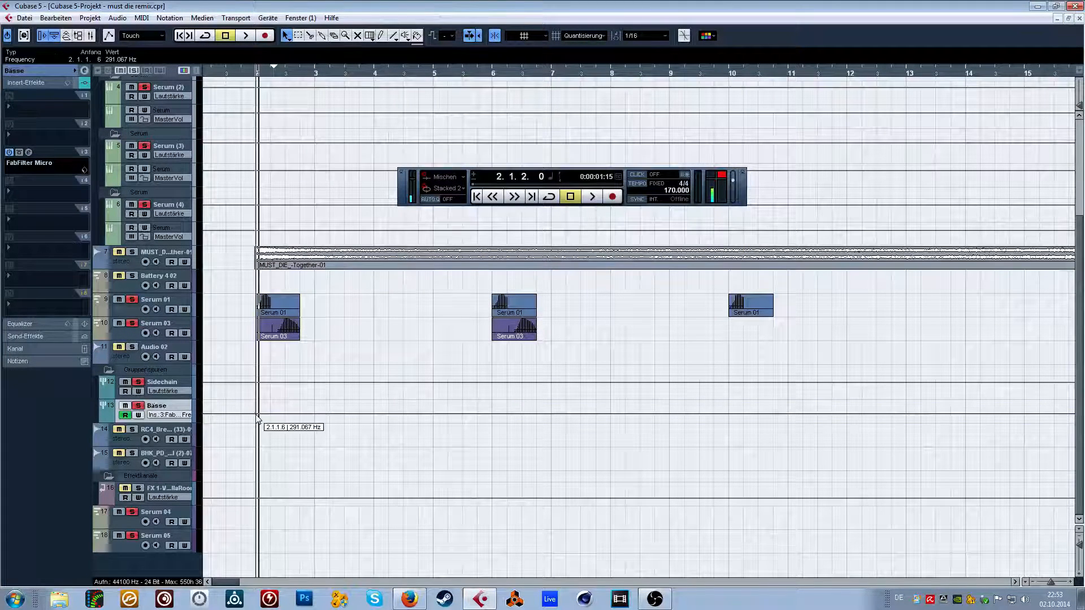
pyautogui.moveTo(256, 415); pyautogui.dragTo(553, 411)
# Play the filter automation from bar 2 and from just before bar 6, then return the playhead to bar 2.
pyautogui.press('space')
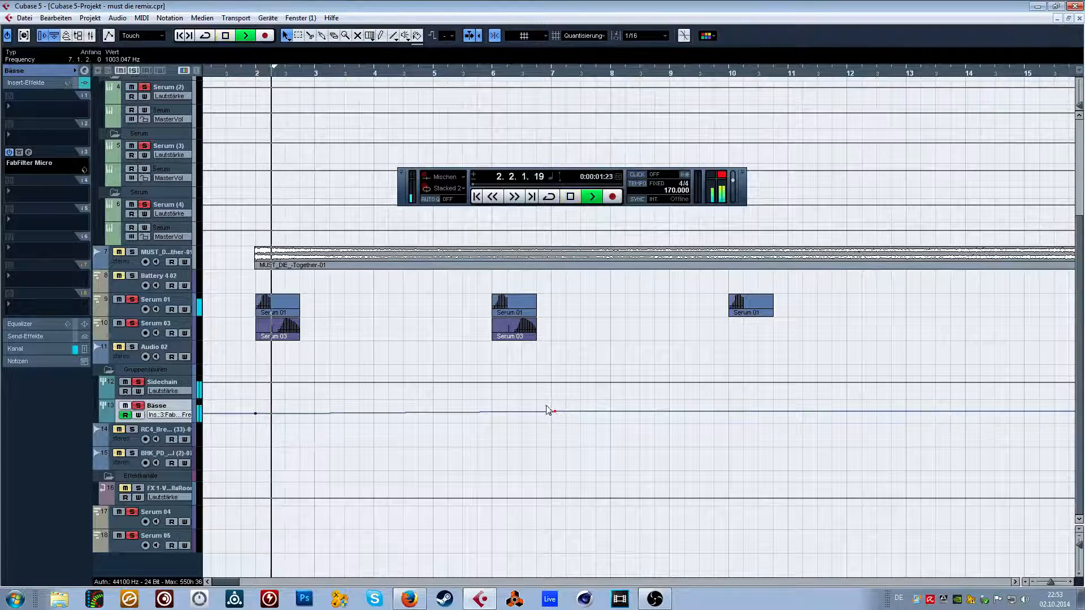
pyautogui.moveTo(491, 74); pyautogui.dragTo(485, 74)
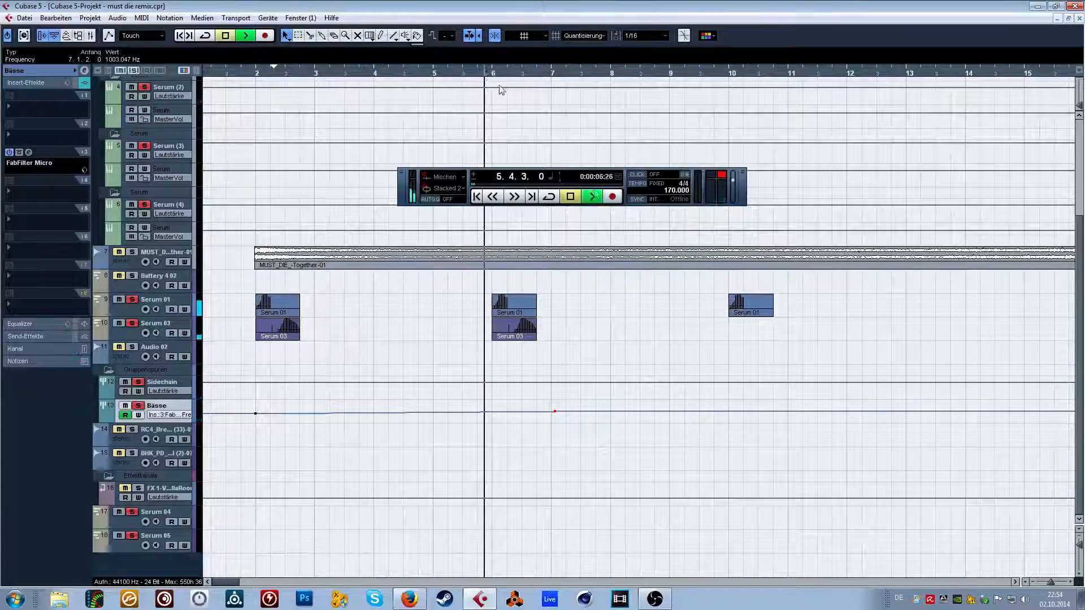
pyautogui.press('space')
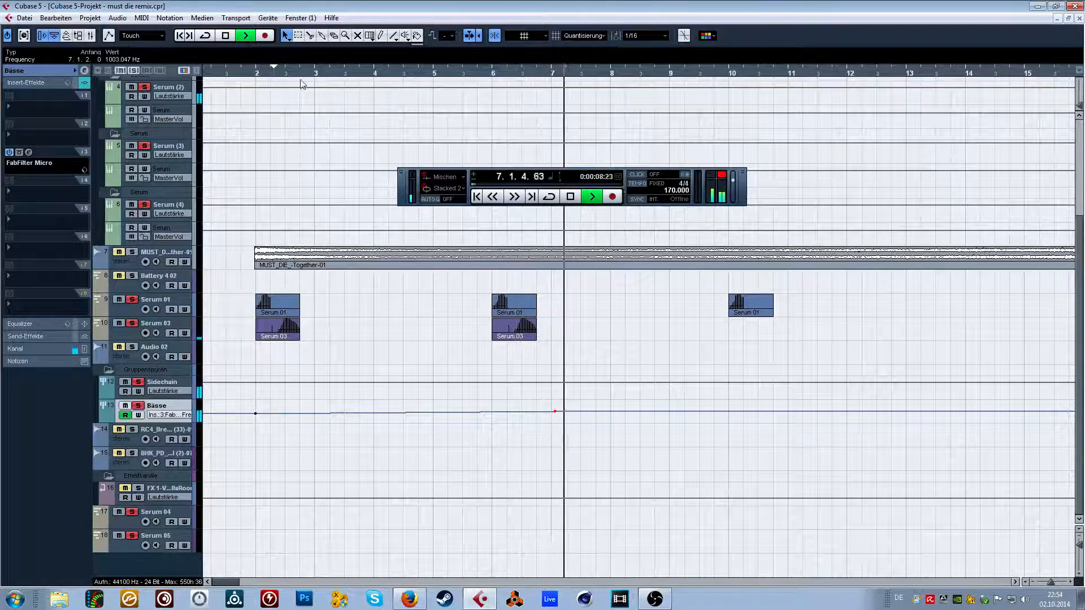
pyautogui.click(257, 75)
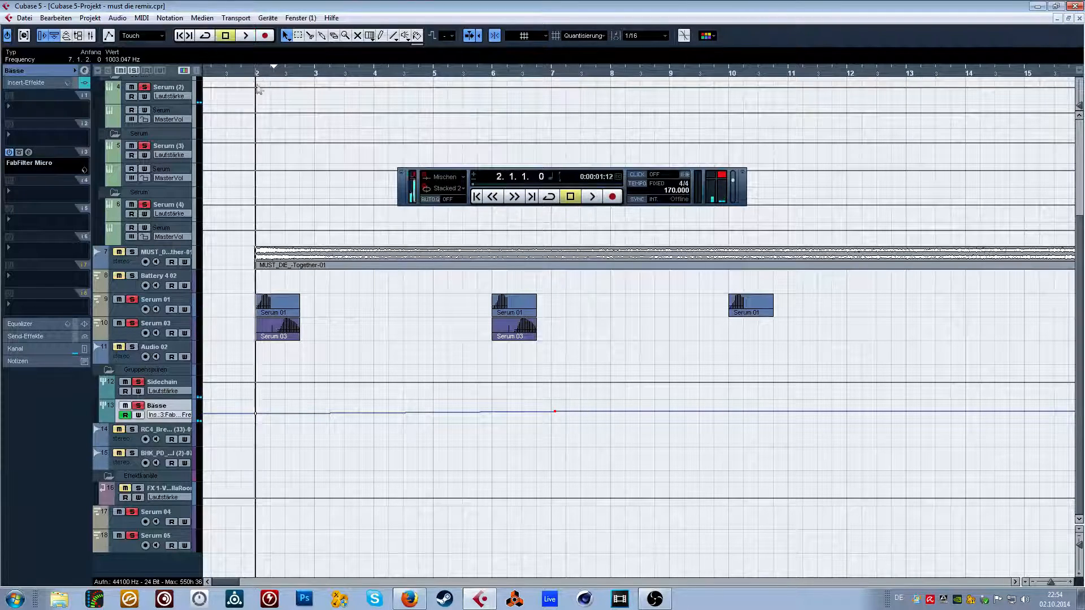
# Reopen H-Delay on the Serum (2) channel, adjust its feedback, set the delay time to 1/4, and close the plugin.
pyautogui.click(168, 209)
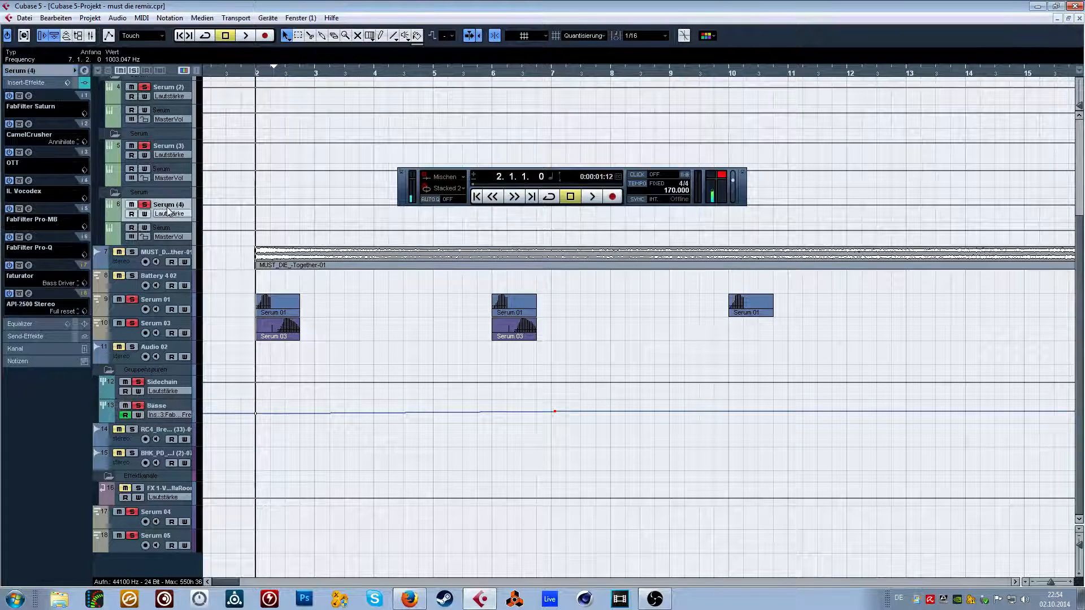
pyautogui.click(182, 159)
pyautogui.click(51, 274)
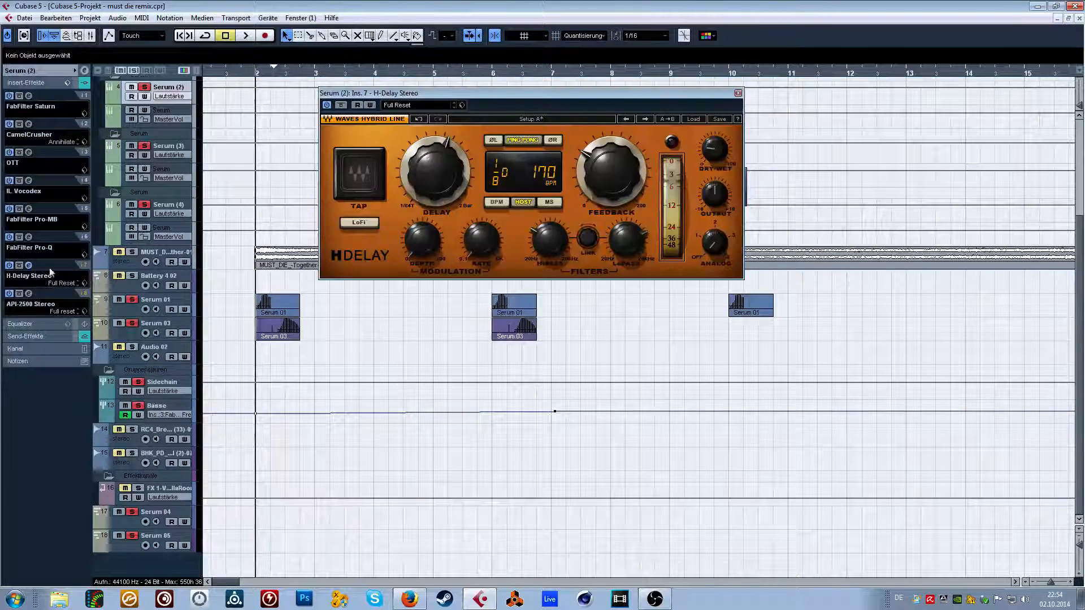
pyautogui.moveTo(577, 177)
pyautogui.mouseDown()
pyautogui.moveTo(577, 166)
pyautogui.moveTo(588, 179)
pyautogui.mouseUp()
pyautogui.moveTo(427, 183)
pyautogui.mouseDown()
pyautogui.moveTo(427, 161)
pyautogui.moveTo(427, 175)
pyautogui.mouseUp()
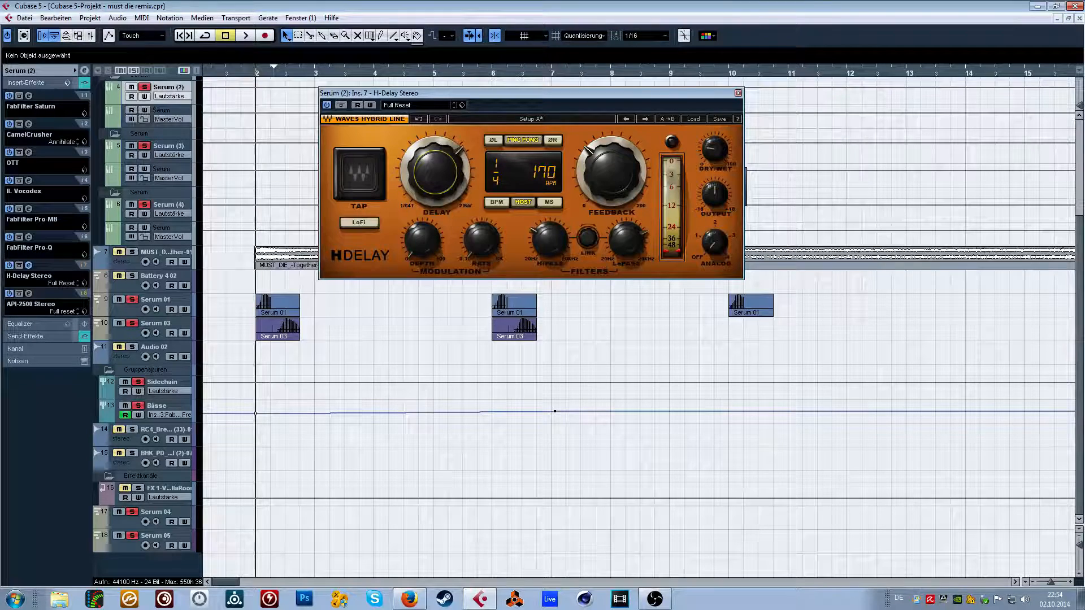
pyautogui.click(738, 93)
# Play the soloed basses from bar 2, unsolo the tracks, and replay the full arrangement from just before bar 2 to mid-bar 10.
pyautogui.press('space')
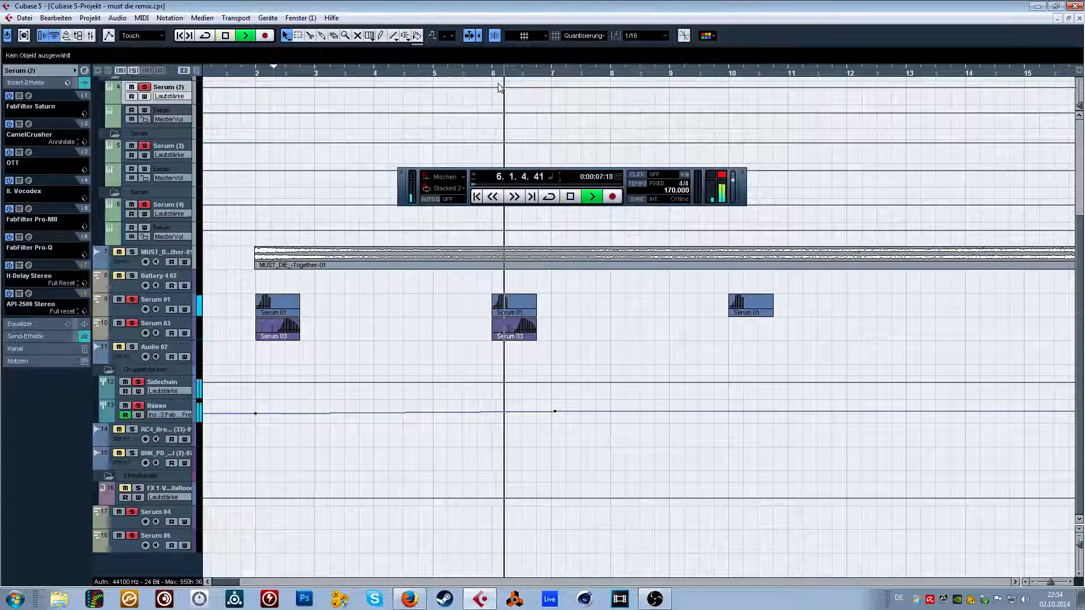
pyautogui.press('space')
pyautogui.click(253, 75)
pyautogui.press('space')
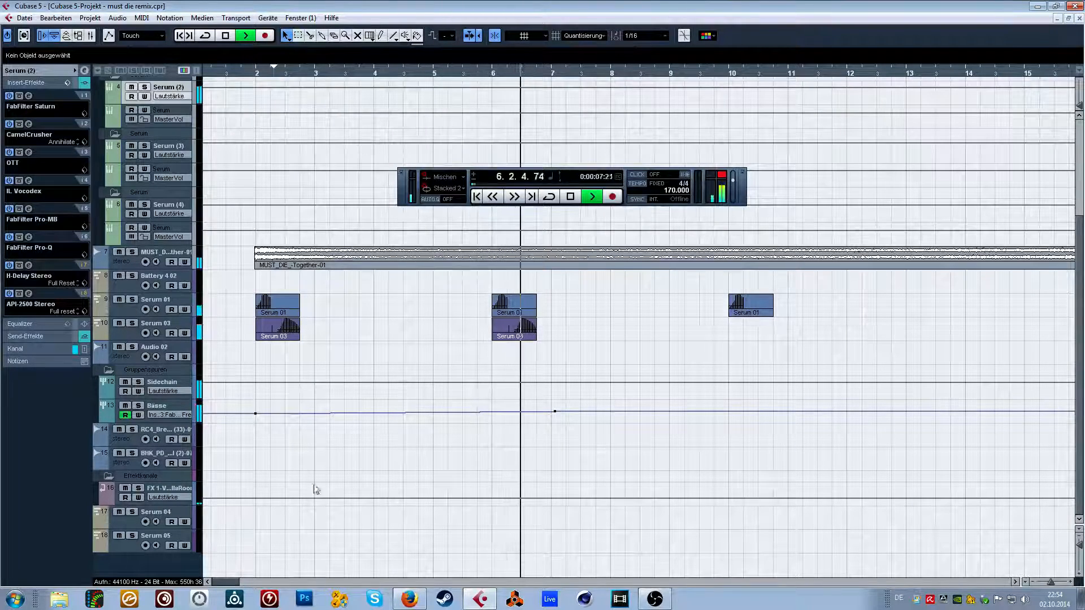
pyautogui.moveTo(233, 582); pyautogui.dragTo(240, 581)
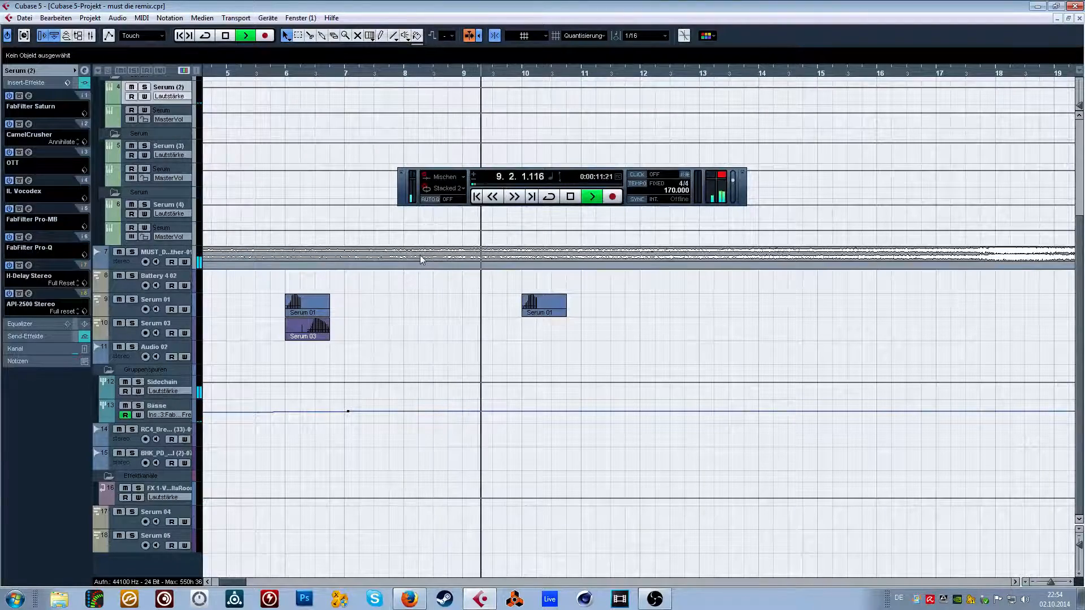
pyautogui.press('space')
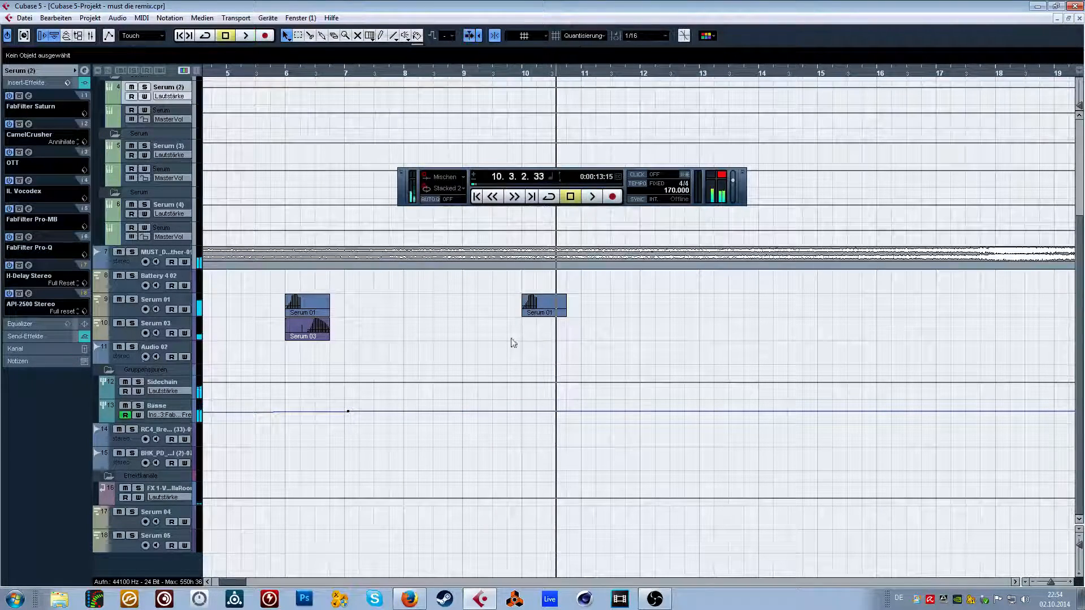
# Move the Serum 04 track directly below Serum 03 and draw a one-bar MIDI part on it starting at bar 10.
pyautogui.moveTo(181, 524); pyautogui.dragTo(197, 355)
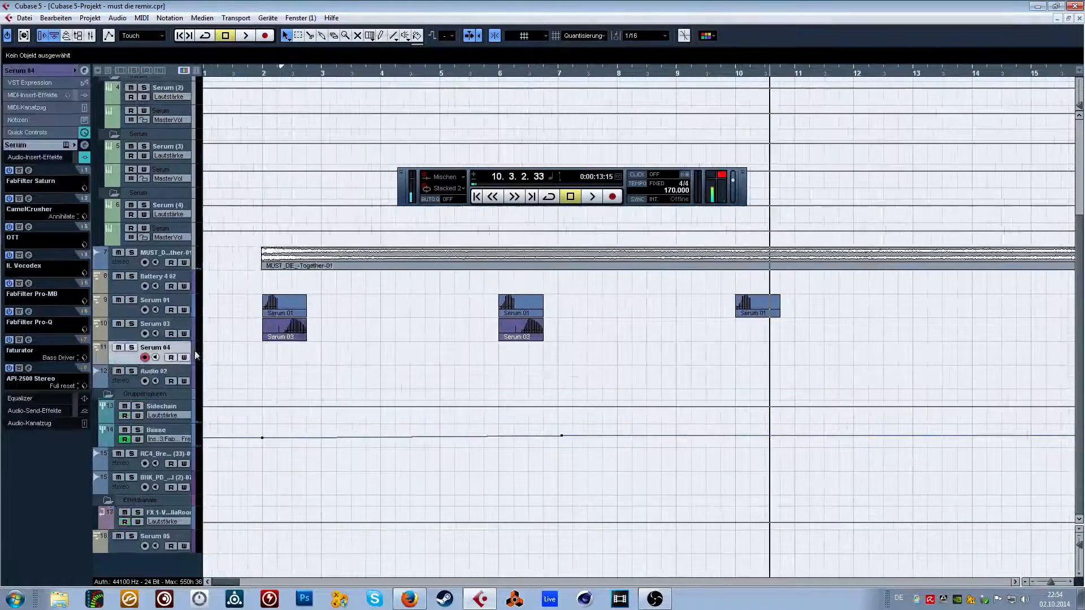
pyautogui.moveTo(228, 583); pyautogui.dragTo(234, 583)
pyautogui.moveTo(400, 76); pyautogui.dragTo(397, 83)
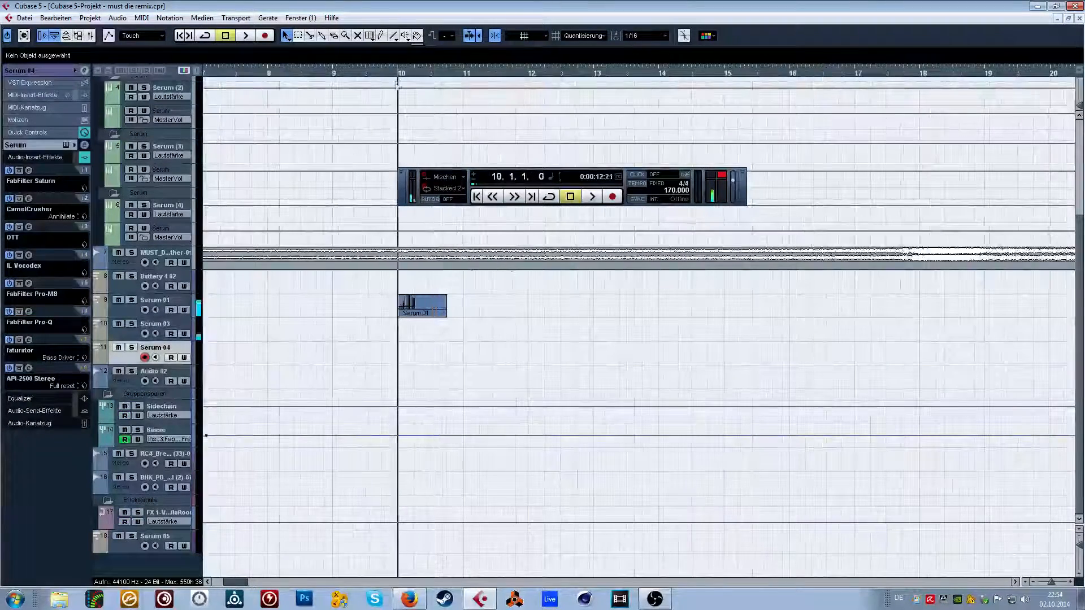
pyautogui.click(380, 35)
pyautogui.moveTo(399, 346); pyautogui.dragTo(465, 345)
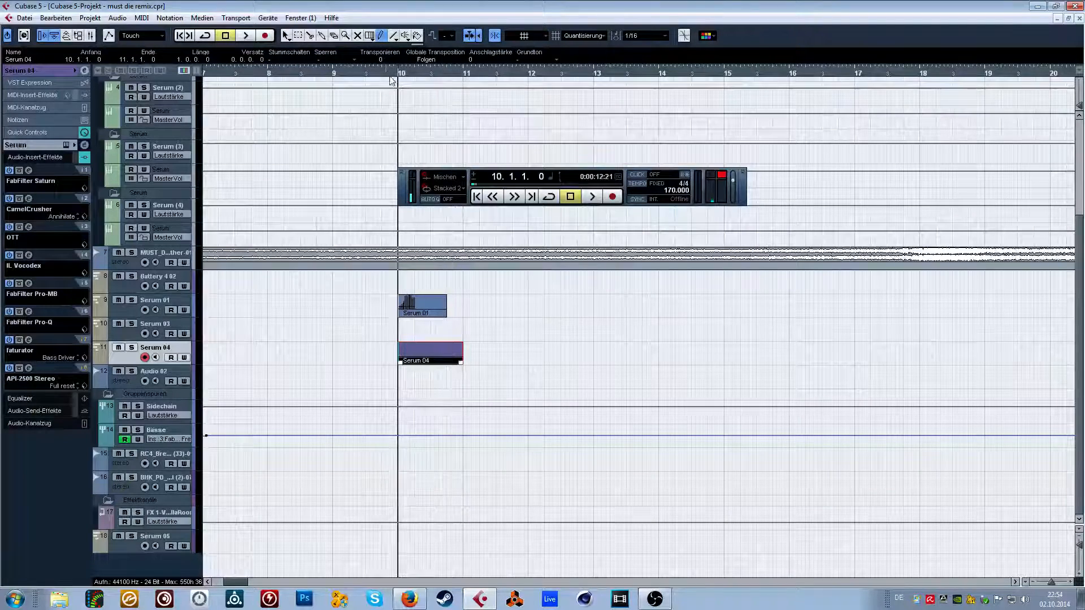
# Open the Serum 04 part in the Key Editor and draw four consecutive A0 notes, each 0.0.2.0 long, starting at 10.2.3.
pyautogui.moveTo(386, 75); pyautogui.dragTo(385, 78)
pyautogui.doubleClick(426, 354)
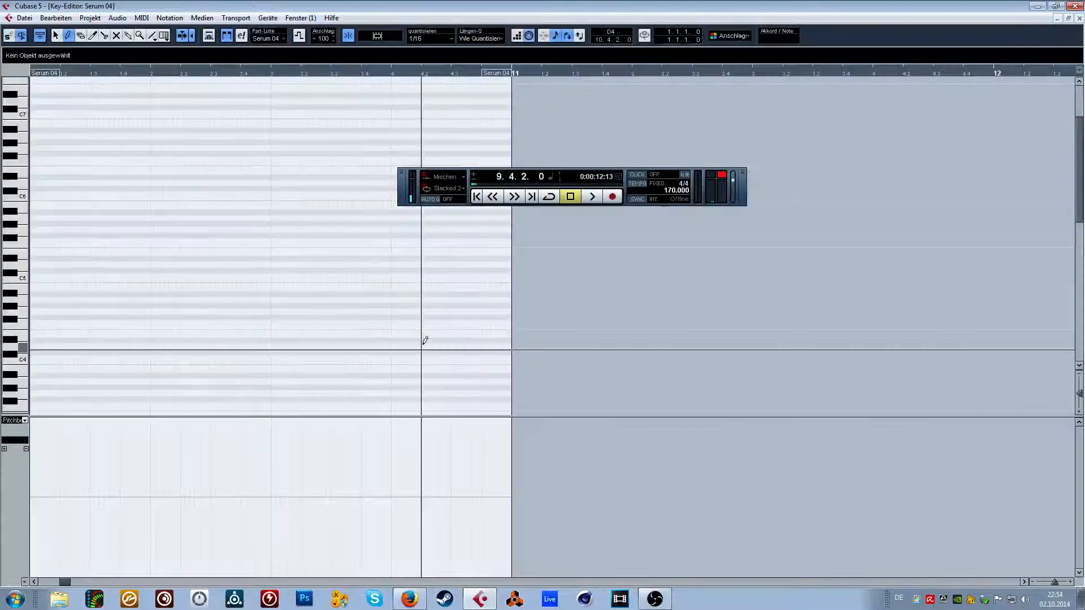
pyautogui.scroll(-3, 101, 210)
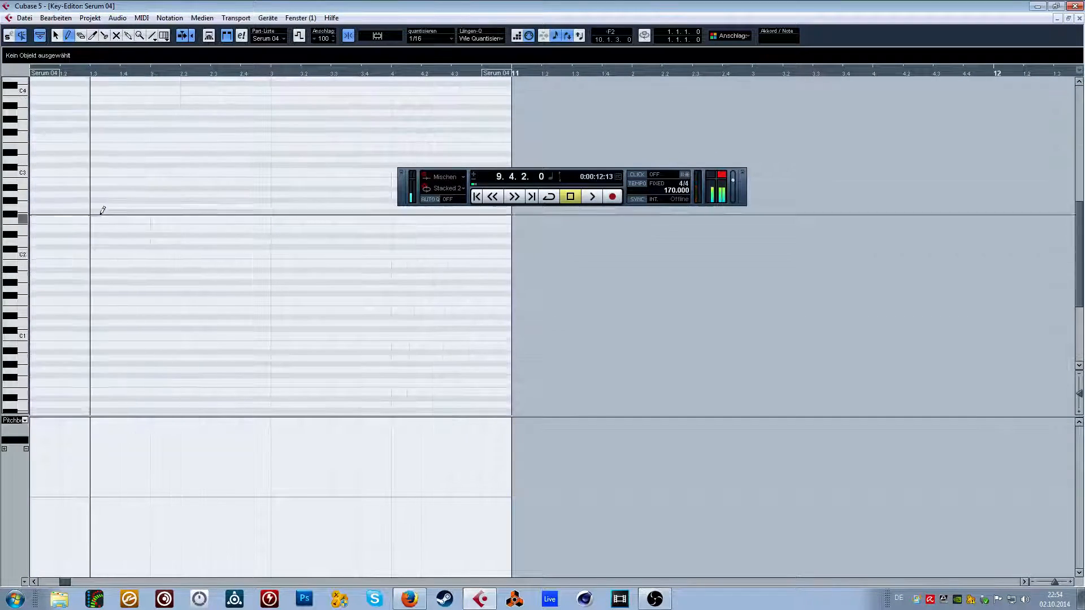
pyautogui.scroll(-9, 230, 249)
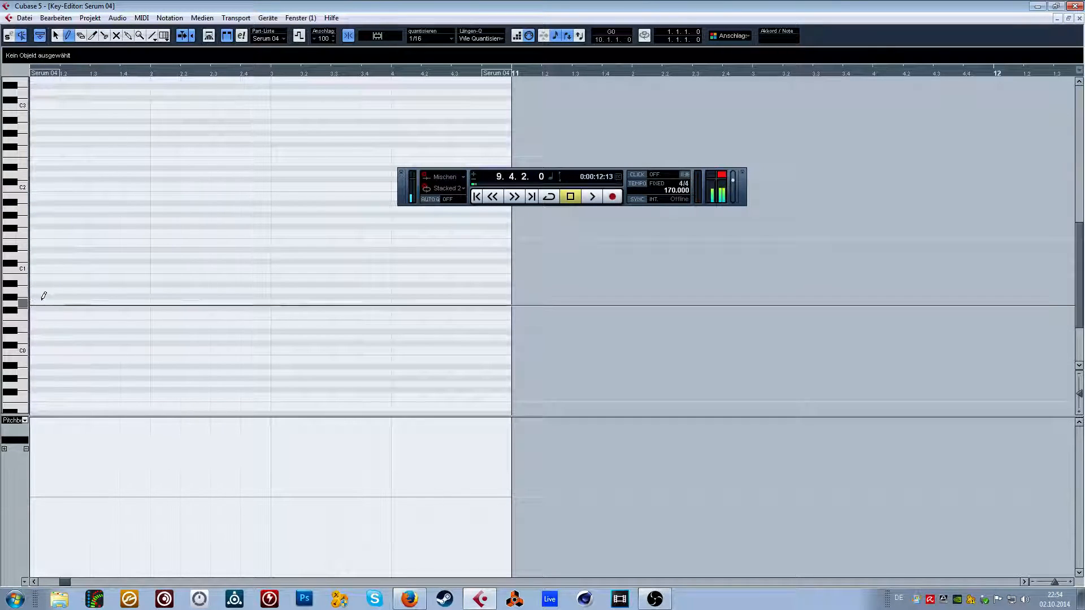
pyautogui.press('space')
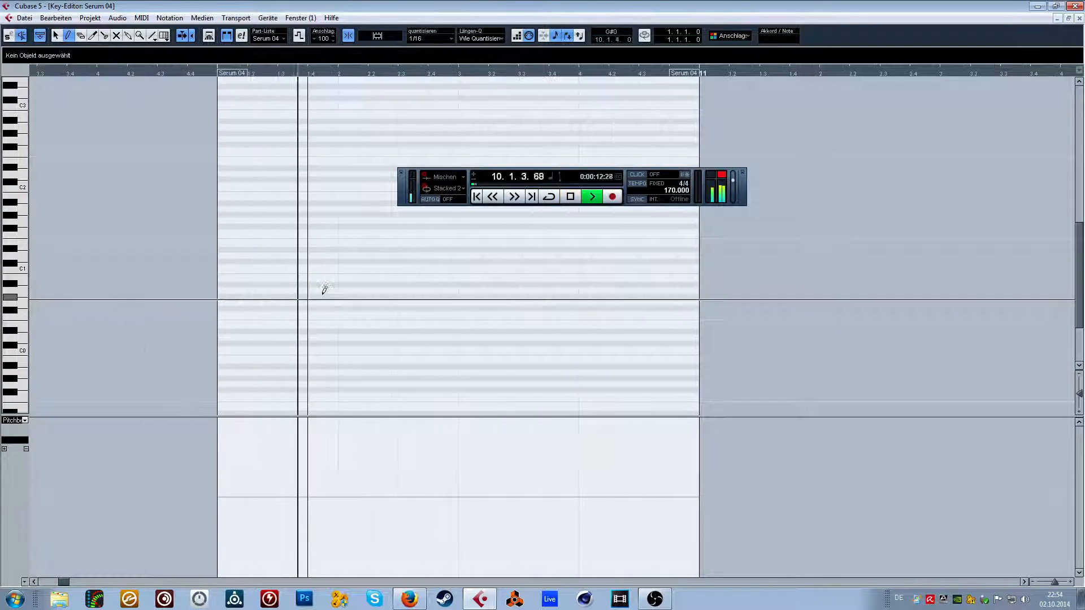
pyautogui.press('space')
pyautogui.click(430, 290)
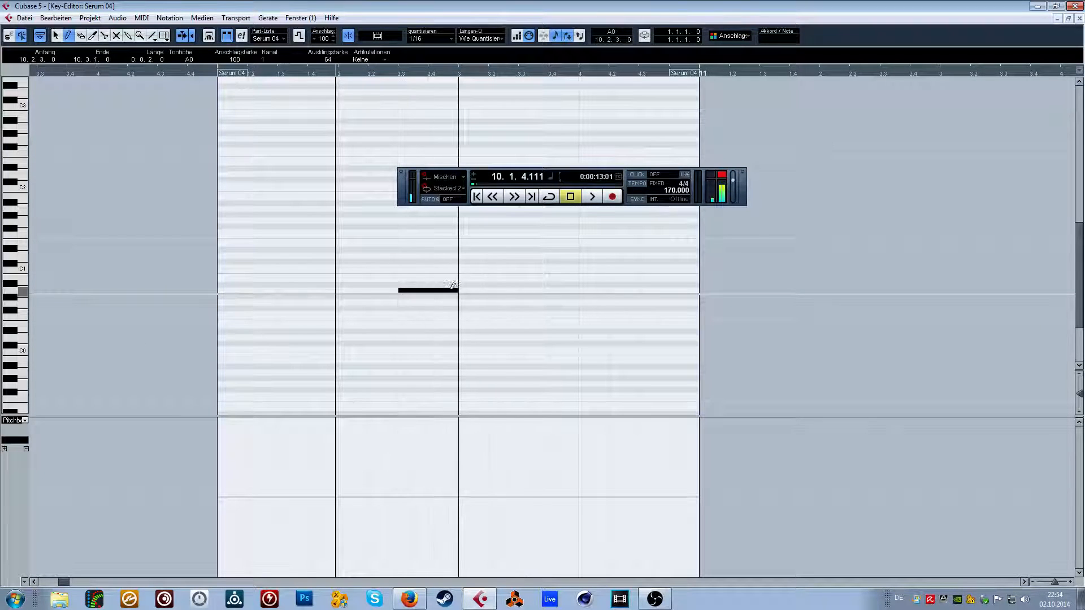
pyautogui.click(476, 290)
pyautogui.click(542, 290)
pyautogui.press('space')
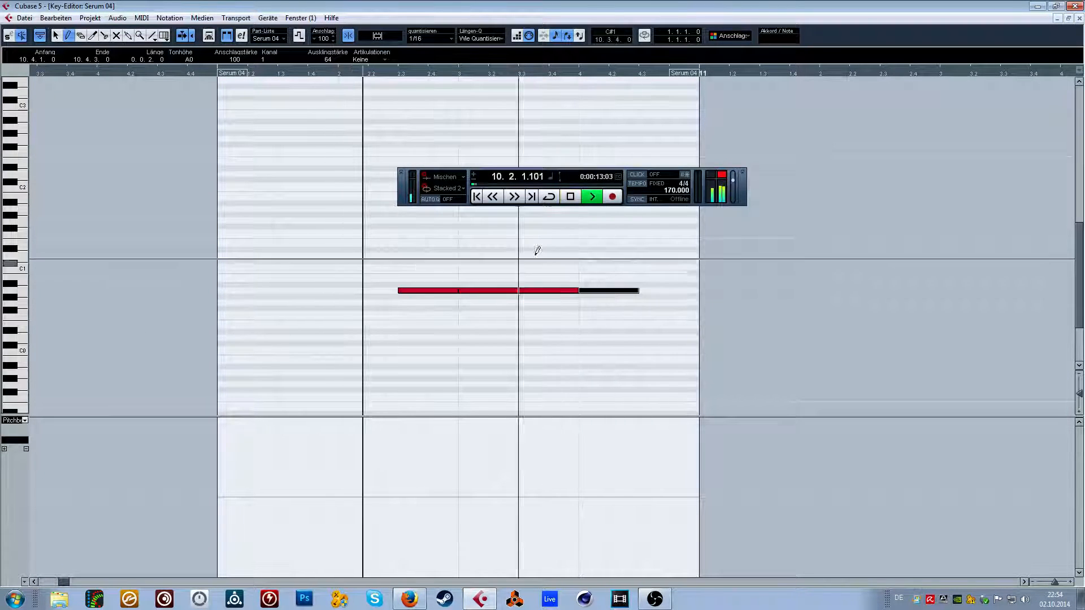
# Select the four notes, switch the controller lane to Modulation (CC1), and set the quantize value to 1/64.
pyautogui.click(56, 35)
pyautogui.moveTo(159, 72); pyautogui.dragTo(168, 49)
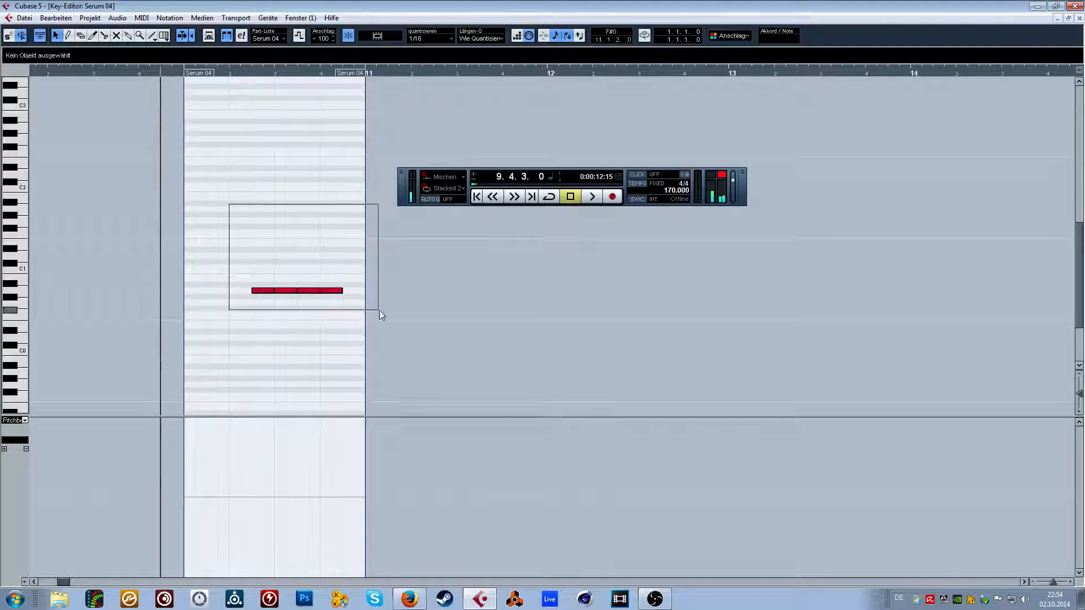
pyautogui.moveTo(379, 314); pyautogui.dragTo(380, 315)
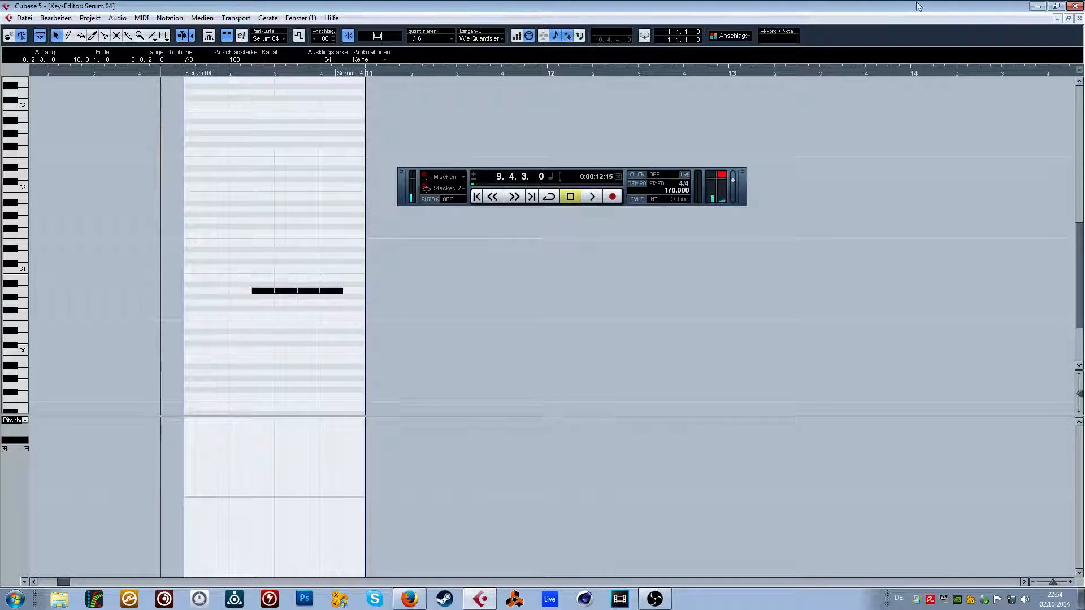
pyautogui.click(24, 419)
pyautogui.click(78, 319)
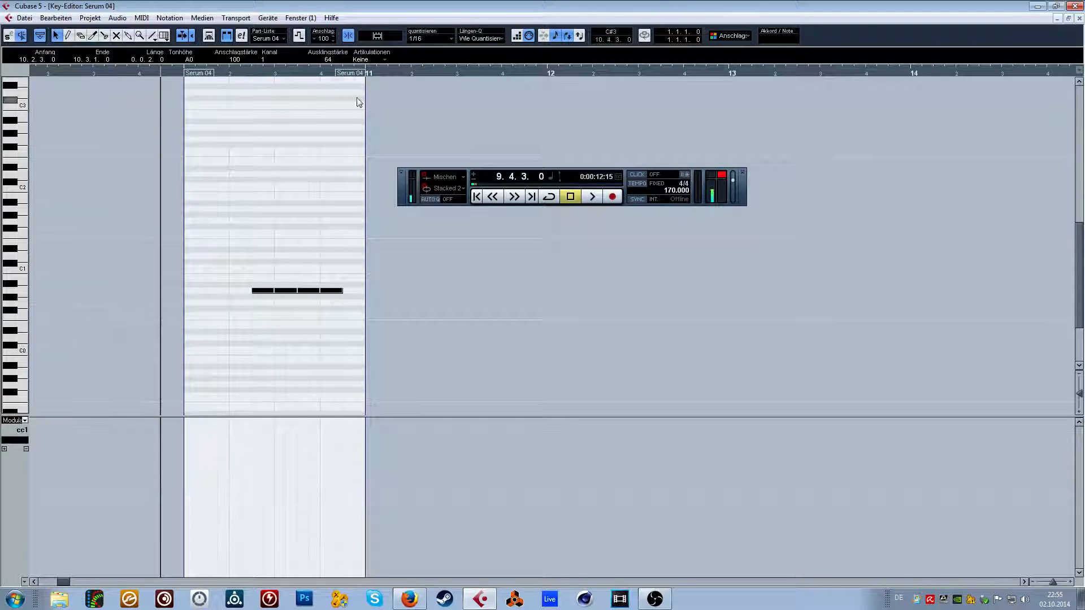
pyautogui.click(430, 39)
pyautogui.click(434, 126)
# Draw an uneven rising modulation curve under the notes, play it, and redraw it as a single peak around 10.3.
pyautogui.moveTo(244, 77); pyautogui.dragTo(246, 536)
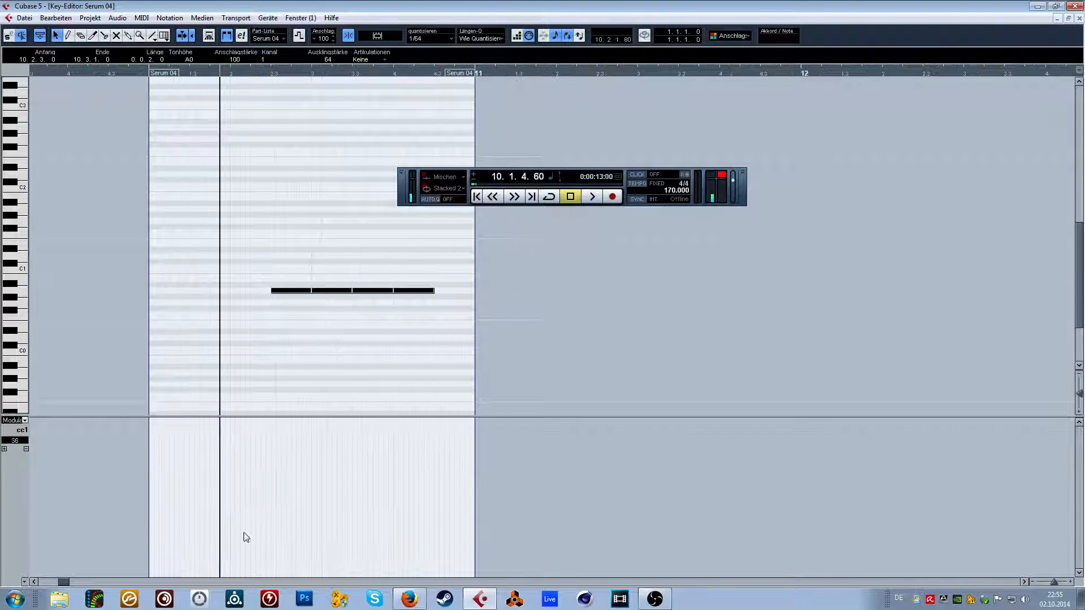
pyautogui.click(68, 36)
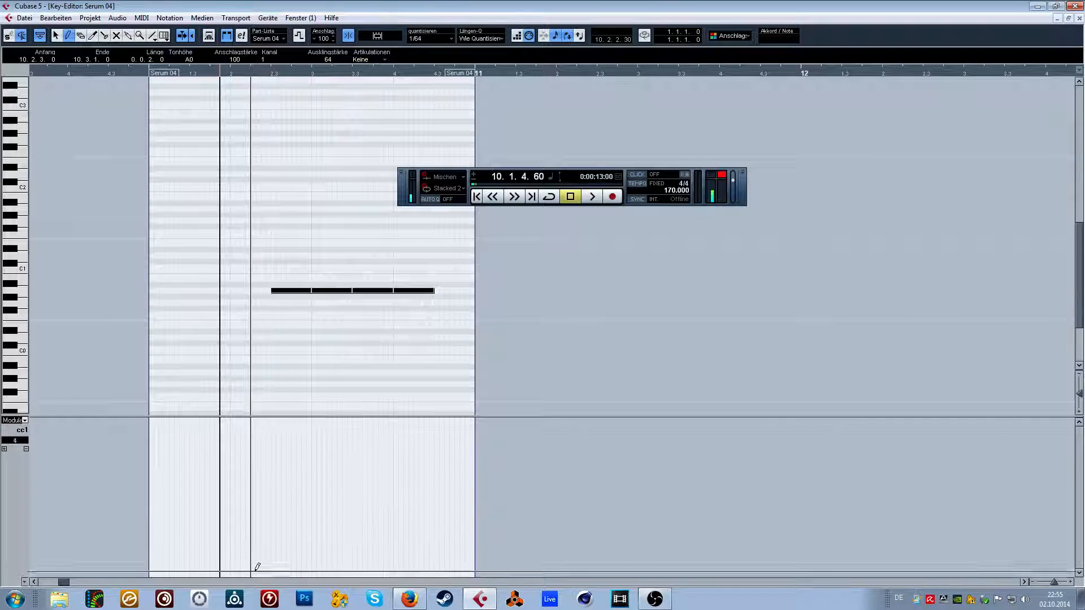
pyautogui.moveTo(259, 574); pyautogui.dragTo(431, 426)
pyautogui.press('space')
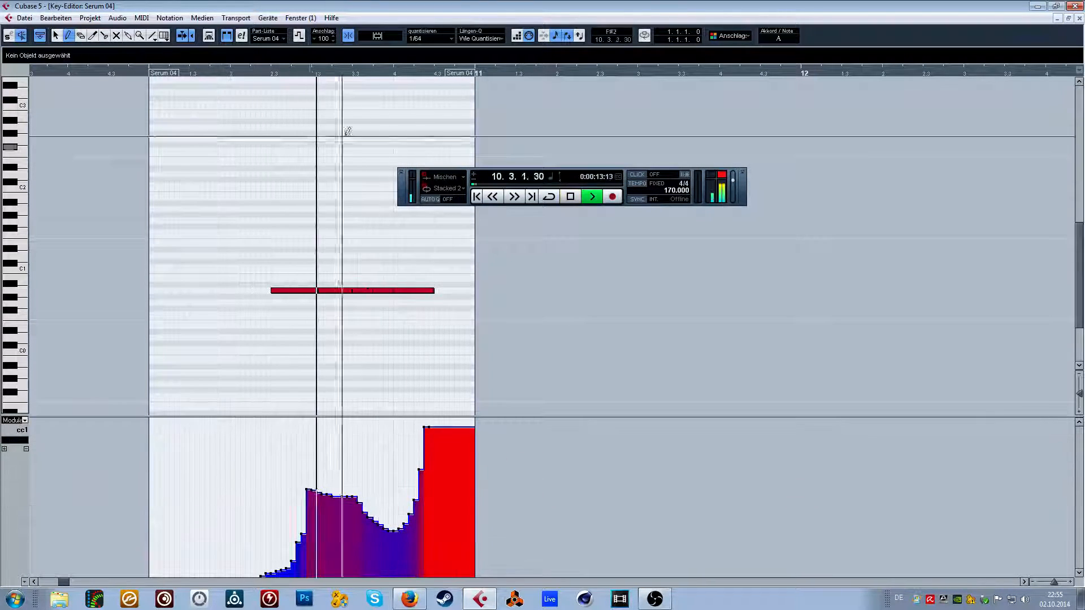
pyautogui.press('space')
pyautogui.moveTo(252, 75); pyautogui.dragTo(239, 527)
pyautogui.moveTo(310, 574)
pyautogui.mouseDown()
pyautogui.moveTo(346, 555)
pyautogui.moveTo(492, 421)
pyautogui.moveTo(672, 503)
pyautogui.moveTo(960, 575)
pyautogui.mouseUp()
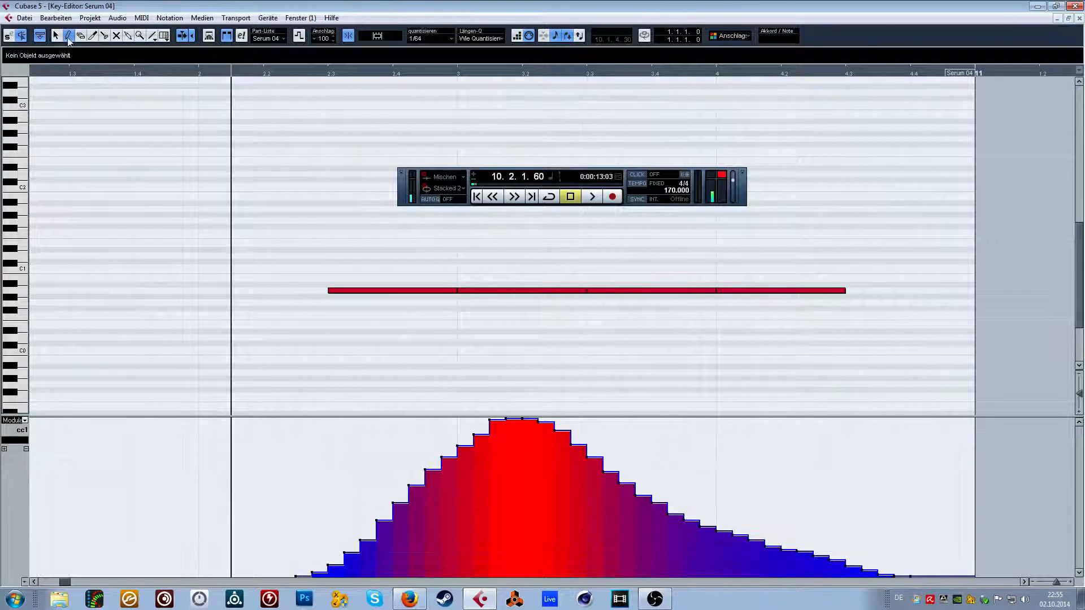
# Shorten all four A0 notes to a length of 0.0.1.94, play the result, and close the Key Editor.
pyautogui.moveTo(244, 213); pyautogui.dragTo(792, 320)
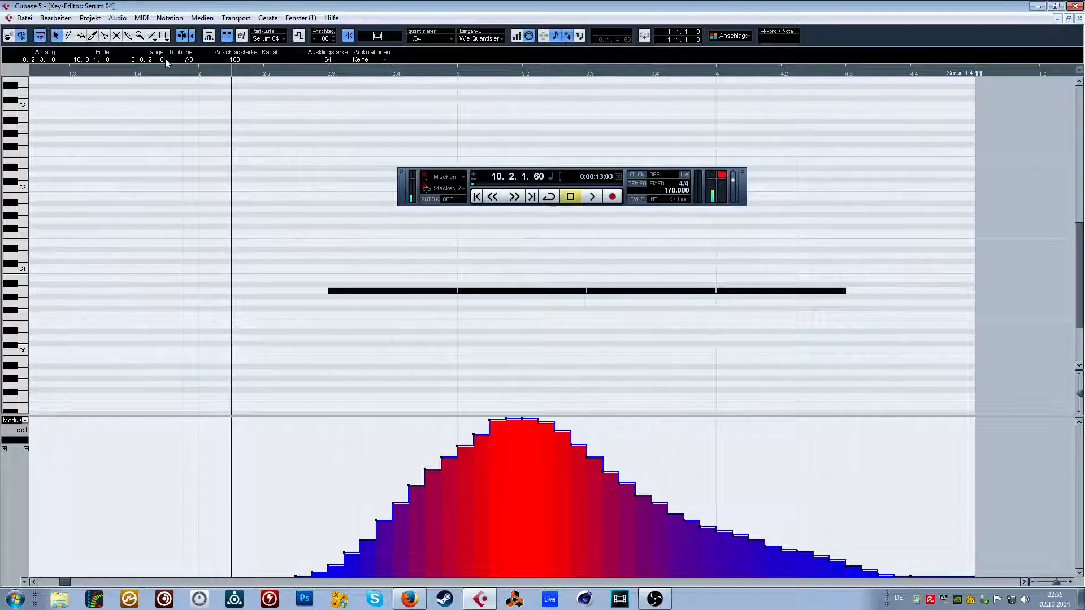
pyautogui.moveTo(158, 59); pyautogui.dragTo(155, 95)
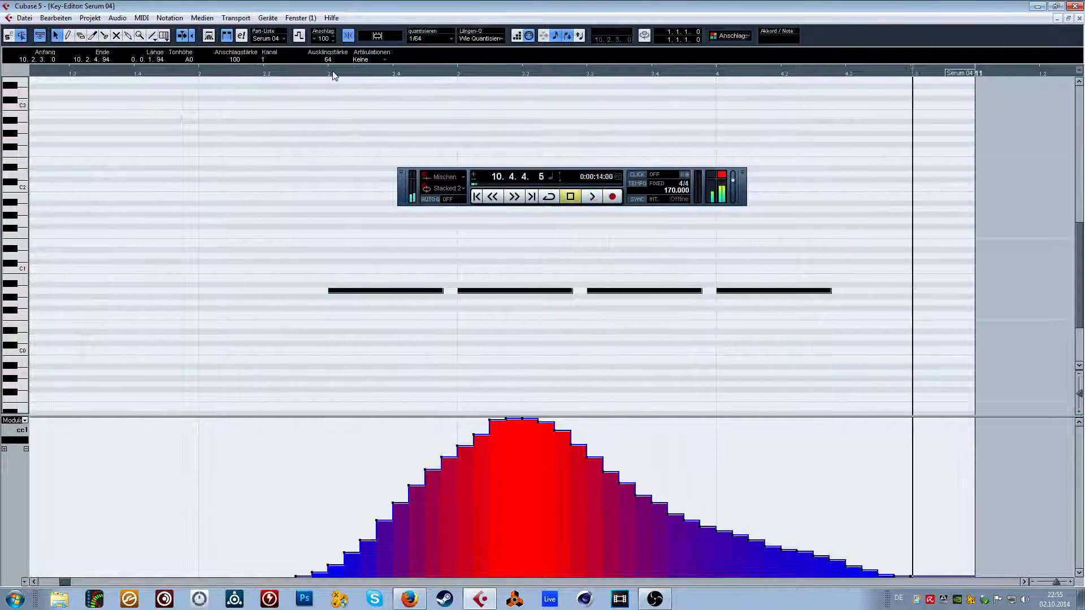
pyautogui.press('h')
pyautogui.press('h')
pyautogui.press('h')
pyautogui.press('space')
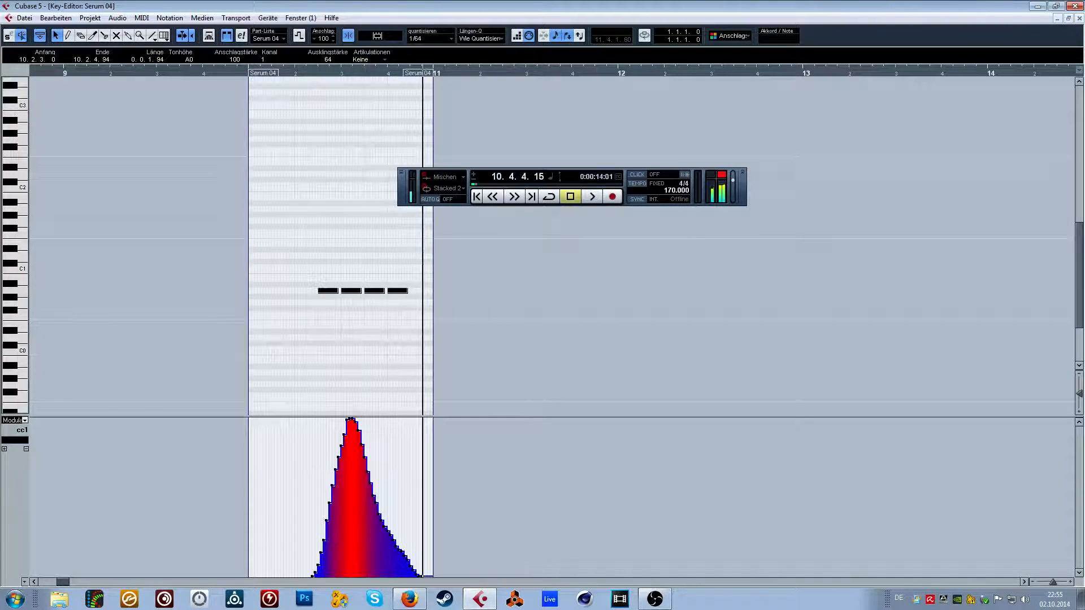
pyautogui.click(1079, 18)
# Play the arrangement from 5.2.4 through the Serum 04 part in bar 10.
pyautogui.moveTo(282, 73); pyautogui.dragTo(203, 66)
pyautogui.scroll(-2, 574, 346)
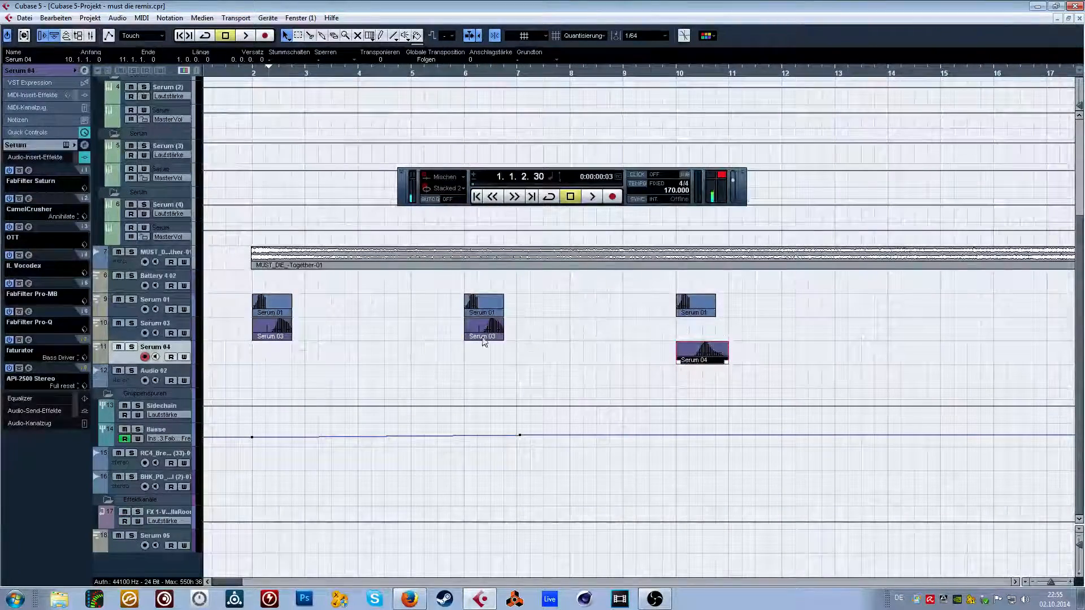
pyautogui.moveTo(435, 78); pyautogui.dragTo(436, 82)
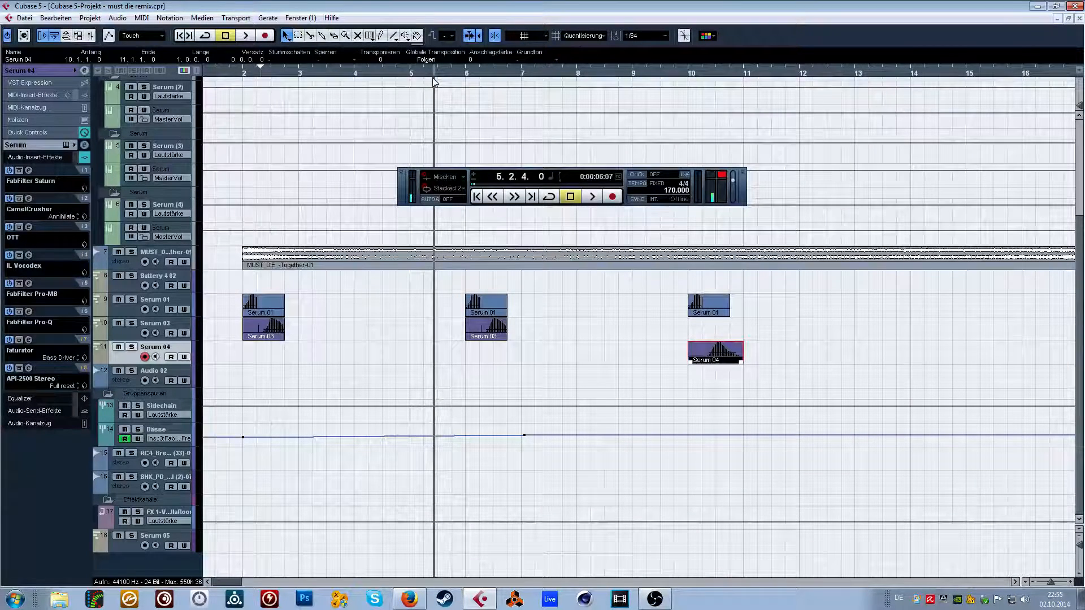
pyautogui.press('space')
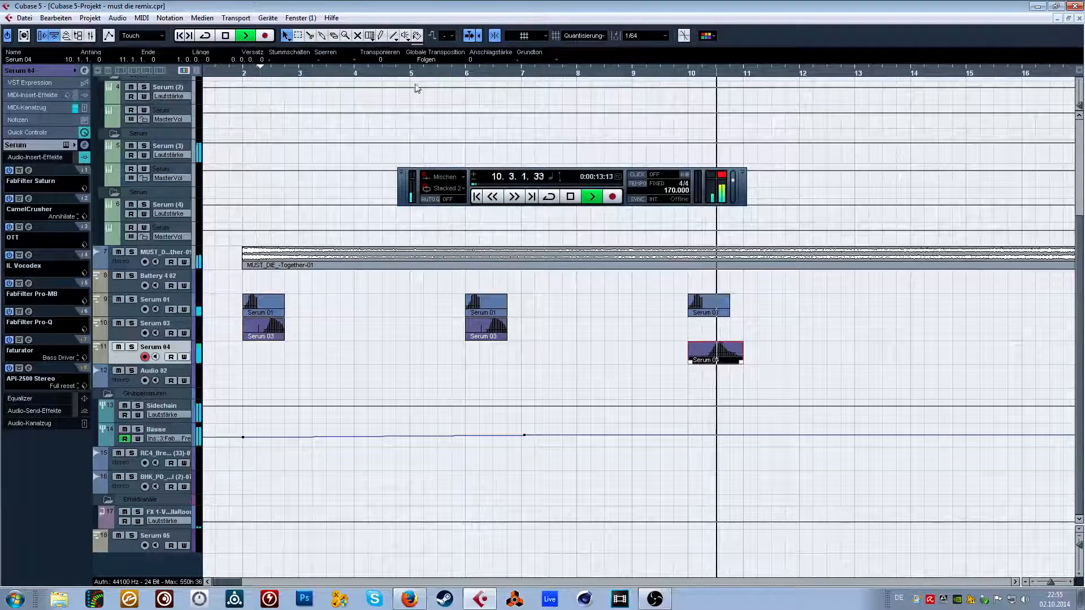
pyautogui.press('space')
# Reopen the Serum 04 part and redraw its modulation as a steep rise to a full-height plateau from bar 10.3, auditioning the changes.
pyautogui.doubleClick(709, 356)
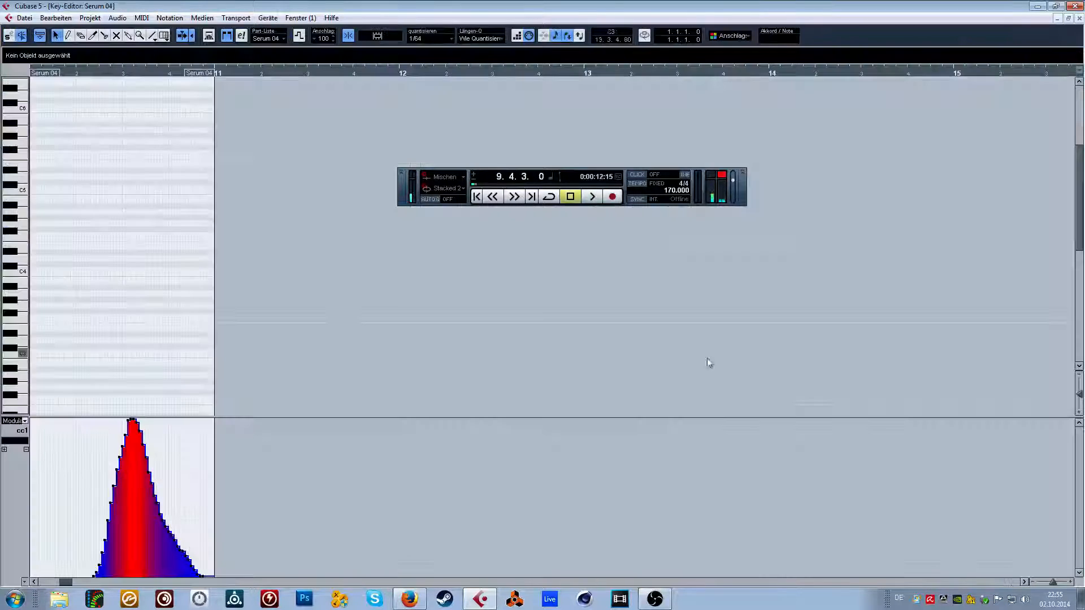
pyautogui.moveTo(79, 72); pyautogui.dragTo(78, 67)
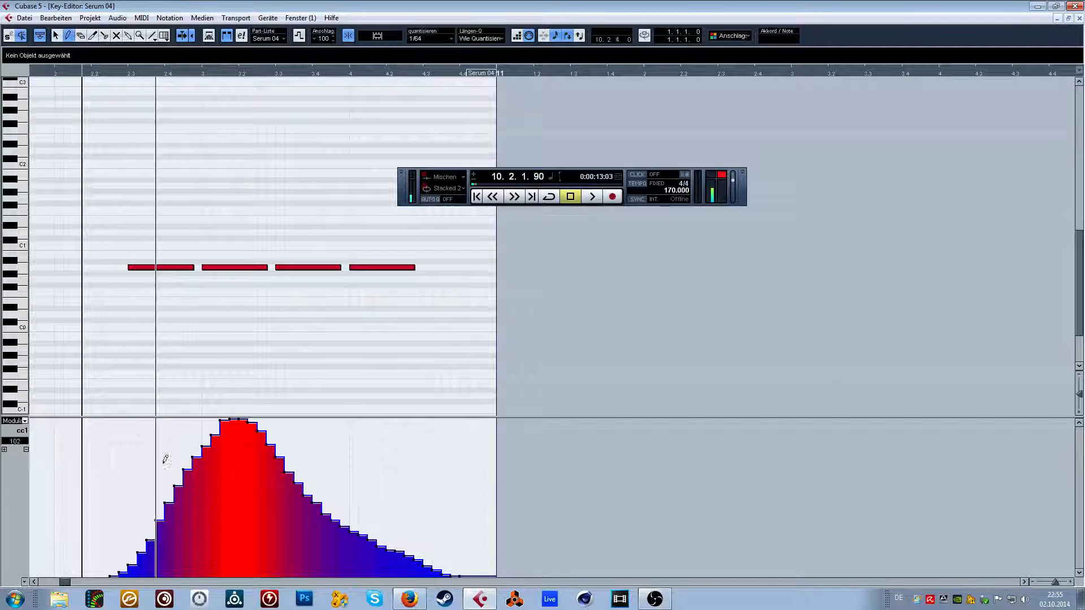
pyautogui.moveTo(113, 571)
pyautogui.mouseDown()
pyautogui.moveTo(238, 452)
pyautogui.moveTo(320, 419)
pyautogui.moveTo(446, 575)
pyautogui.mouseUp()
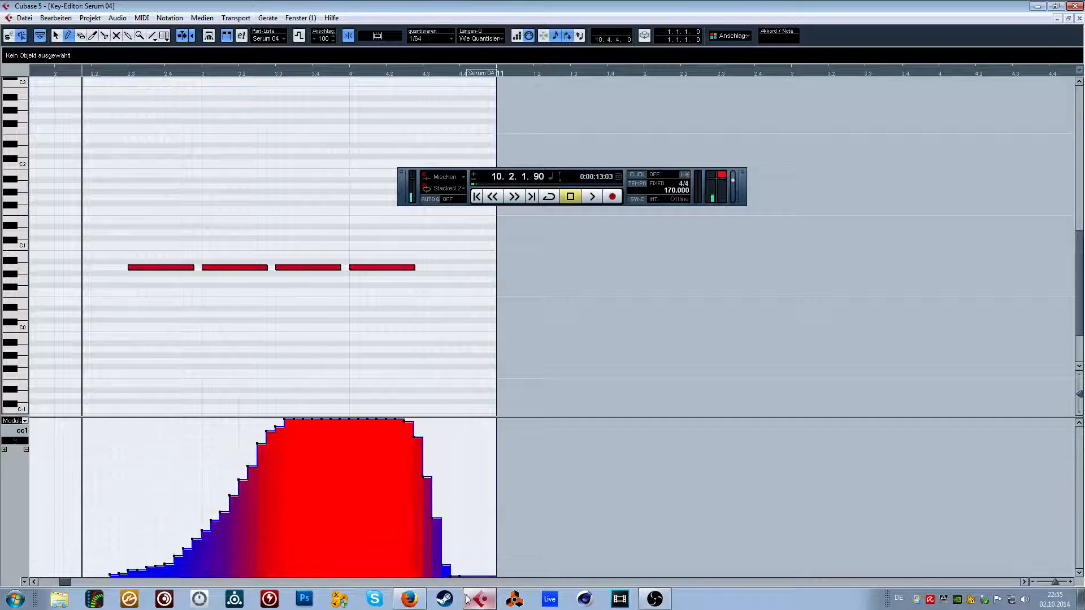
pyautogui.press('space')
pyautogui.press('space')
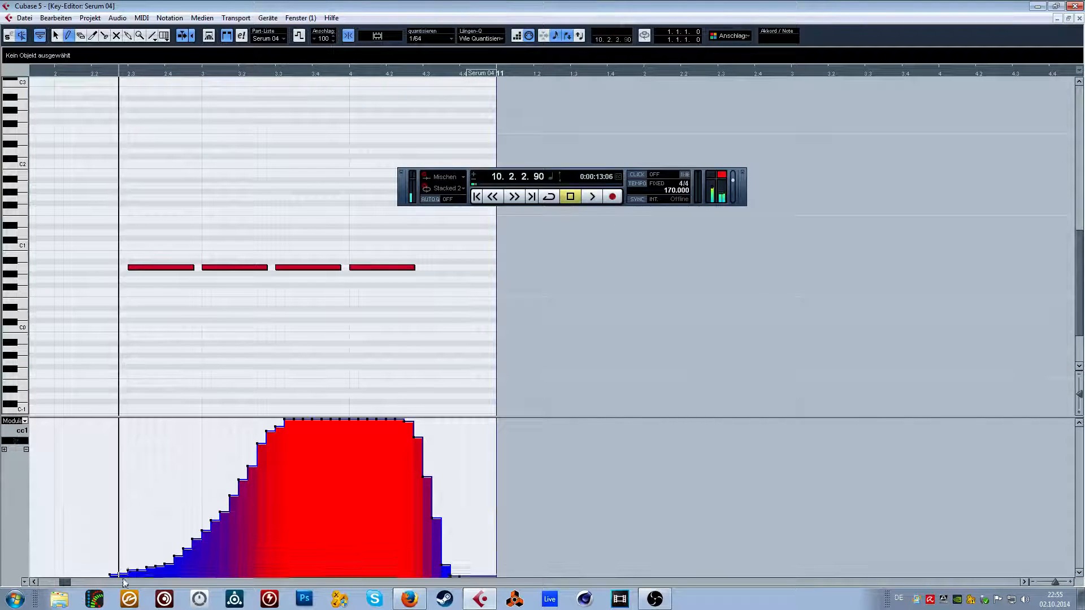
pyautogui.moveTo(124, 577)
pyautogui.mouseDown()
pyautogui.moveTo(201, 452)
pyautogui.moveTo(274, 421)
pyautogui.moveTo(369, 452)
pyautogui.moveTo(448, 577)
pyautogui.mouseUp()
pyautogui.press('space')
# Redraw the modulation falloff after 10.4 as a longer slope ending partway up, and play it from 10.2.3.
pyautogui.press('space')
pyautogui.click(127, 72)
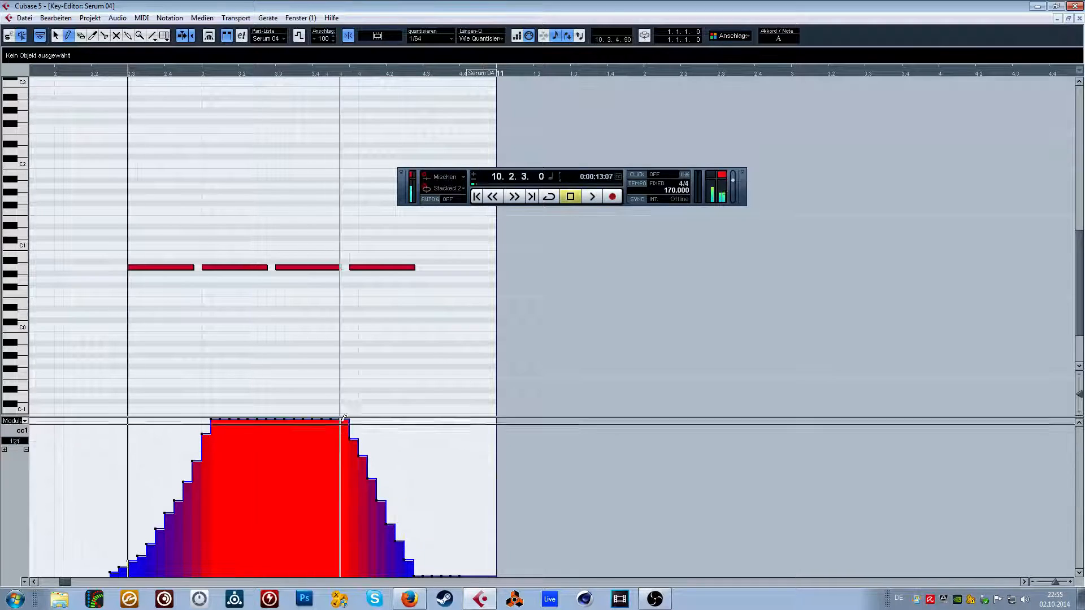
pyautogui.moveTo(344, 418); pyautogui.dragTo(480, 534)
# Extend the last A0 note to end at 10.4.3.60 and play the phrase.
pyautogui.press('space')
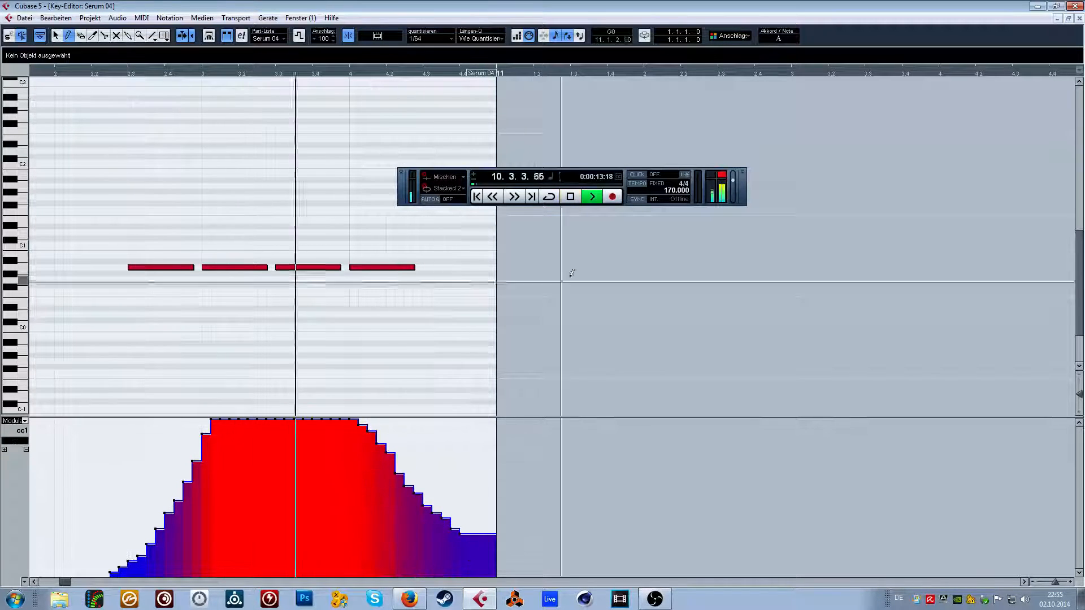
pyautogui.moveTo(416, 267); pyautogui.dragTo(442, 267)
pyautogui.click(288, 73)
pyautogui.moveTo(287, 76); pyautogui.dragTo(289, 84)
pyautogui.press('space')
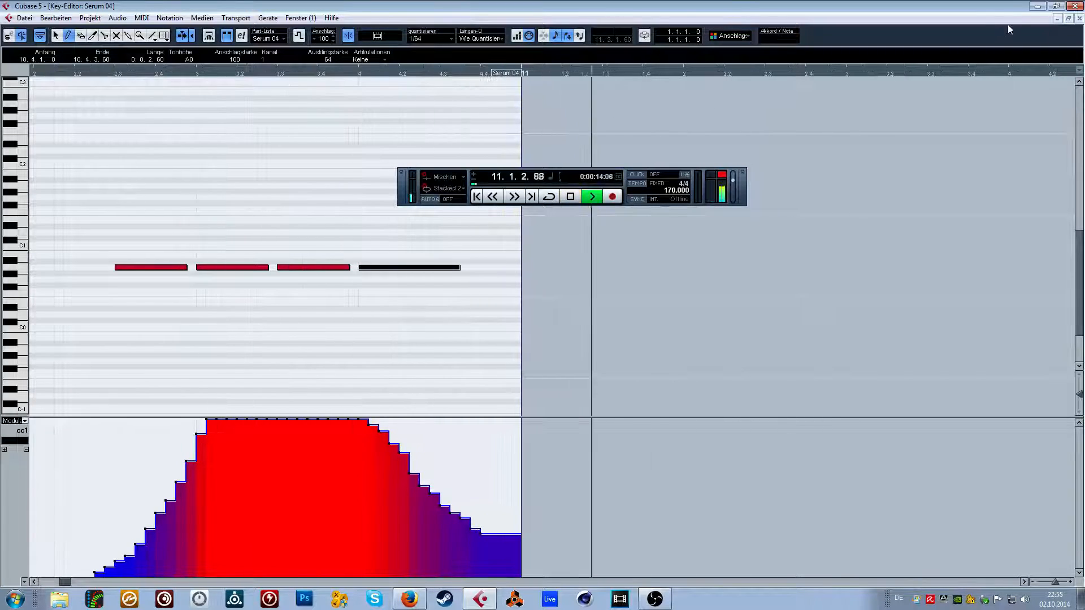
pyautogui.press('space')
# Redraw the modulation descent across the last note as a straighter slope, replay it from 10.2.3, and close the Key Editor.
pyautogui.moveTo(361, 427); pyautogui.dragTo(467, 506)
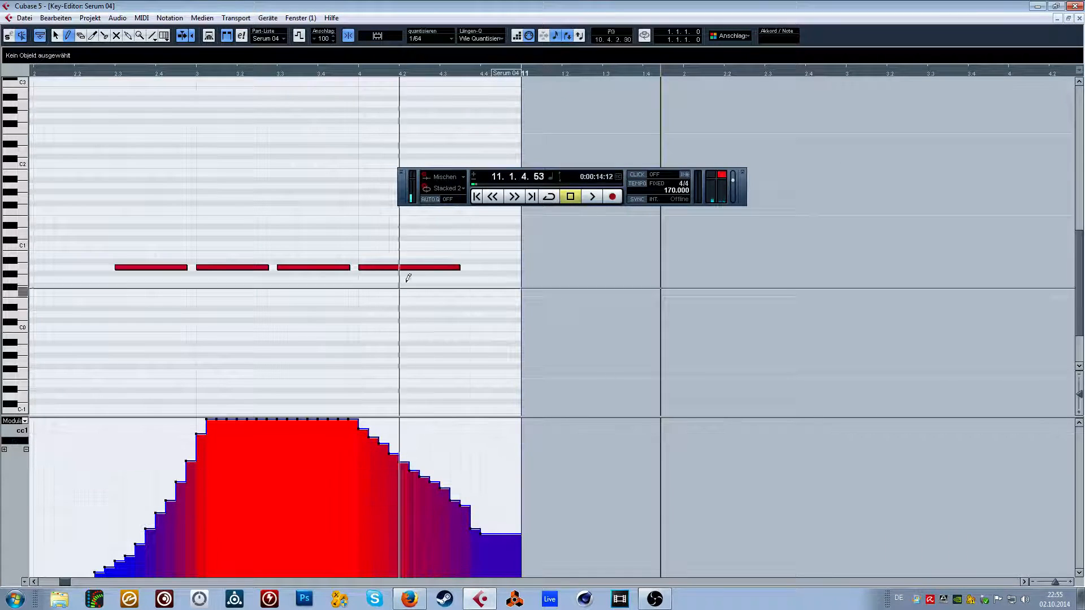
pyautogui.click(116, 72)
pyautogui.press('space')
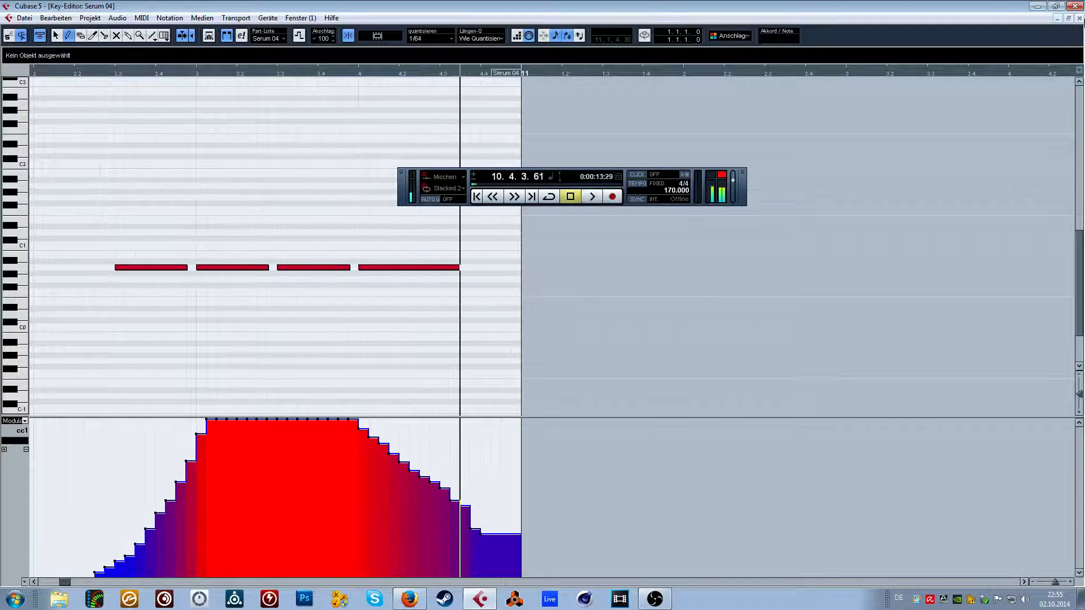
pyautogui.click(1079, 18)
# Loop playback over bar 10 with the Serum 04 track soloed and open its Serum instrument.
pyautogui.moveTo(233, 78); pyautogui.dragTo(237, 76)
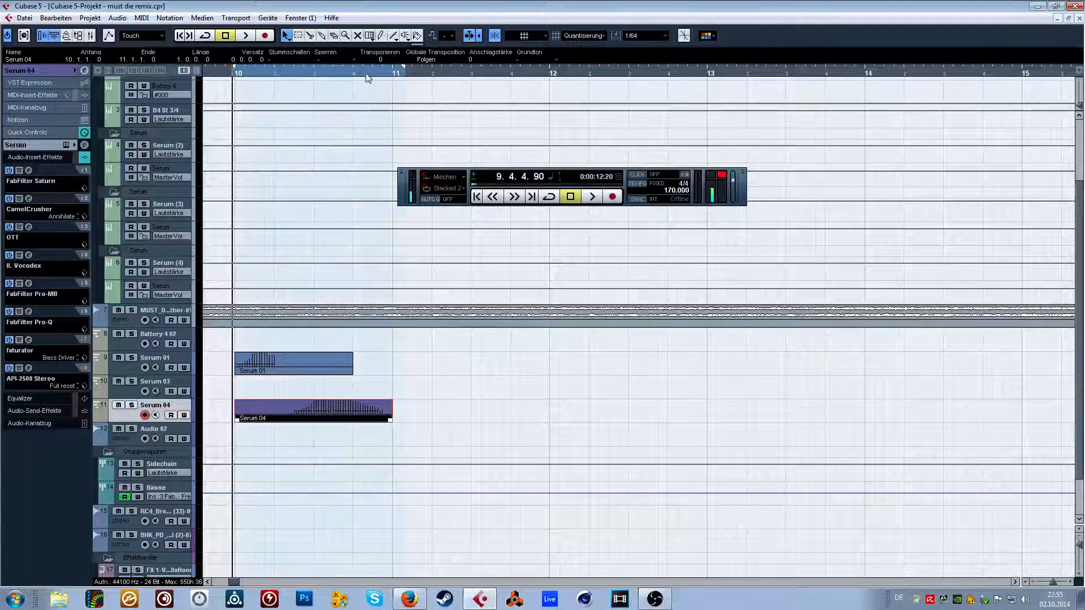
pyautogui.click(245, 72)
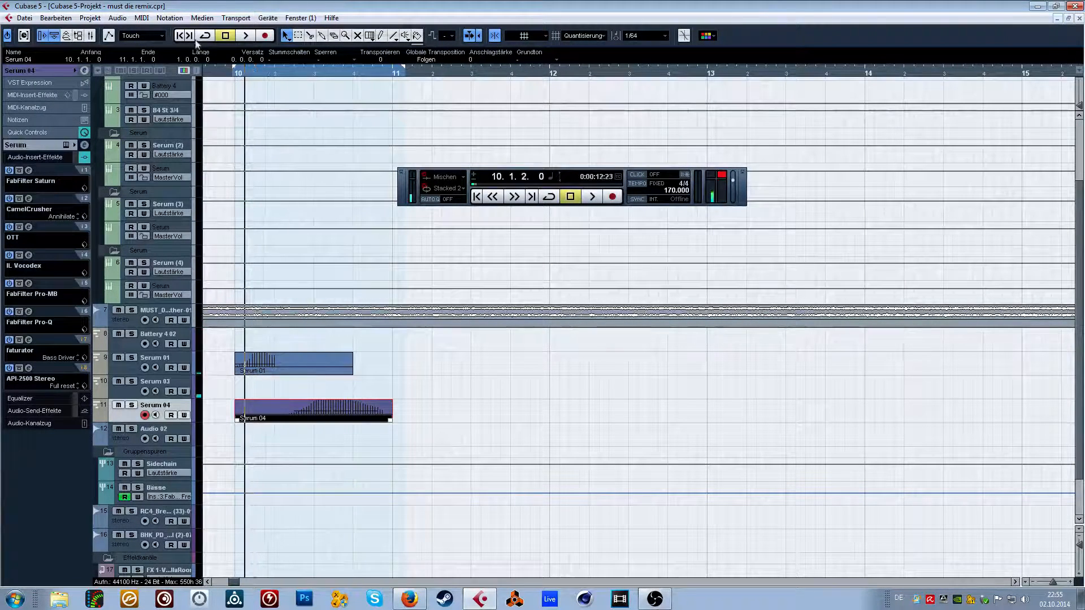
pyautogui.click(49, 70)
pyautogui.click(67, 86)
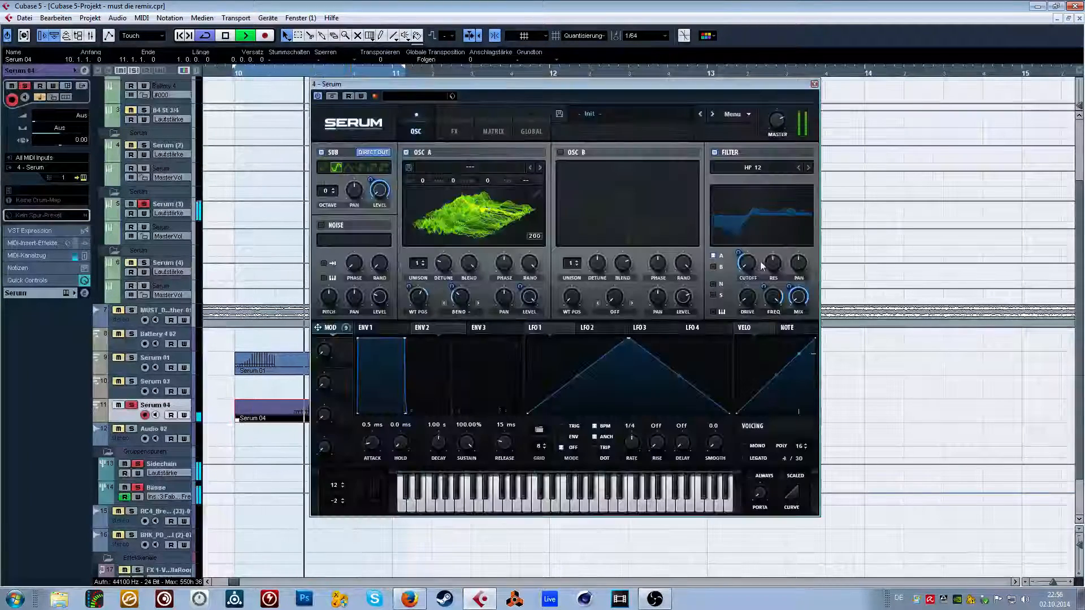
# Adjust the HP 12 filter cutoff in Serum while the loop plays, stop playback, and close the plugin.
pyautogui.moveTo(742, 259); pyautogui.dragTo(742, 247)
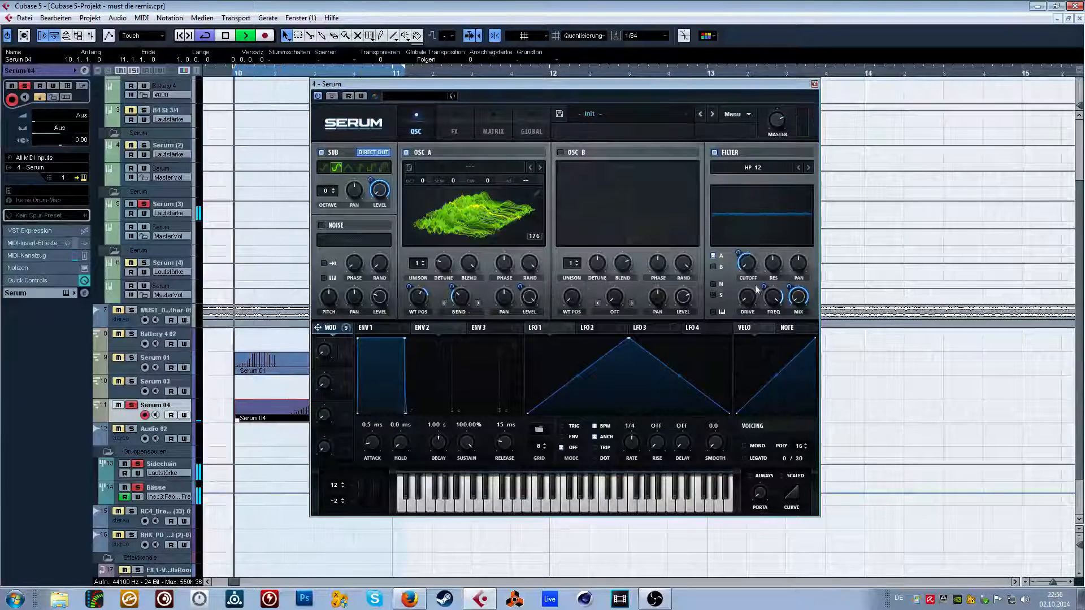
pyautogui.moveTo(763, 284)
pyautogui.press('space')
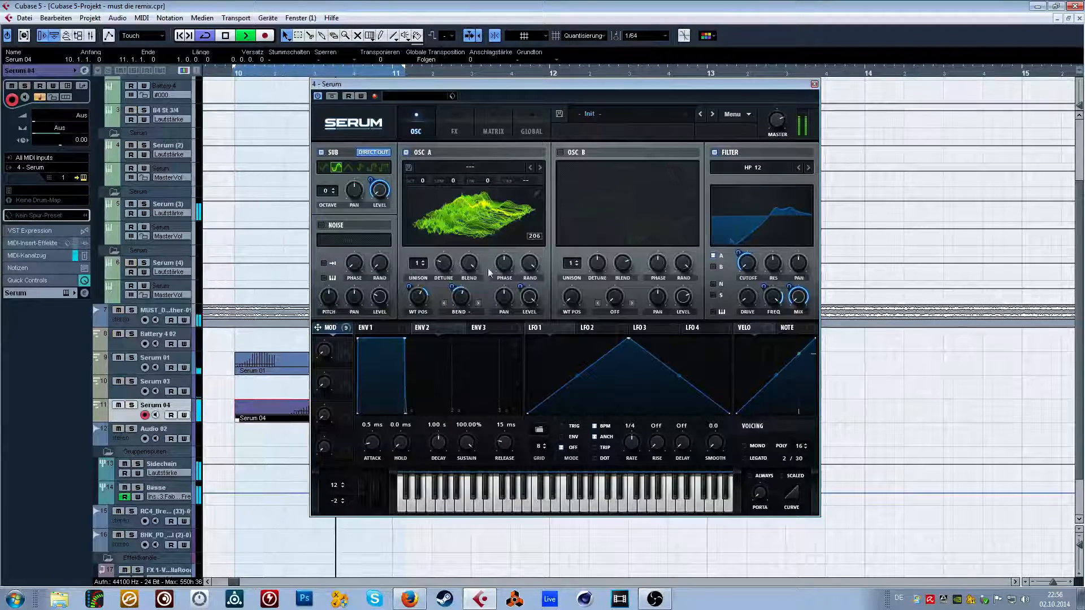
pyautogui.click(814, 85)
# Reopen the Serum 04 part, redraw the modulation falloff from 10.4 as a shallower slope with a higher end level, and play it.
pyautogui.doubleClick(272, 408)
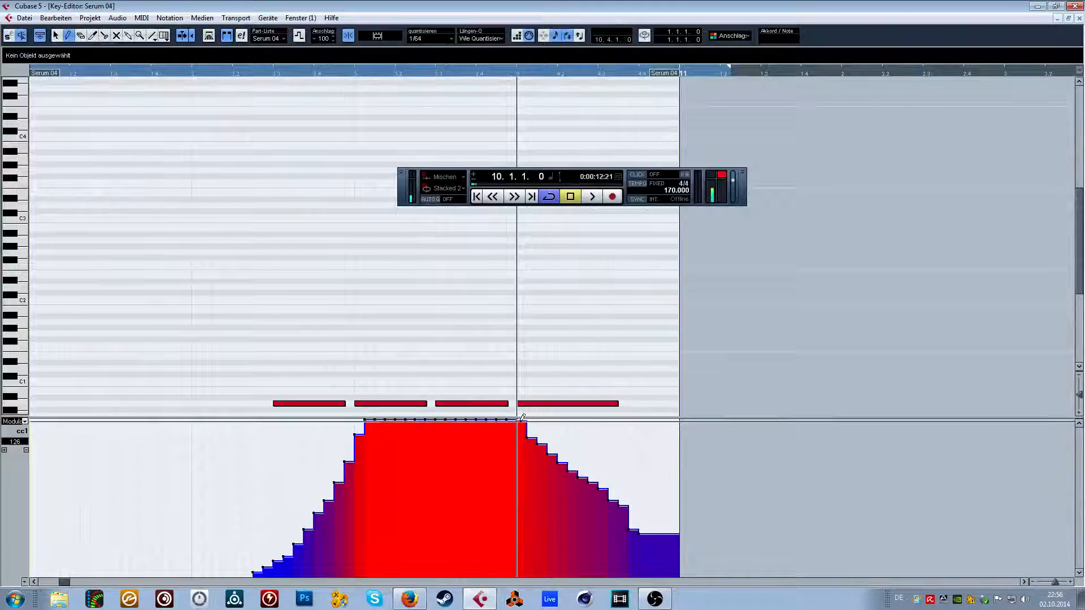
pyautogui.moveTo(522, 419); pyautogui.dragTo(639, 482)
pyautogui.press('space')
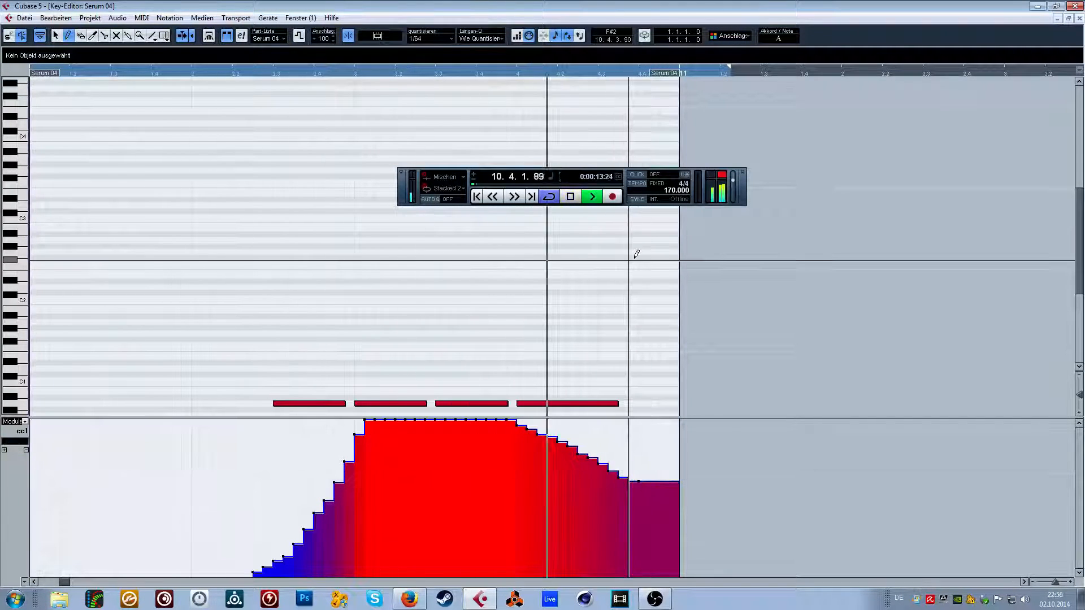
# Stop playback, close the Key Editor, and play the arrangement from near its beginning with looping turned off.
pyautogui.press('space')
pyautogui.moveTo(170, 72); pyautogui.dragTo(121, 46)
pyautogui.click(1080, 19)
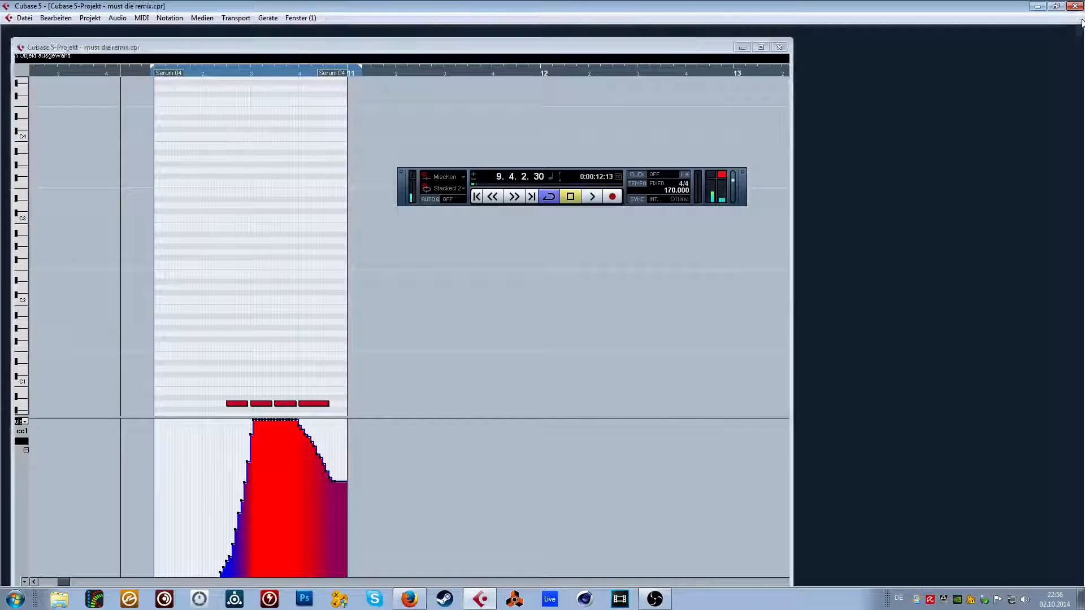
pyautogui.moveTo(215, 73); pyautogui.dragTo(223, 44)
pyautogui.press('space')
pyautogui.press('KP_Divide')
pyautogui.scroll(-2, 443, 394)
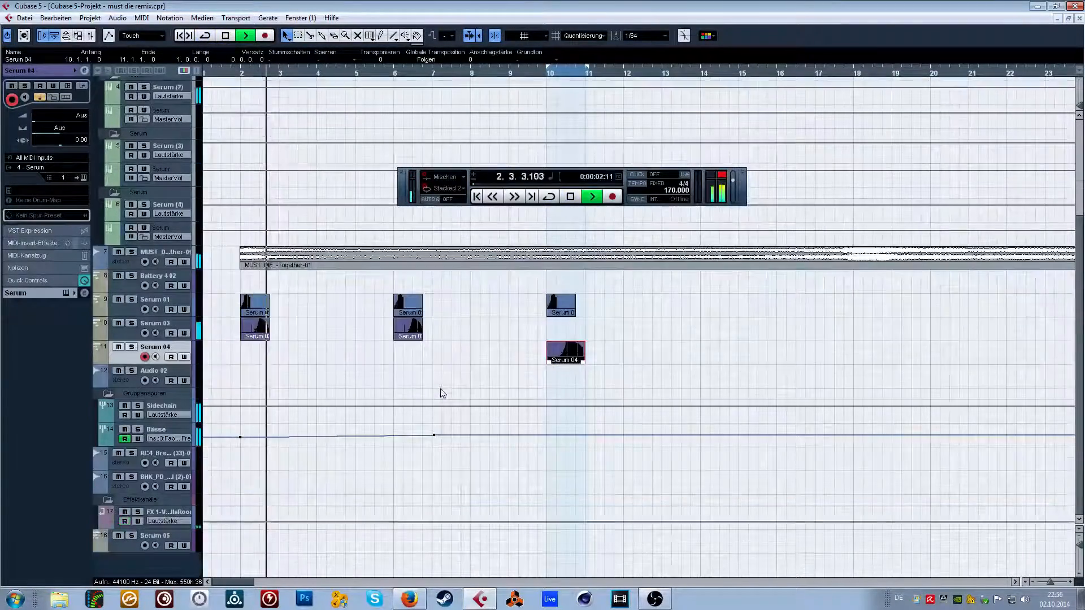
# Load Massive into the empty sixth VST instrument slot and create a MIDI track assigned to it.
pyautogui.press('F11')
pyautogui.click(364, 286)
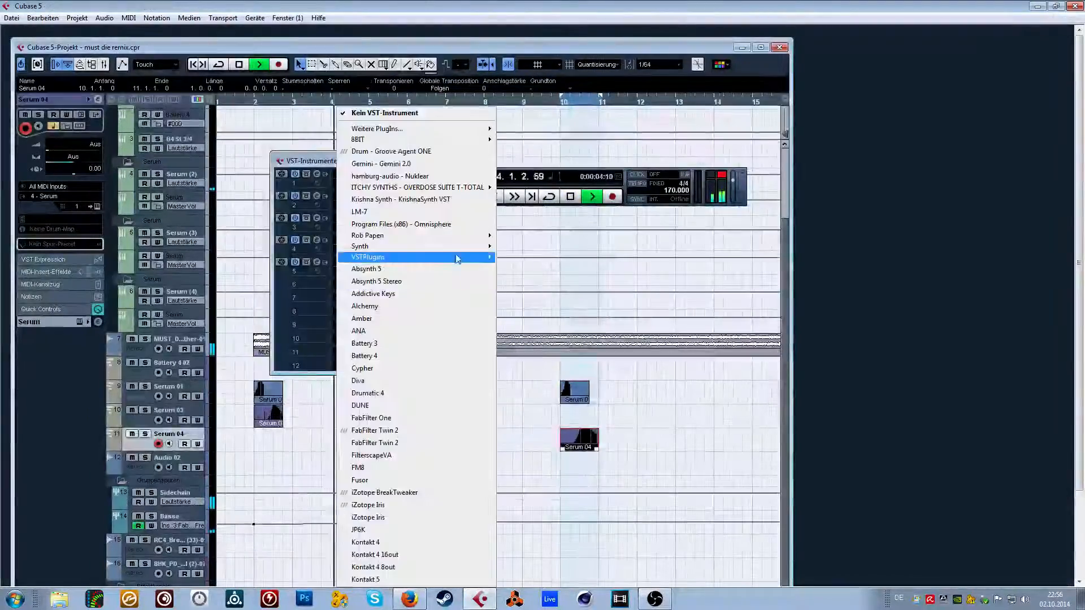
pyautogui.moveTo(458, 258)
pyautogui.click(524, 342)
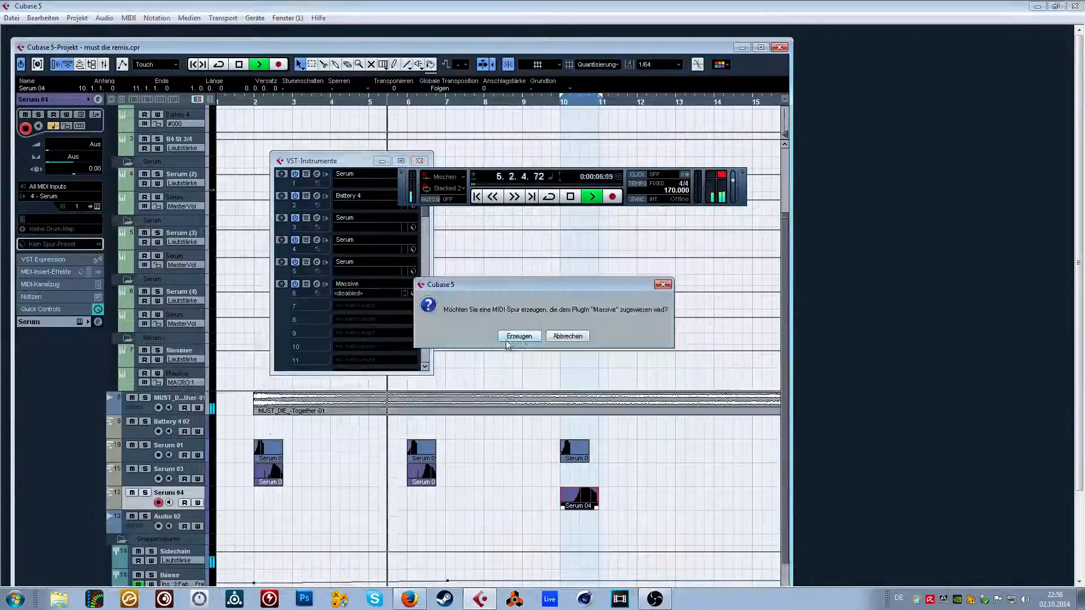
pyautogui.click(518, 337)
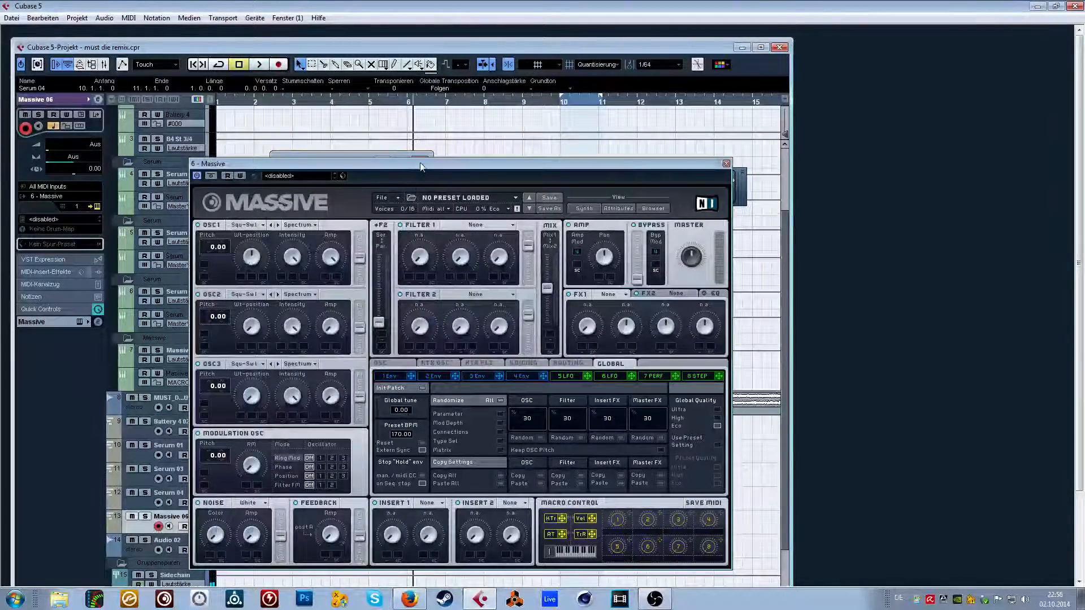
# Maximize the project window and briefly check the running processes in Windows Task Manager.
pyautogui.moveTo(420, 166); pyautogui.dragTo(420, 177)
pyautogui.click(761, 48)
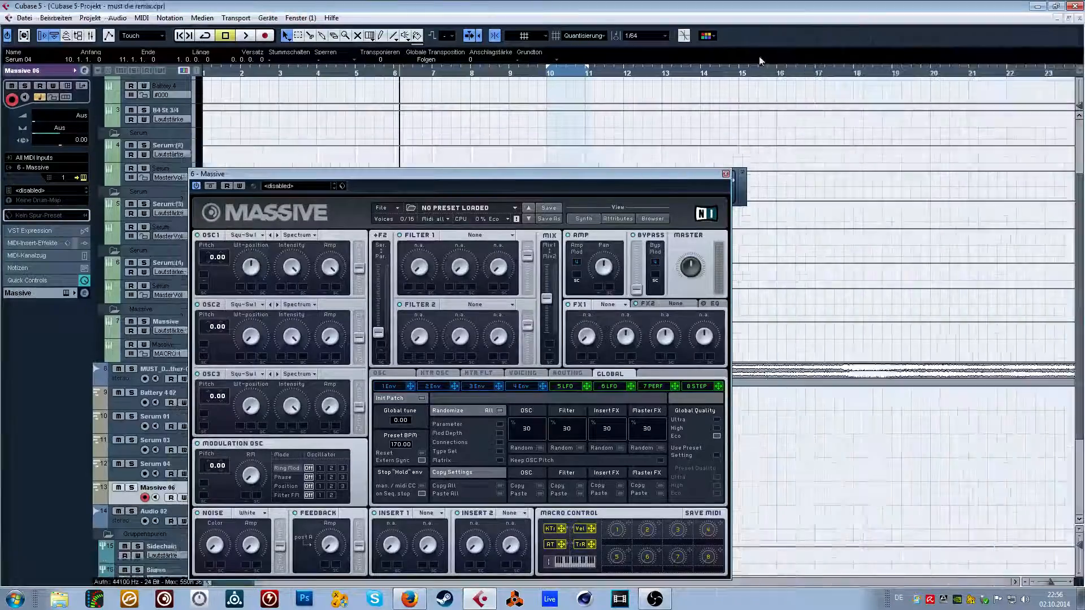
pyautogui.hotkey('ctrl', 'shift', 'Escape')
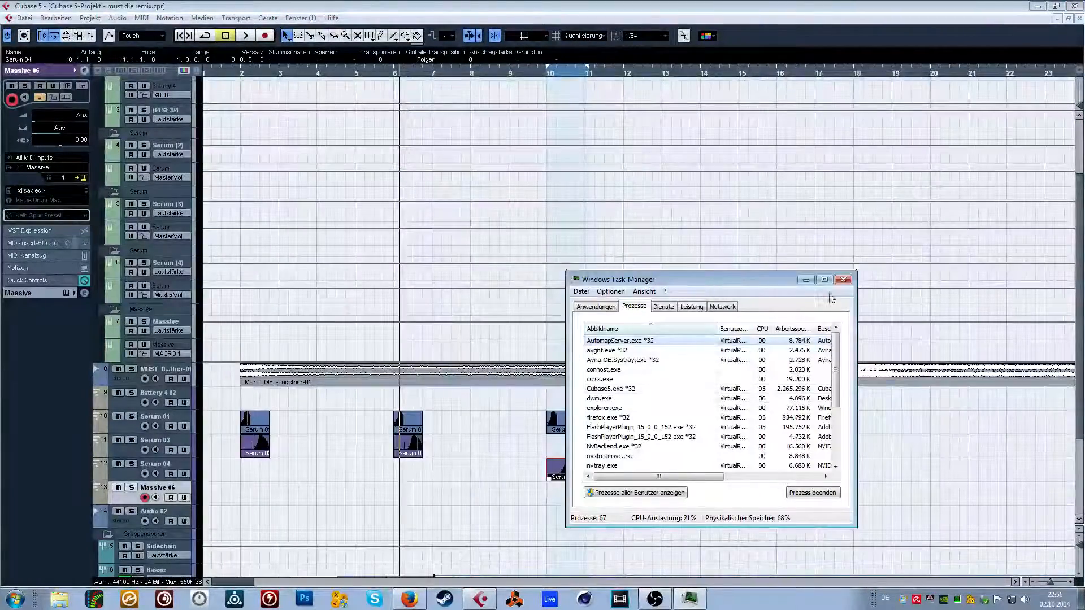
pyautogui.click(843, 280)
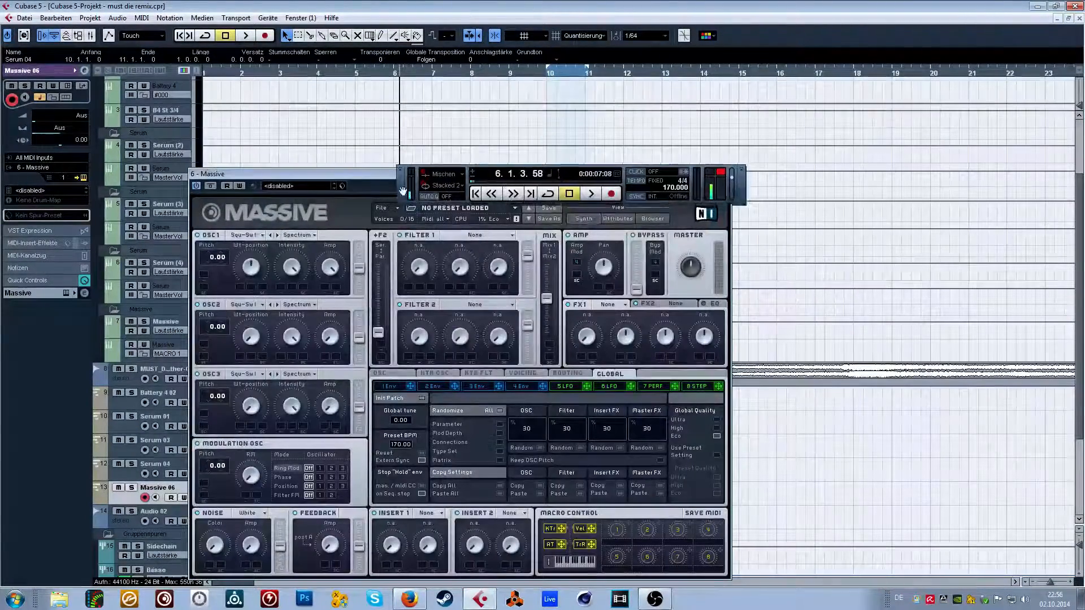
pyautogui.scroll(-5, 638, 256)
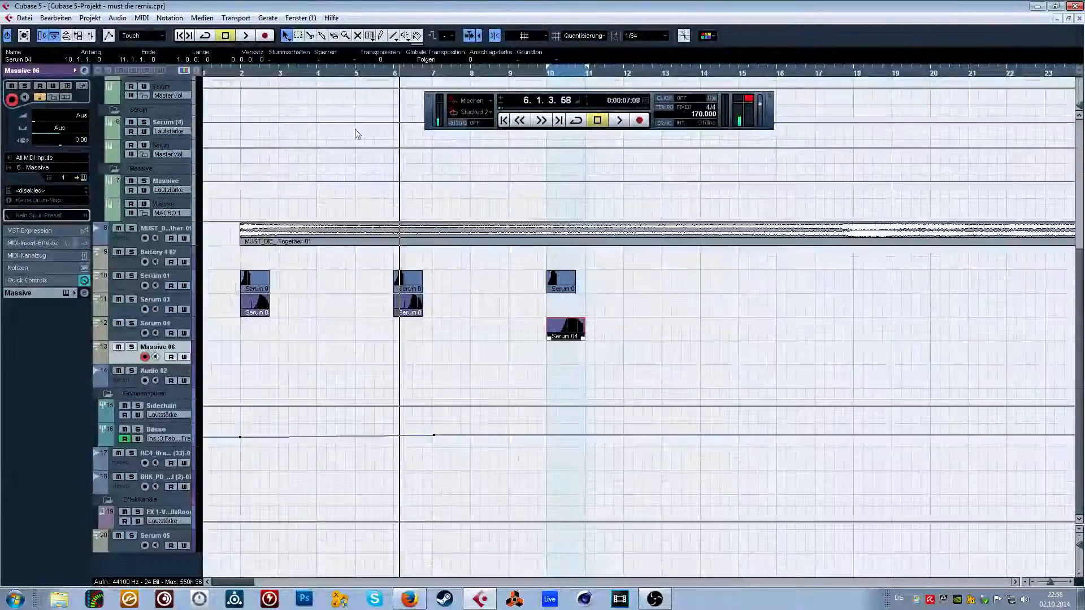
# Set the quantize value to 1/16 and draw a part on the Massive 06 track from bar 9 to bar 11.
pyautogui.click(379, 36)
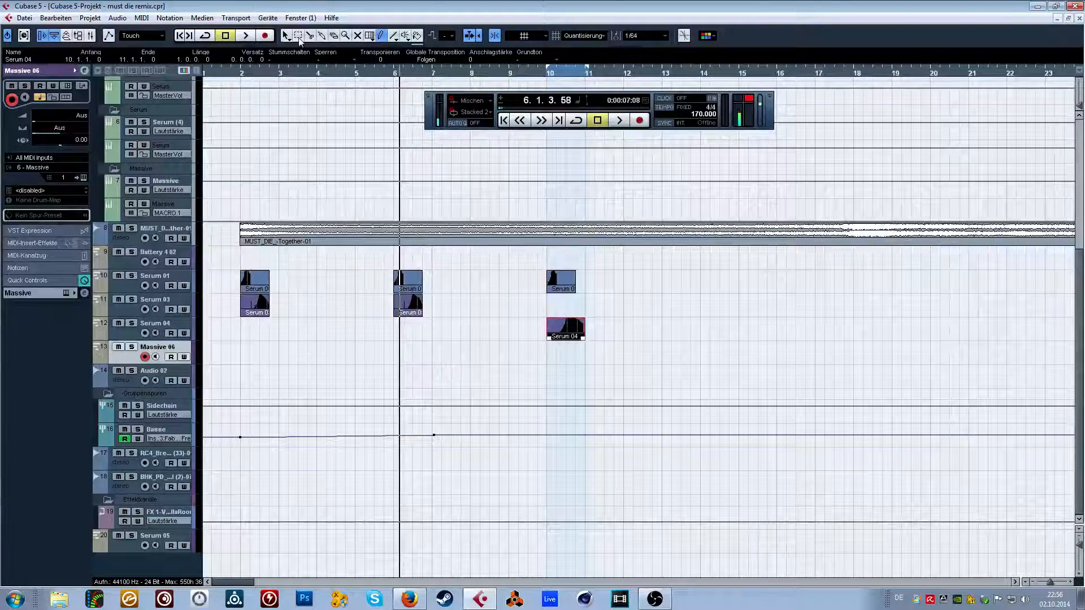
pyautogui.moveTo(537, 74); pyautogui.dragTo(495, 86)
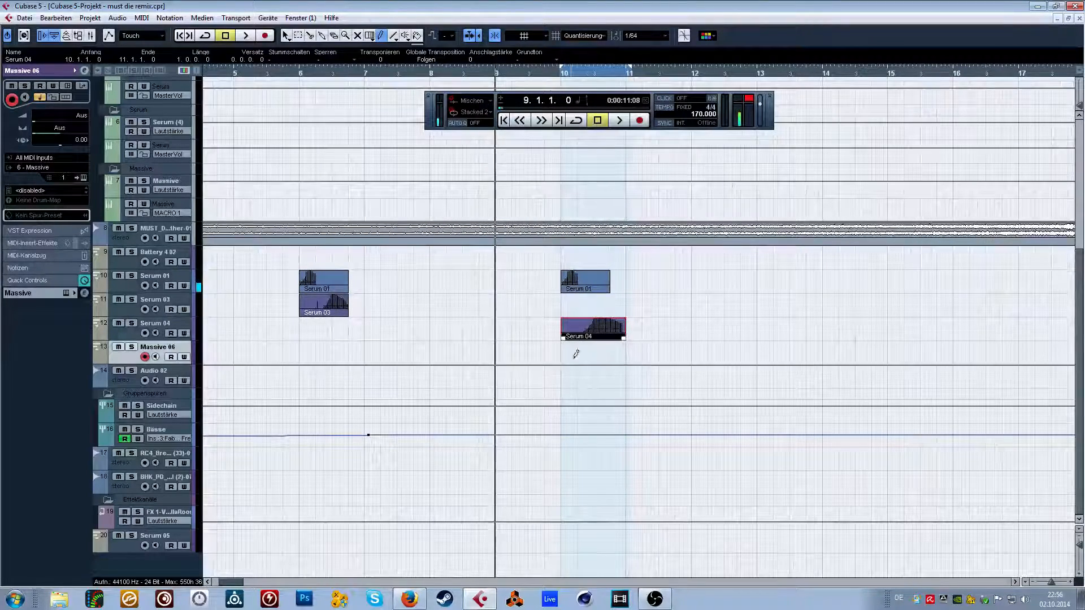
pyautogui.click(644, 36)
pyautogui.click(658, 97)
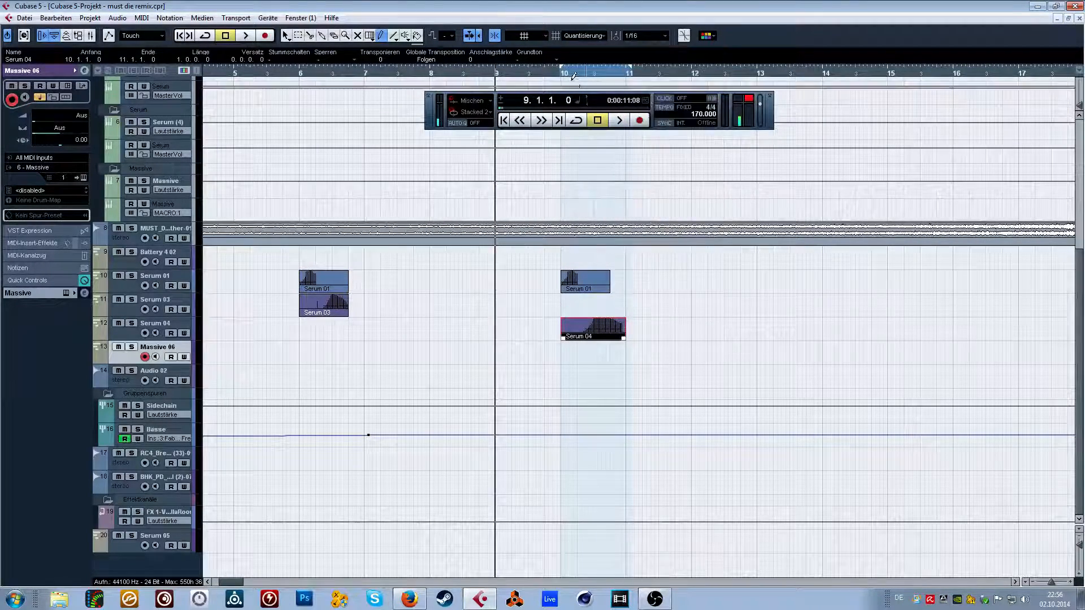
pyautogui.moveTo(510, 77); pyautogui.dragTo(500, 86)
pyautogui.moveTo(497, 348); pyautogui.dragTo(657, 346)
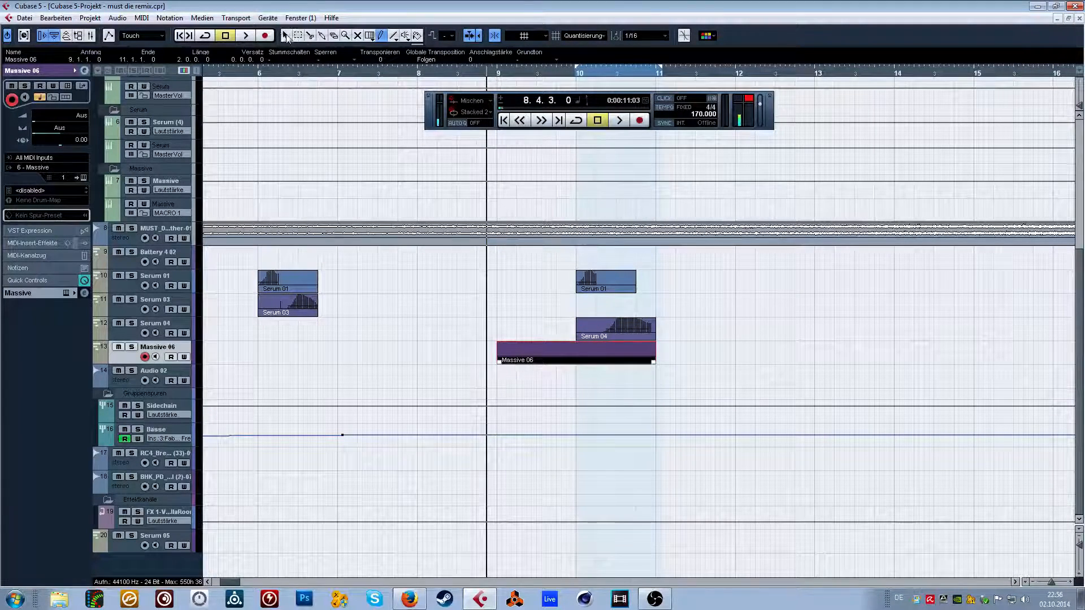
# Open the Massive 06 part in the Key Editor with the lower octaves in view and the playhead at 9.1.1.
pyautogui.click(418, 75)
pyautogui.doubleClick(510, 353)
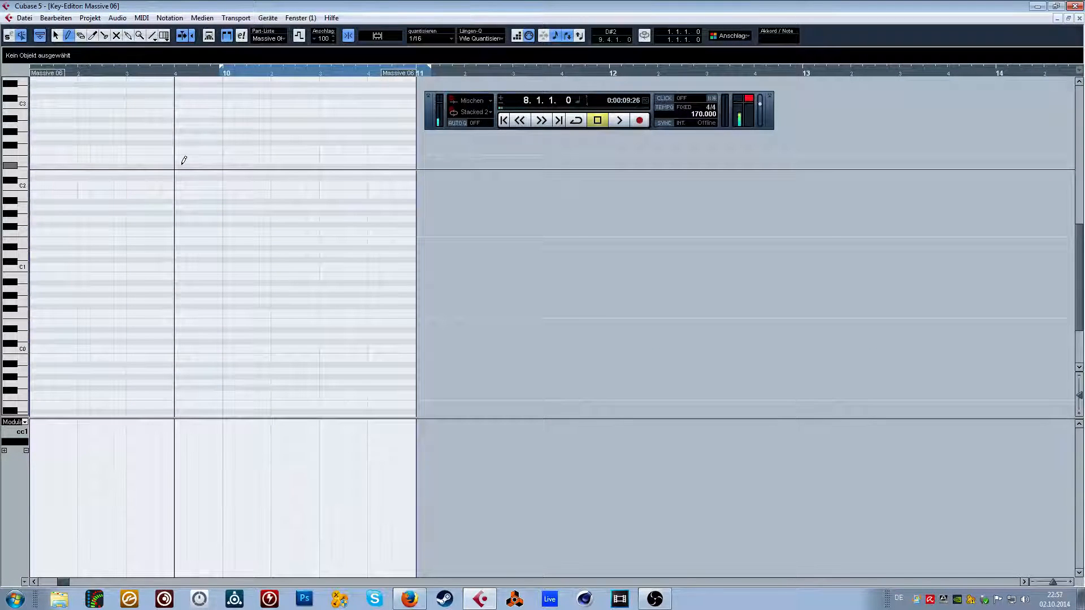
pyautogui.scroll(-3, 183, 164)
pyautogui.moveTo(34, 73); pyautogui.dragTo(47, 74)
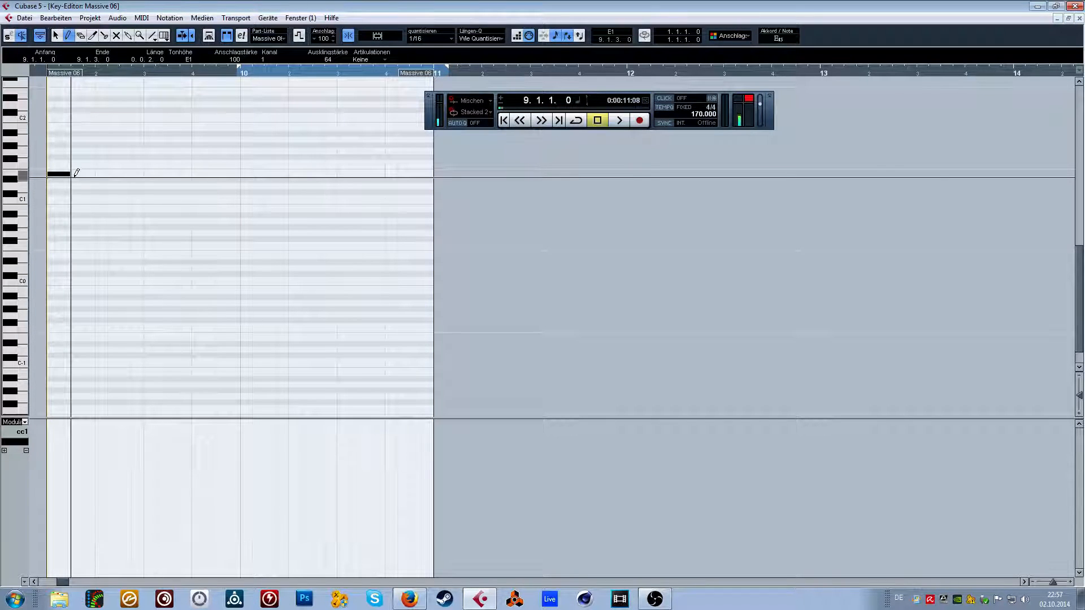
pyautogui.press('Up')
pyautogui.press('Up')
pyautogui.press('Up')
pyautogui.scroll(5, 77, 157)
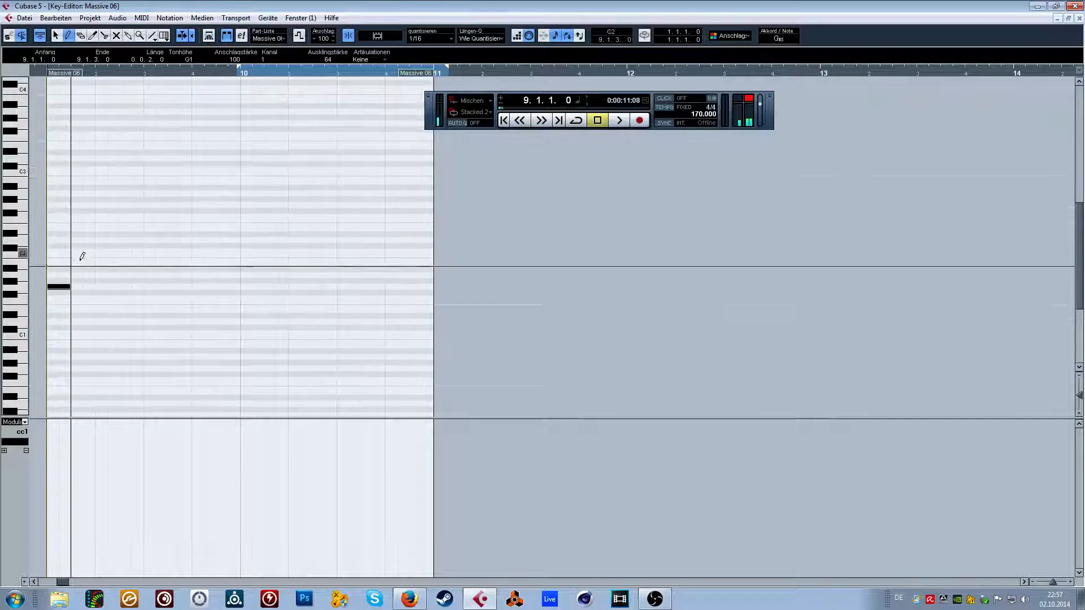
pyautogui.press('Delete')
pyautogui.scroll(-1, 73, 275)
pyautogui.moveTo(70, 292)
pyautogui.mouseDown()
pyautogui.moveTo(73, 283)
pyautogui.moveTo(59, 306)
pyautogui.moveTo(71, 307)
pyautogui.mouseUp()
pyautogui.press('Delete')
pyautogui.scroll(-1, 68, 324)
pyautogui.press('Delete')
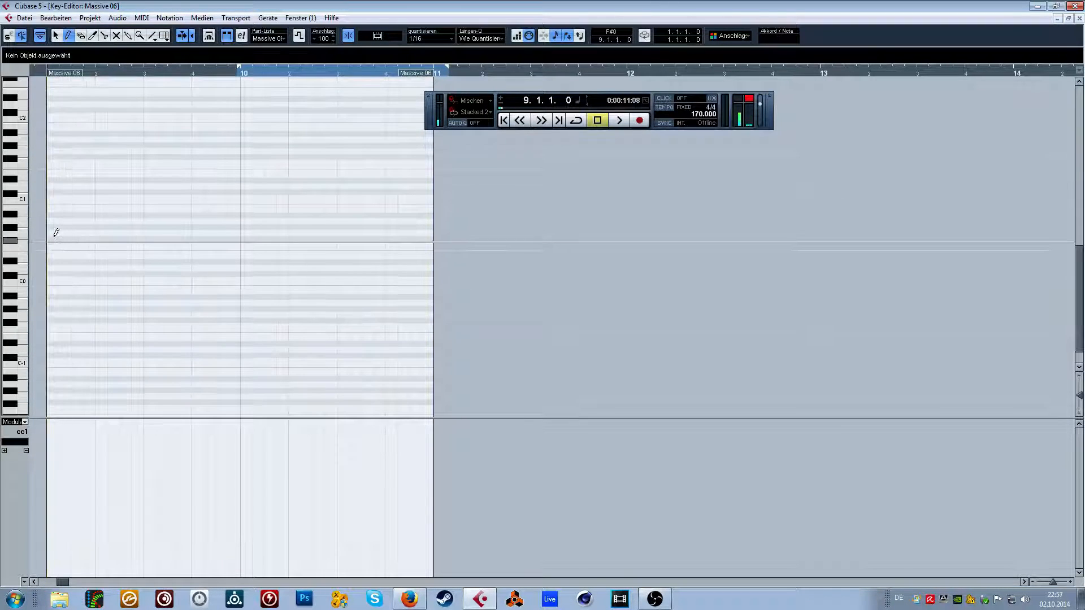
# Fill bar 9 with consecutive eighth-note F#0 notes and close the Key Editor.
pyautogui.moveTo(52, 238); pyautogui.dragTo(109, 236)
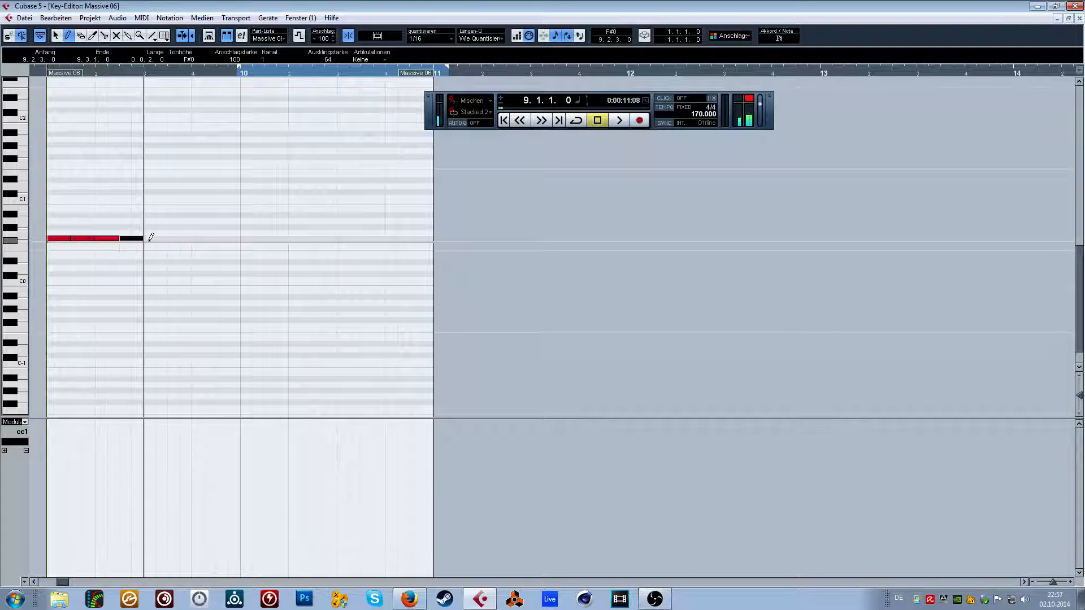
pyautogui.click(56, 36)
pyautogui.moveTo(152, 138)
pyautogui.mouseDown()
pyautogui.moveTo(113, 244)
pyautogui.moveTo(57, 255)
pyautogui.moveTo(159, 237)
pyautogui.mouseUp()
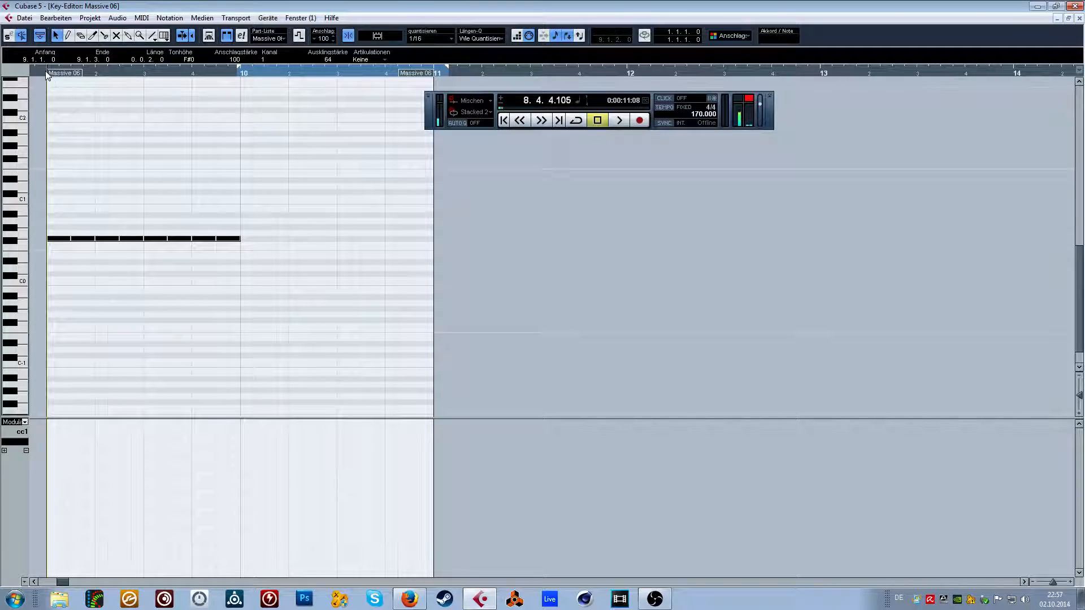
pyautogui.click(1079, 18)
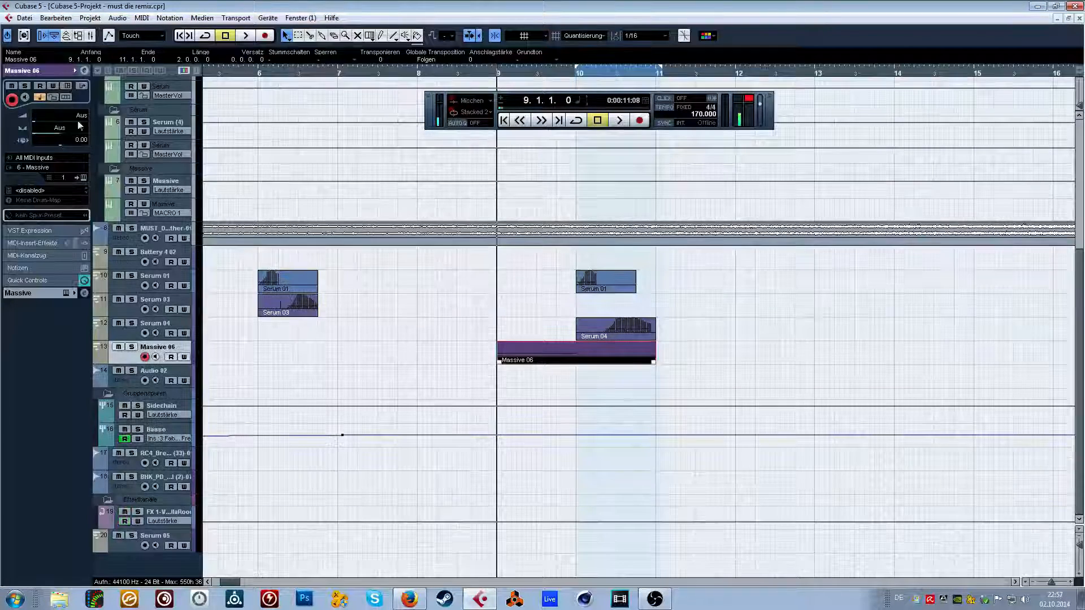
# Open the Massive instrument for the Massive 06 track and raise the sustain level of envelope 4 to full.
pyautogui.click(67, 86)
pyautogui.moveTo(521, 178); pyautogui.dragTo(537, 125)
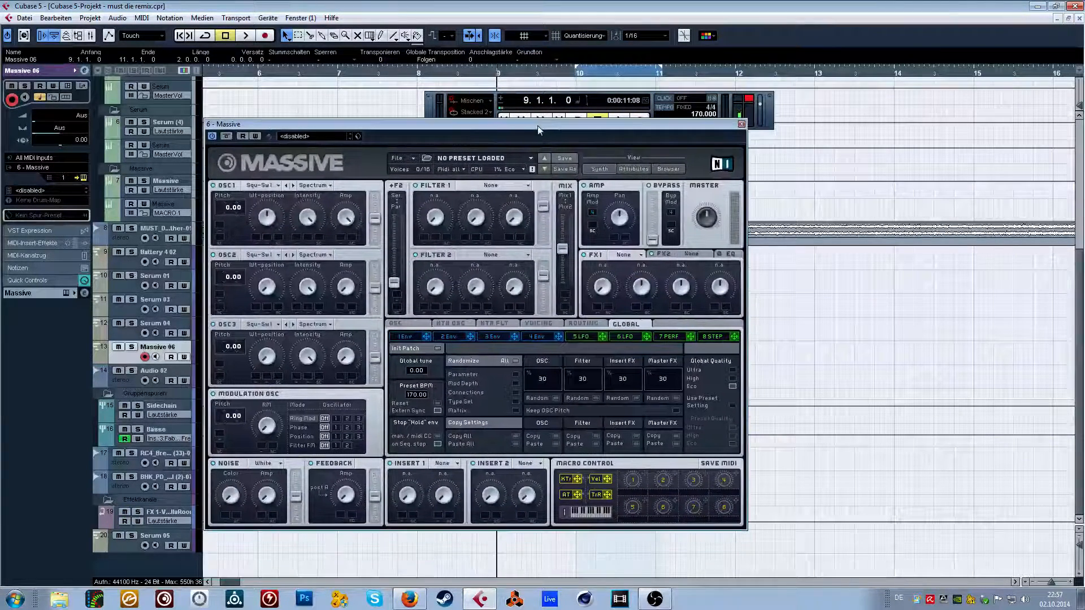
pyautogui.click(276, 186)
pyautogui.click(221, 224)
pyautogui.click(535, 336)
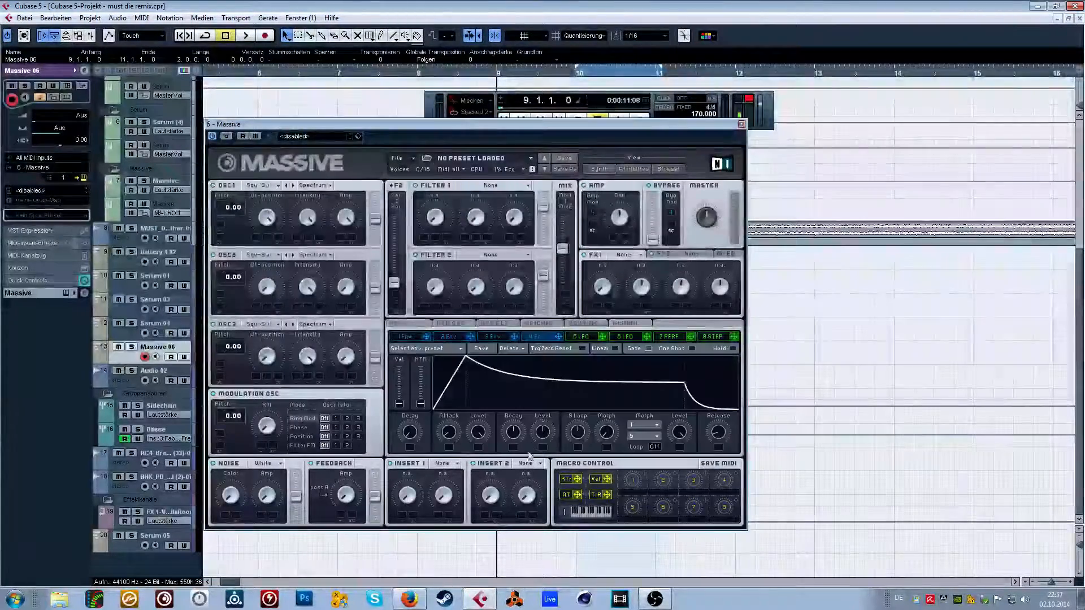
# Set Filter 1 to Scream and assign LFO 5 to modulate its cutoff.
pyautogui.click(459, 185)
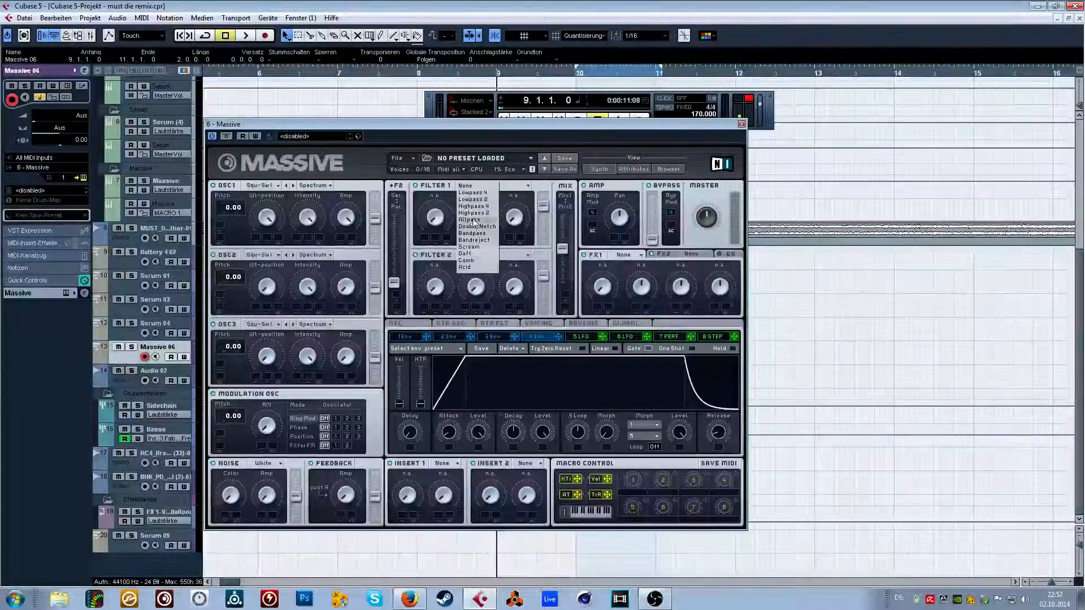
pyautogui.click(480, 248)
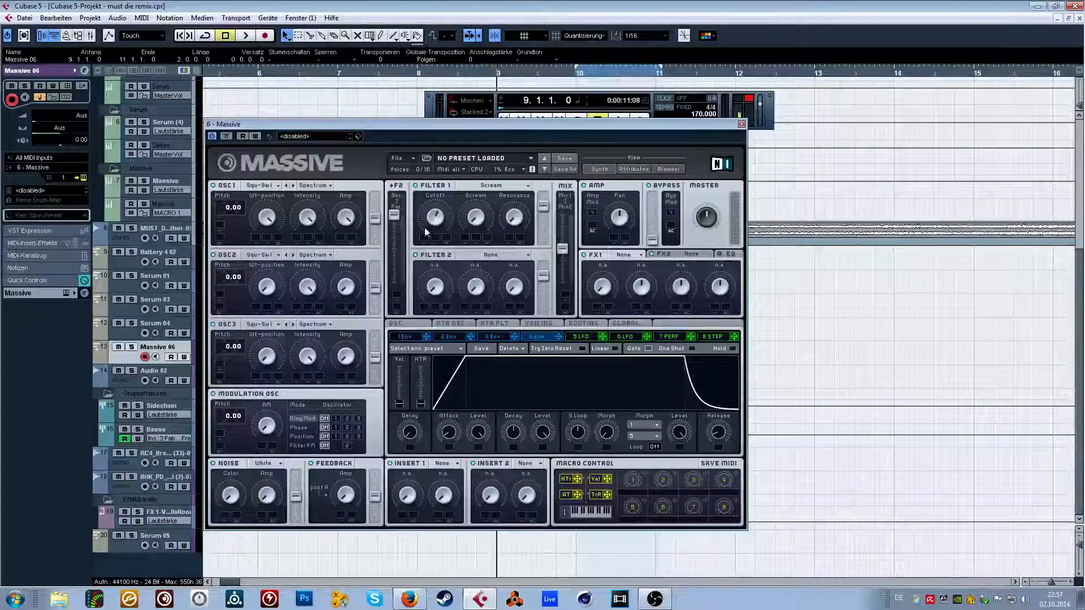
pyautogui.moveTo(461, 269)
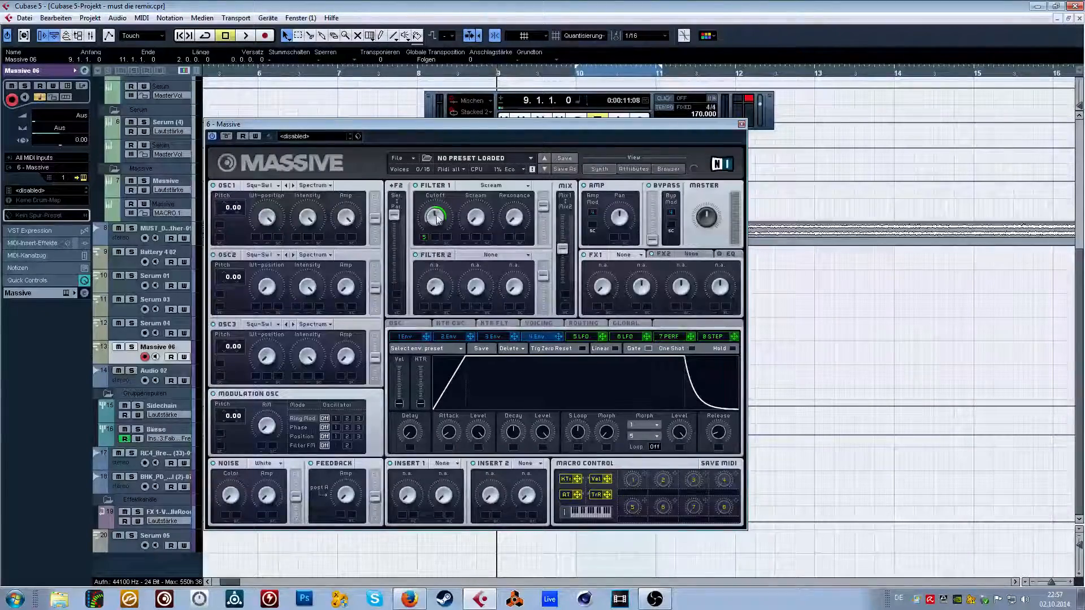
# Solo the Massive 06 track, set a playback loop starting at bar 9, and play it with the Massive window moved aside.
pyautogui.click(130, 347)
pyautogui.press('space')
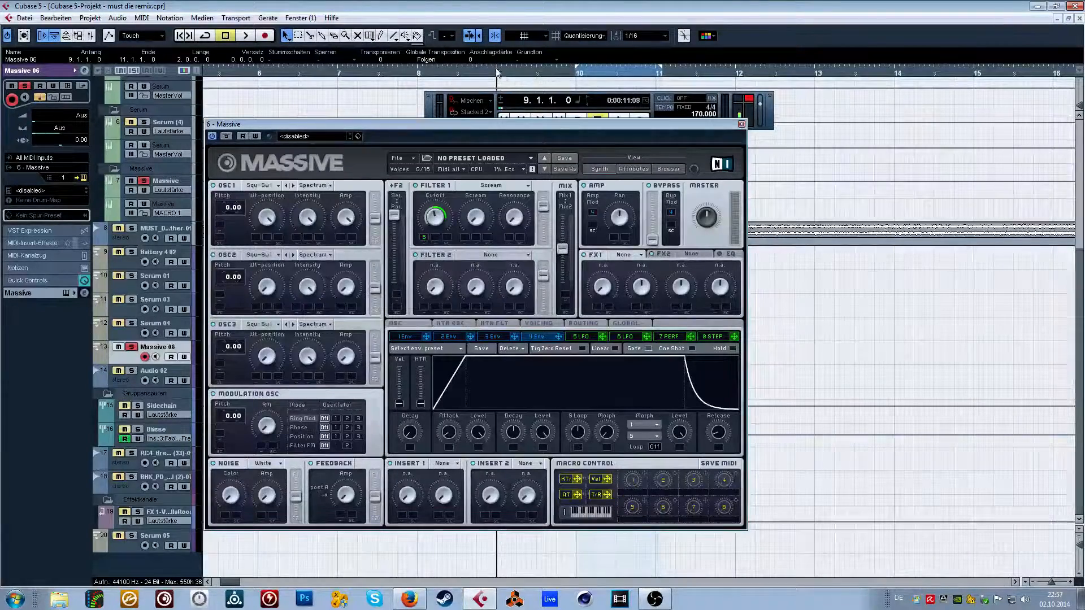
pyautogui.moveTo(498, 72); pyautogui.dragTo(544, 63)
pyautogui.moveTo(345, 128); pyautogui.dragTo(641, 66)
pyautogui.press('space')
# Sync LFO 5 to the tempo at a 1/8 ratio with a falling sawtooth curve and audition the loop.
pyautogui.click(877, 275)
pyautogui.press('space')
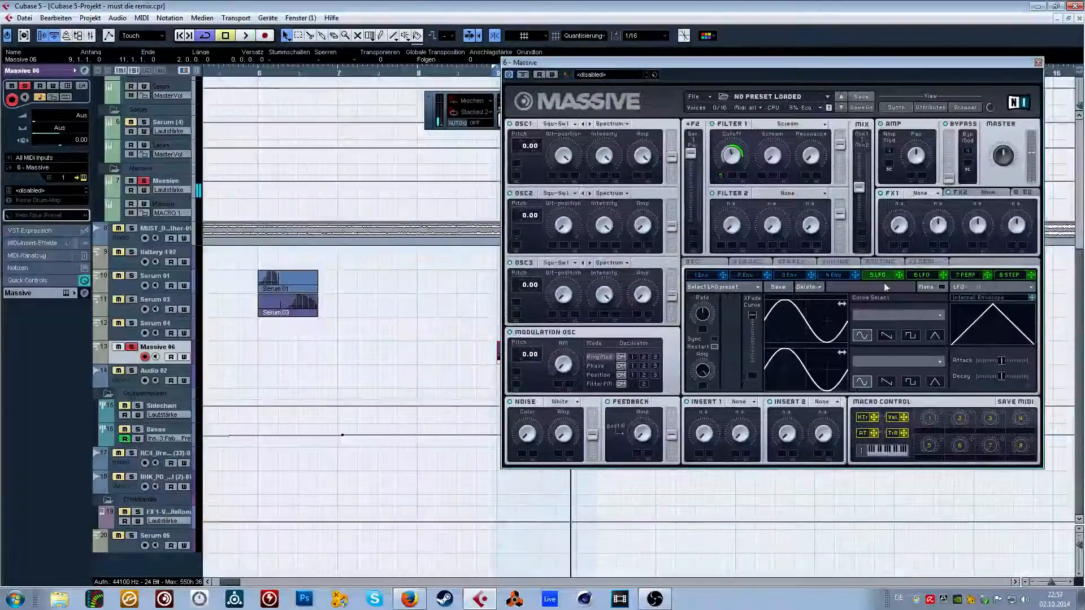
pyautogui.click(714, 339)
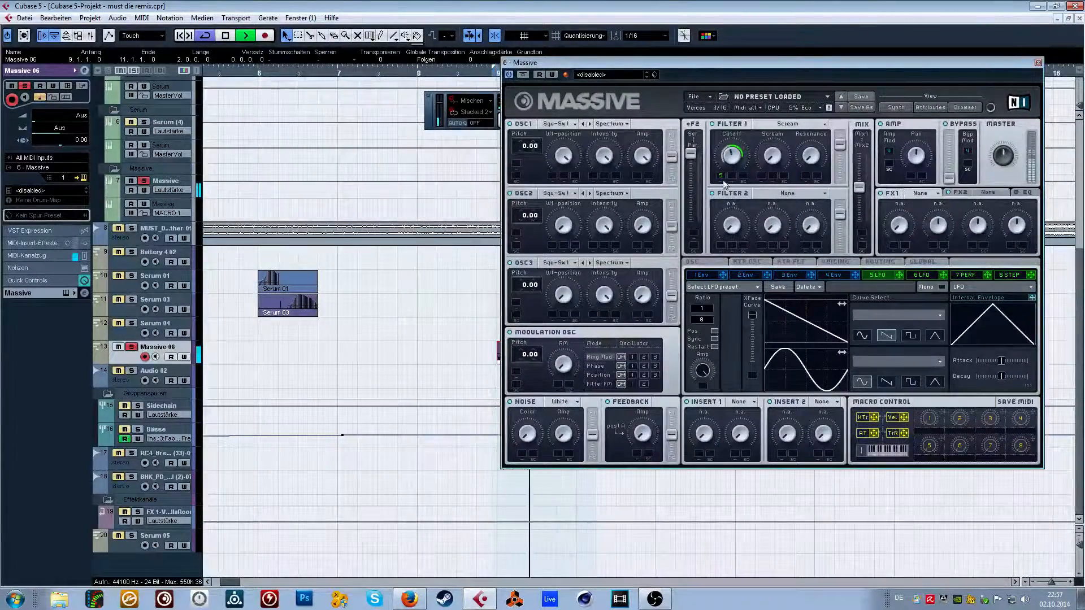
pyautogui.press('space')
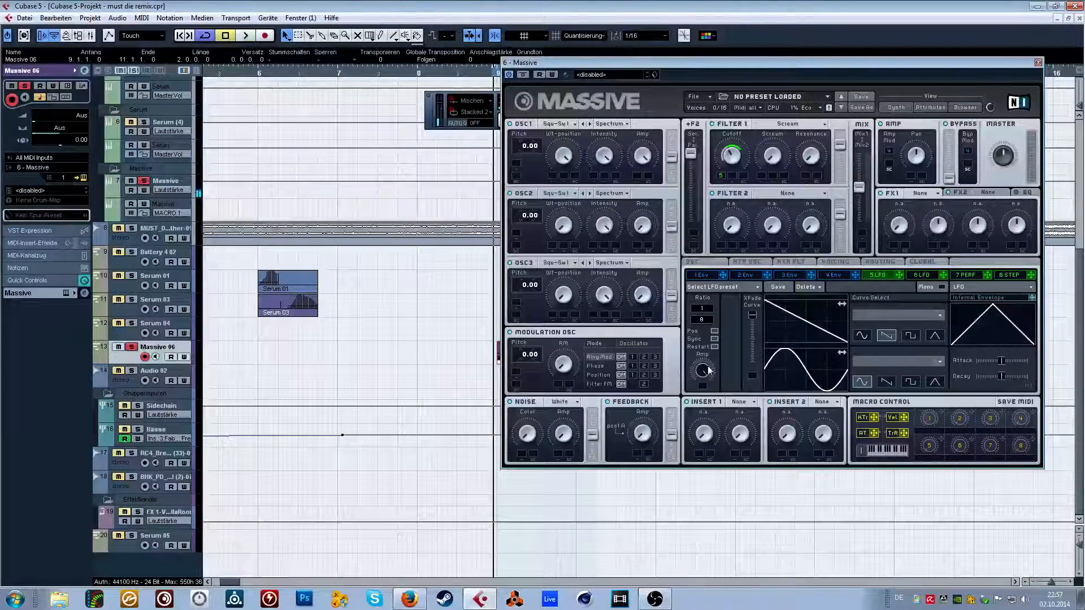
pyautogui.press('space')
# Assign Macro 1 to modulate both the Filter 1 cutoff and LFO 5's Amp.
pyautogui.rightClick(730, 178)
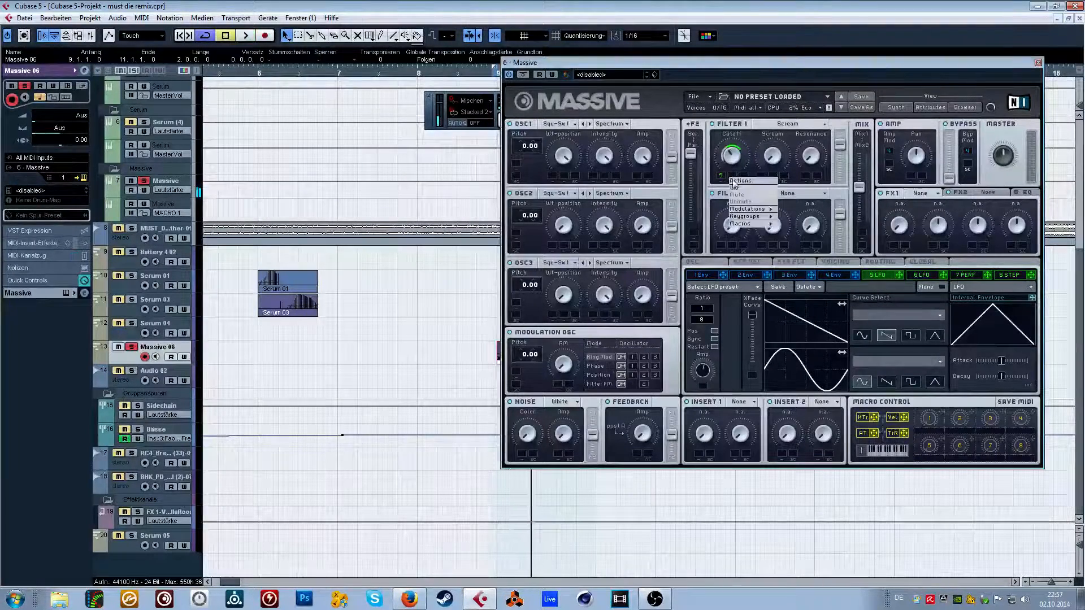
pyautogui.click(777, 226)
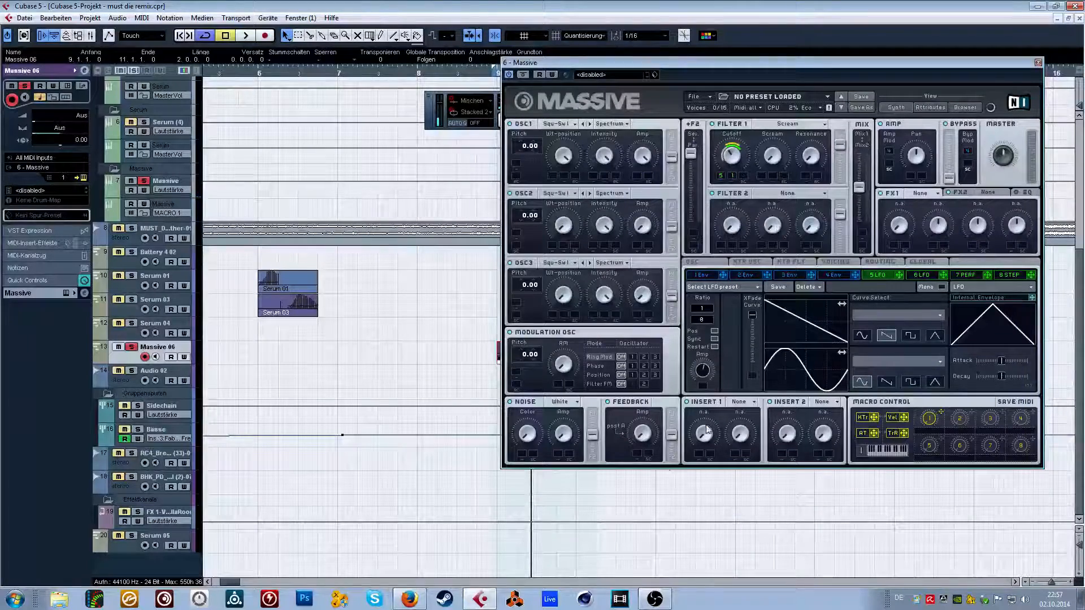
pyautogui.rightClick(701, 389)
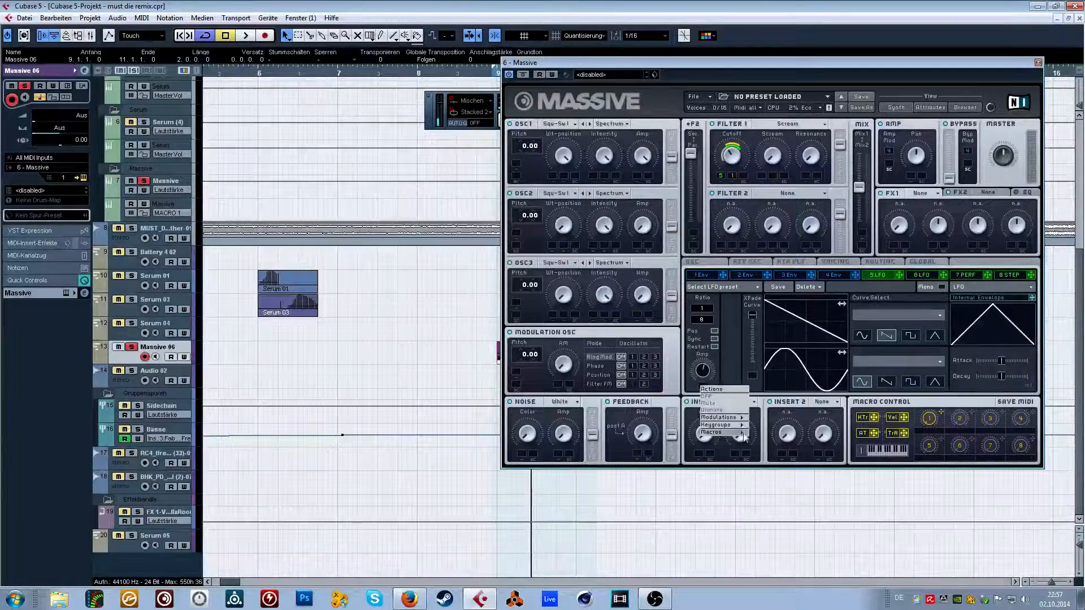
pyautogui.click(763, 439)
# Set the Macro 1 modulation range on LFO 5's Amp and replay the looped Massive bass.
pyautogui.press('space')
pyautogui.moveTo(701, 389); pyautogui.dragTo(711, 368)
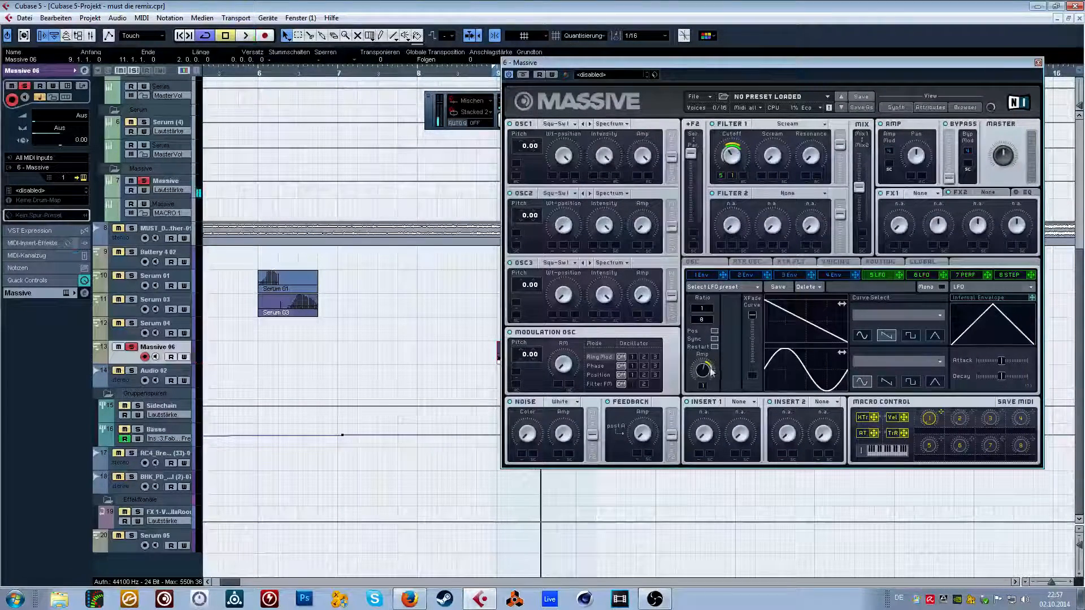
pyautogui.moveTo(709, 70); pyautogui.dragTo(567, 84)
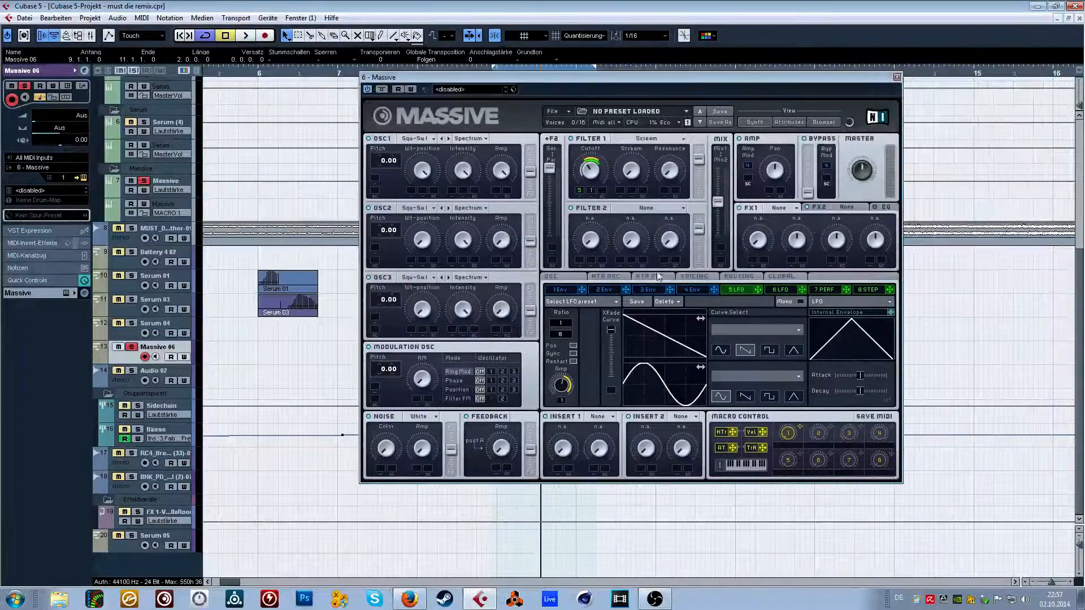
pyautogui.press('space')
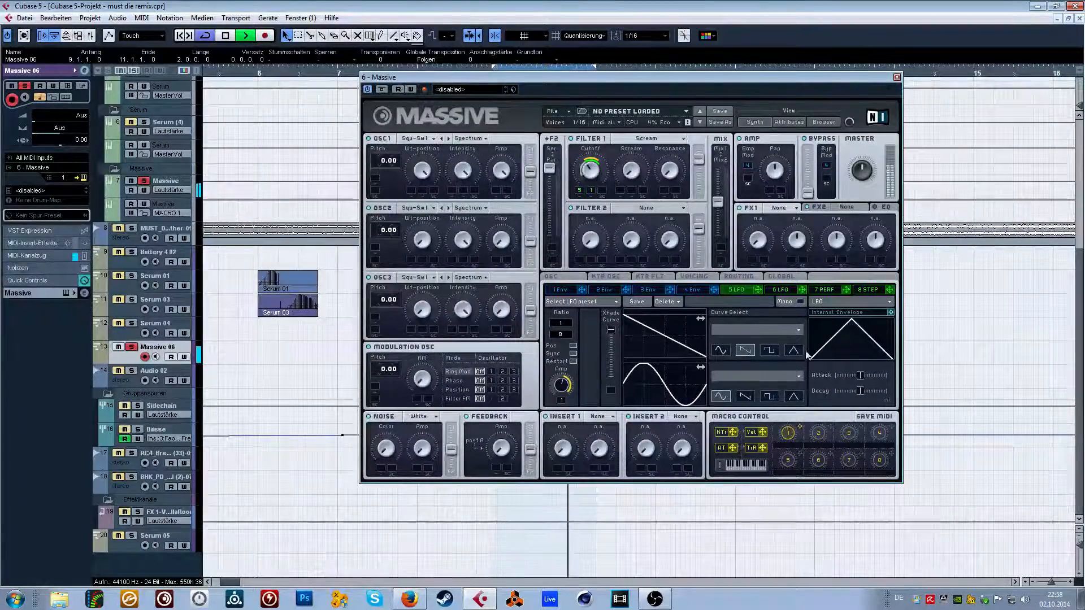
# Load the Tube effect into Massive's FX1 slot, view the voicing settings, and close the synth window.
pyautogui.click(791, 209)
pyautogui.click(791, 259)
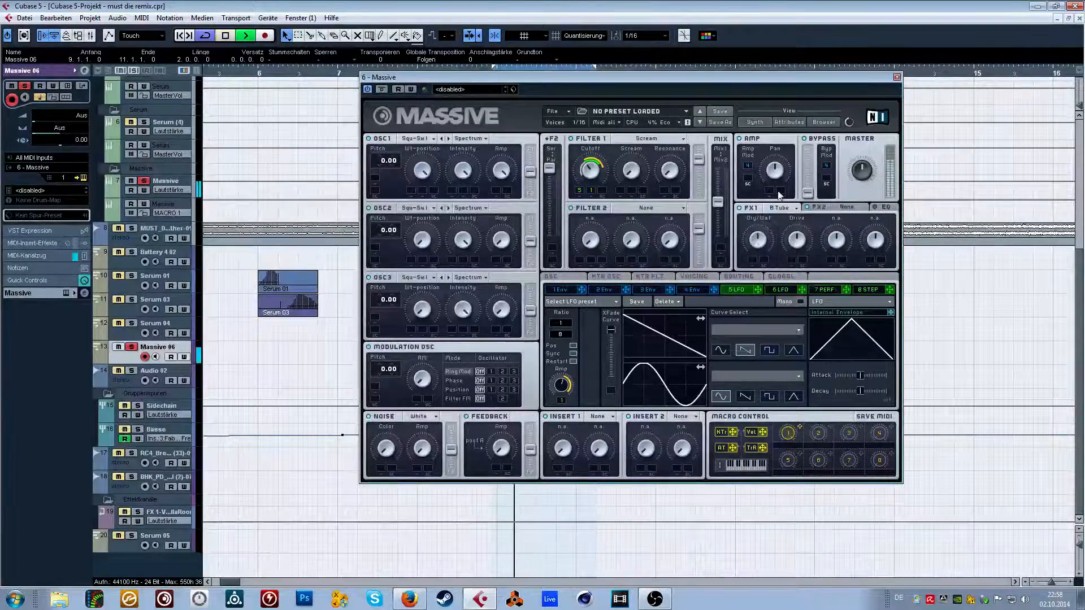
pyautogui.click(695, 288)
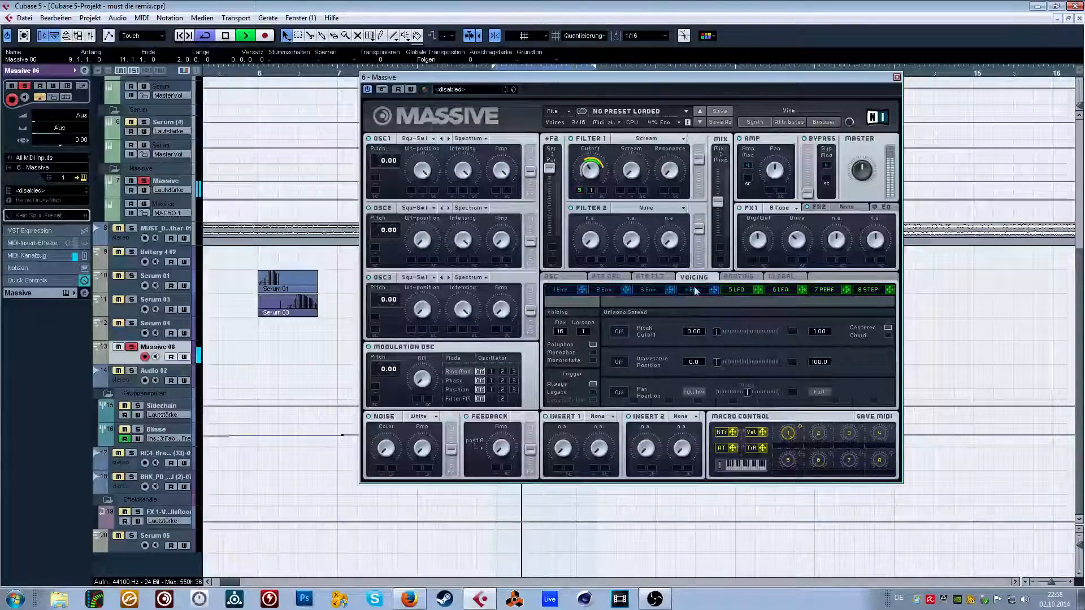
pyautogui.click(897, 77)
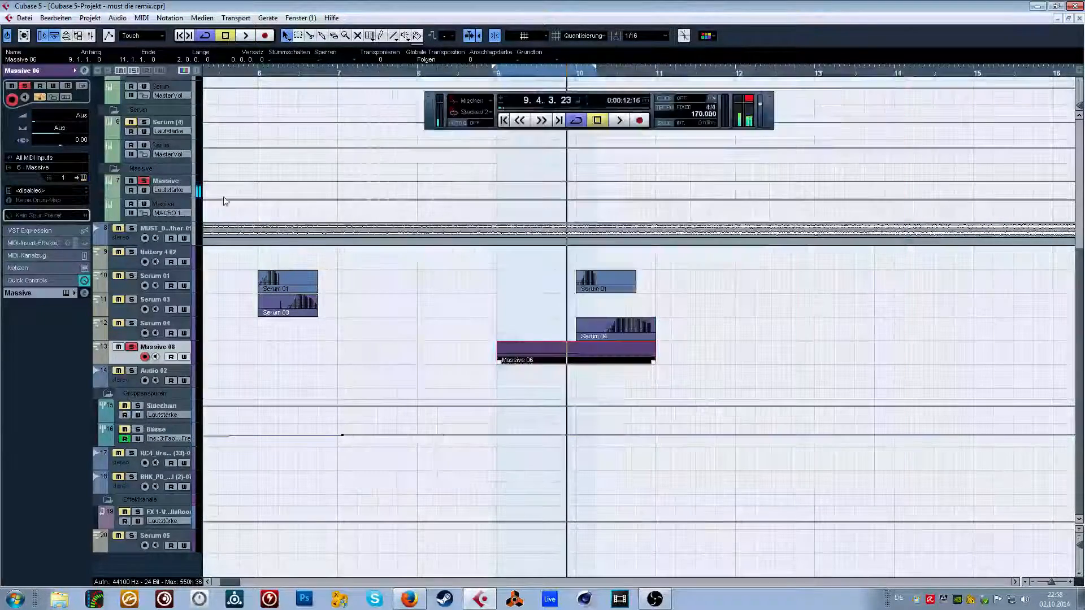
# Automate Massive's Macro 1 to rise from 0 at bar 9 to 100 at bar 10 and play the passage.
pyautogui.click(132, 205)
pyautogui.moveTo(498, 200); pyautogui.dragTo(498, 226)
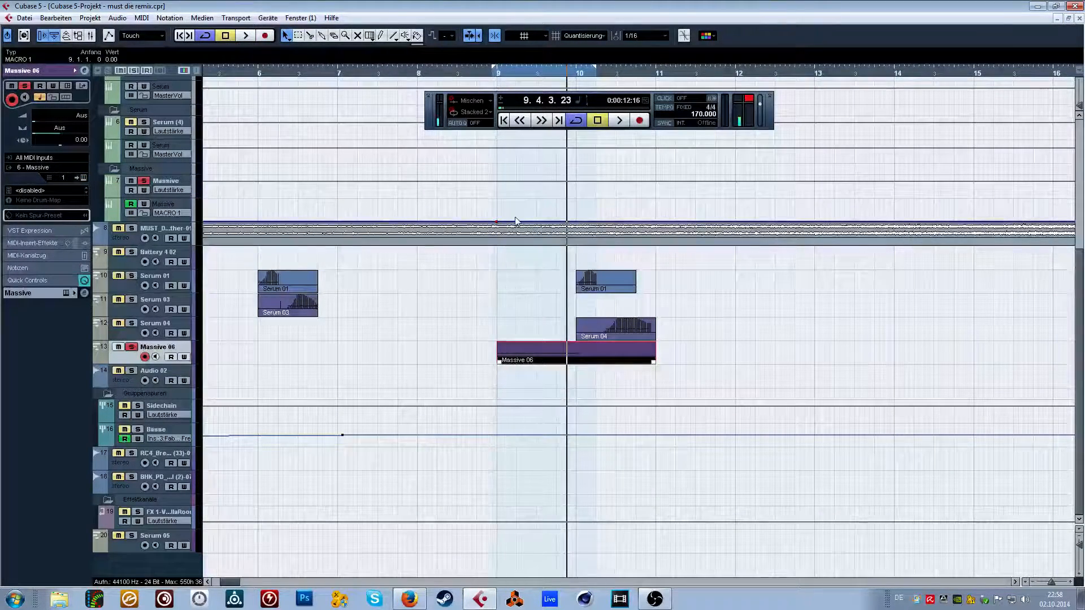
pyautogui.moveTo(565, 221); pyautogui.dragTo(582, 188)
pyautogui.click(491, 70)
pyautogui.press('space')
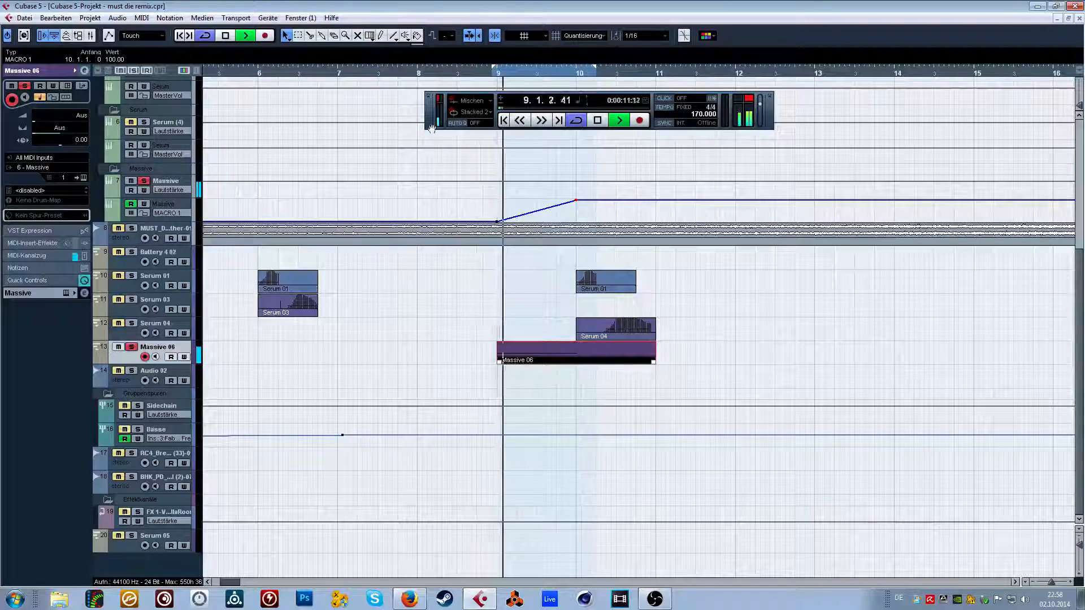
pyautogui.press('space')
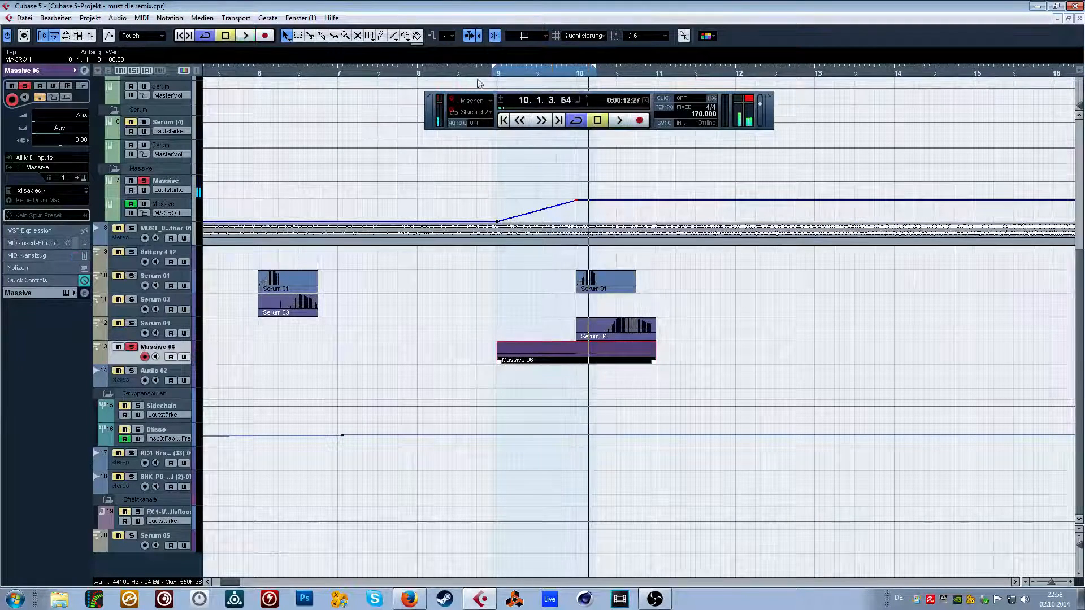
# Route the Massive instrument channel's output to the Sidechain group.
pyautogui.click(172, 183)
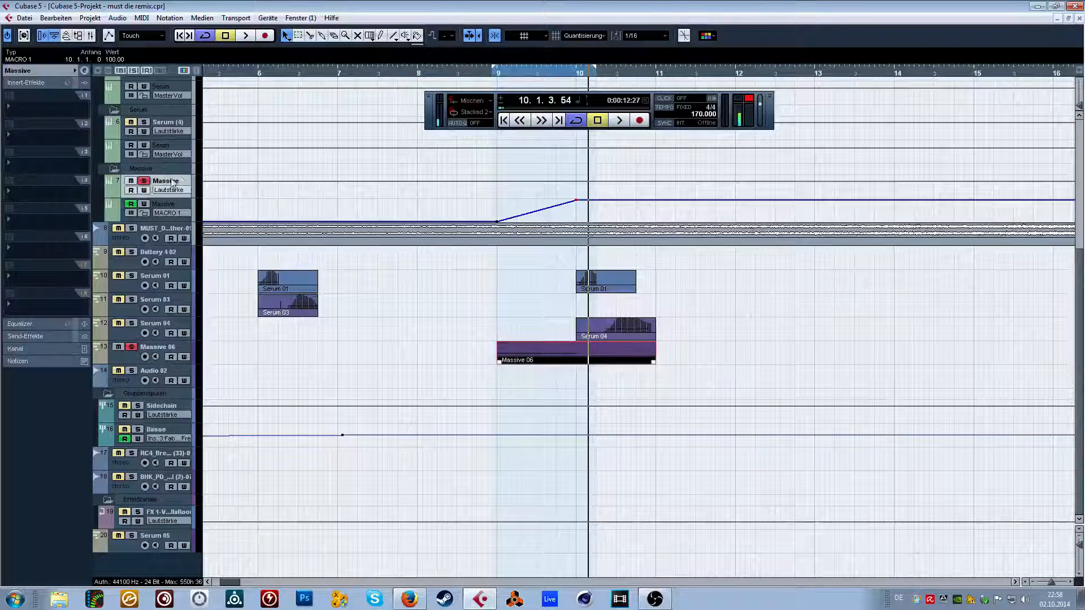
pyautogui.click(43, 70)
pyautogui.click(48, 148)
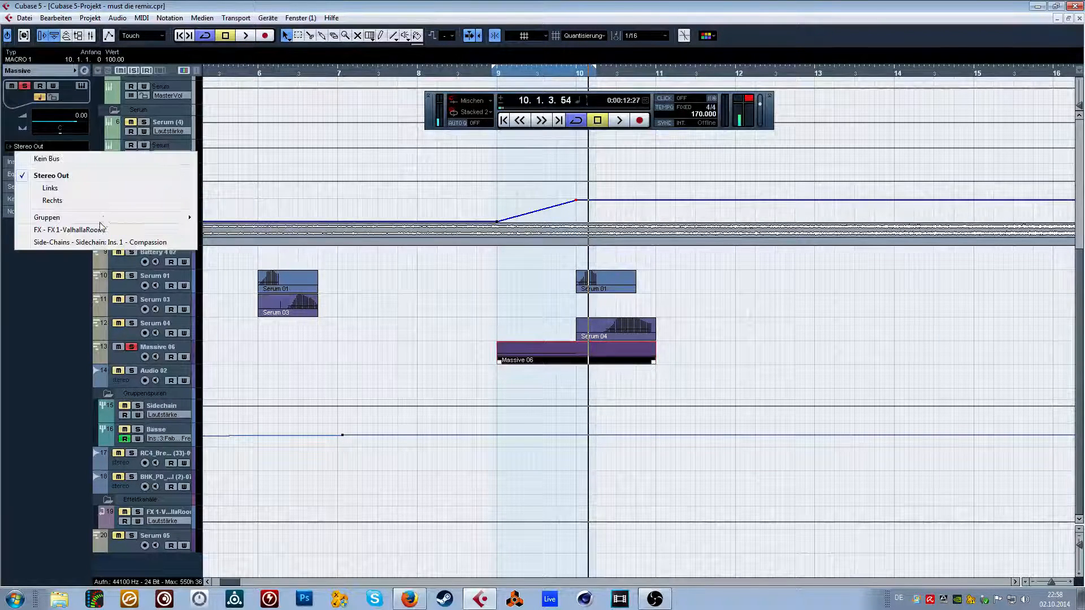
pyautogui.moveTo(103, 221)
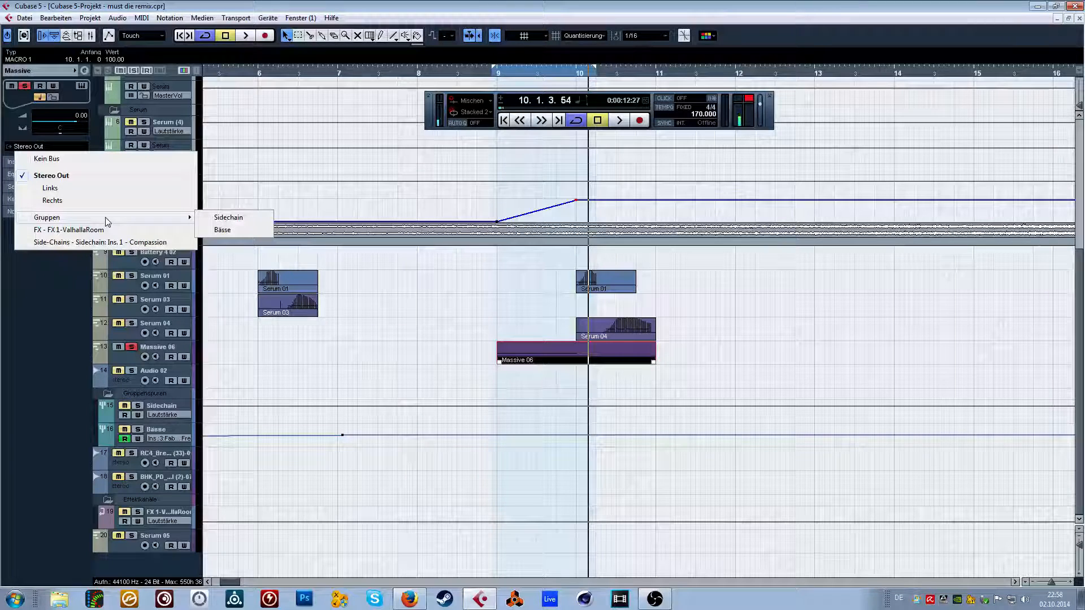
pyautogui.moveTo(148, 221)
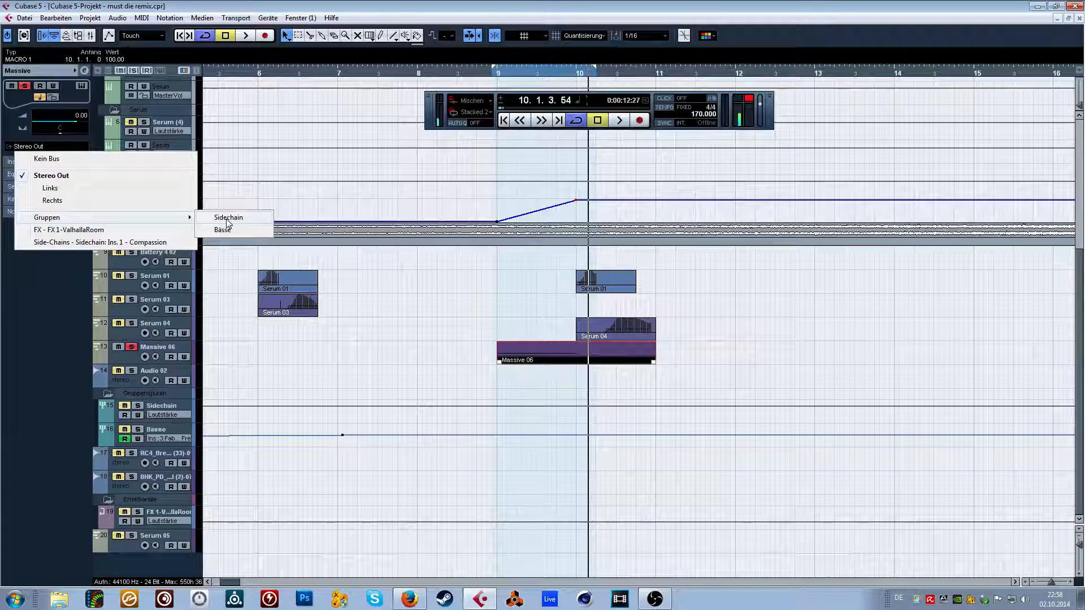
pyautogui.click(228, 220)
# Switch off the Massive solo and all other solos, and play the arrangement from around bar 24.
pyautogui.moveTo(292, 72); pyautogui.dragTo(244, 35)
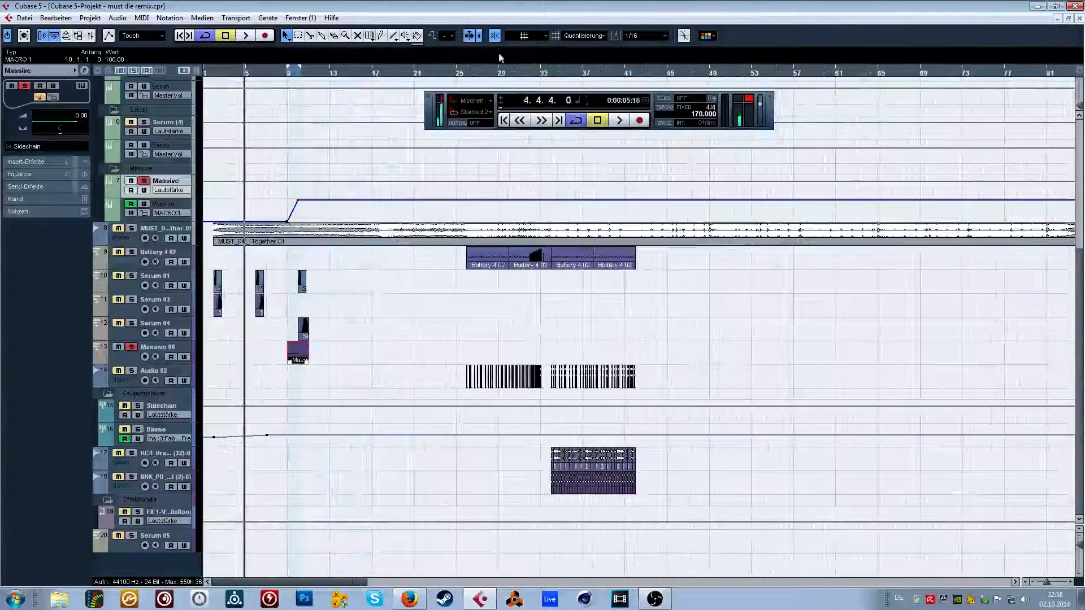
pyautogui.moveTo(455, 72); pyautogui.dragTo(443, 103)
pyautogui.click(143, 181)
pyautogui.press('space')
pyautogui.press('space')
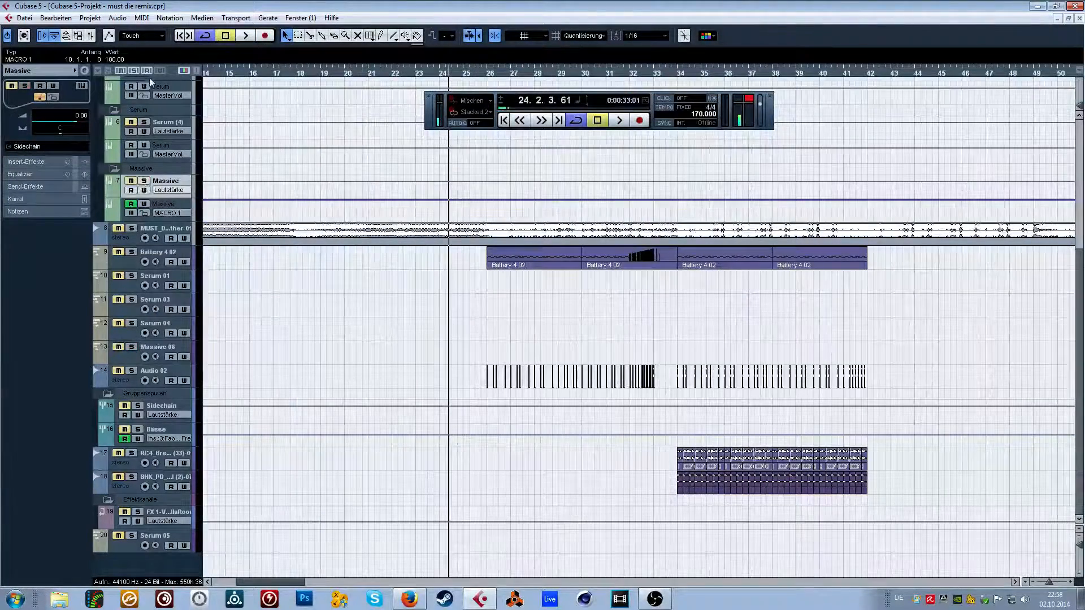
pyautogui.click(134, 72)
# Set the playback loop to bars 9 through 11 and play the Massive bass together with the other tracks.
pyautogui.press('space')
pyautogui.press('space')
pyautogui.moveTo(243, 74); pyautogui.dragTo(308, 74)
pyautogui.press('space')
pyautogui.press('space')
pyautogui.click(301, 84)
pyautogui.click(300, 76)
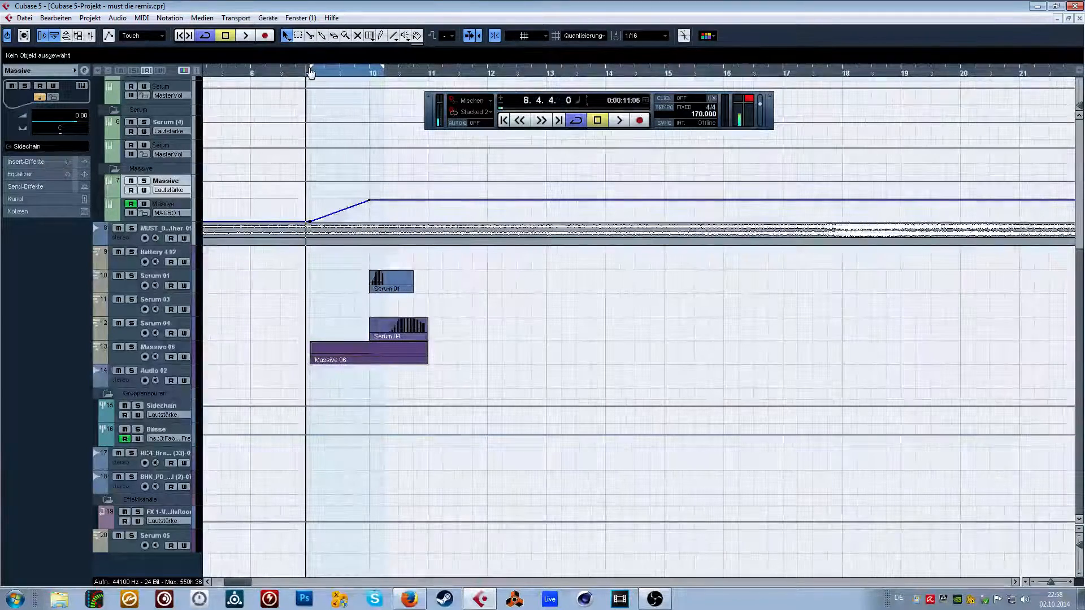
pyautogui.press('space')
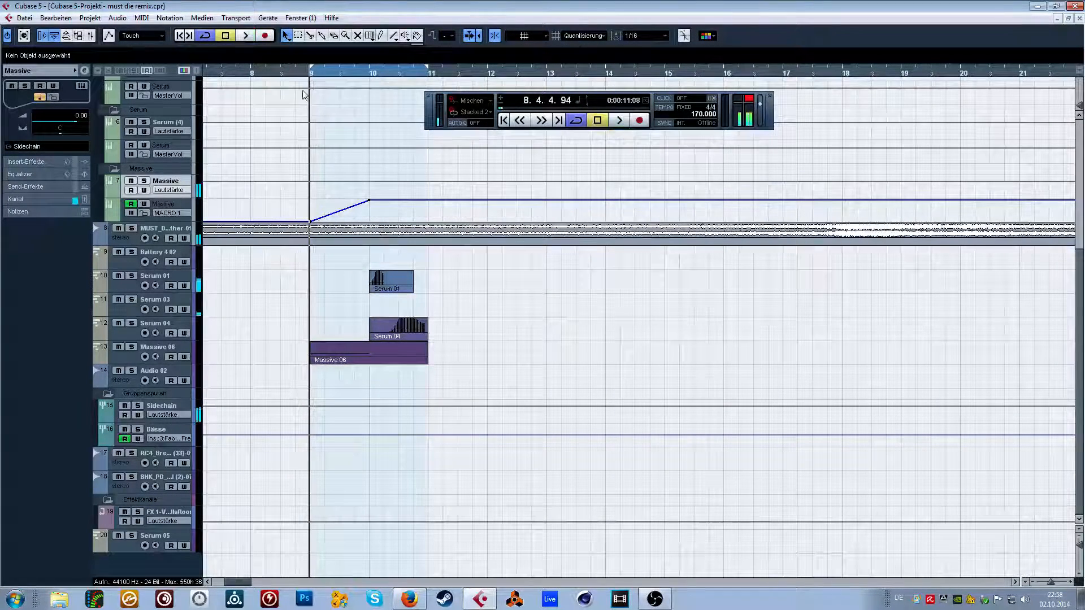
pyautogui.press('KP_0')
pyautogui.press('space')
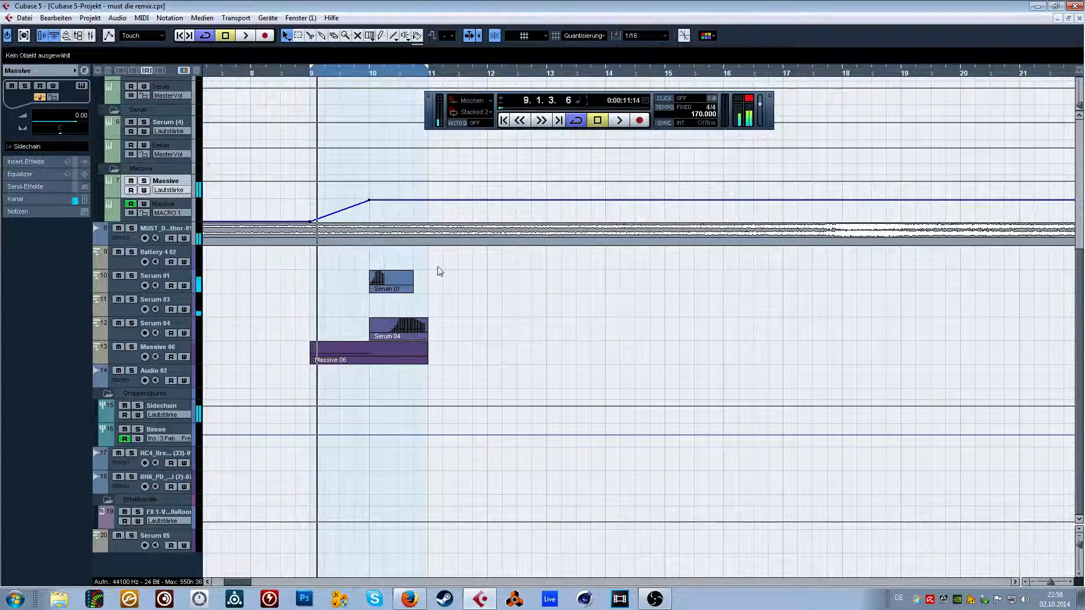
pyautogui.click(366, 239)
pyautogui.press('space')
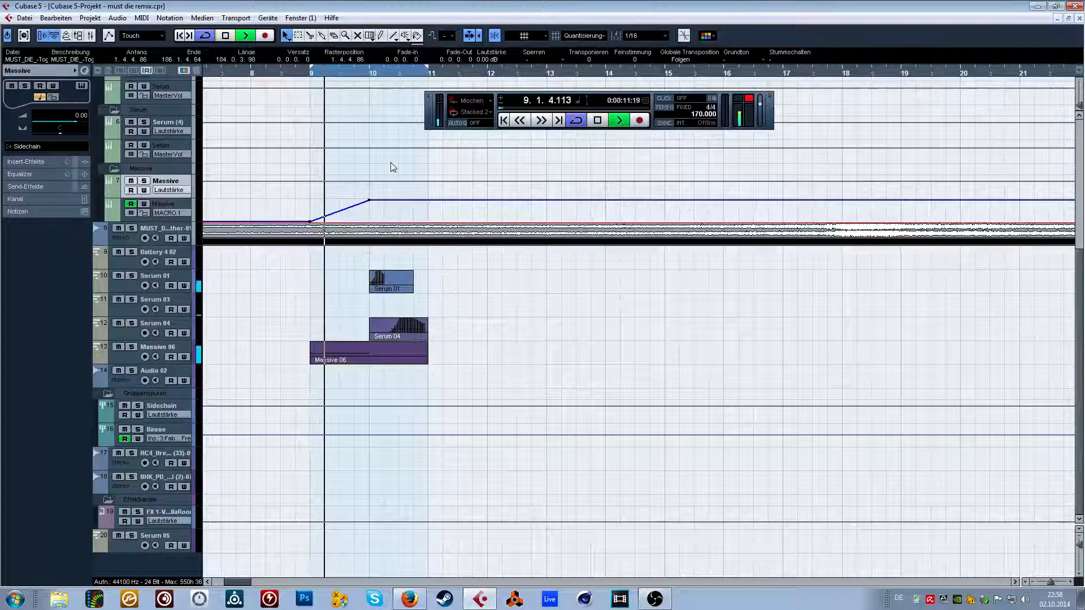
pyautogui.click(460, 289)
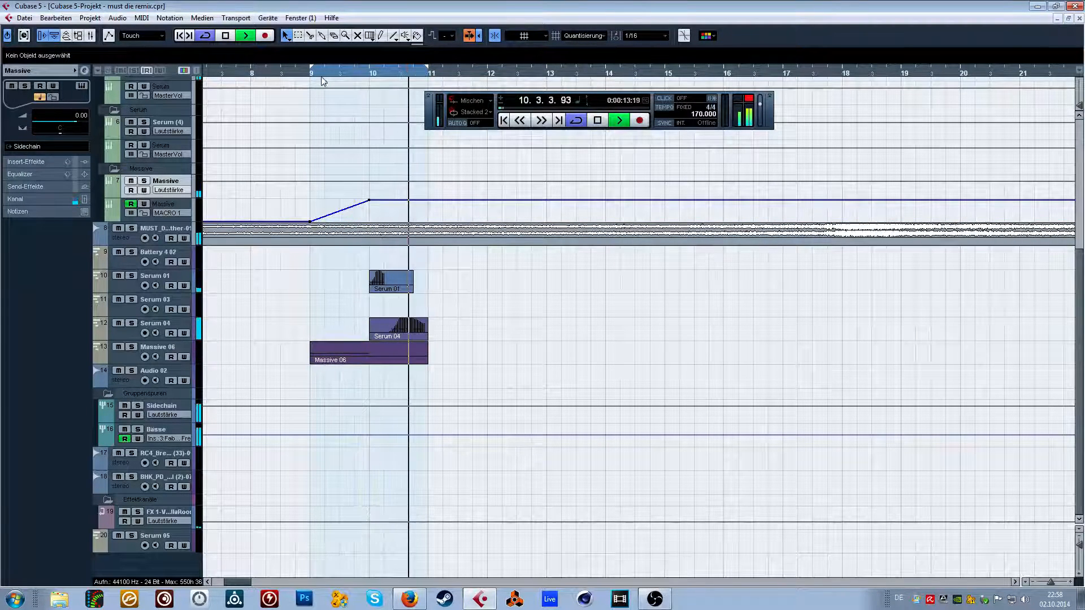
pyautogui.press('space')
# Solo the Massive channel and route its output to the Bässe group.
pyautogui.click(144, 181)
pyautogui.click(39, 148)
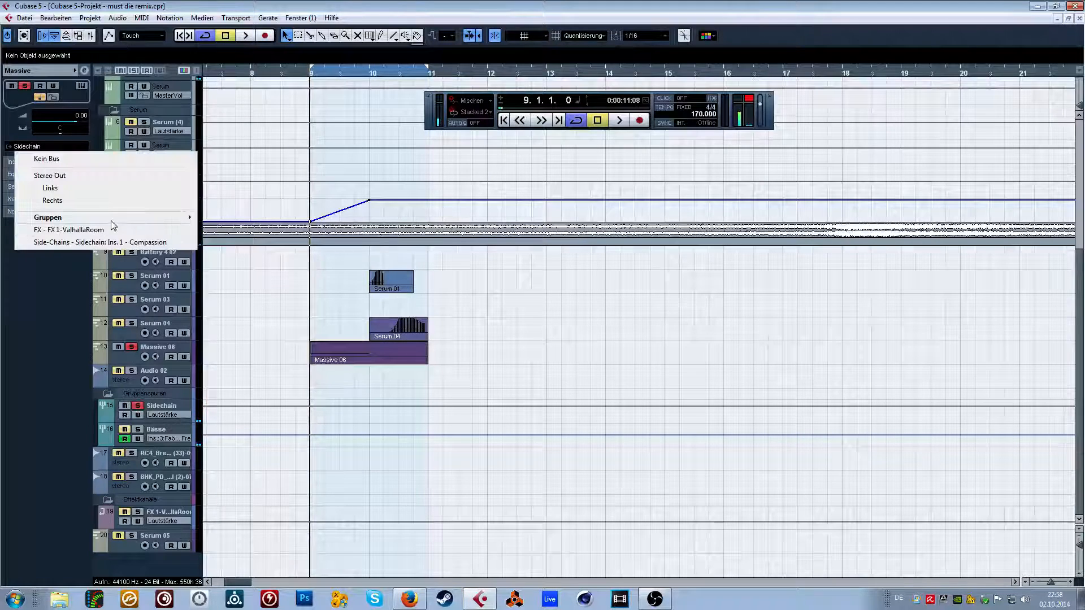
pyautogui.click(246, 229)
# Load the insert effects chain from FabFilter Saturn through API-2500 Stereo on the Massive channel and audition the loop.
pyautogui.click(24, 163)
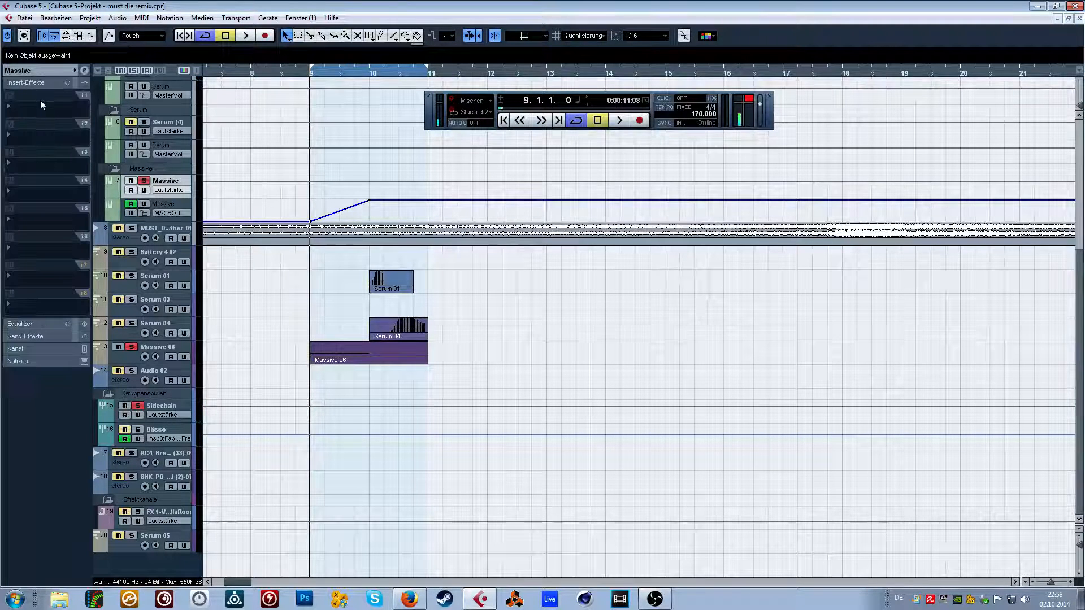
pyautogui.click(66, 83)
pyautogui.click(123, 171)
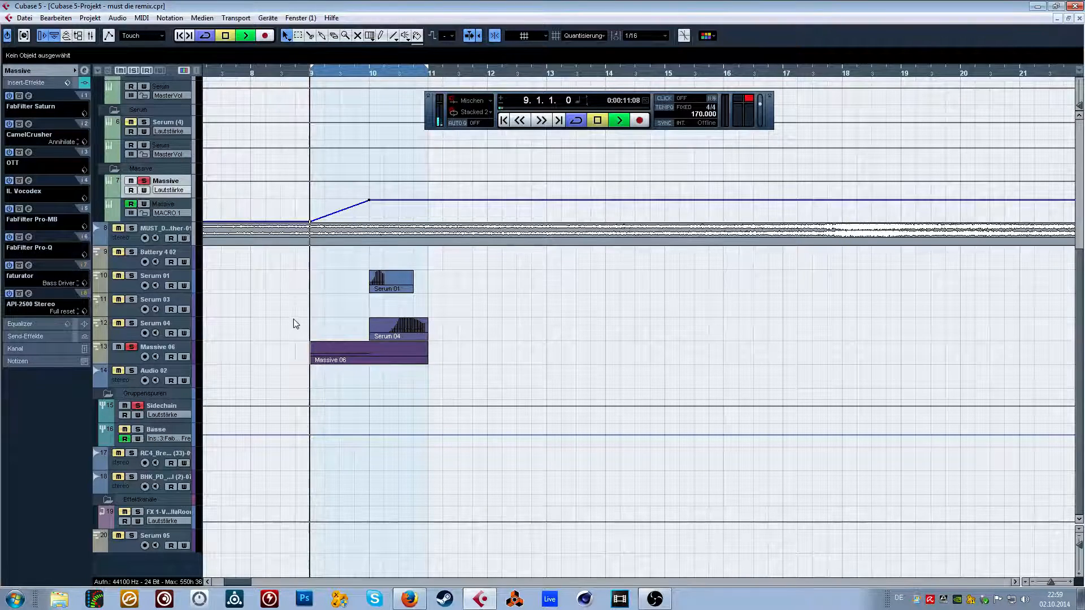
pyautogui.press('space')
pyautogui.click(308, 71)
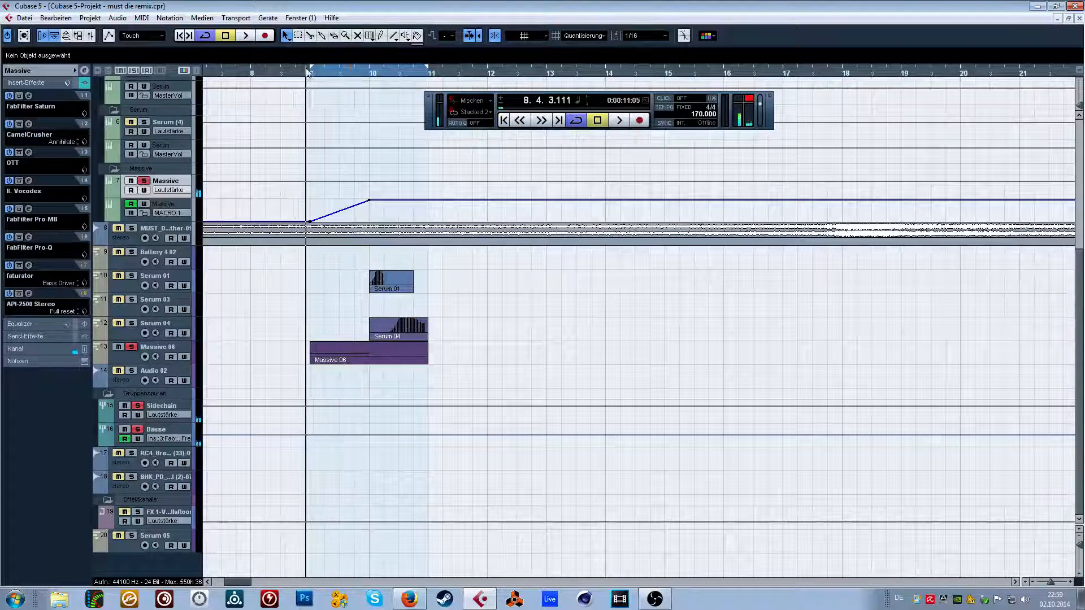
pyautogui.click(305, 71)
pyautogui.press('space')
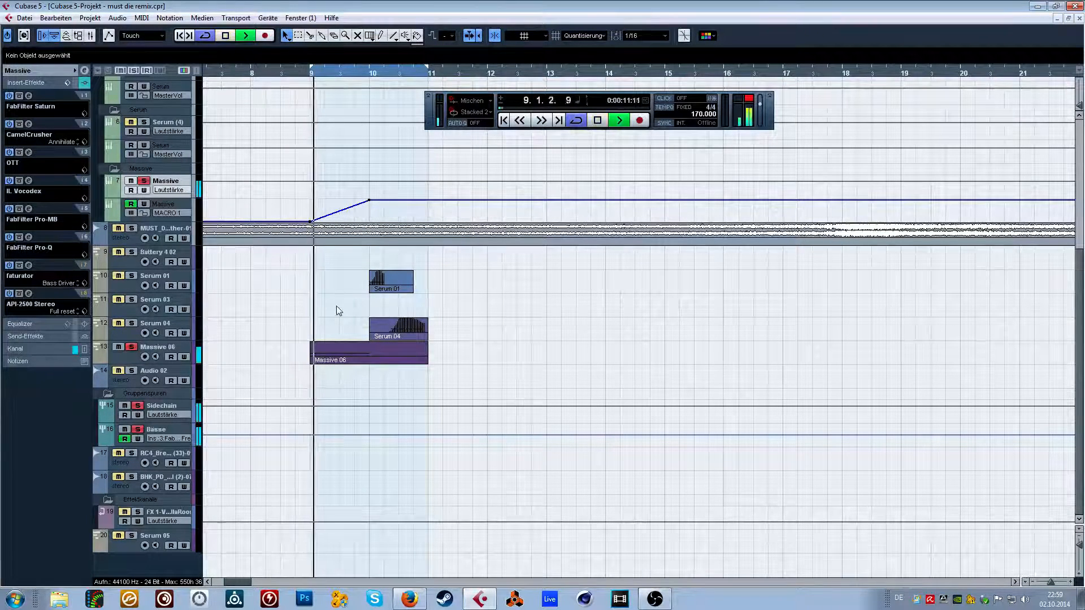
pyautogui.click(315, 73)
pyautogui.moveTo(315, 74); pyautogui.dragTo(303, 73)
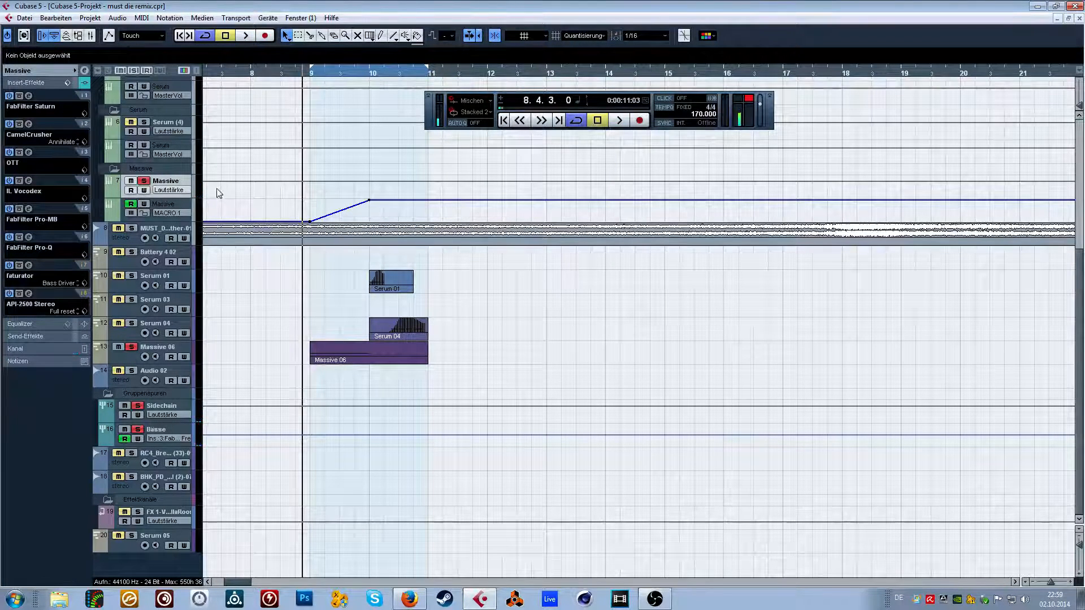
# Automate the Massive channel's volume to rise from -14.90 at bar 9 to its original level at bar 10 and audition it.
pyautogui.click(367, 181)
pyautogui.moveTo(326, 181); pyautogui.dragTo(310, 191)
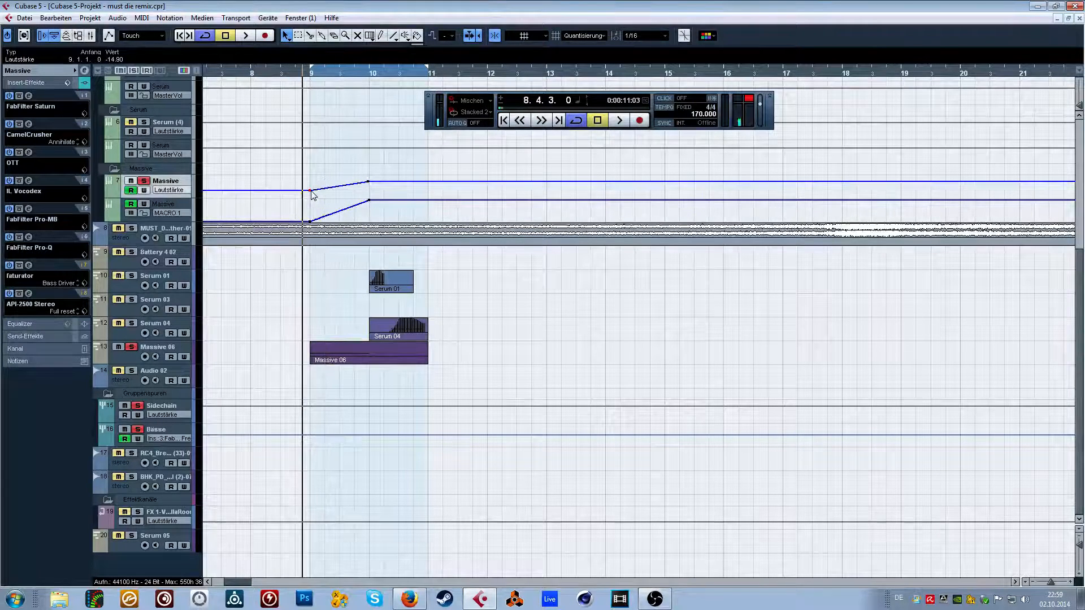
pyautogui.press('space')
pyautogui.click(290, 72)
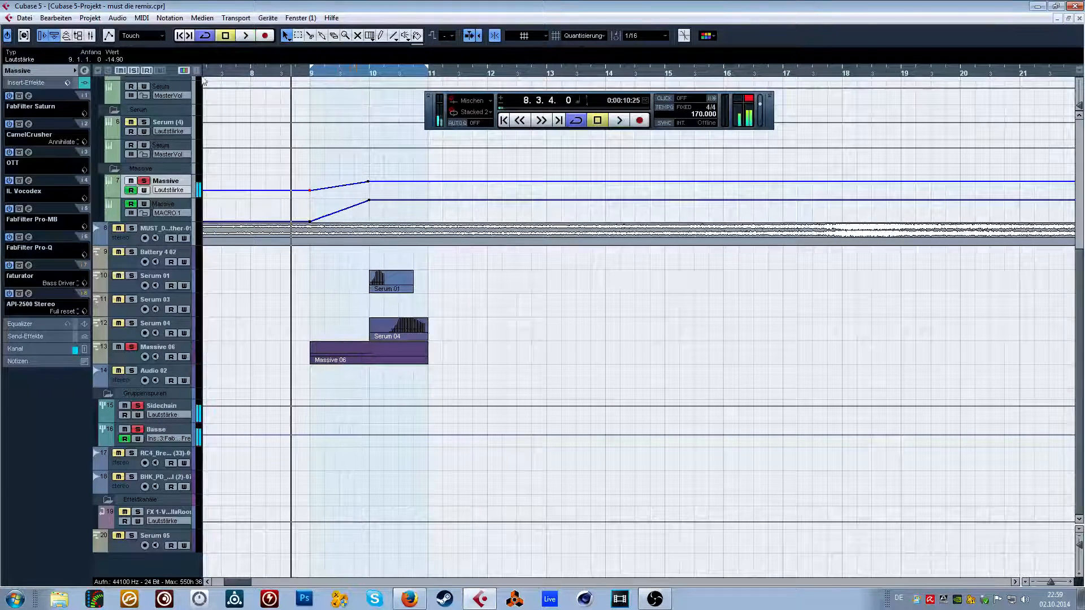
pyautogui.click(60, 71)
pyautogui.click(82, 87)
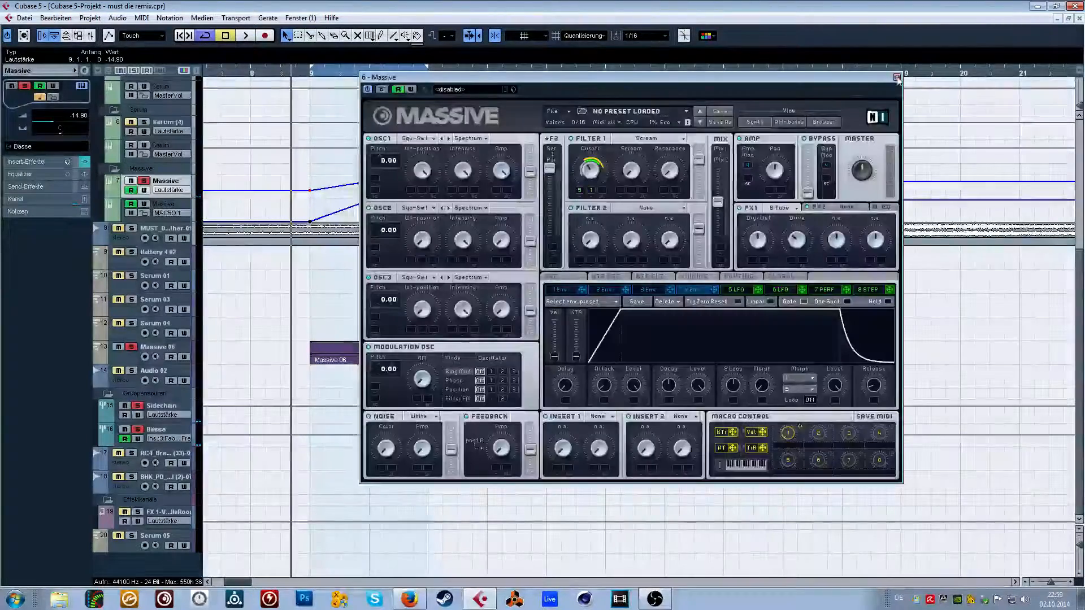
pyautogui.click(897, 77)
# Draw a rising ramp in the Bässe group's Insert 3 FabFilter frequency automation from bar 9 to bar 10 and play it.
pyautogui.click(163, 439)
pyautogui.click(365, 478)
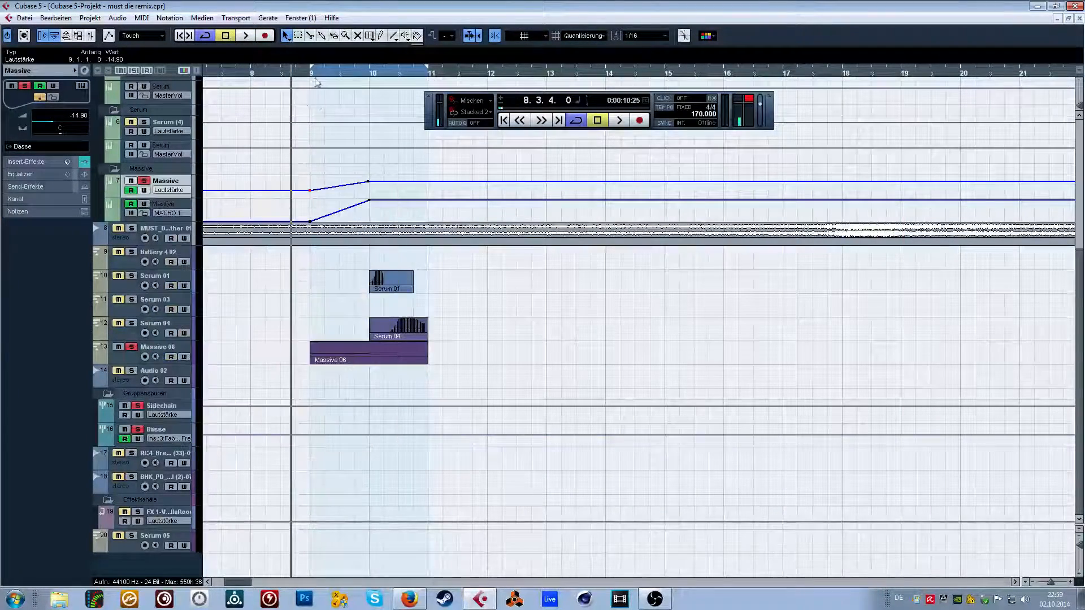
pyautogui.click(307, 73)
pyautogui.press('h')
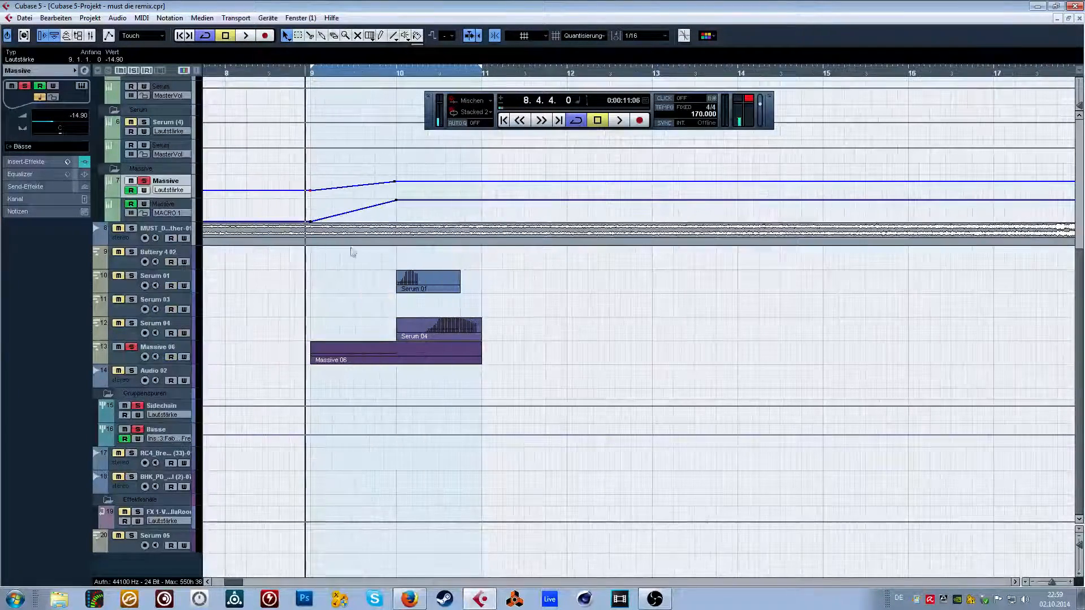
pyautogui.click(397, 436)
pyautogui.moveTo(306, 436); pyautogui.dragTo(328, 439)
pyautogui.moveTo(386, 436); pyautogui.dragTo(399, 430)
pyautogui.press('space')
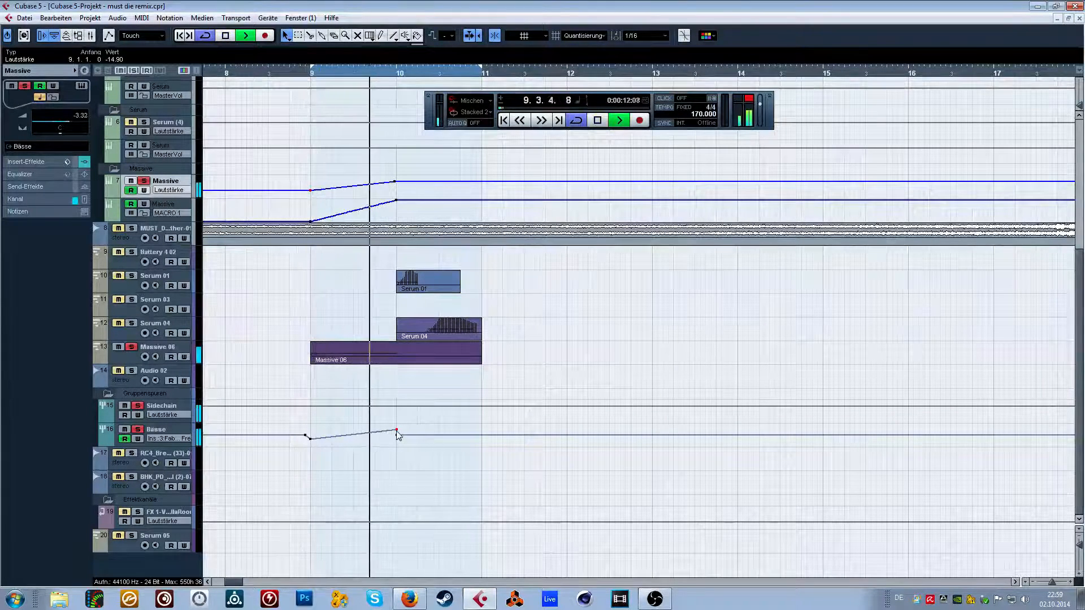
pyautogui.press('space')
# Replay the soloed Massive bass from bar 9, inspect its synth settings during playback, and return to the wider arrangement.
pyautogui.click(268, 74)
pyautogui.click(311, 74)
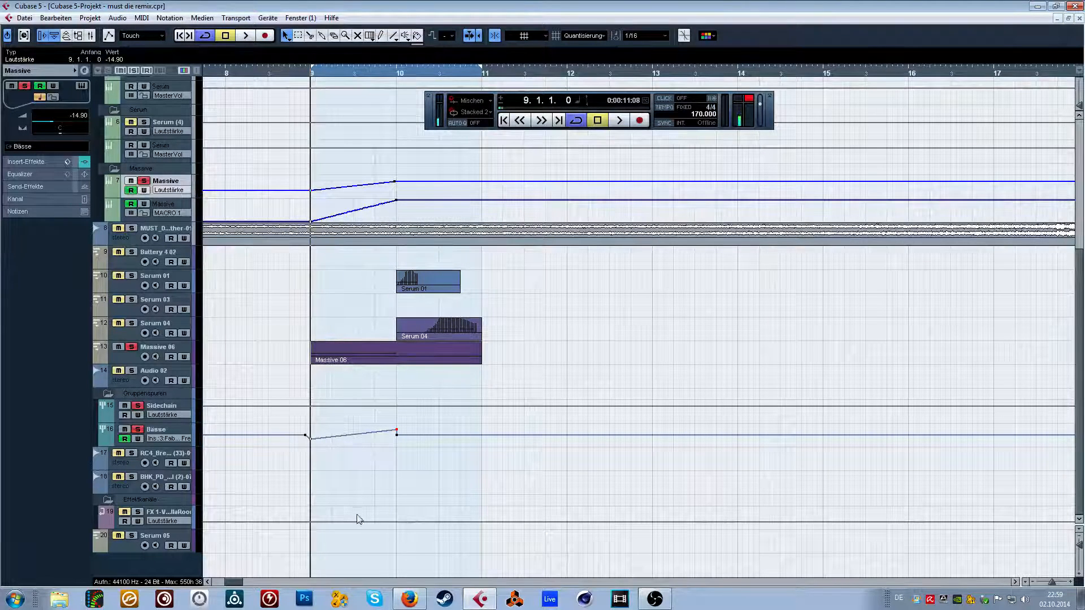
pyautogui.press('space')
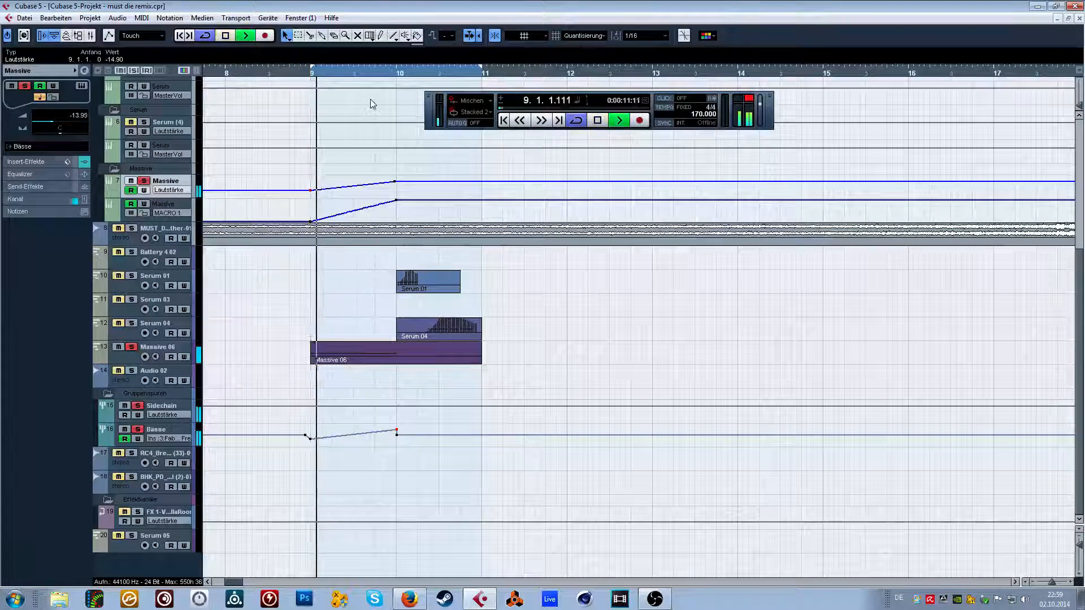
pyautogui.press('space')
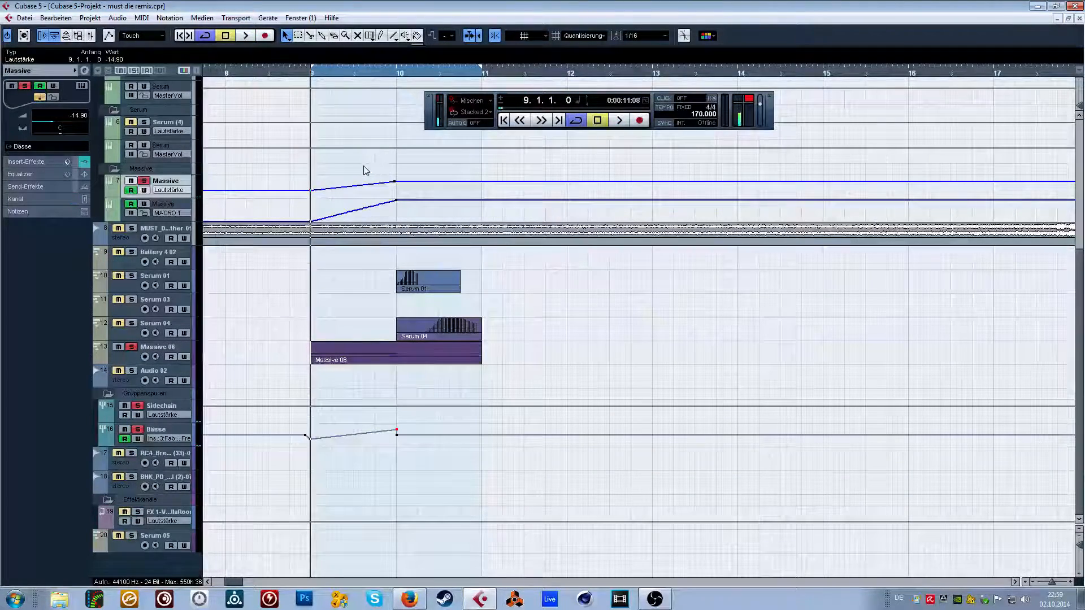
pyautogui.press('space')
pyautogui.click(82, 86)
pyautogui.press('space')
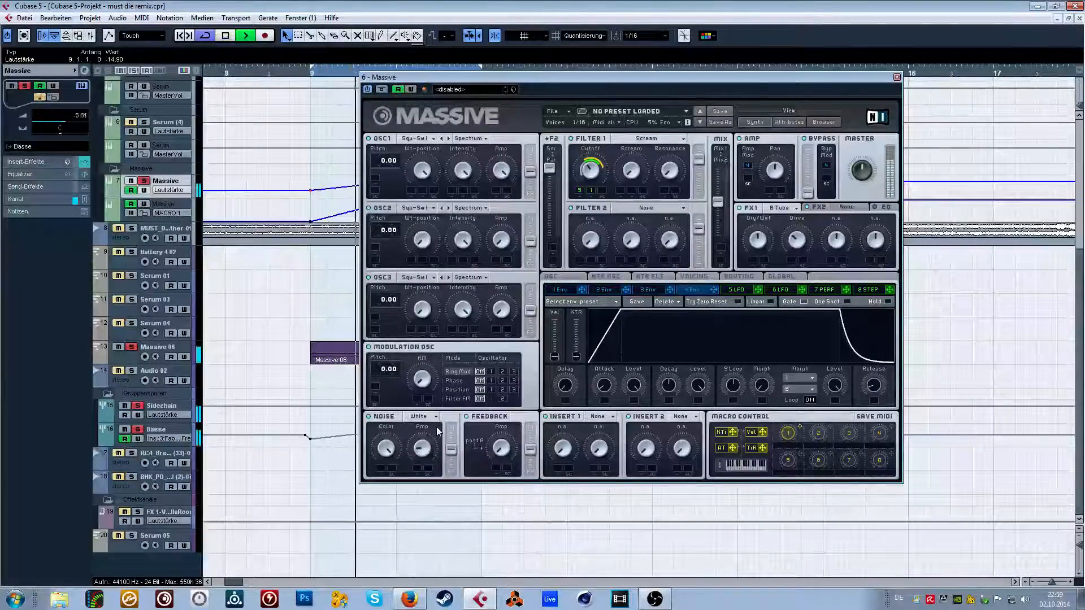
pyautogui.press('space')
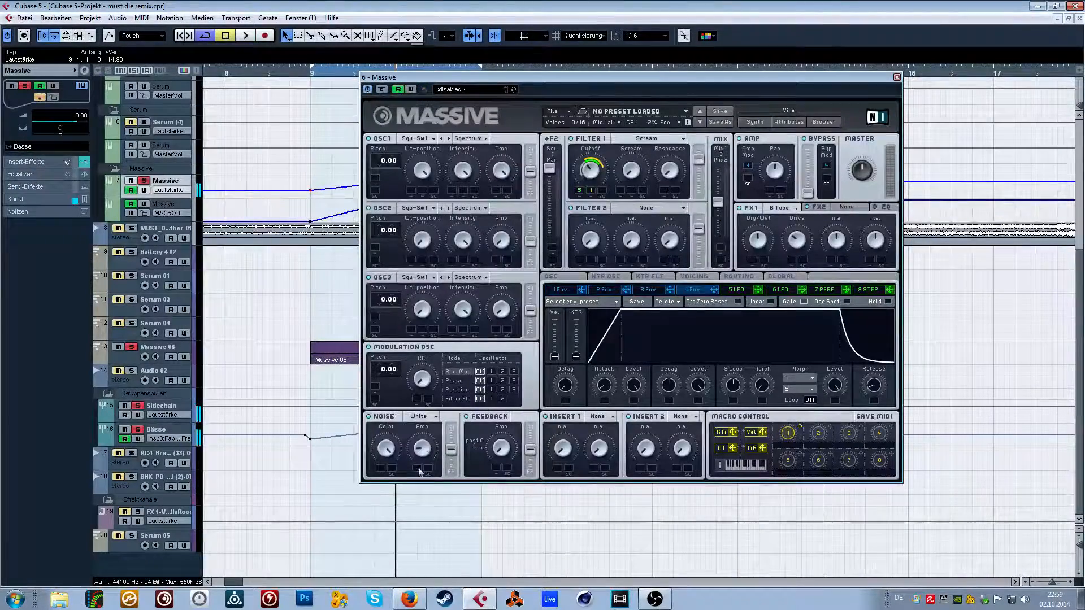
pyautogui.click(897, 77)
pyautogui.press('g')
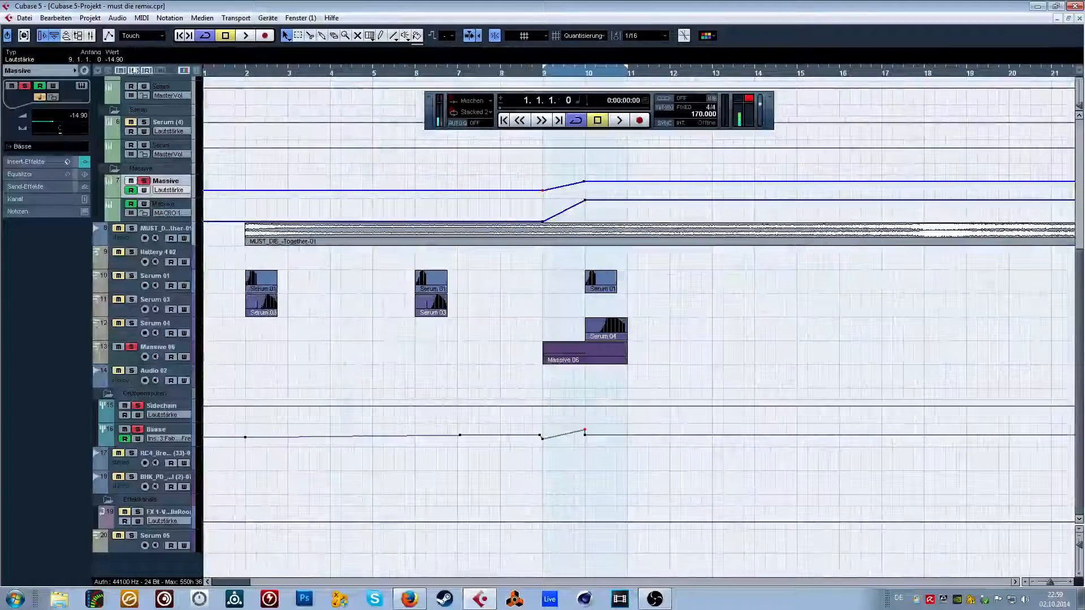
# Play the unsoloed Massive bass together with the Serum basses and the original track from bar 9 to bar 11.
pyautogui.press('space')
pyautogui.press('h')
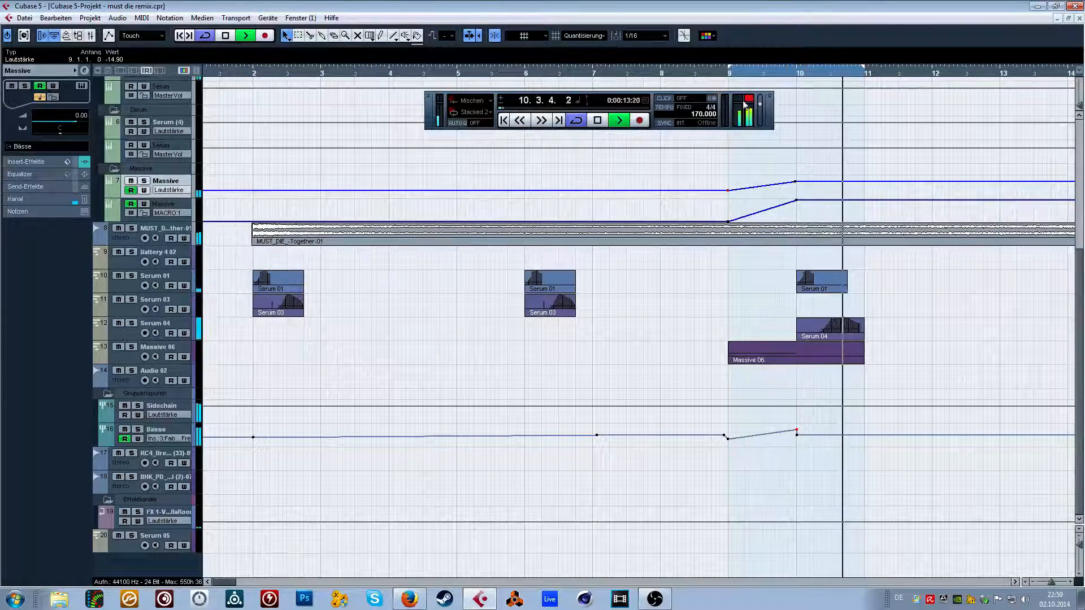
pyautogui.press('space')
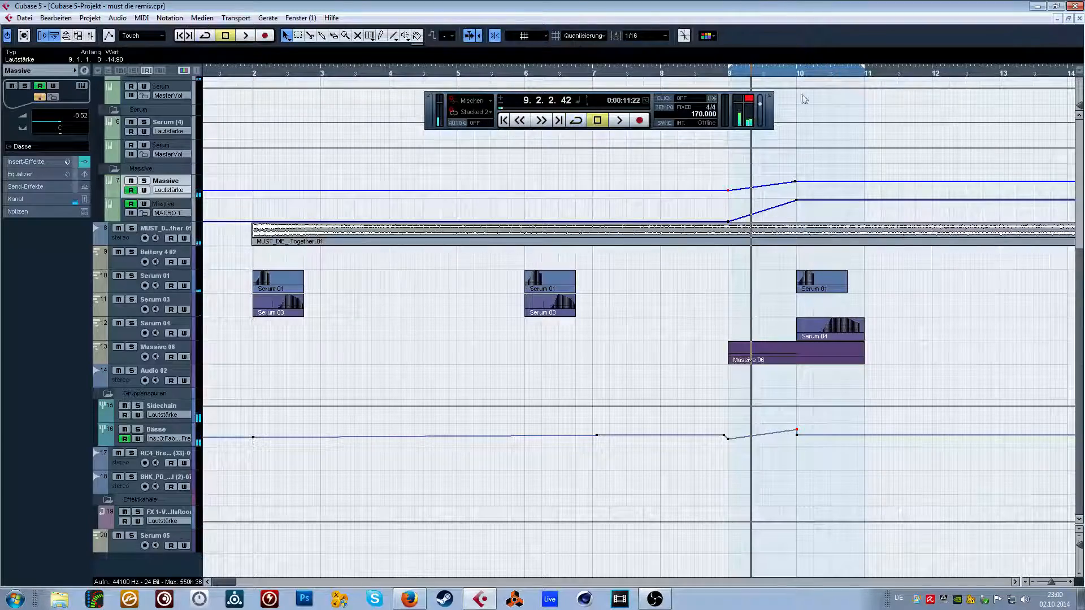
pyautogui.click(1015, 581)
pyautogui.press('space')
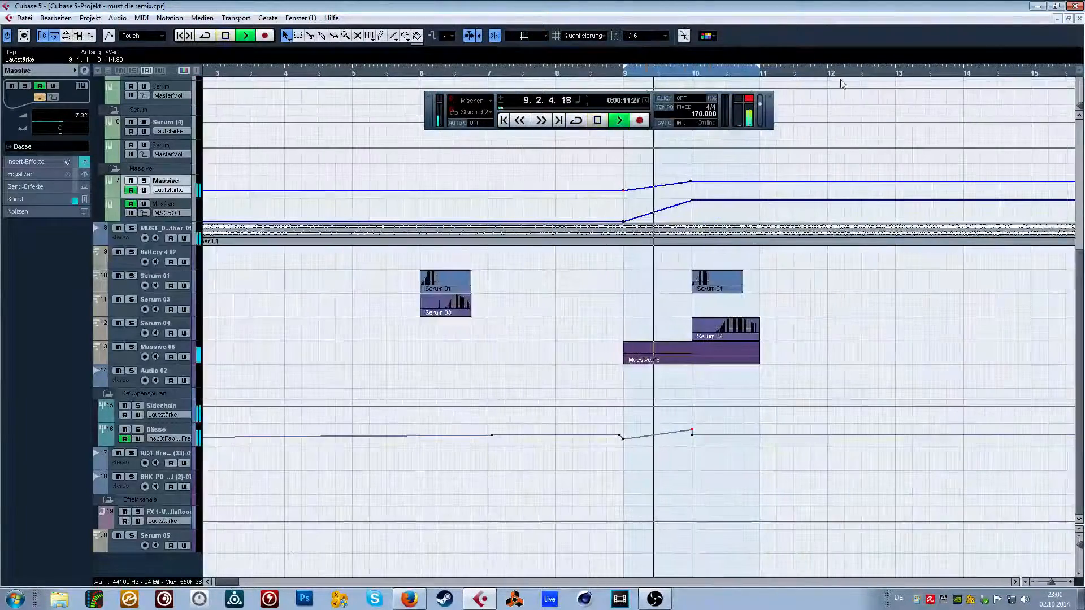
pyautogui.click(1032, 582)
pyautogui.press('space')
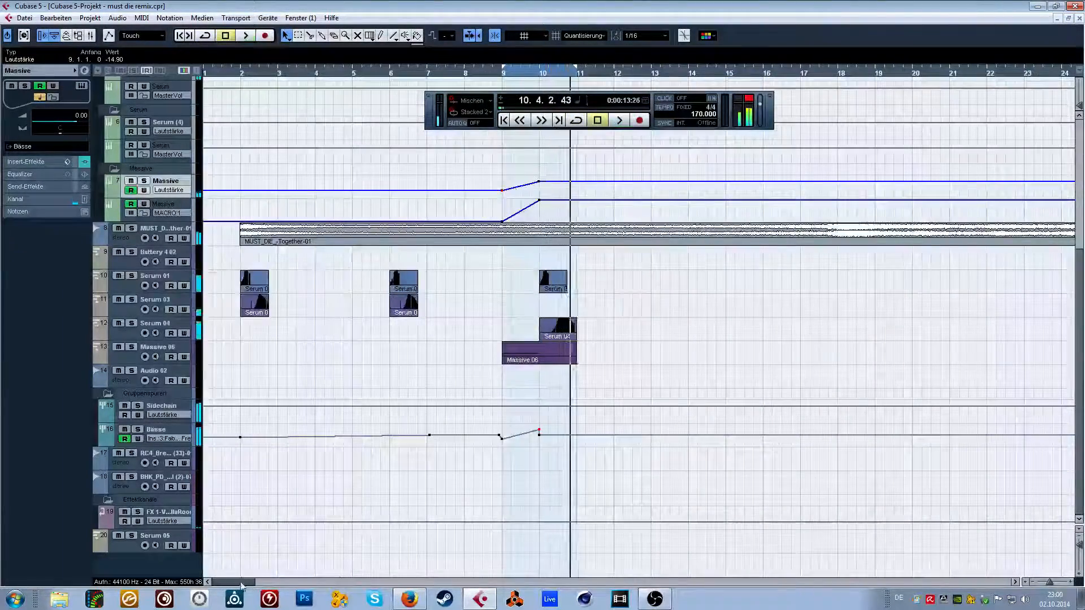
# Play the drum section with the original track from just before bar 26.
pyautogui.moveTo(244, 583); pyautogui.dragTo(280, 591)
pyautogui.click(415, 73)
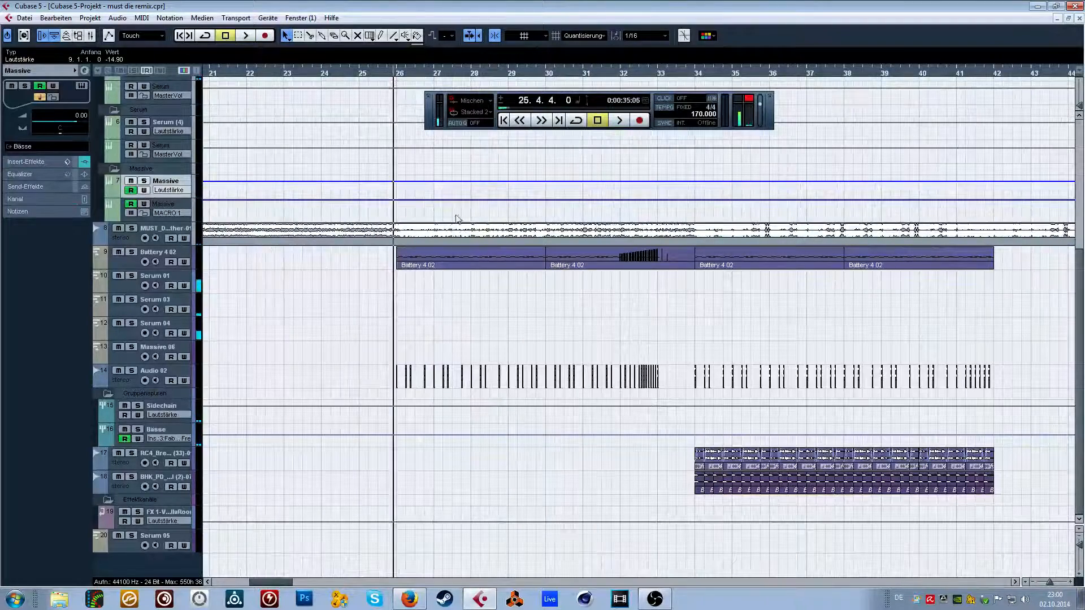
pyautogui.press('space')
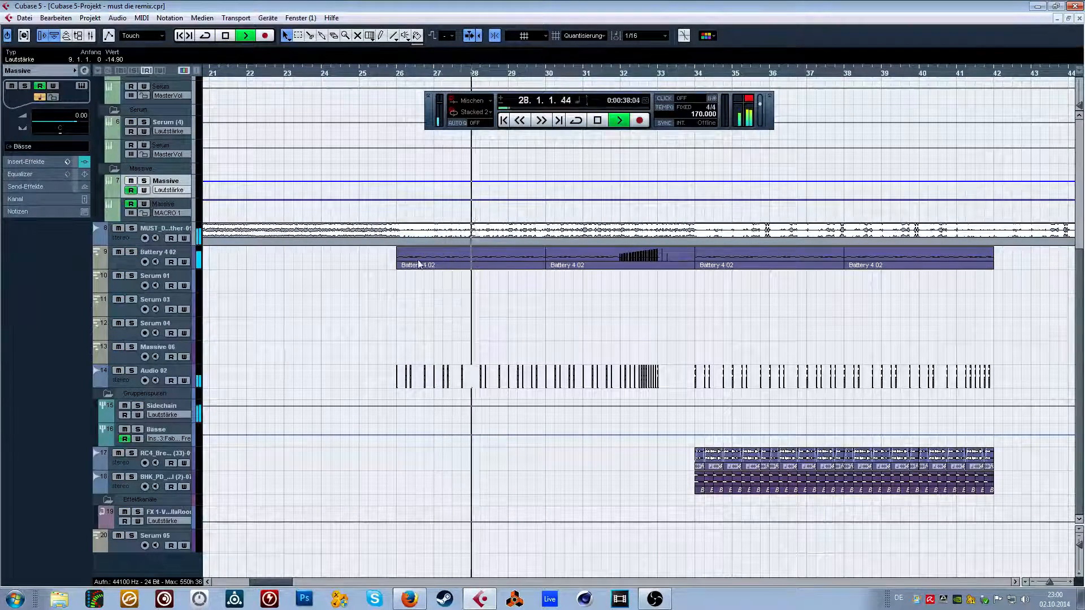
pyautogui.press('space')
# Inspect the Battery 4 instrument of the Battery 4 02 track during playback, close it and listen on through bar 41.
pyautogui.click(136, 260)
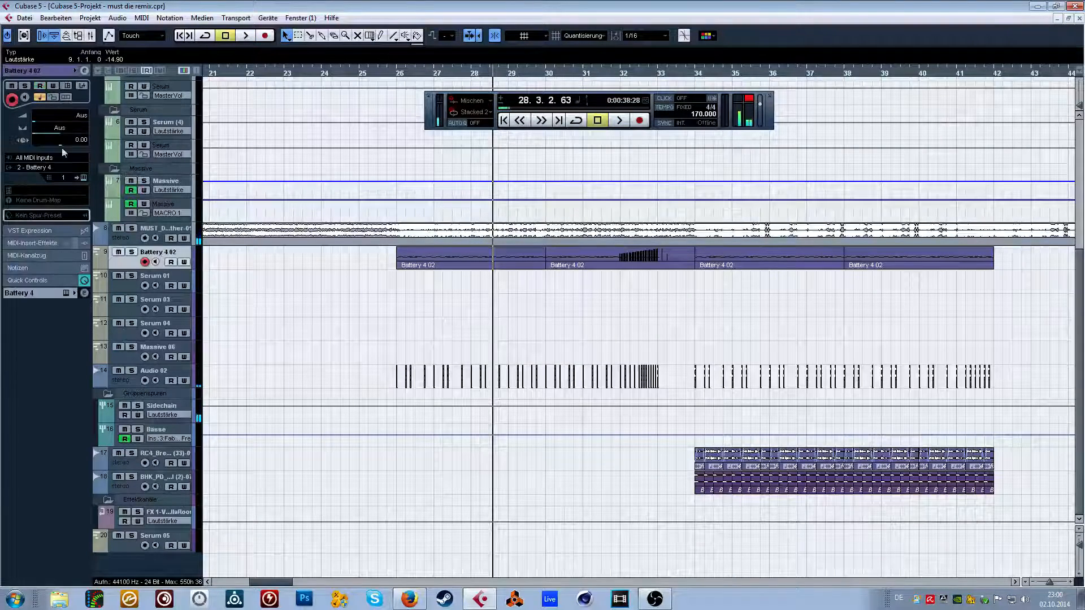
pyautogui.click(66, 88)
pyautogui.press('space')
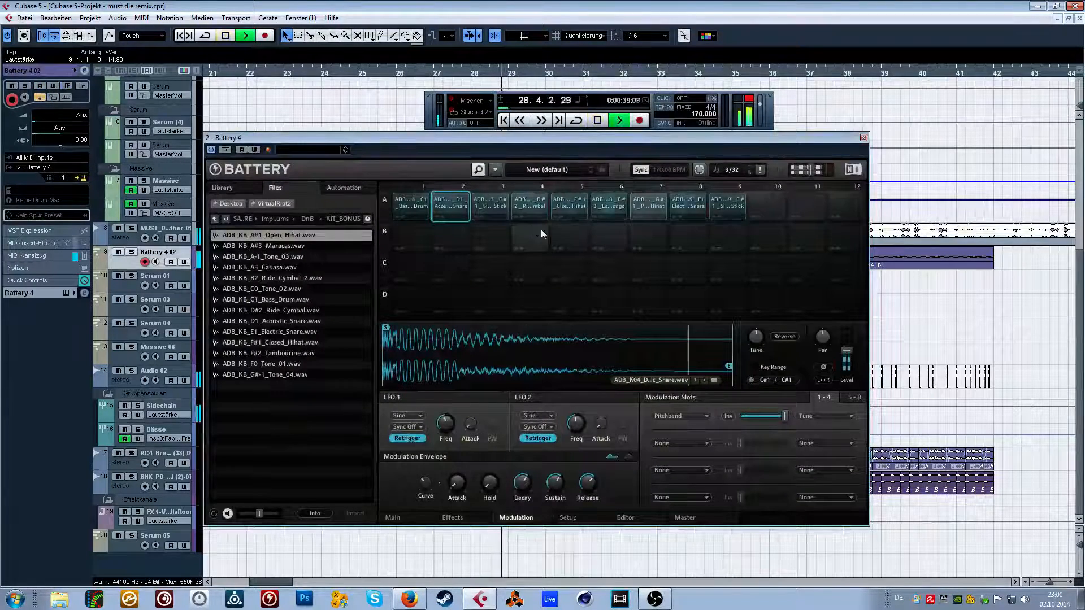
pyautogui.click(863, 138)
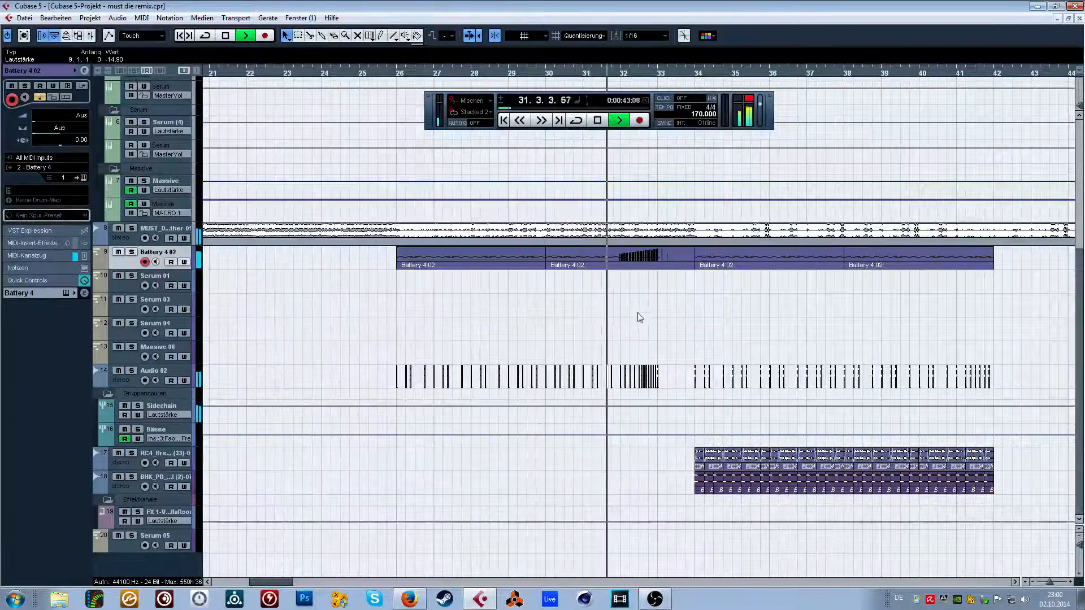
pyautogui.click(95, 240)
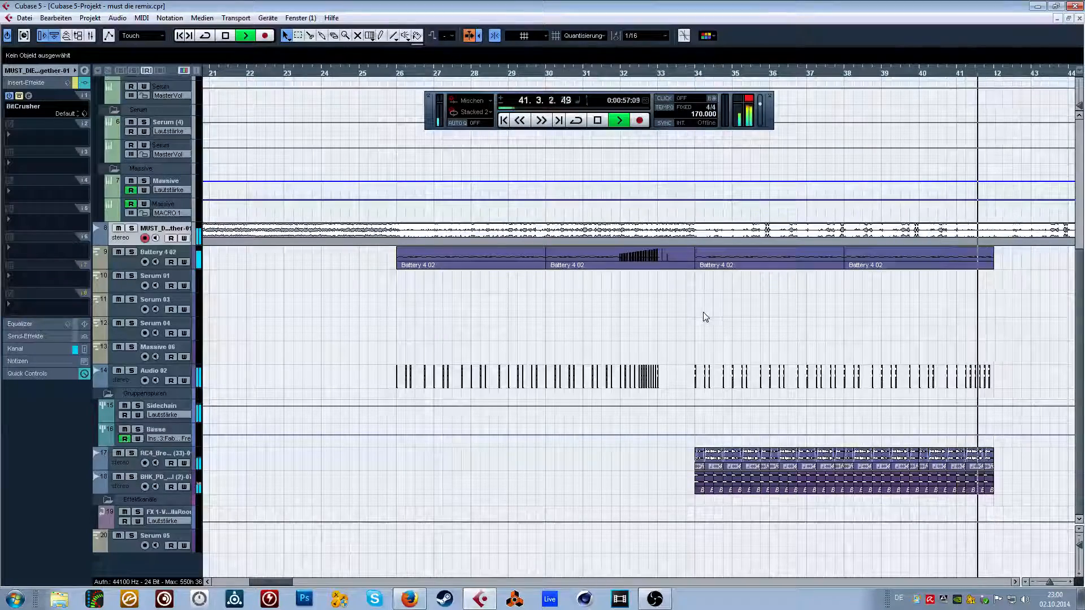
pyautogui.press('space')
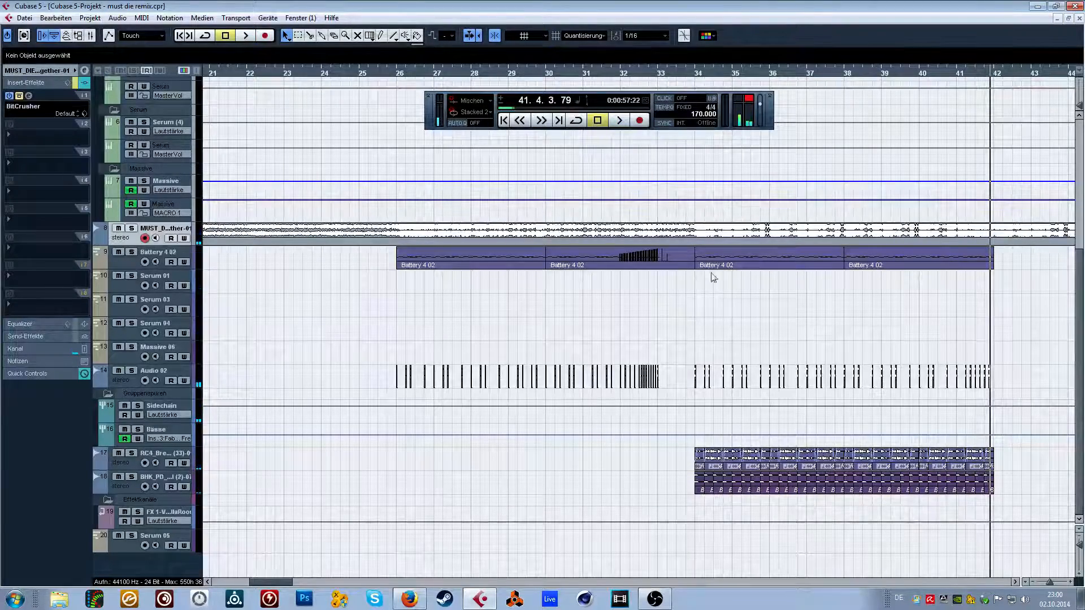
# Split the MUST_DIE_-Together-01 audio event at bar 34 and mute the part from bar 34 onward.
pyautogui.moveTo(667, 74); pyautogui.dragTo(667, 97)
pyautogui.press('3')
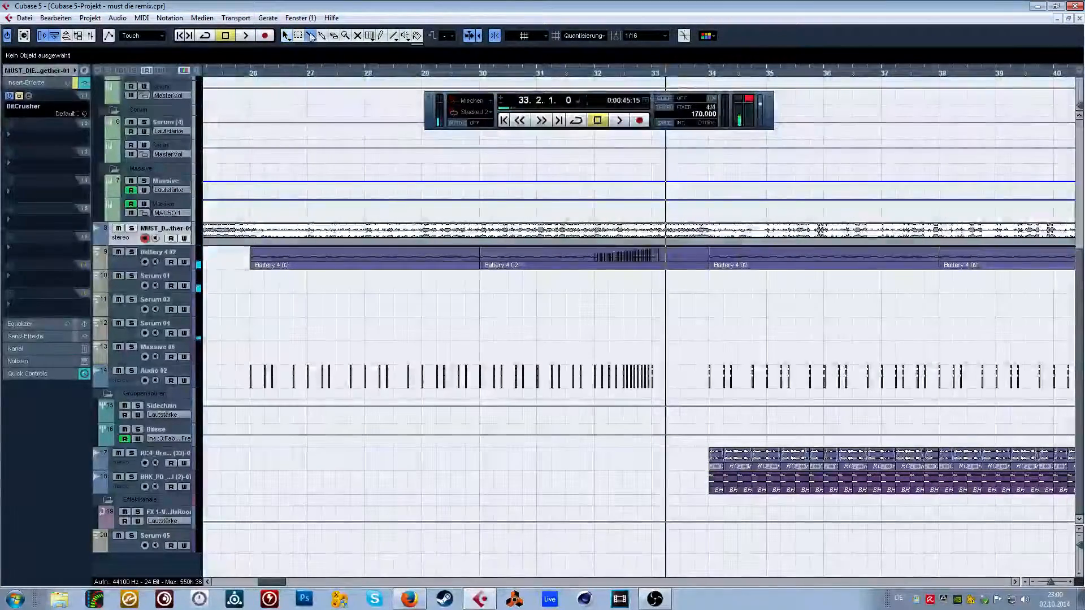
pyautogui.click(731, 237)
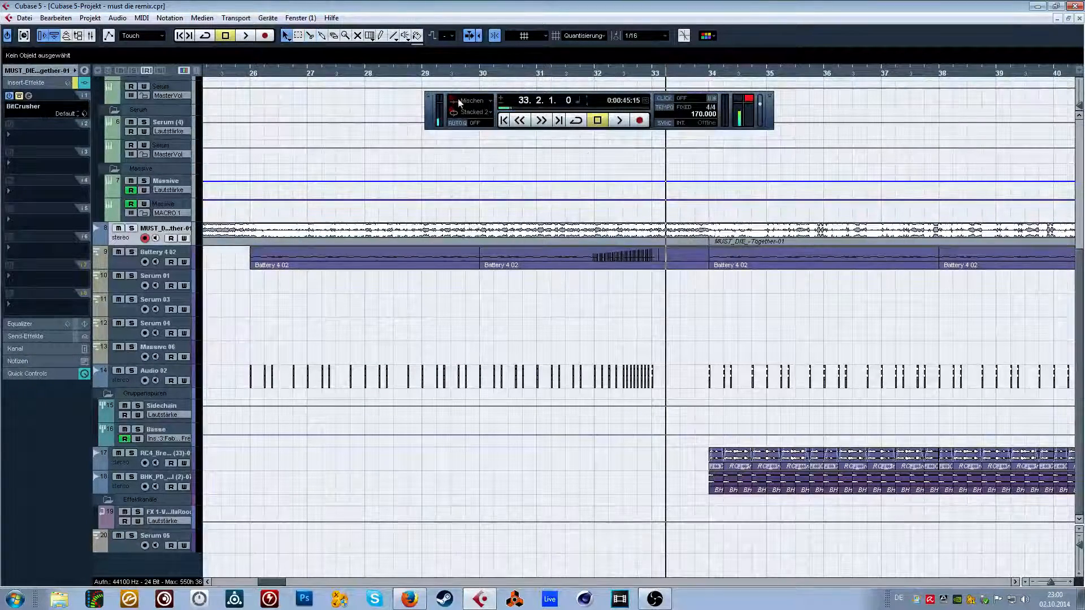
pyautogui.click(772, 240)
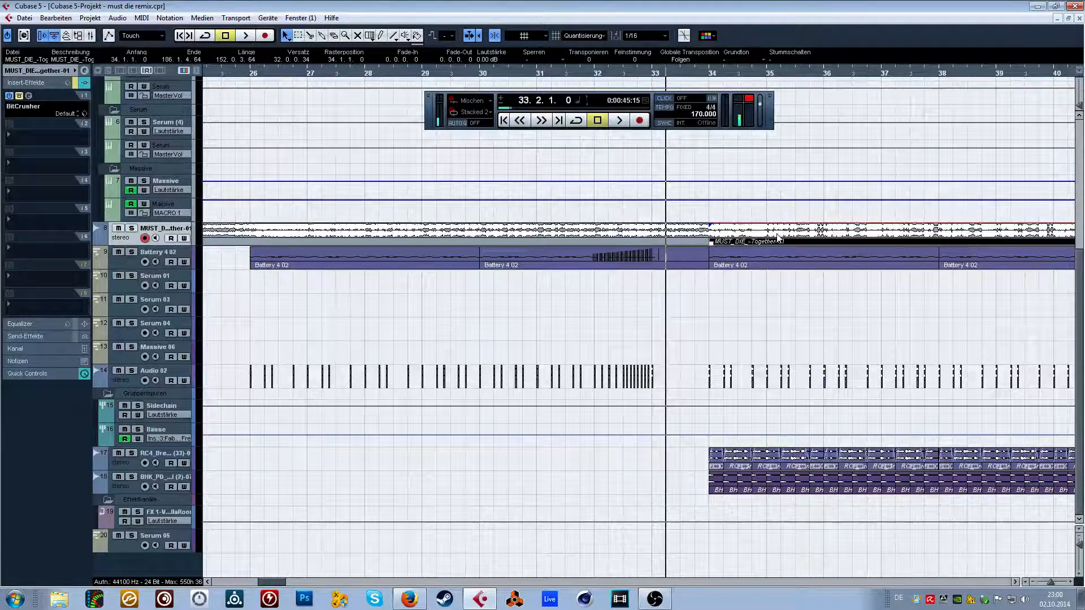
pyautogui.hotkey('shift', 'm')
# Audition the transition into bar 34 from around bar 32 with the second part of the original track muted.
pyautogui.moveTo(667, 76); pyautogui.dragTo(647, 62)
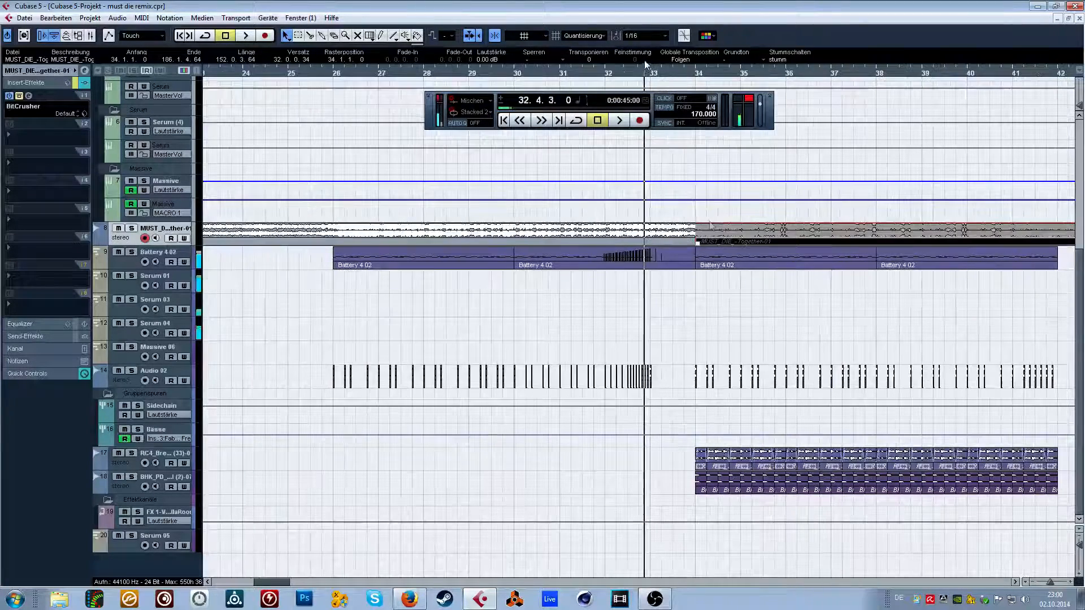
pyautogui.click(724, 293)
pyautogui.moveTo(1048, 584); pyautogui.dragTo(1046, 584)
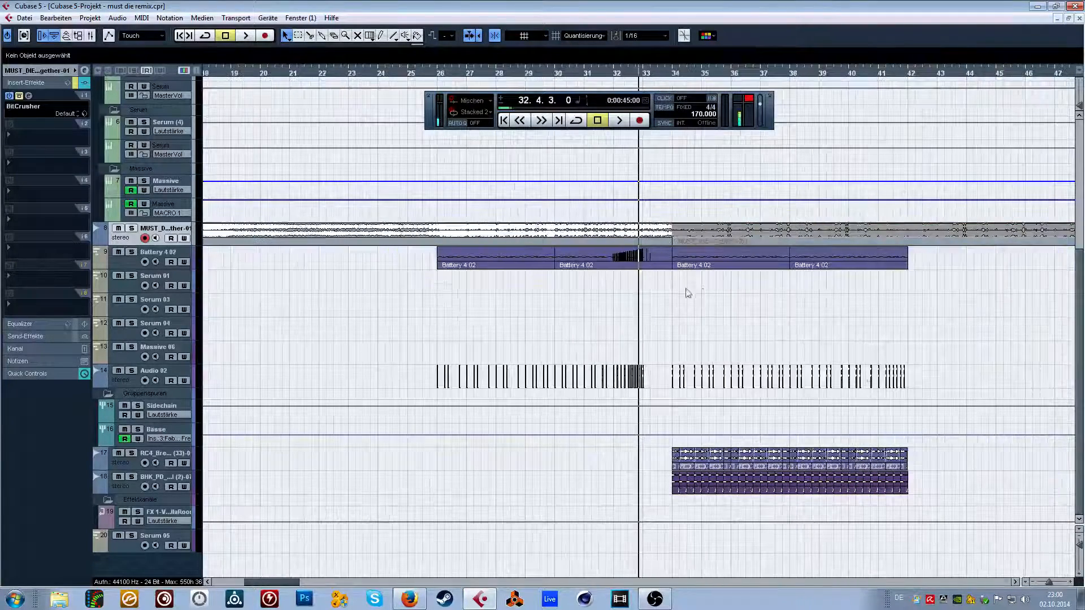
pyautogui.moveTo(642, 75); pyautogui.dragTo(629, 74)
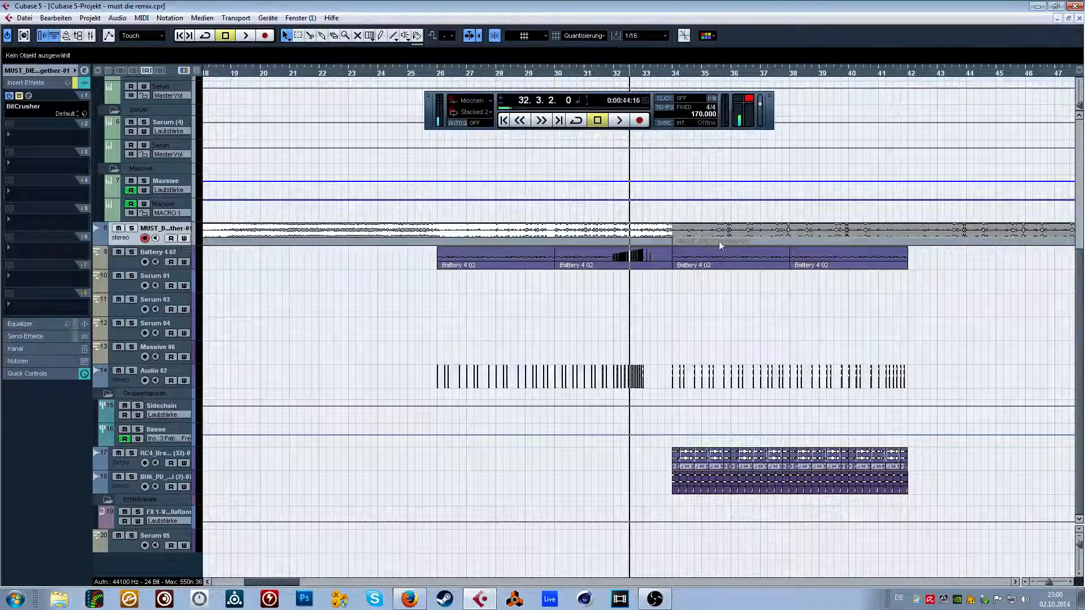
pyautogui.press('space')
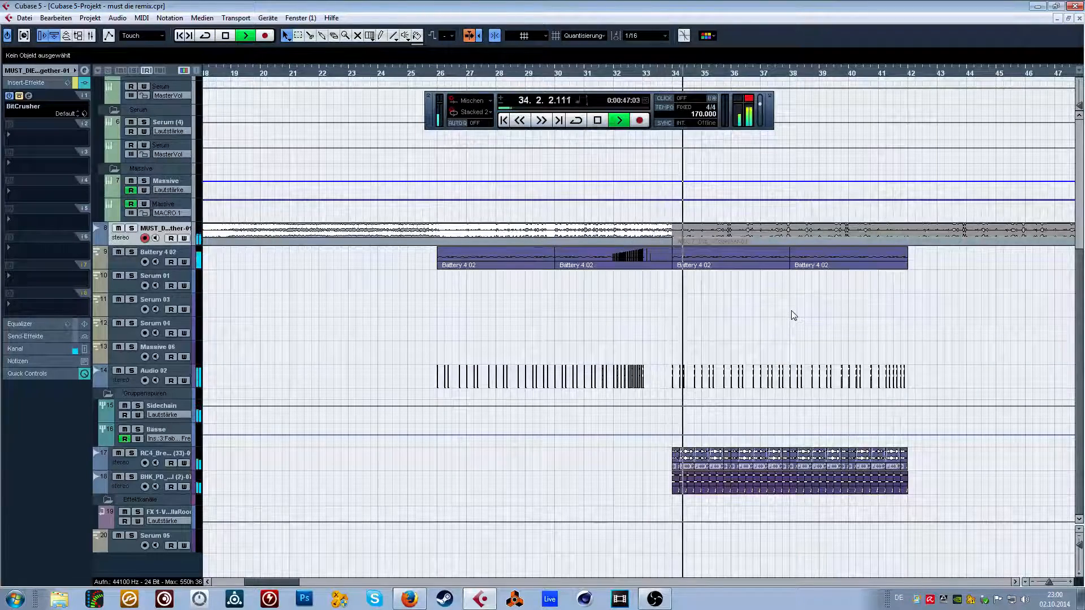
pyautogui.press('space')
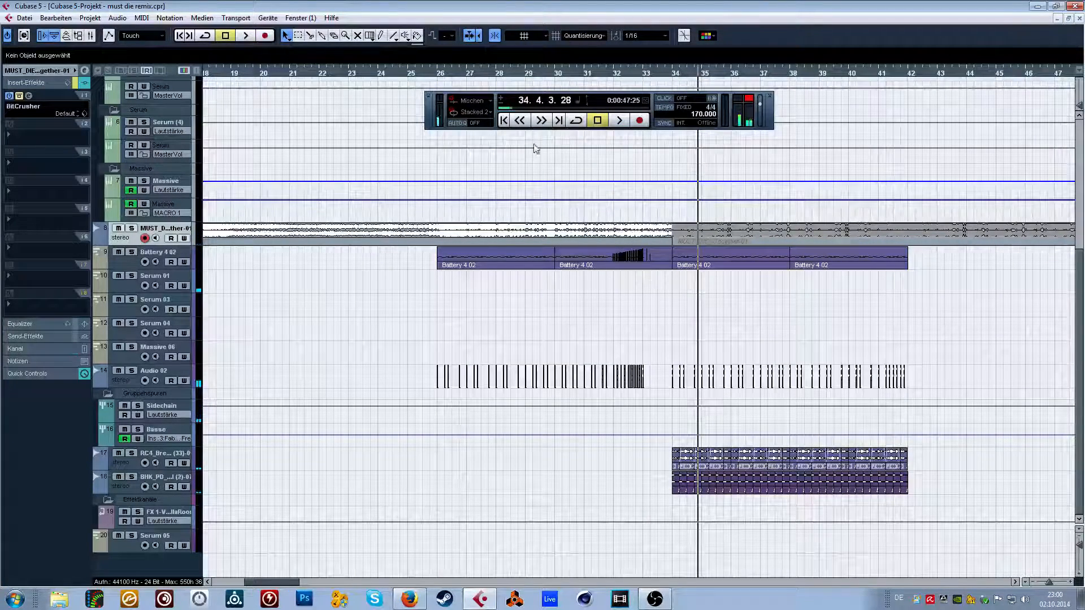
# Unmute the MUST_DIE_-Together-01 part from bar 34 for a comparison playback and mute it again.
pyautogui.click(724, 235)
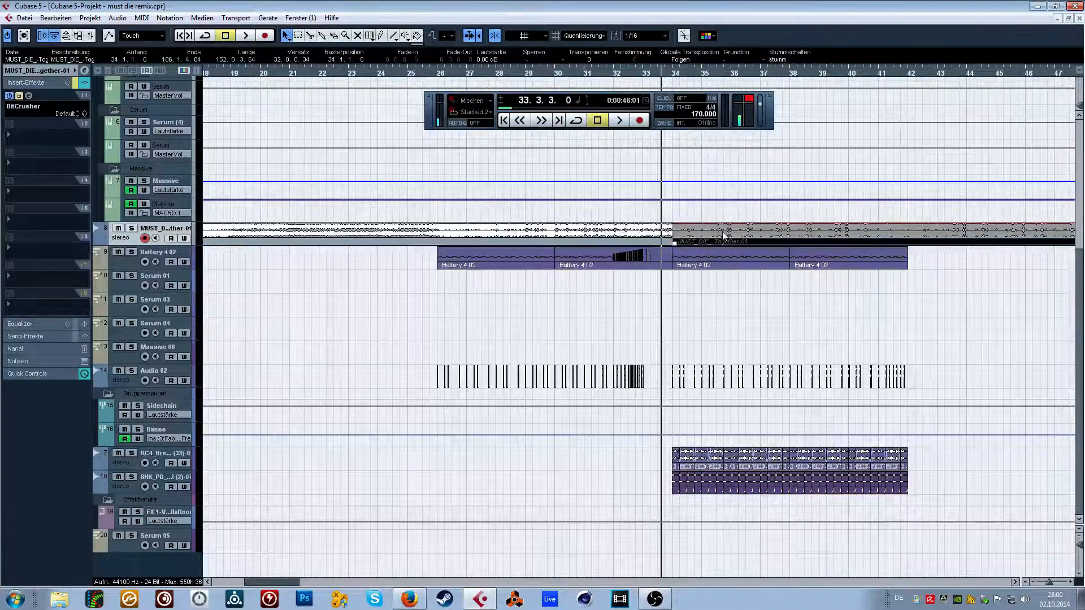
pyautogui.hotkey('shift', 'u')
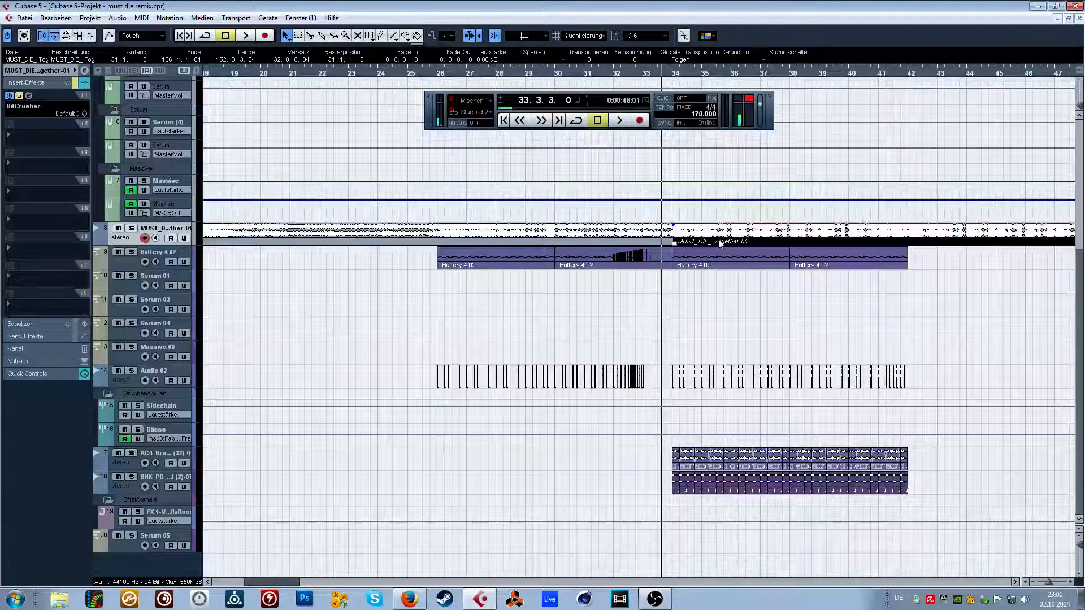
pyautogui.click(671, 71)
pyautogui.press('space')
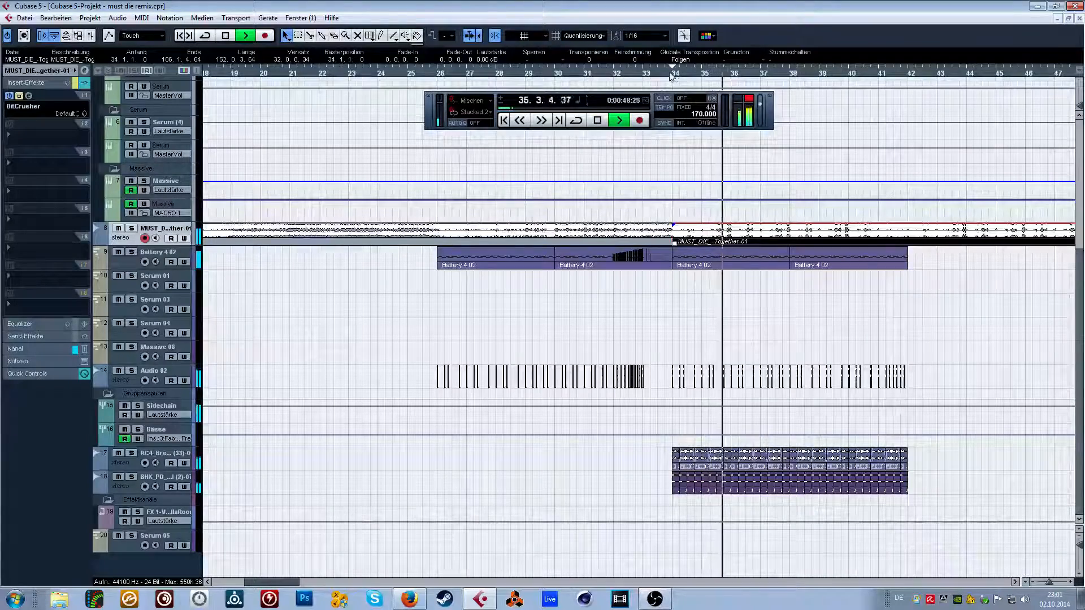
pyautogui.press('space')
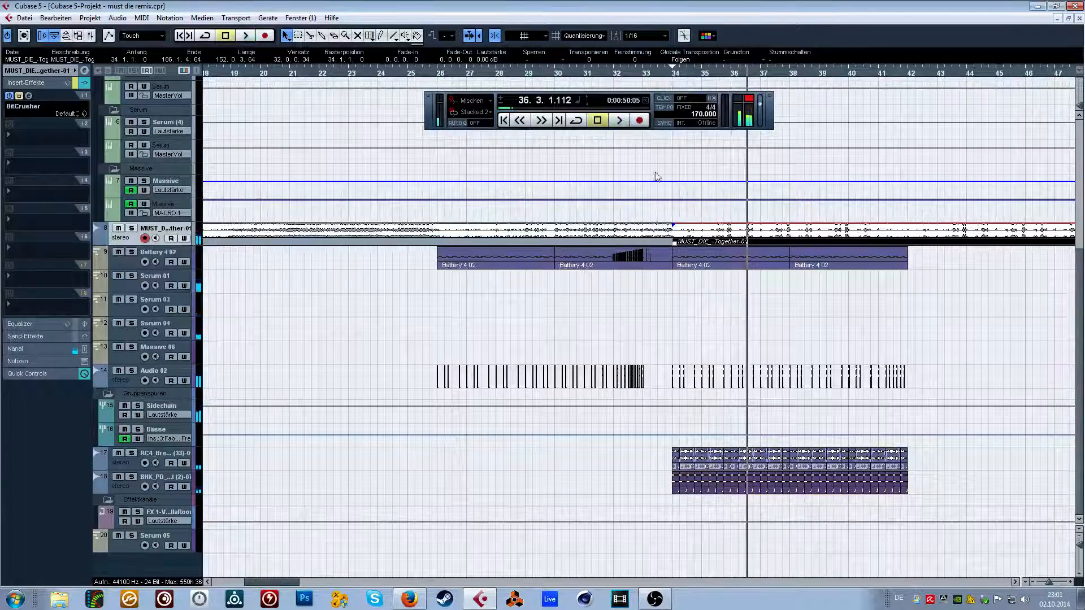
pyautogui.hotkey('shift', 'm')
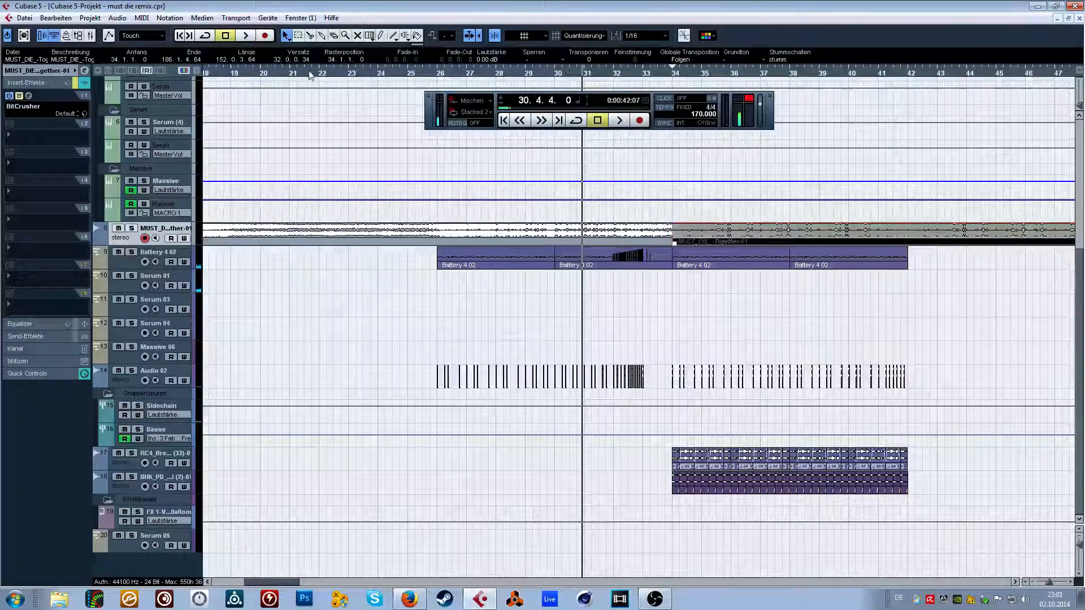
# Play the remix from its beginning through the Serum and Massive basses up to bar 10.
pyautogui.moveTo(294, 73); pyautogui.dragTo(207, 74)
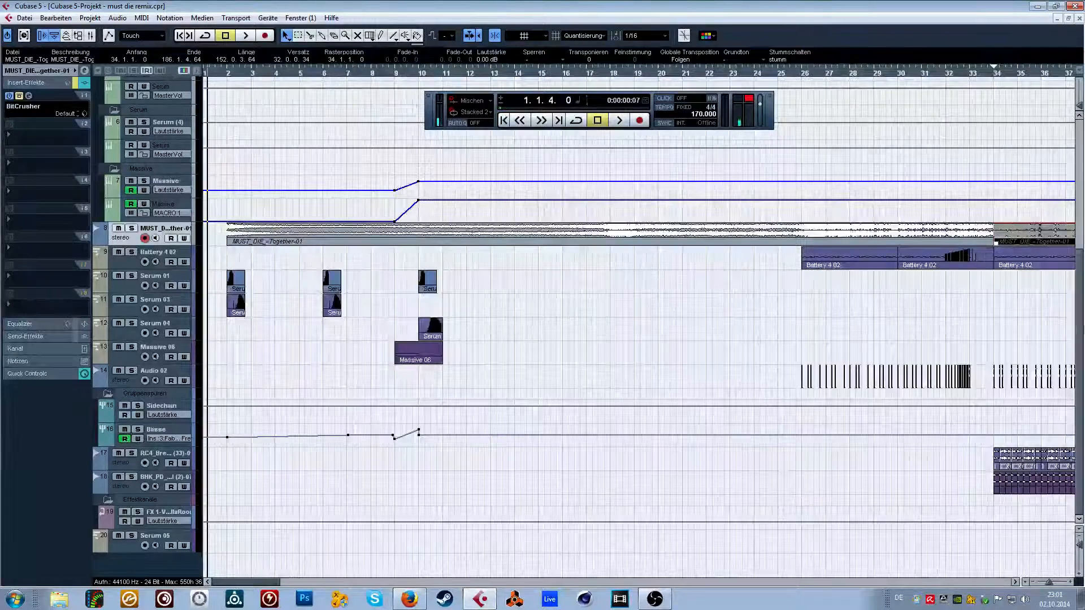
pyautogui.hotkey('alt', 'Tab')
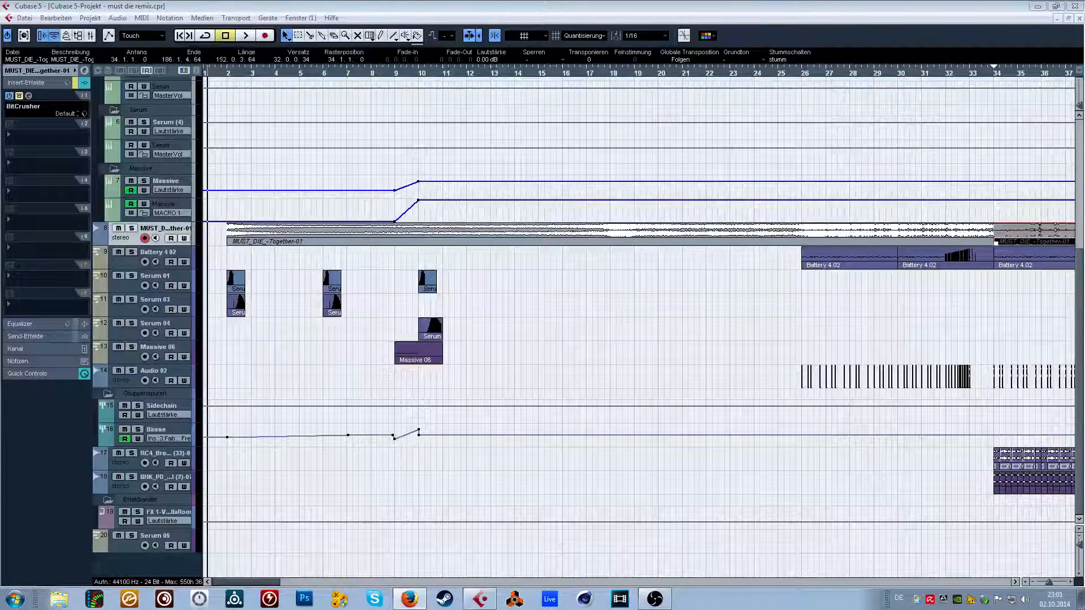
pyautogui.hotkey('alt', 'Tab')
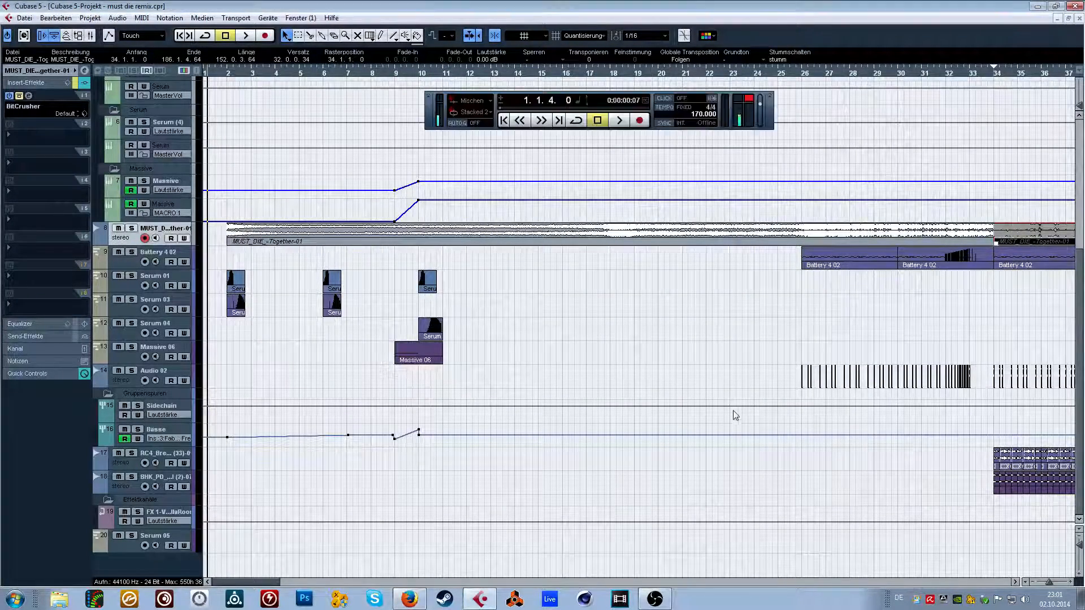
pyautogui.press('space')
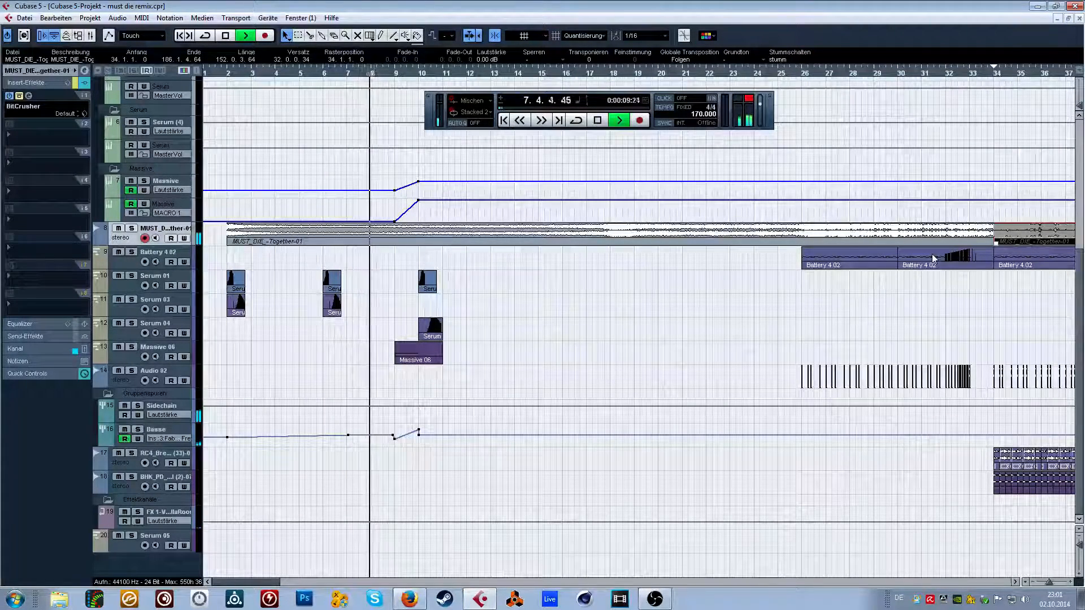
pyautogui.click(897, 317)
pyautogui.press('space')
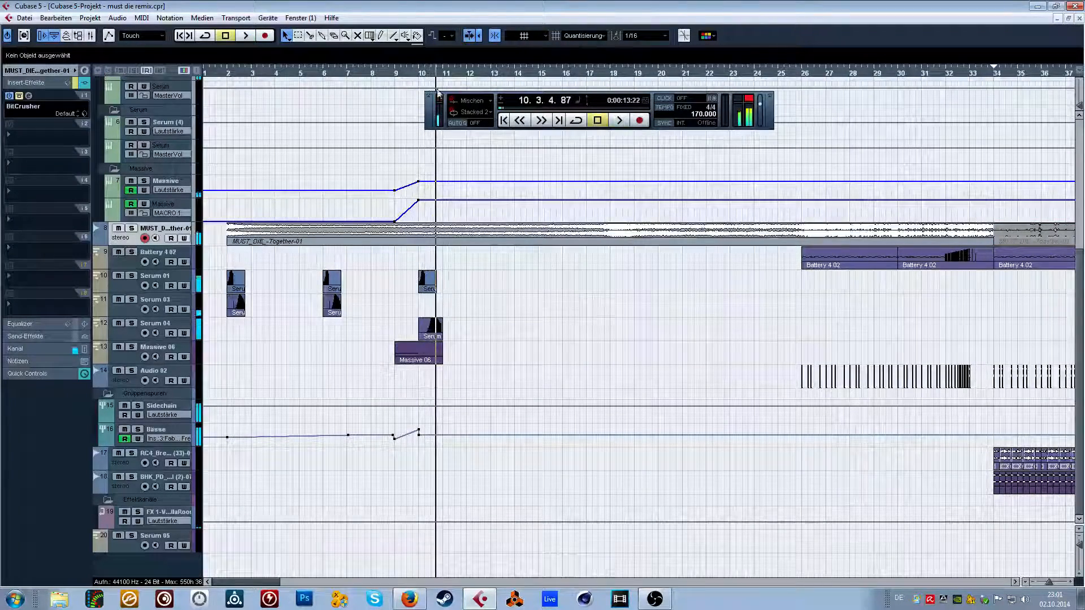
# In the Bässe frequency automation, move the 9889.663 Hz peak to 9.4.4.42, lower the bar 10 point to 131.187 Hz and audition the passage.
pyautogui.moveTo(413, 73); pyautogui.dragTo(496, 401)
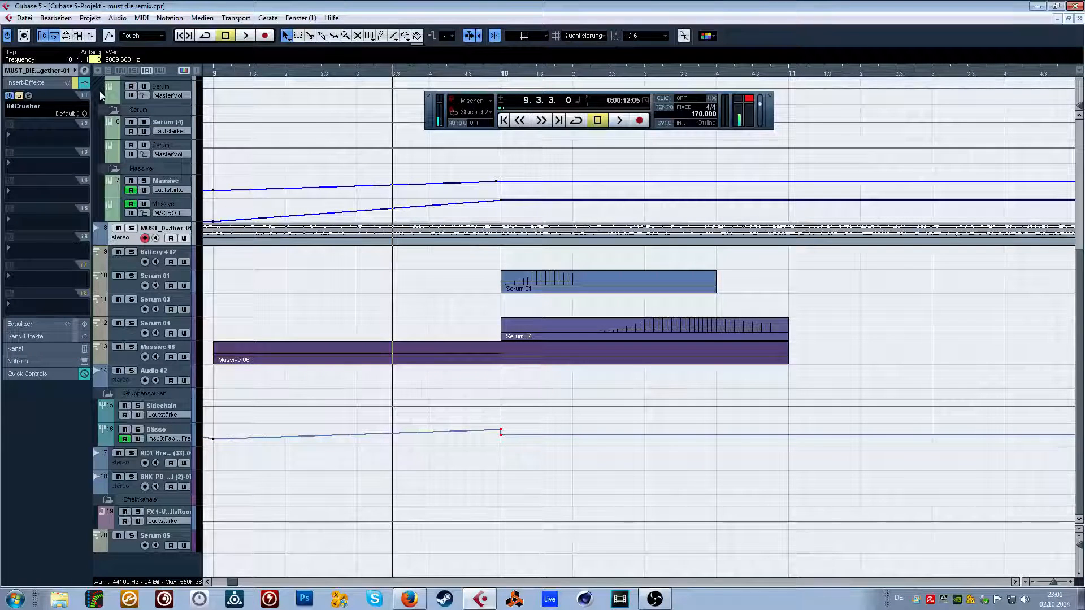
pyautogui.press('space')
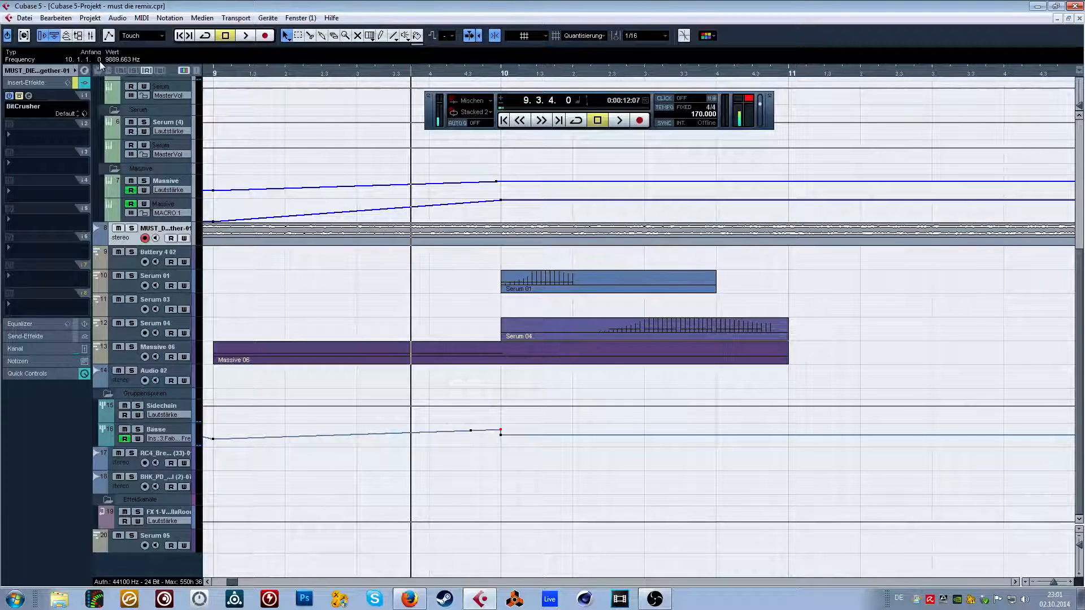
pyautogui.press('space')
pyautogui.click(323, 74)
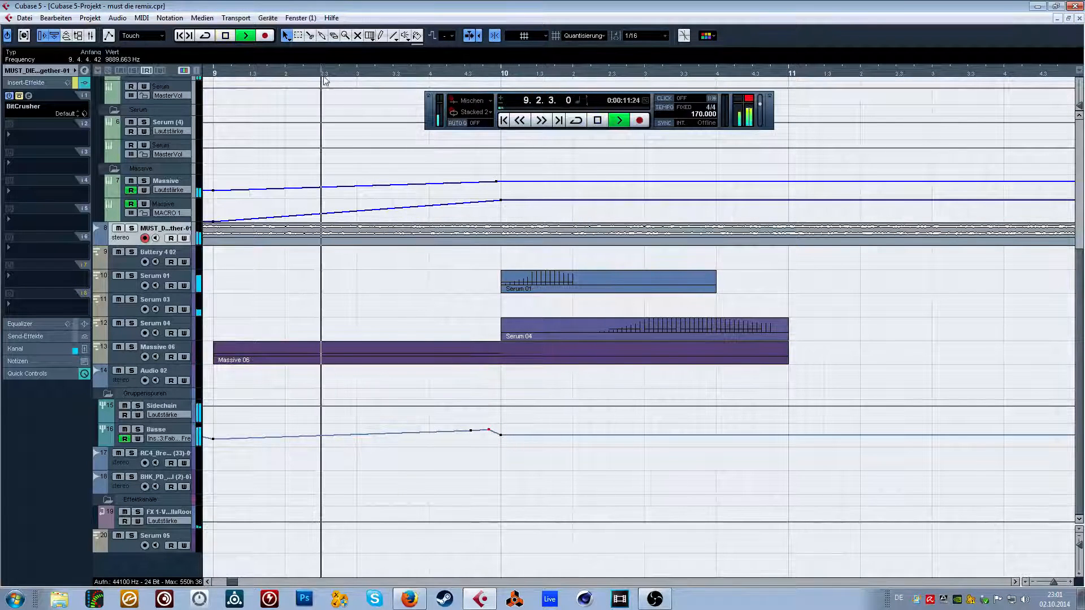
pyautogui.moveTo(373, 73); pyautogui.dragTo(364, 55)
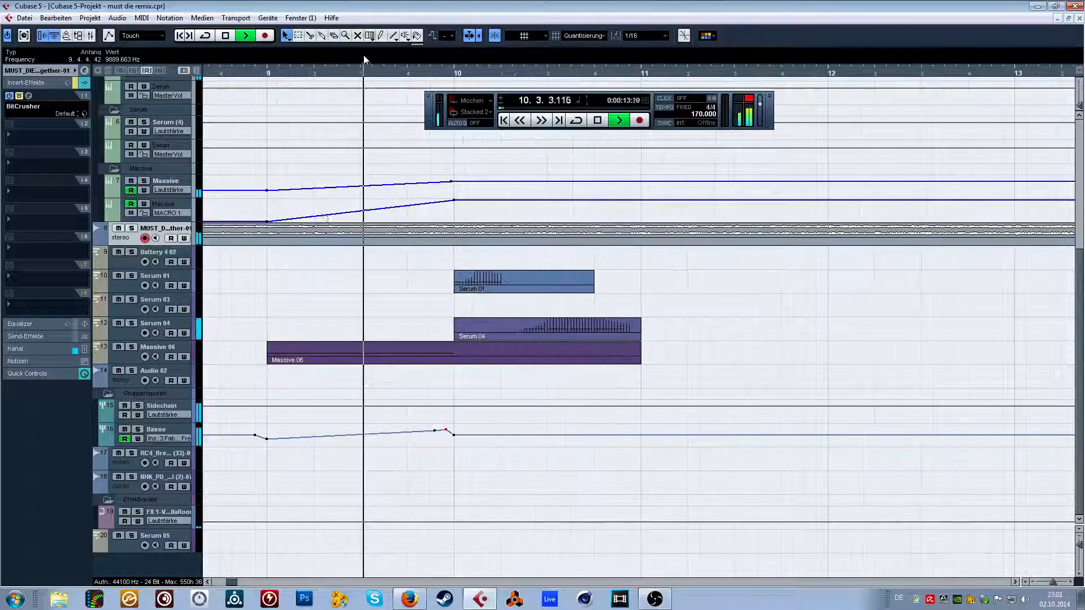
pyautogui.press('space')
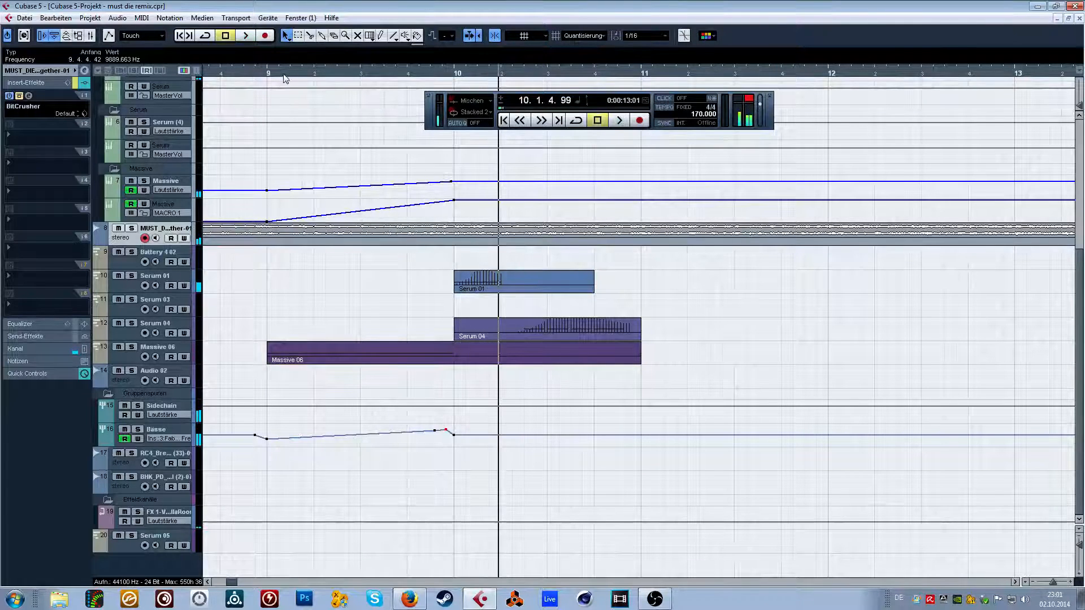
pyautogui.moveTo(458, 436); pyautogui.dragTo(456, 442)
pyautogui.press('space')
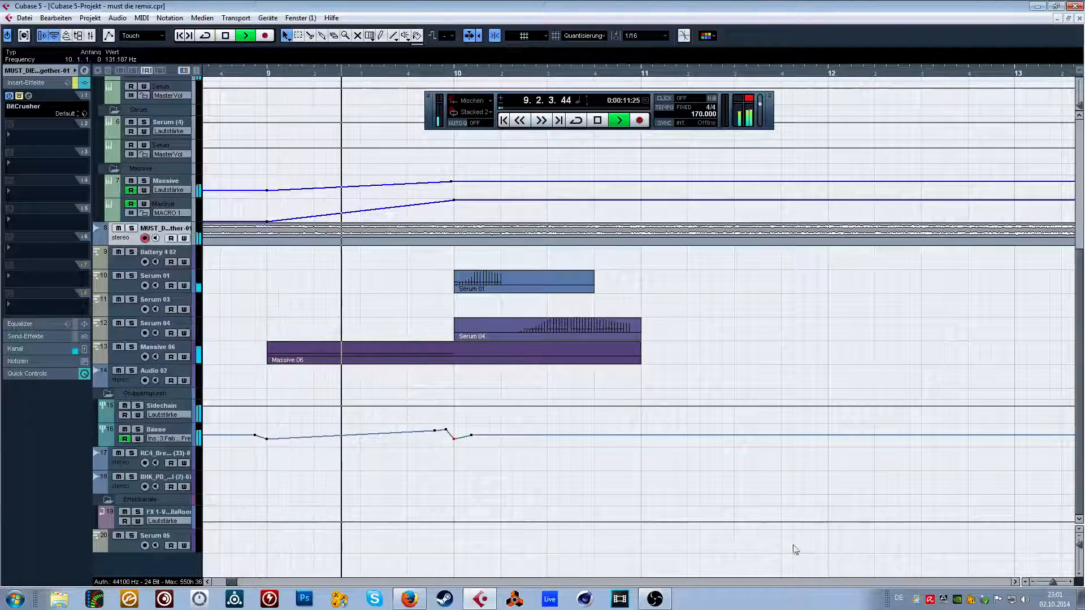
# Continue playing the passage from bar 9 through the Serum and Massive basses to about bar 14.
pyautogui.moveTo(1054, 577); pyautogui.dragTo(1052, 582)
pyautogui.hscroll(2, 749, 285)
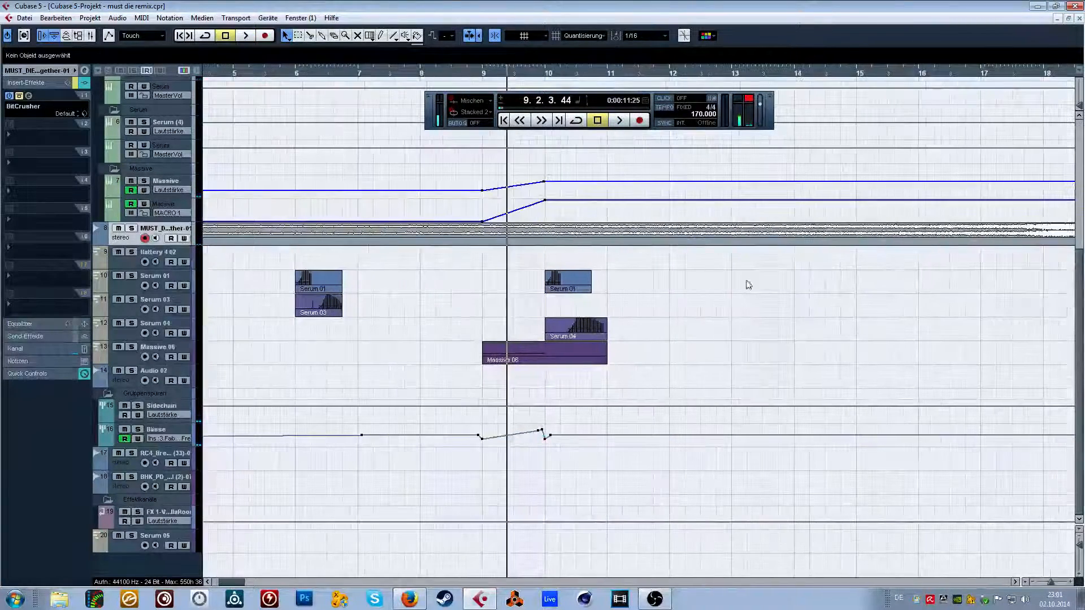
pyautogui.press('space')
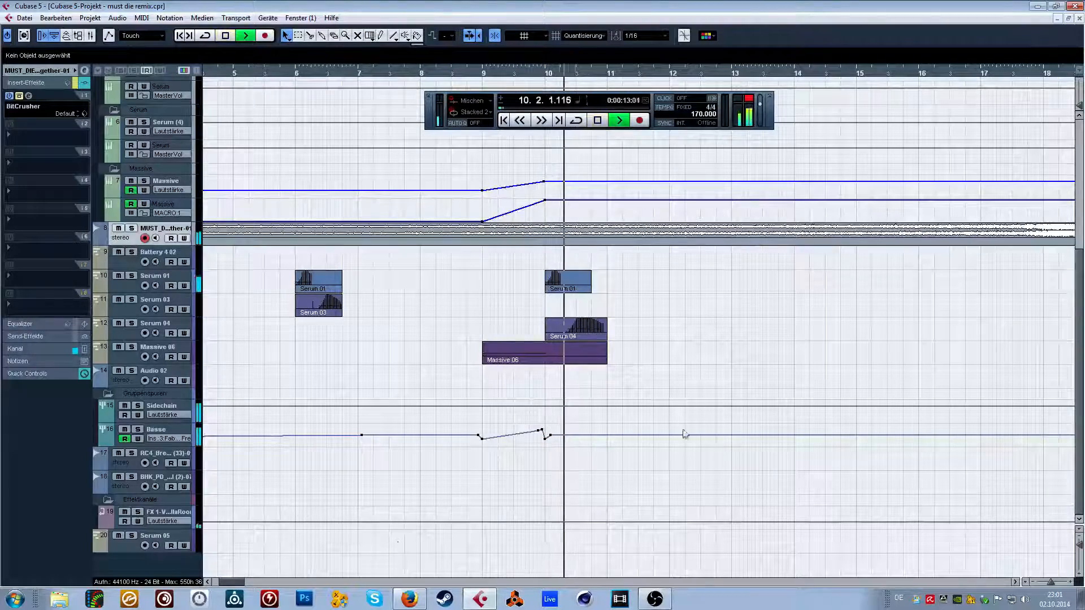
pyautogui.hscroll(4, 483, 313)
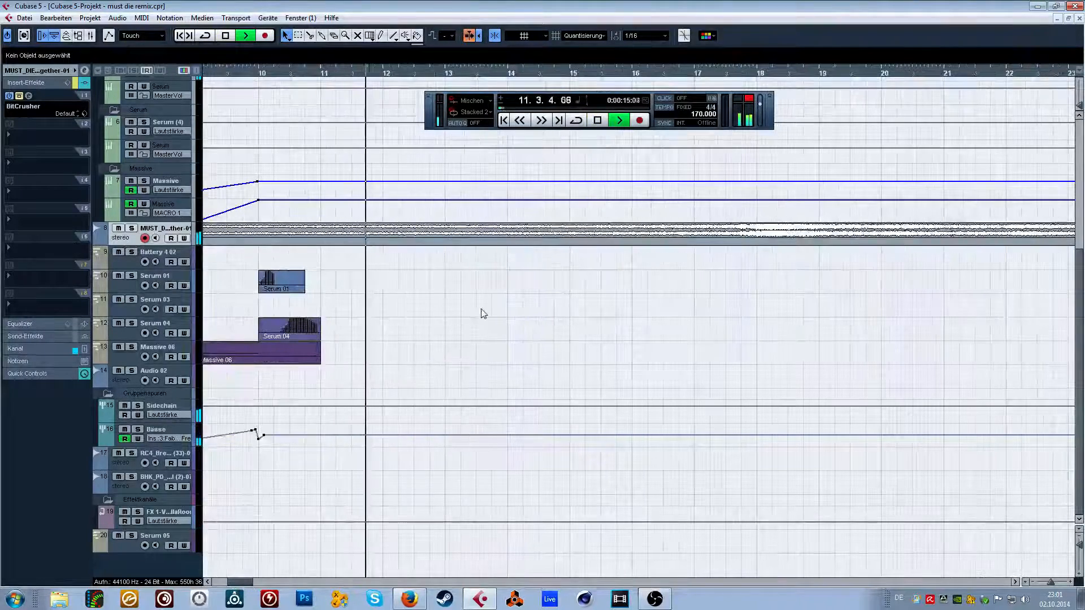
pyautogui.moveTo(492, 124); pyautogui.dragTo(489, 104)
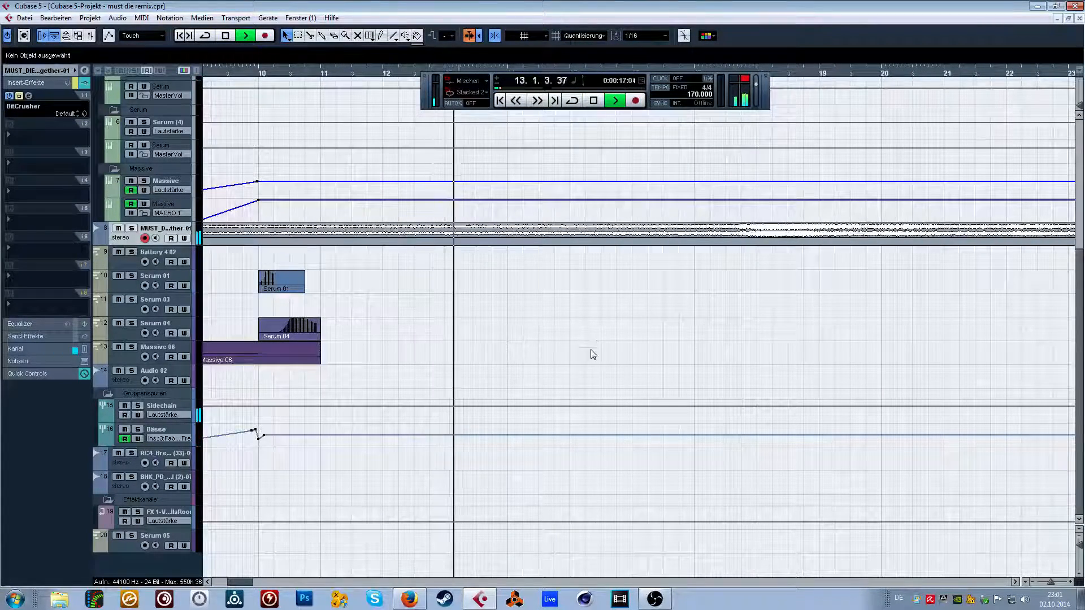
pyautogui.press('space')
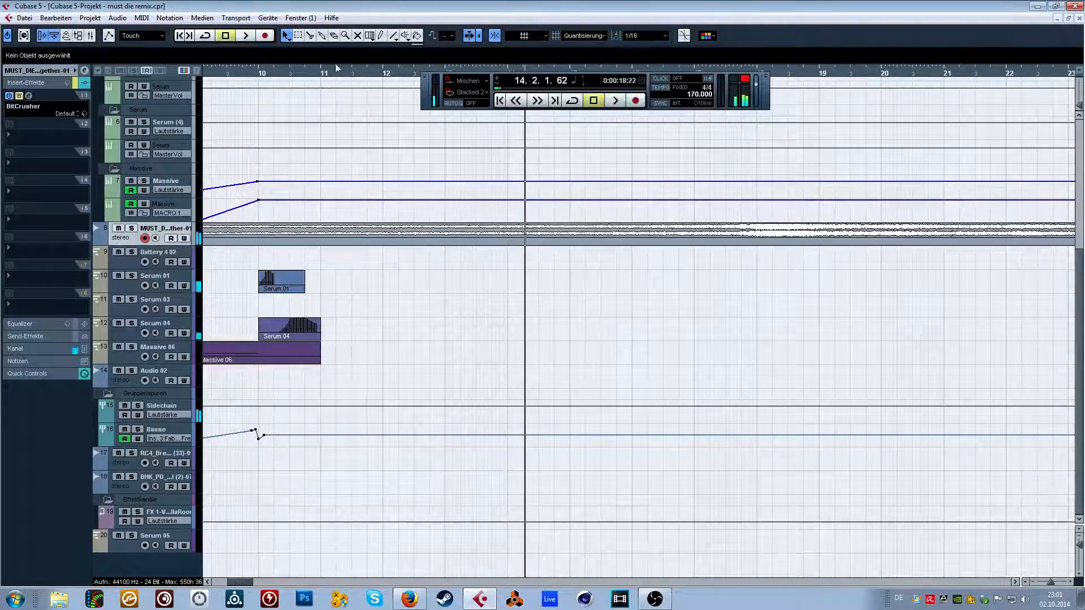
# Try a copy of the bar 10 Serum 01 part at bar 14, audition it from 12.4.4 and remove it.
pyautogui.moveTo(335, 67); pyautogui.dragTo(383, 62)
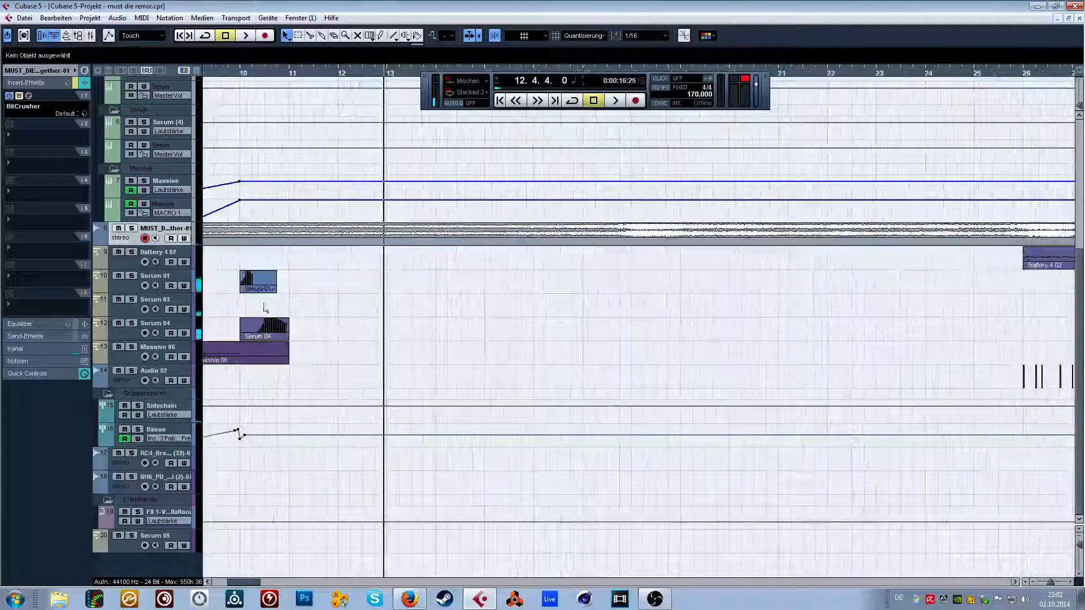
pyautogui.moveTo(257, 283); pyautogui.dragTo(459, 283)
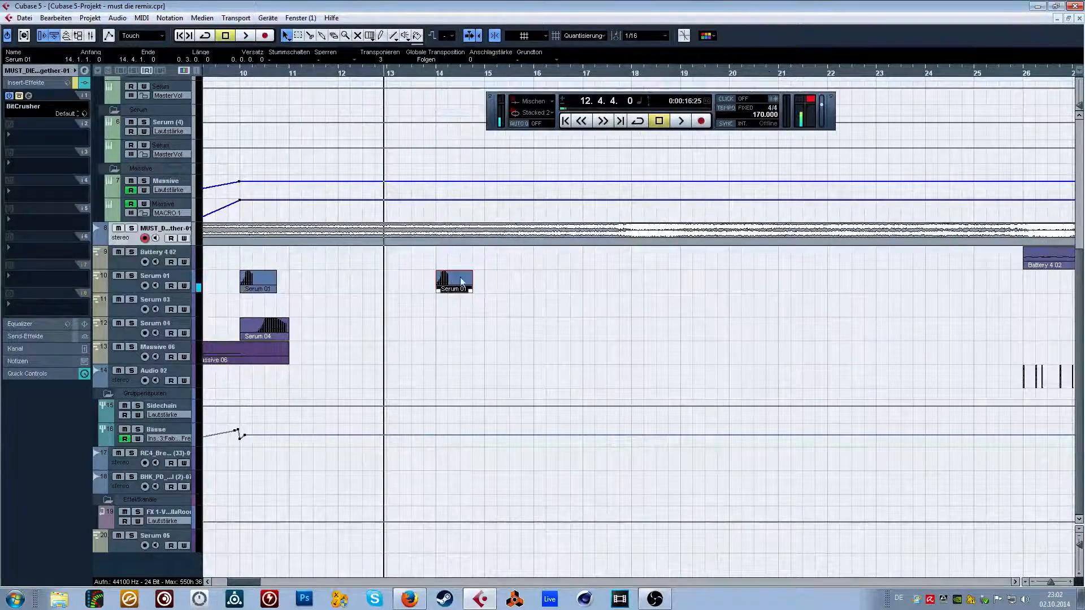
pyautogui.press('space')
pyautogui.click(540, 294)
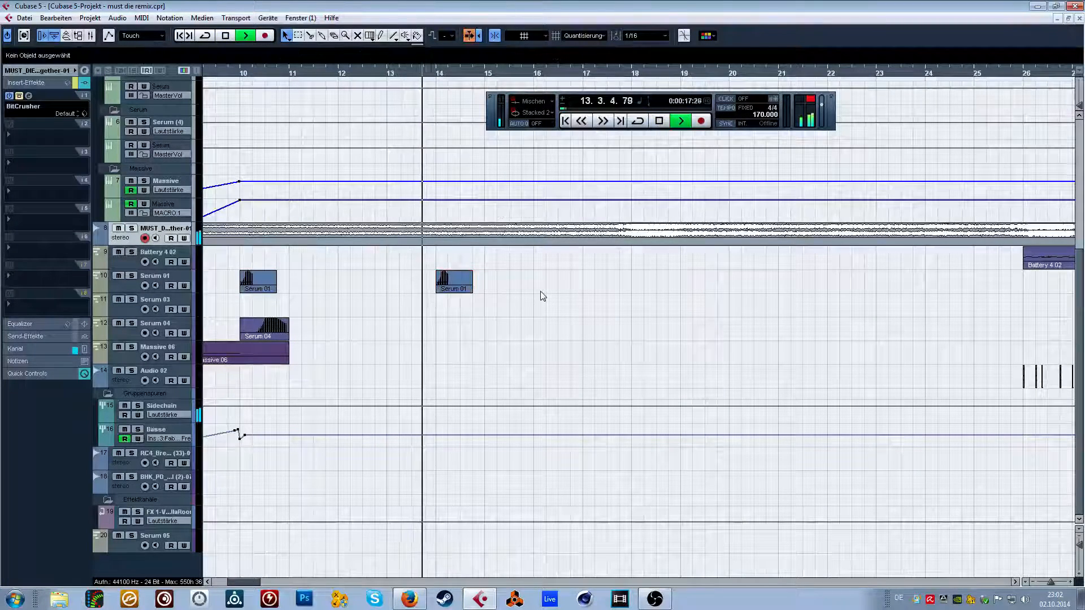
pyautogui.moveTo(441, 78); pyautogui.dragTo(436, 59)
pyautogui.press('space')
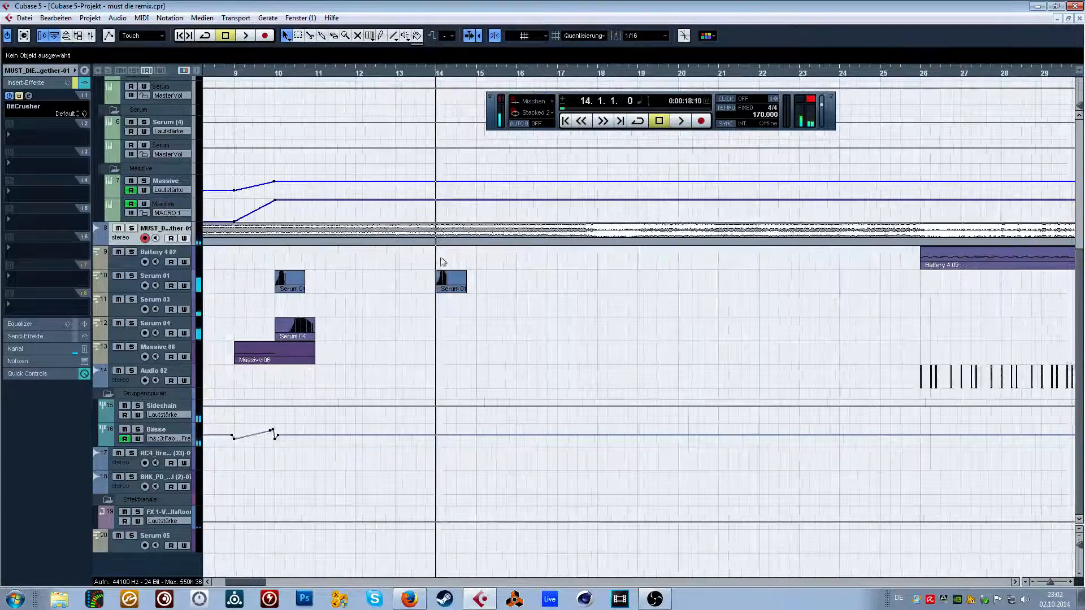
pyautogui.click(444, 279)
# Move the Serum 05 track directly below Serum 01 and inspect its Serum instrument before closing the plug-in window.
pyautogui.moveTo(155, 551); pyautogui.dragTo(249, 300)
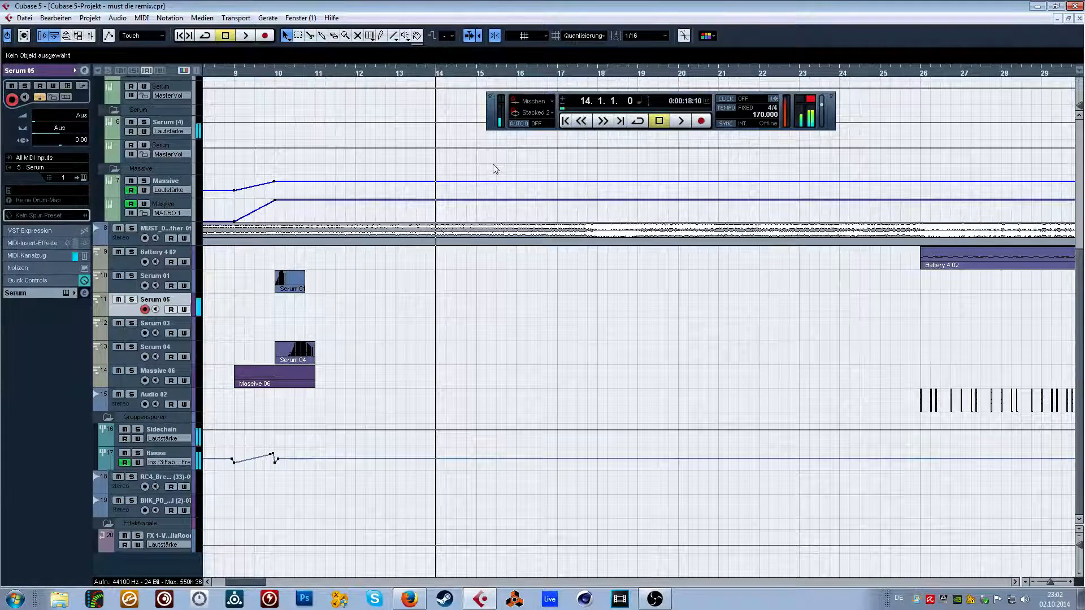
pyautogui.click(68, 86)
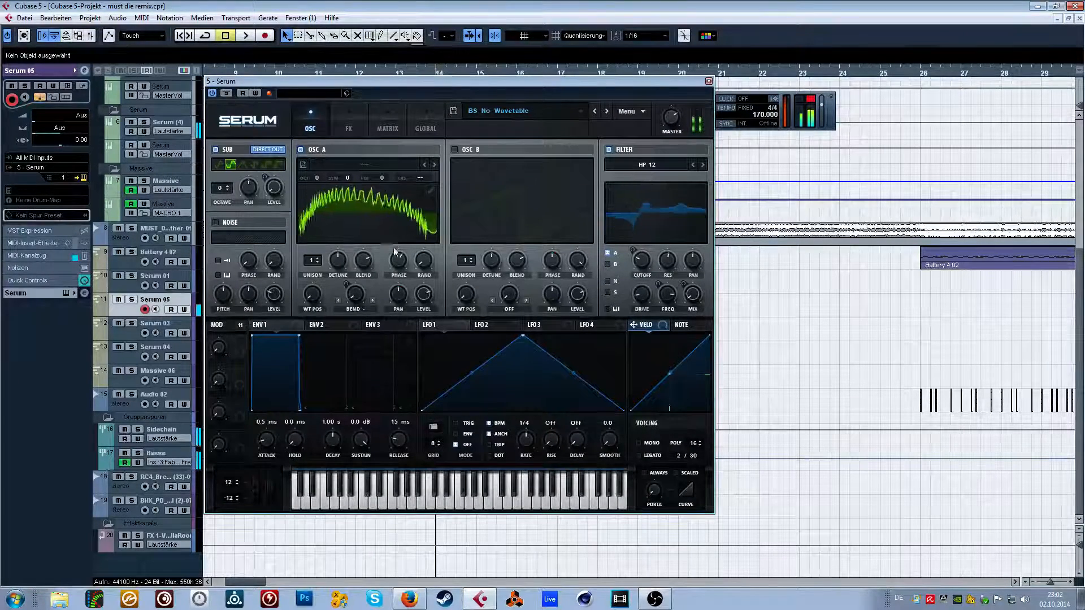
pyautogui.click(709, 81)
# Play from 12.4.4, draw a one-bar part at bar 14 on the Serum 05 track and open it for note editing.
pyautogui.moveTo(394, 73); pyautogui.dragTo(383, 44)
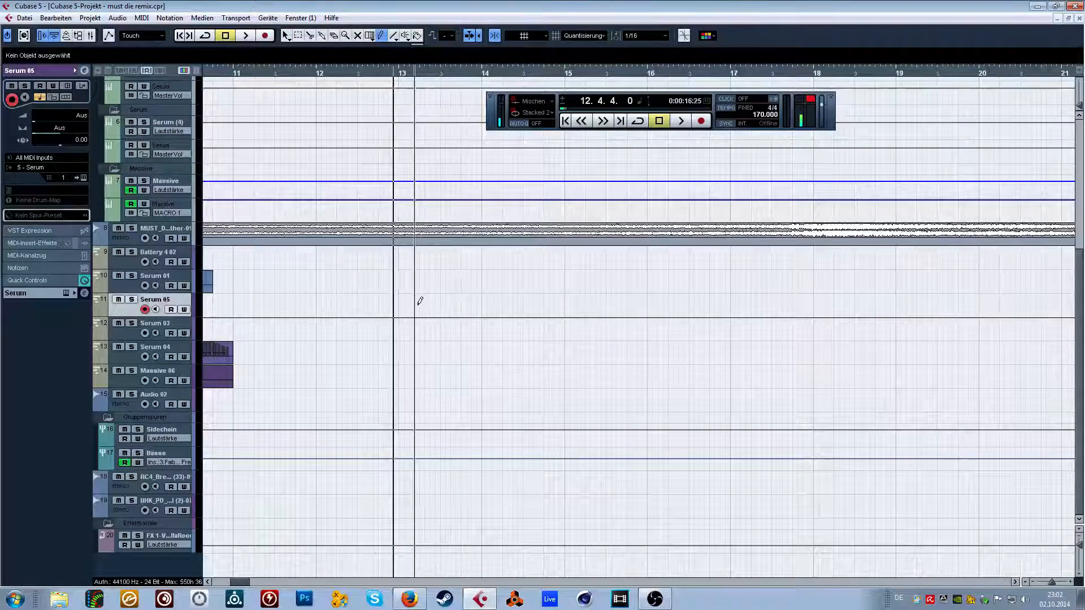
pyautogui.press('space')
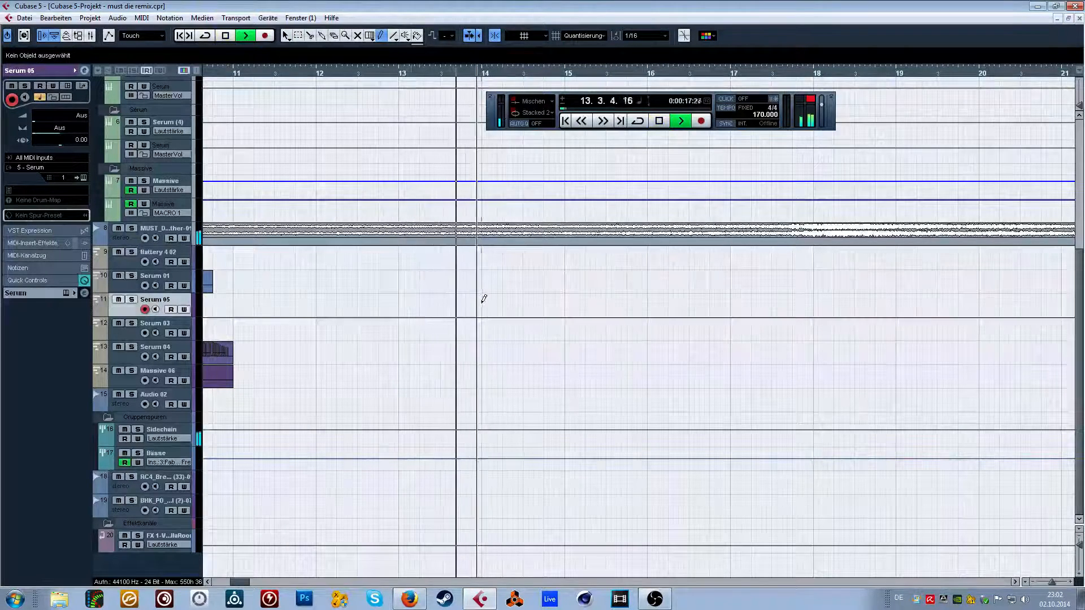
pyautogui.moveTo(482, 298); pyautogui.dragTo(564, 293)
pyautogui.press('space')
pyautogui.doubleClick(536, 305)
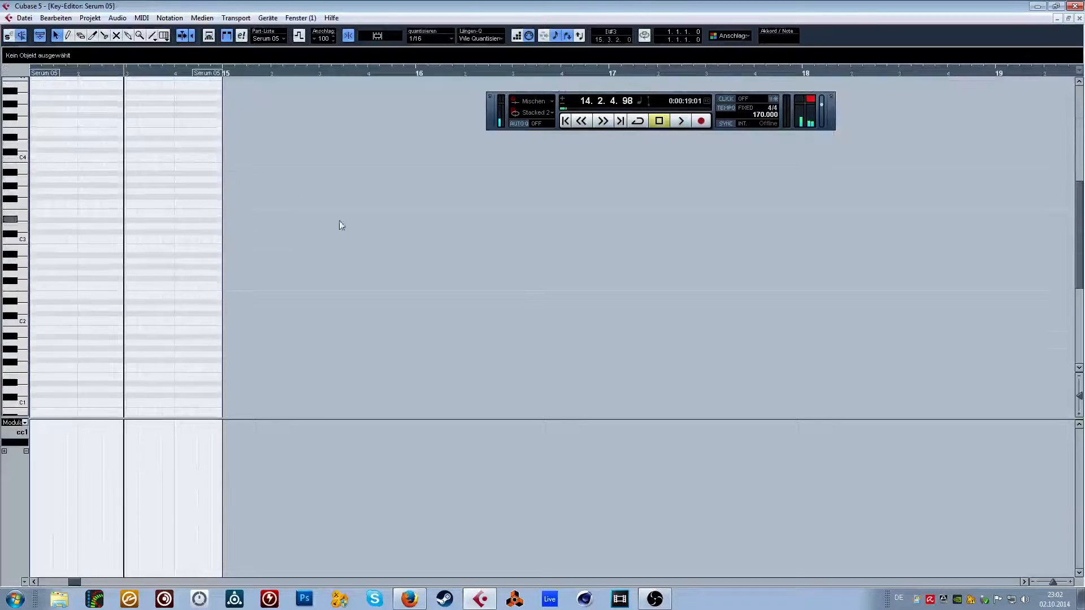
# Delete the misplaced trial notes in the Serum 05 part and draw a B-1 note from 14.3.1.0 to 14.4.3.0.
pyautogui.moveTo(98, 76)
pyautogui.mouseDown()
pyautogui.moveTo(41, 78)
pyautogui.moveTo(38, 90)
pyautogui.mouseUp()
pyautogui.click(68, 36)
pyautogui.moveTo(216, 308); pyautogui.dragTo(96, 214)
pyautogui.click(78, 294)
pyautogui.scroll(-3, 95, 266)
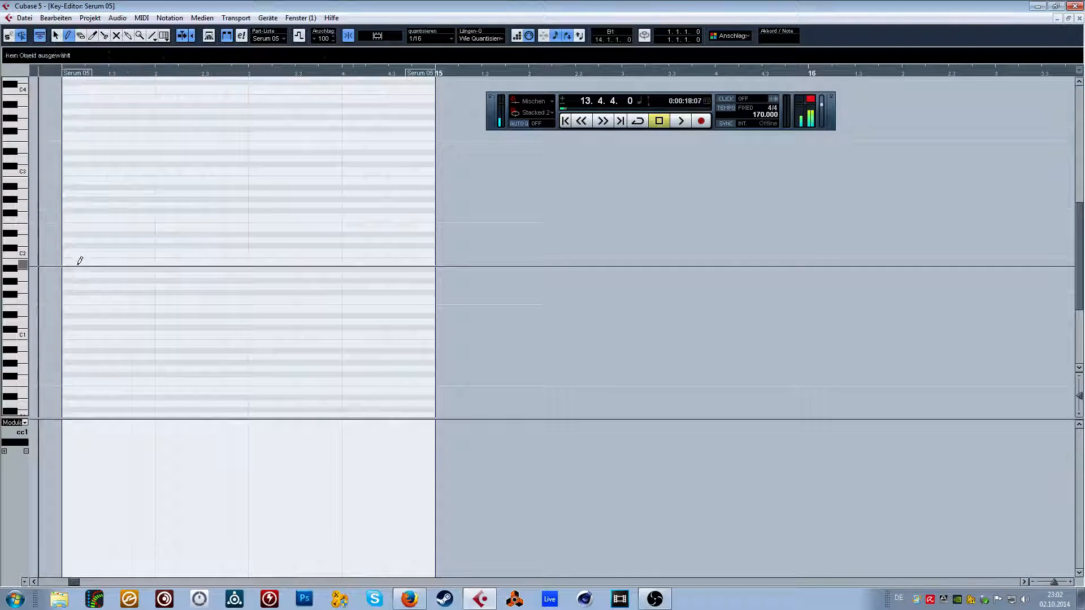
pyautogui.scroll(-3, 200, 251)
pyautogui.moveTo(142, 261); pyautogui.dragTo(343, 273)
pyautogui.press('Delete')
pyautogui.click(262, 268)
pyautogui.press('Delete')
pyautogui.moveTo(268, 360)
pyautogui.mouseDown()
pyautogui.moveTo(417, 346)
pyautogui.moveTo(392, 346)
pyautogui.mouseUp()
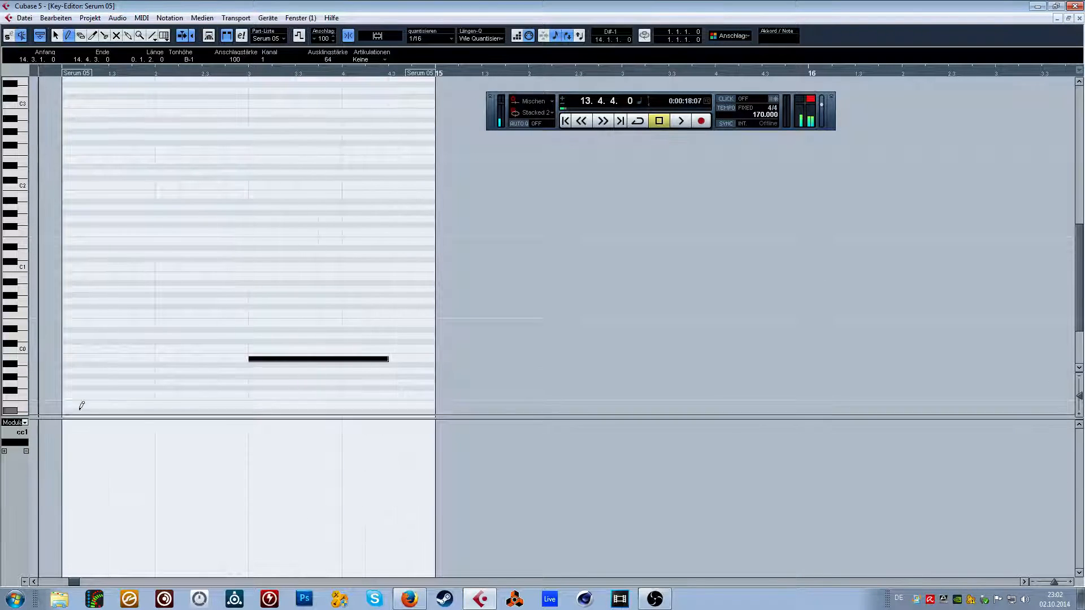
# Set the quantisation to 1/64 and draw a three-hump modulation (cc1) curve from 14.3.1.0 to bar 15.
pyautogui.click(418, 38)
pyautogui.click(440, 129)
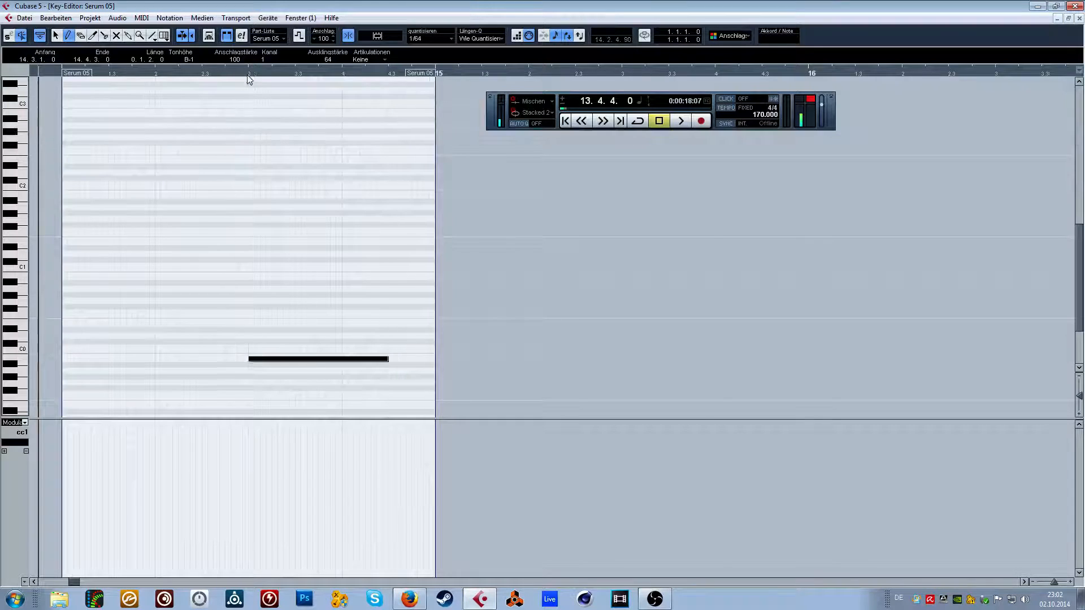
pyautogui.moveTo(244, 72); pyautogui.dragTo(245, 97)
pyautogui.moveTo(257, 570)
pyautogui.mouseDown()
pyautogui.moveTo(293, 450)
pyautogui.moveTo(311, 431)
pyautogui.moveTo(416, 521)
pyautogui.moveTo(257, 552)
pyautogui.moveTo(296, 435)
pyautogui.moveTo(356, 421)
pyautogui.moveTo(493, 551)
pyautogui.moveTo(524, 426)
pyautogui.moveTo(592, 507)
pyautogui.moveTo(595, 564)
pyautogui.moveTo(632, 428)
pyautogui.moveTo(702, 585)
pyautogui.mouseUp()
# Extend the B-1 note to 15.1.1.0 and audition it with the modulation curve.
pyautogui.moveTo(594, 355); pyautogui.dragTo(706, 349)
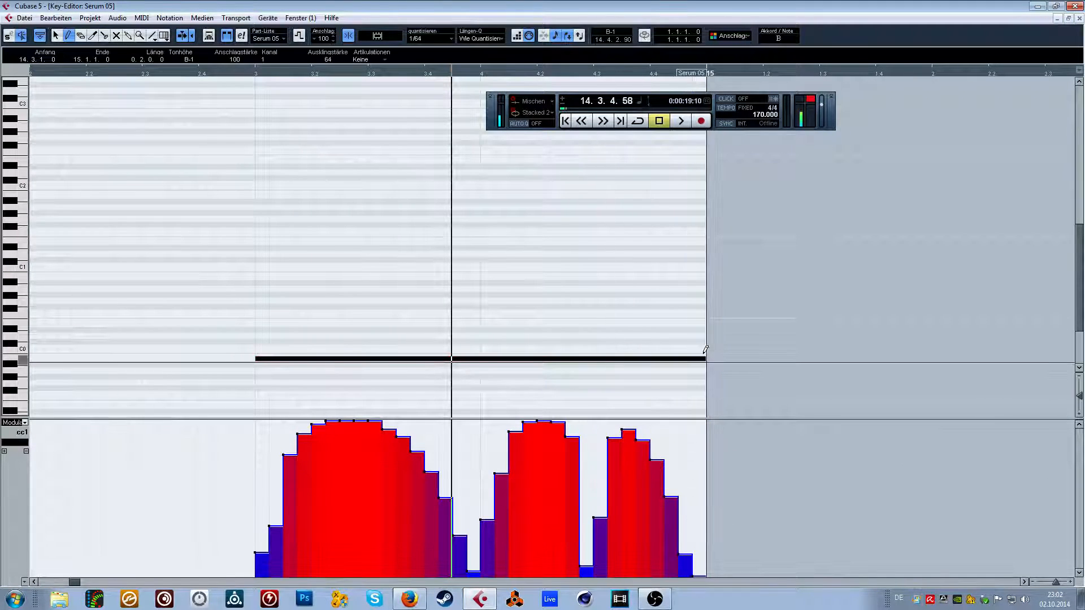
pyautogui.press('space')
# Redraw the second and third modulation humps between beat 14.4 and bar 15 and audition from 14.3.1.0.
pyautogui.press('space')
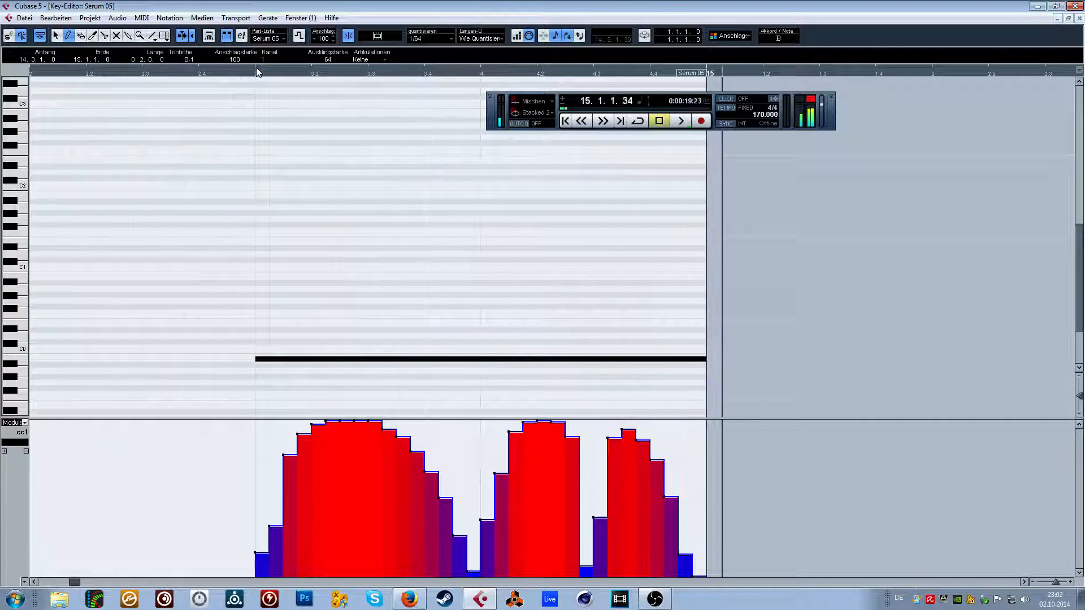
pyautogui.moveTo(257, 73); pyautogui.dragTo(255, 68)
pyautogui.moveTo(411, 487)
pyautogui.mouseDown()
pyautogui.moveTo(416, 423)
pyautogui.moveTo(436, 430)
pyautogui.moveTo(466, 486)
pyautogui.moveTo(472, 536)
pyautogui.moveTo(474, 433)
pyautogui.moveTo(491, 419)
pyautogui.moveTo(543, 570)
pyautogui.mouseUp()
pyautogui.press('space')
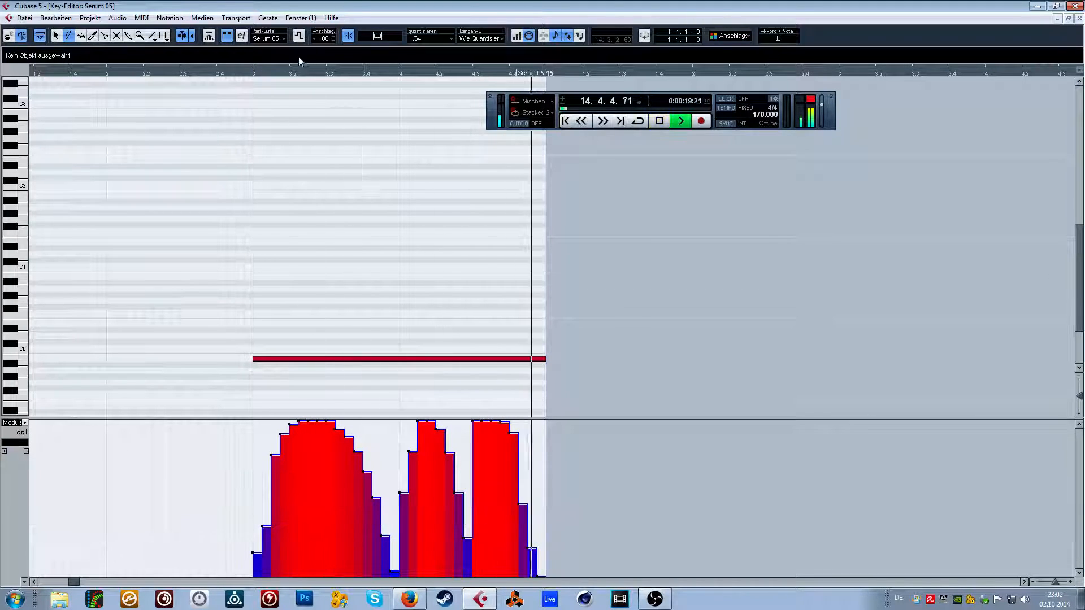
pyautogui.press('space')
# Make the first modulation hump fuller, pull the curve down to a deep dip just before beat 14.4 and audition the change.
pyautogui.moveTo(256, 526)
pyautogui.mouseDown()
pyautogui.moveTo(280, 432)
pyautogui.moveTo(355, 422)
pyautogui.moveTo(381, 485)
pyautogui.moveTo(405, 490)
pyautogui.mouseUp()
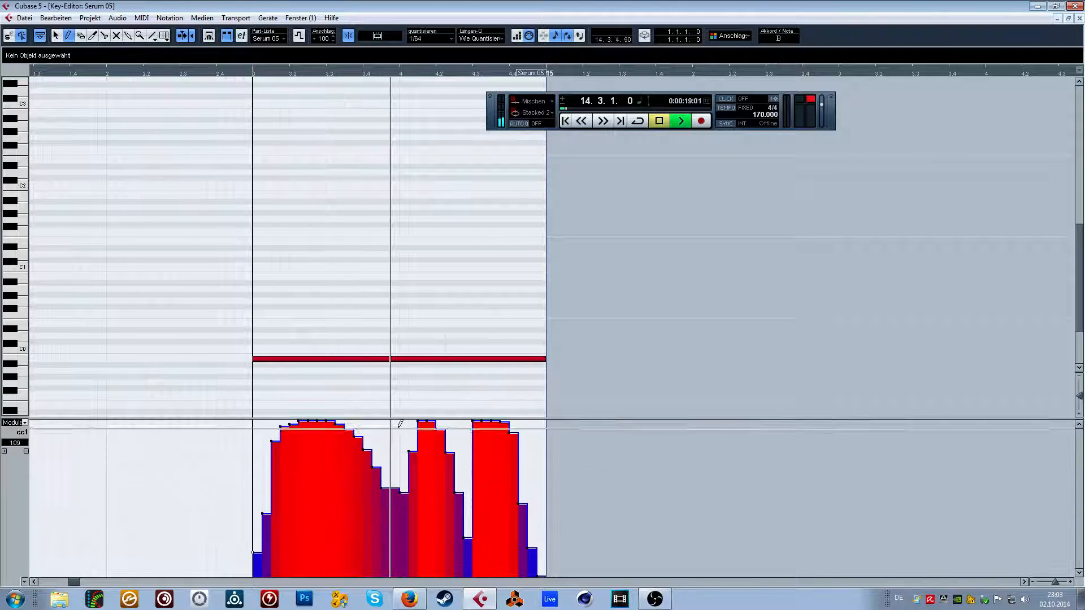
pyautogui.press('space')
pyautogui.press('space')
pyautogui.moveTo(391, 562); pyautogui.dragTo(396, 562)
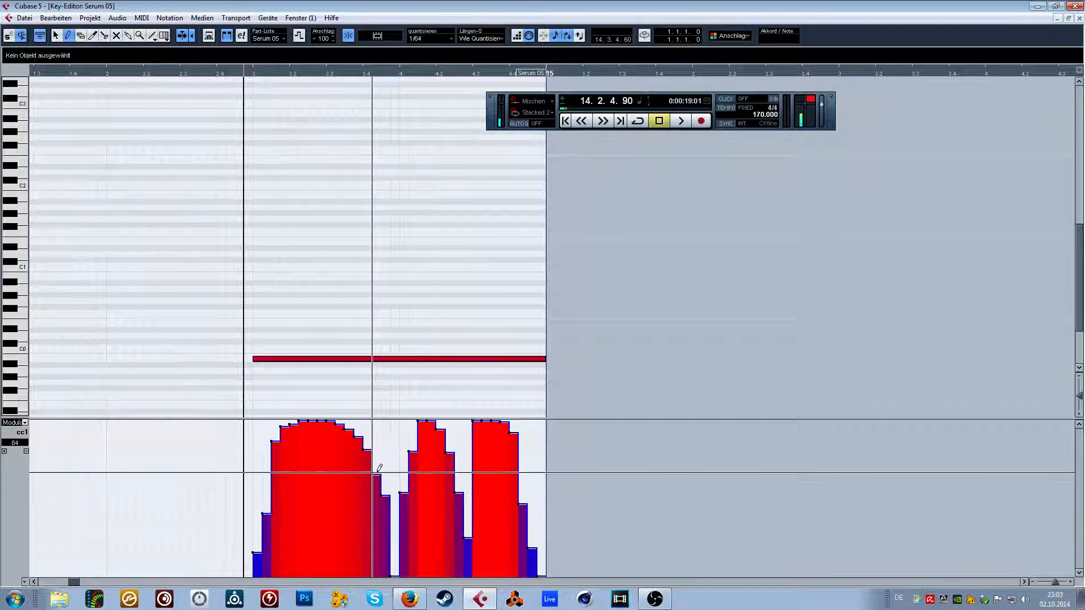
pyautogui.press('space')
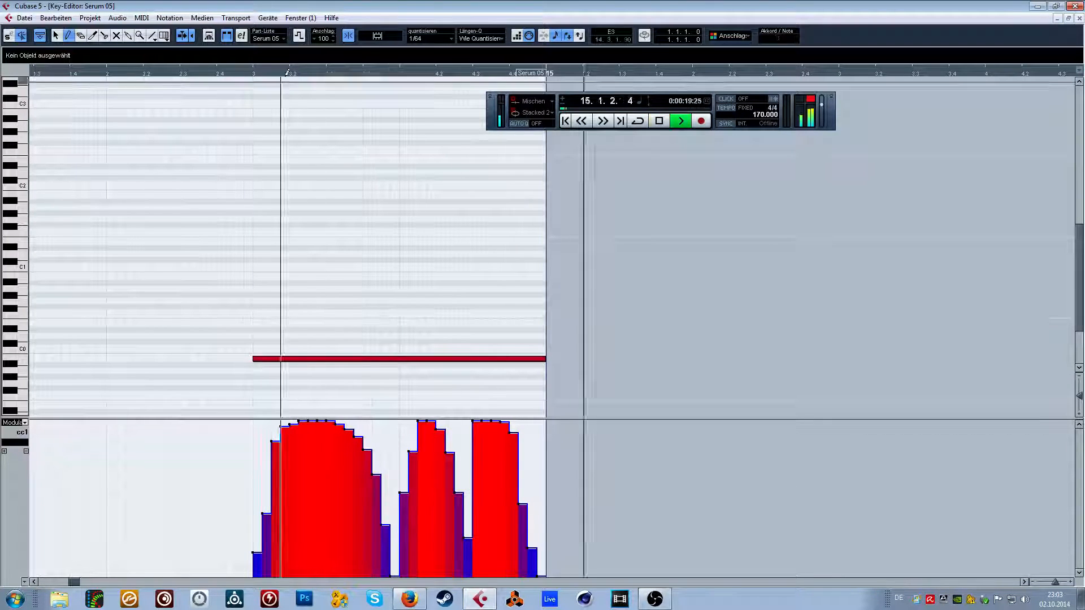
pyautogui.press('space')
# Audition the Serum 05 bass from about beat 14.2 to bar 15 and return to the arrangement.
pyautogui.click(103, 69)
pyautogui.press('space')
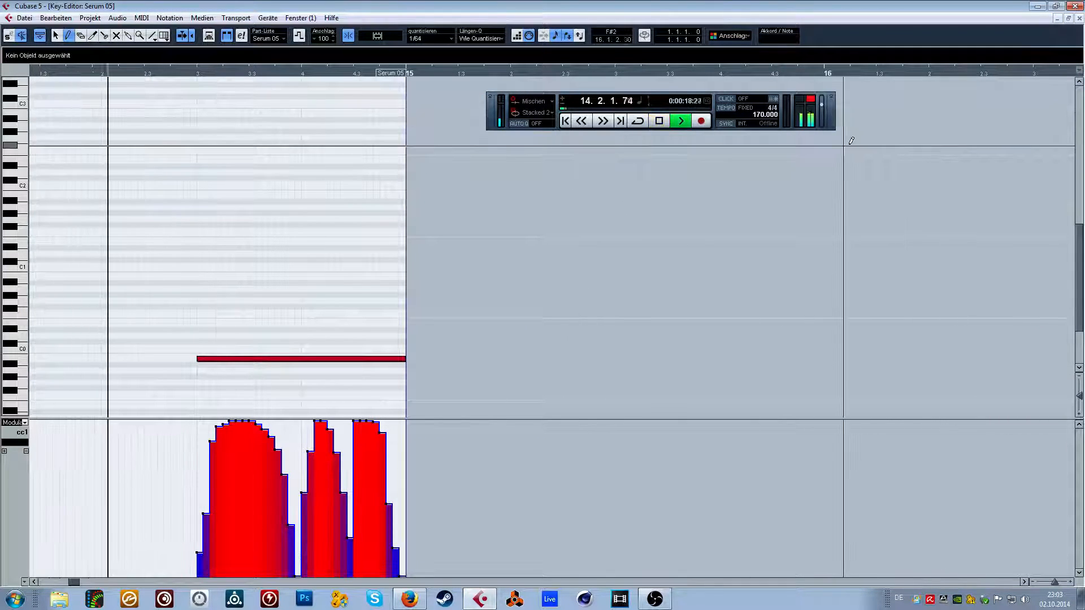
pyautogui.press('space')
pyautogui.press('Return')
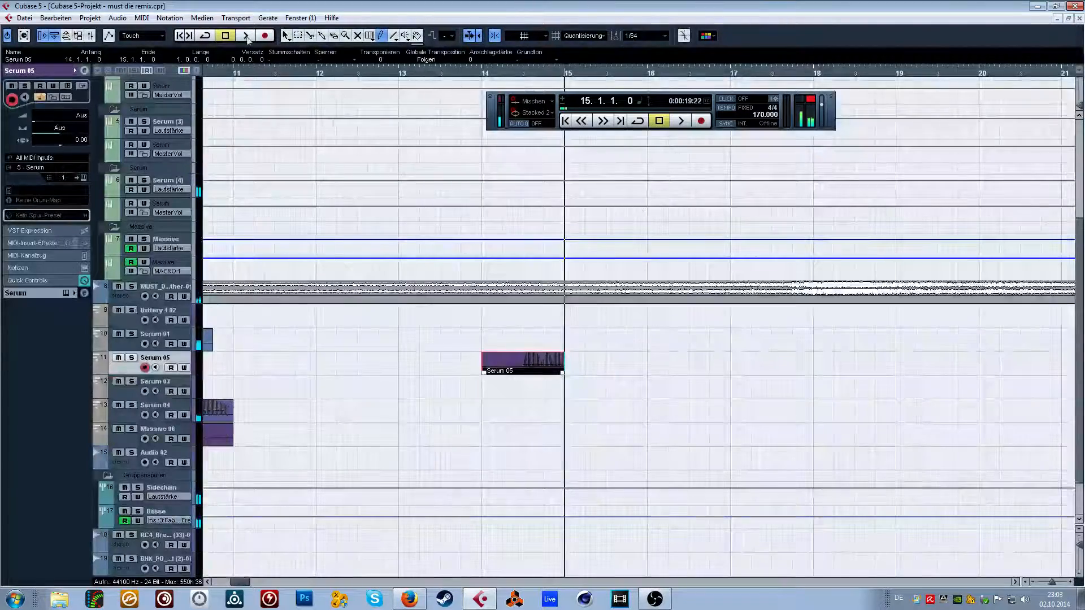
# Return the playhead to the project start at 1.1.1.0 and select the Serum 03 track.
pyautogui.click(246, 69)
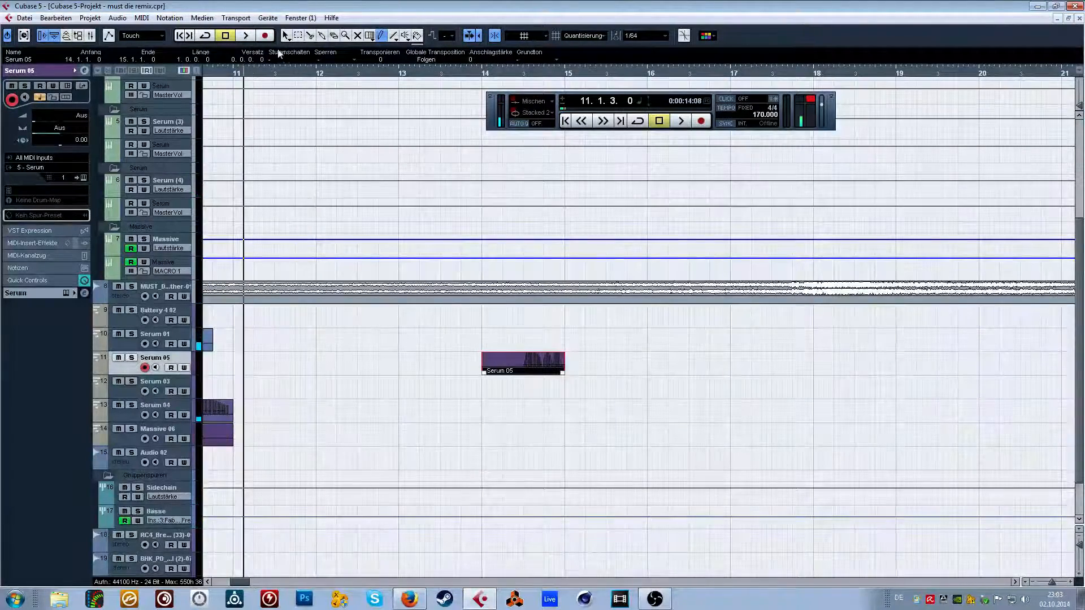
pyautogui.moveTo(212, 71); pyautogui.dragTo(178, 44)
pyautogui.scroll(-2, 394, 334)
pyautogui.click(162, 322)
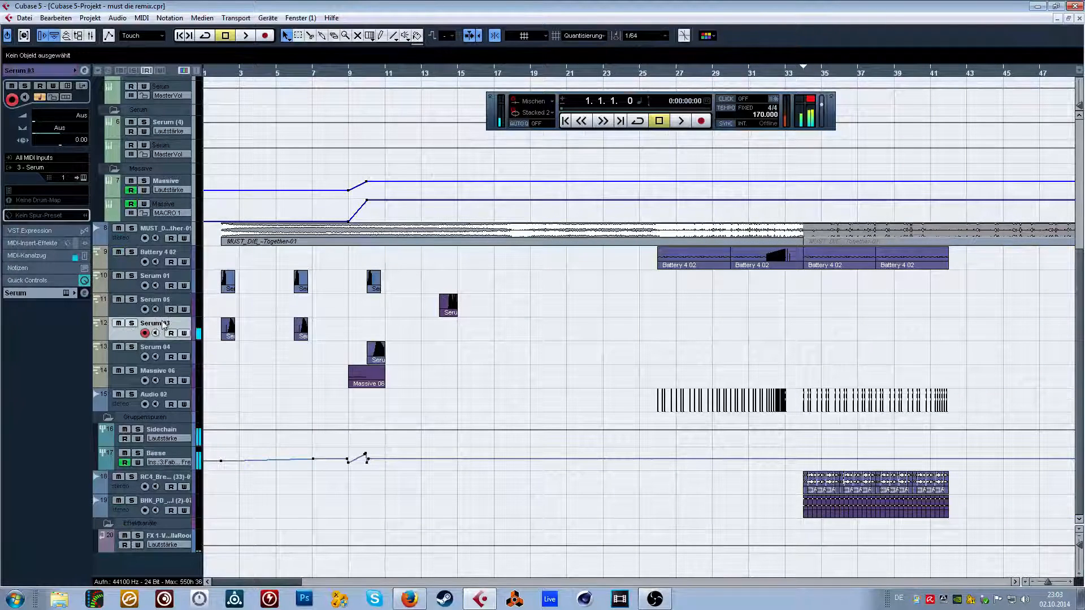
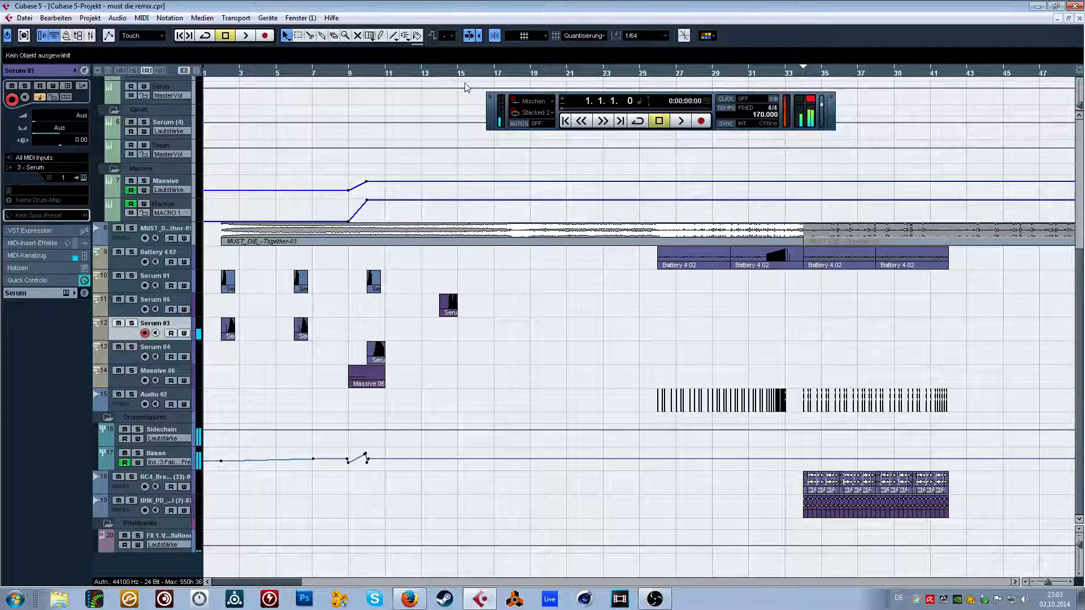
# Draw a part about one bar long at bar 14 on the Serum 03 track and open it in the Key Editor.
pyautogui.moveTo(431, 76); pyautogui.dragTo(416, 102)
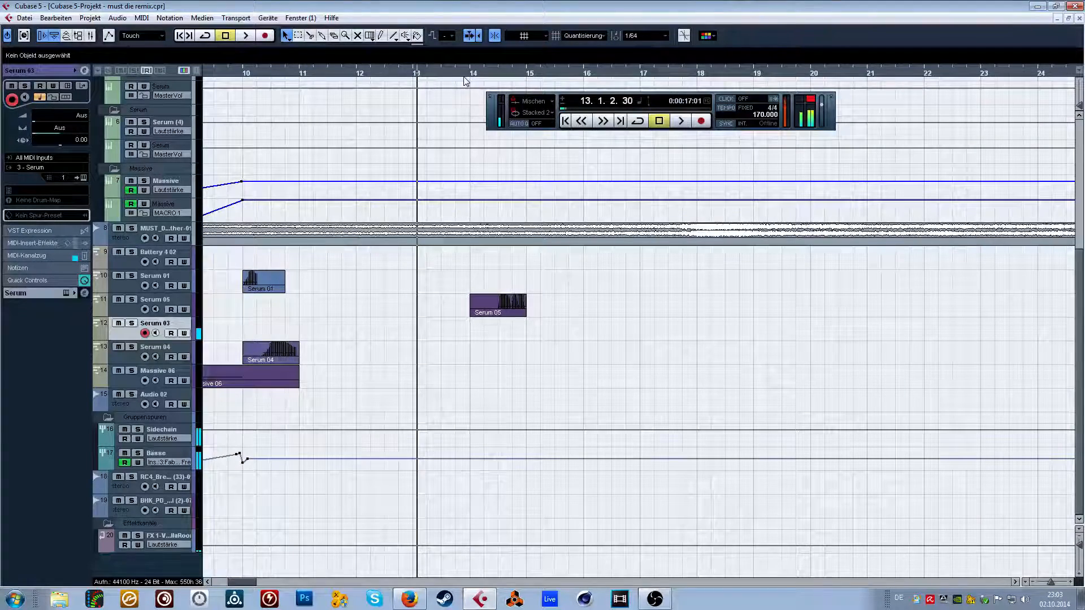
pyautogui.moveTo(466, 81); pyautogui.dragTo(469, 95)
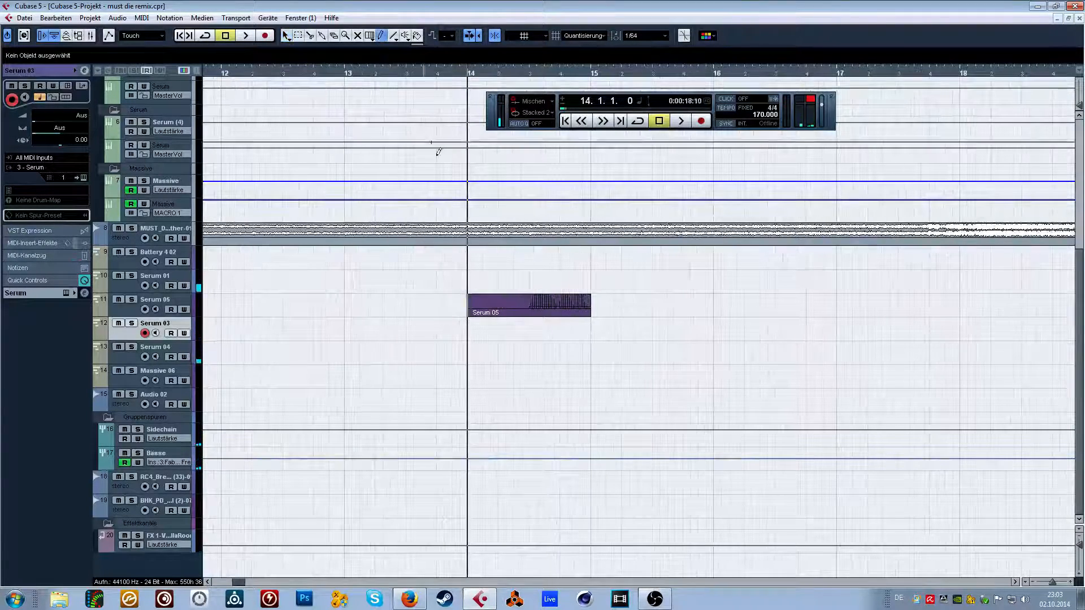
pyautogui.moveTo(470, 327); pyautogui.dragTo(591, 323)
pyautogui.doubleClick(474, 322)
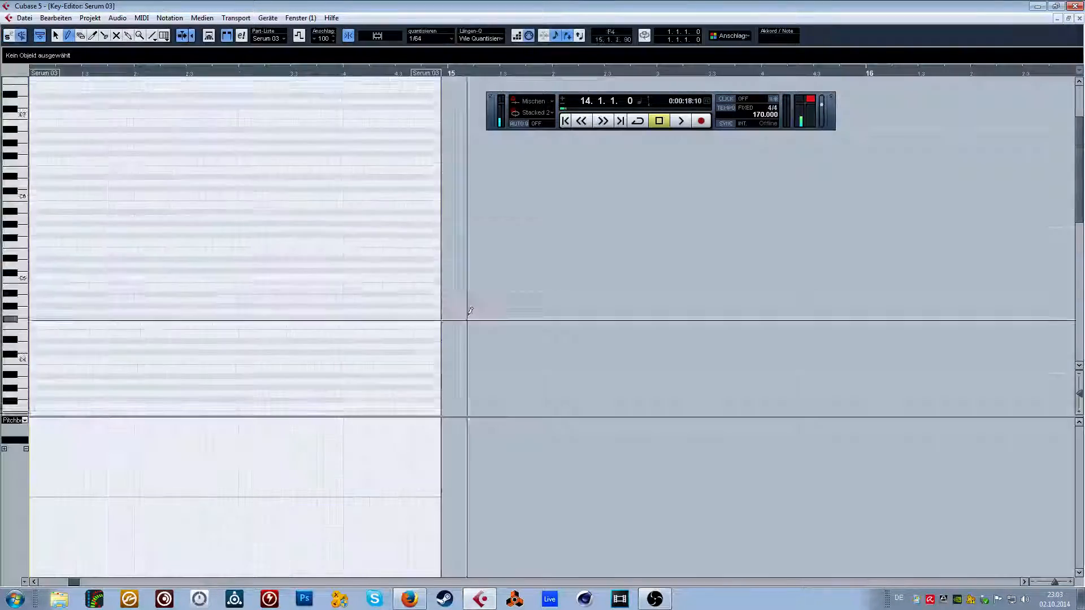
# Set the quantize value to 1/16 and draw a two-beat B0 note from 14.1.1.0 to 14.3.1.0.
pyautogui.click(429, 38)
pyautogui.click(438, 97)
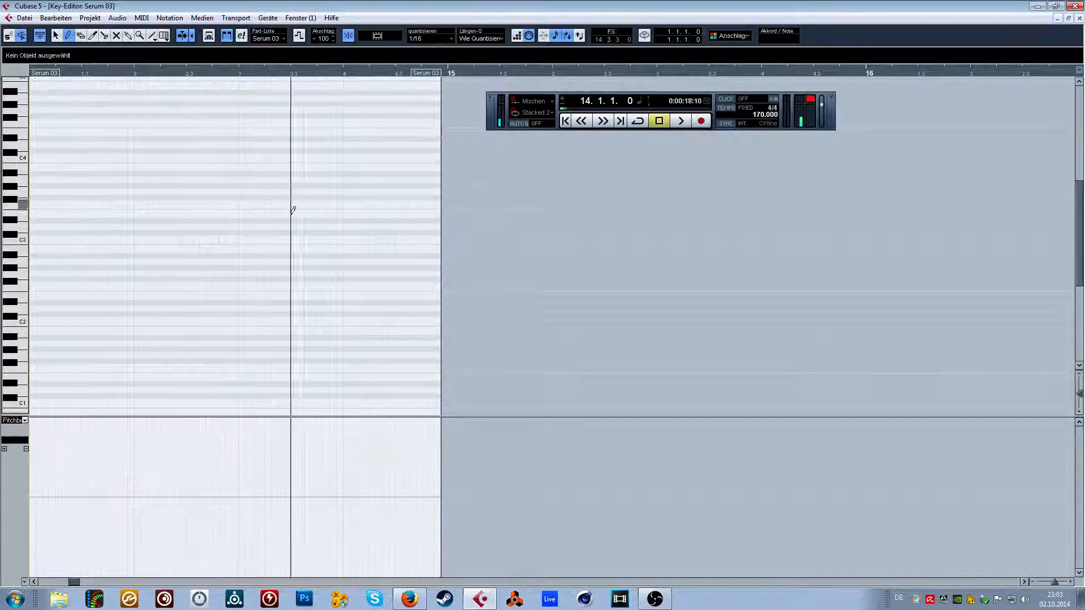
pyautogui.click(61, 319)
pyautogui.scroll(-2, 74, 276)
pyautogui.hotkey('ctrl', 'z')
pyautogui.click(38, 263)
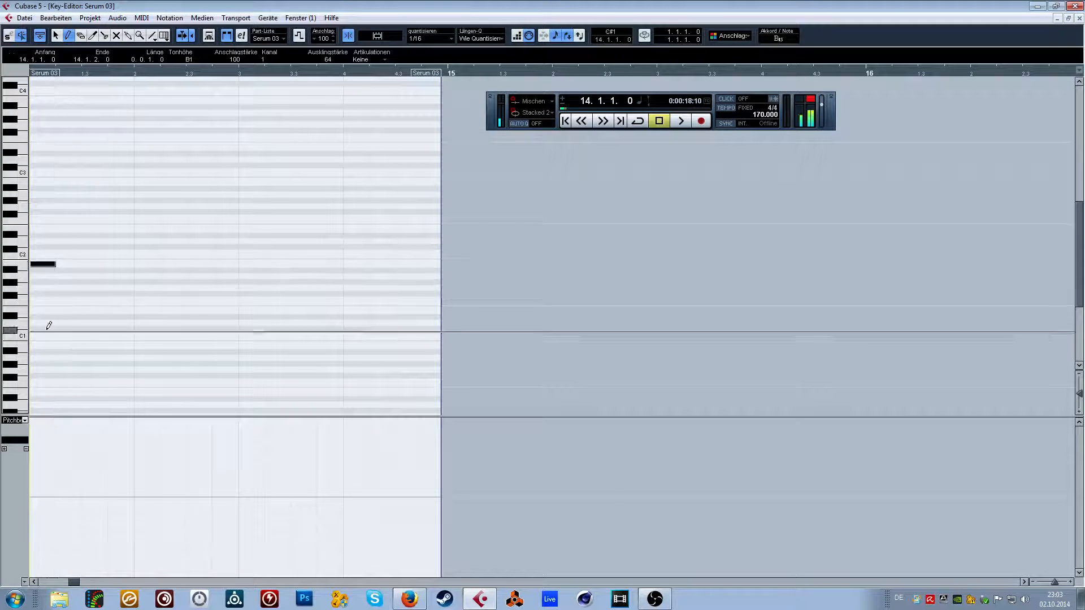
pyautogui.hotkey('ctrl', 'z')
pyautogui.moveTo(44, 345); pyautogui.dragTo(116, 344)
pyautogui.scroll(-2, 246, 340)
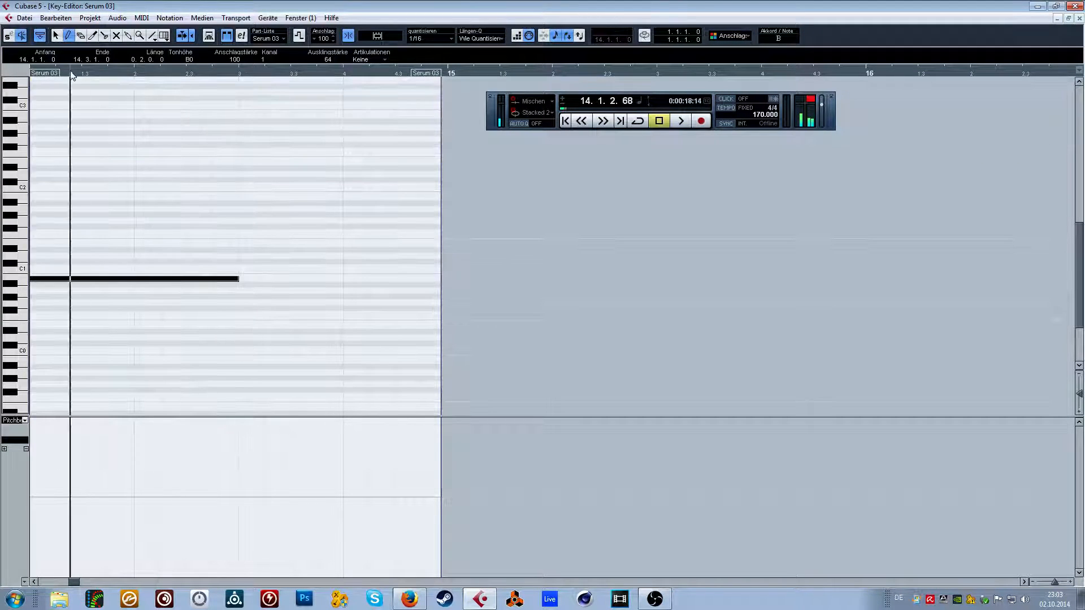
# Set quantize to 1/64, draw a pitchbend fall from zero at beat 14.2 to the minimum at beat 14.3, and audition it.
pyautogui.click(430, 38)
pyautogui.click(439, 119)
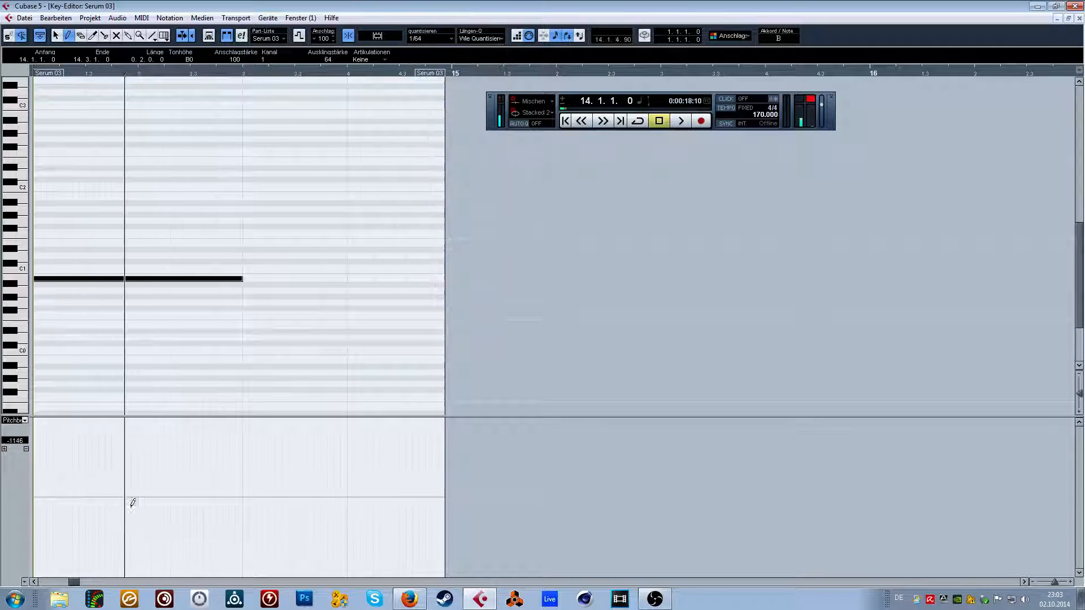
pyautogui.moveTo(138, 497); pyautogui.dragTo(237, 576)
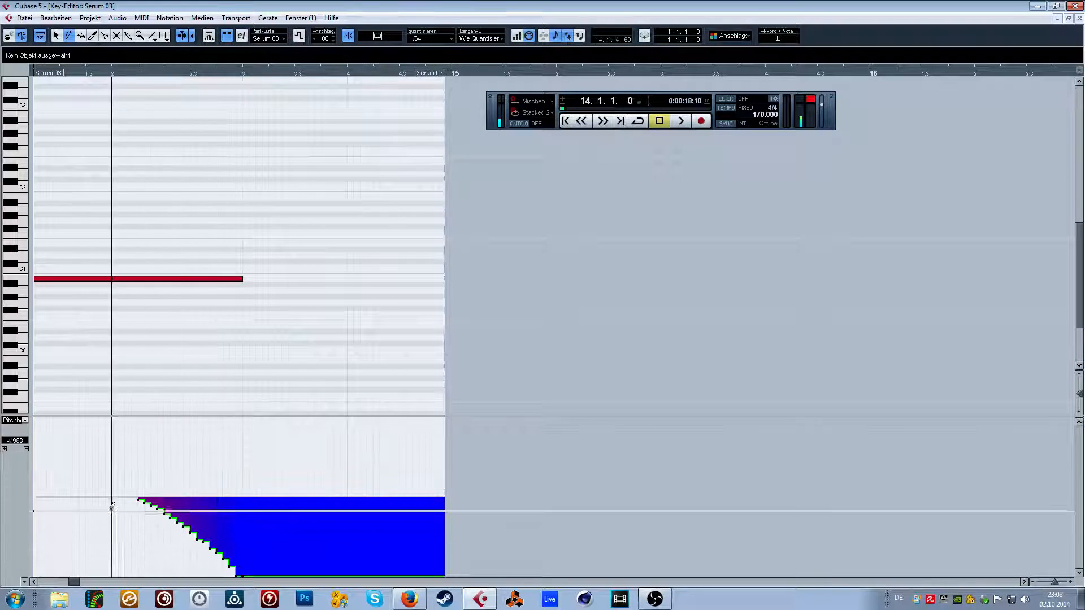
pyautogui.click(35, 496)
pyautogui.press('space')
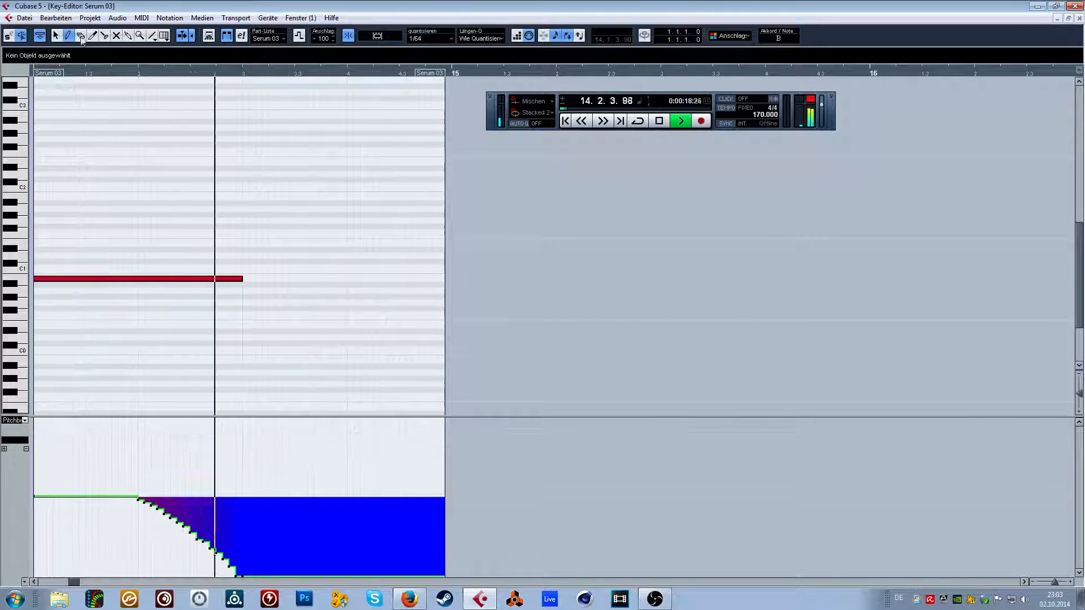
pyautogui.click(56, 35)
pyautogui.press('space')
pyautogui.click(35, 498)
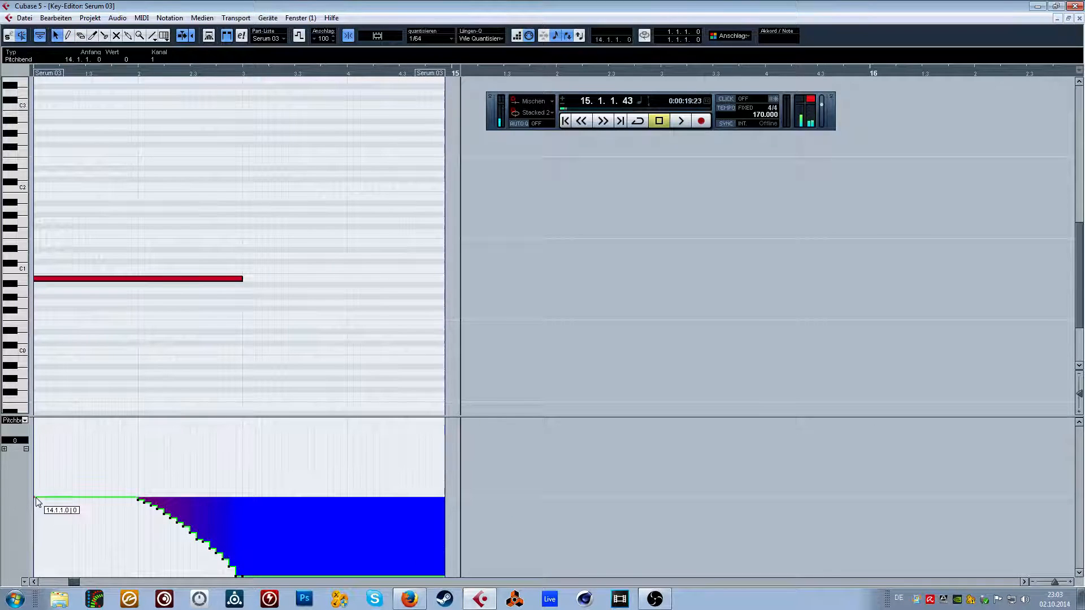
# Show the CC 1 (Modulation) lane, draw a modulation hump peaking just before beat 14.2, and audition it.
pyautogui.click(25, 421)
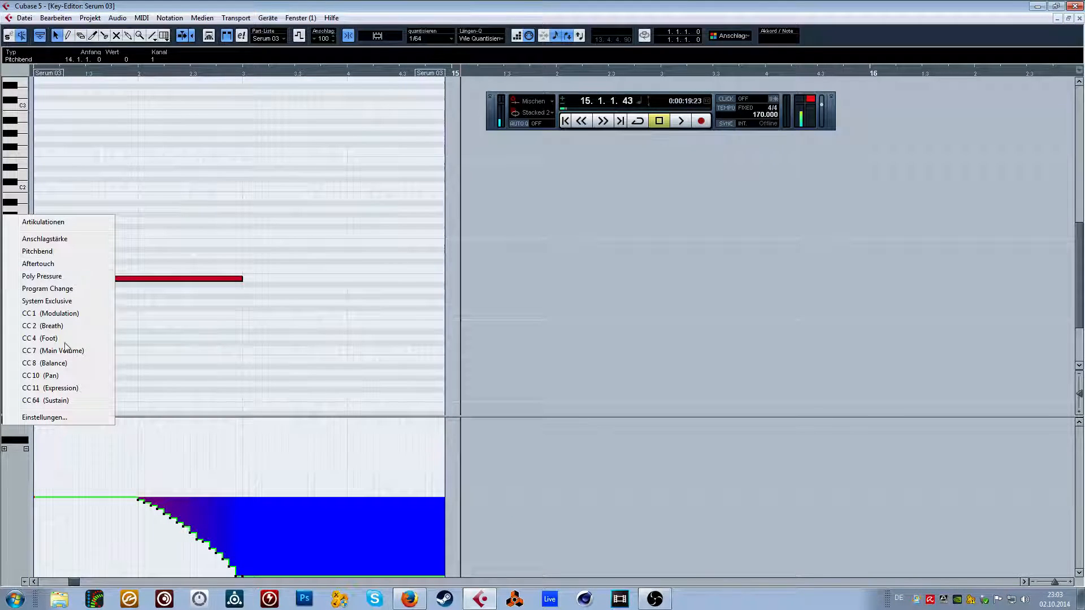
pyautogui.click(63, 314)
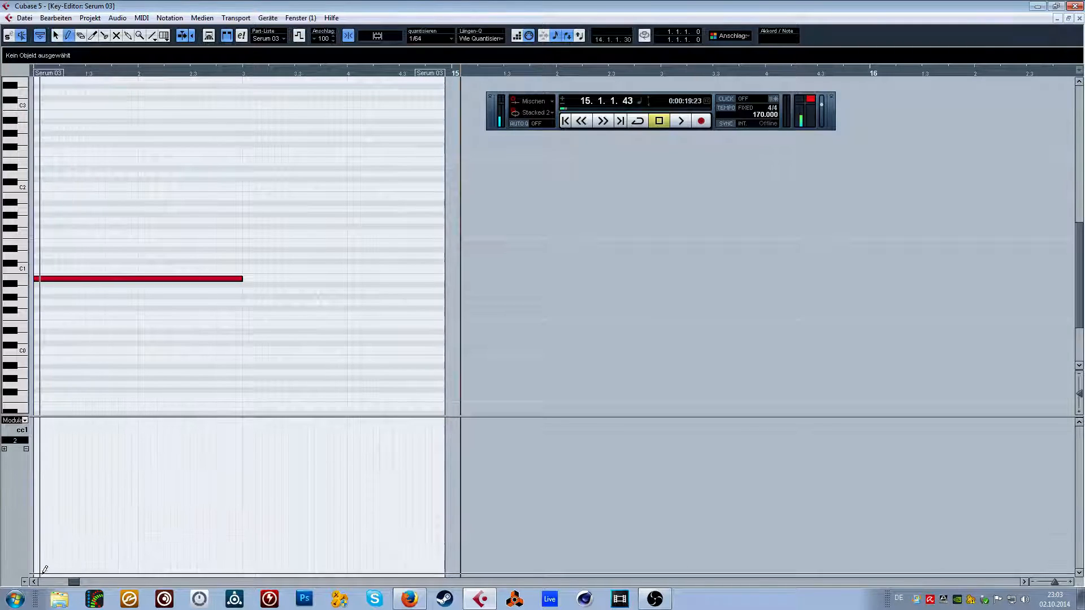
pyautogui.moveTo(35, 573)
pyautogui.mouseDown()
pyautogui.moveTo(61, 556)
pyautogui.moveTo(92, 432)
pyautogui.moveTo(261, 570)
pyautogui.mouseUp()
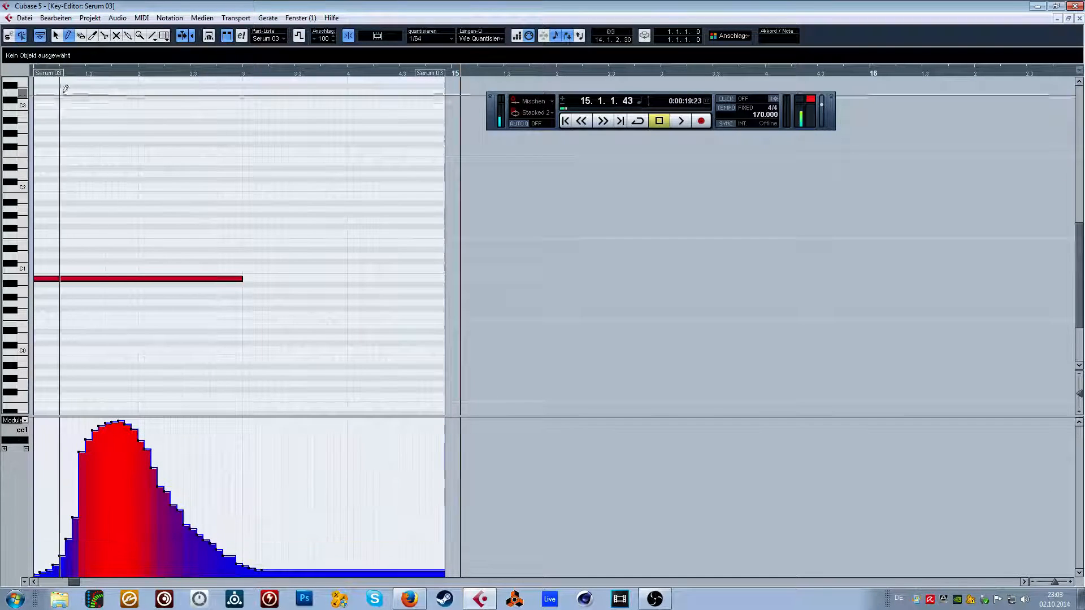
pyautogui.click(64, 73)
pyautogui.press('space')
# Redraw the modulation hump as a broader curve spanning the first two beats of bar 14 and audition it.
pyautogui.press('space')
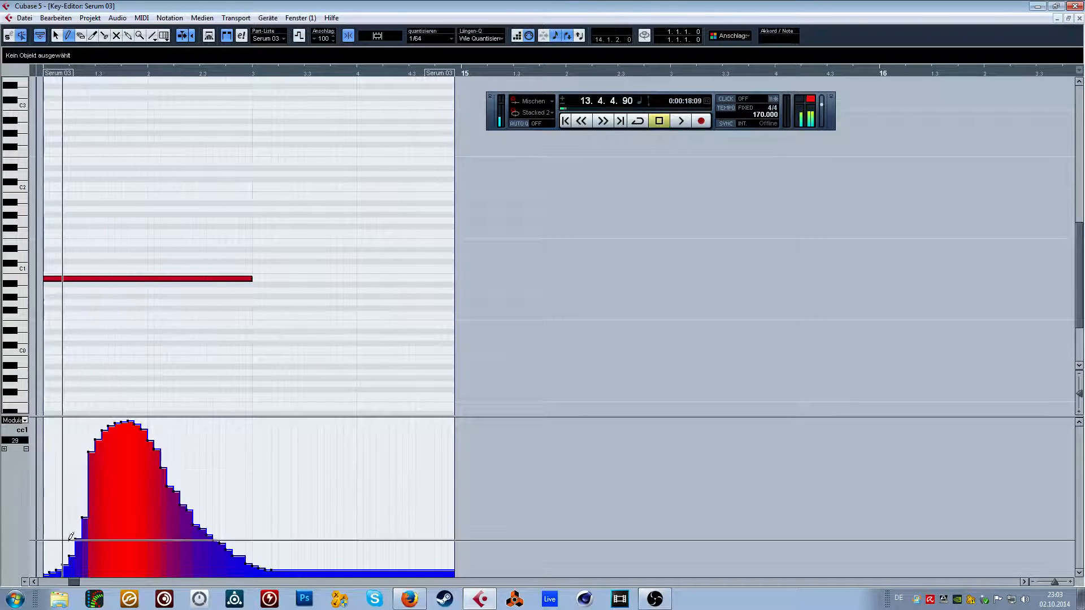
pyautogui.moveTo(46, 571)
pyautogui.mouseDown()
pyautogui.moveTo(129, 443)
pyautogui.moveTo(181, 430)
pyautogui.moveTo(248, 572)
pyautogui.mouseUp()
pyautogui.click(83, 73)
pyautogui.press('space')
pyautogui.click(56, 73)
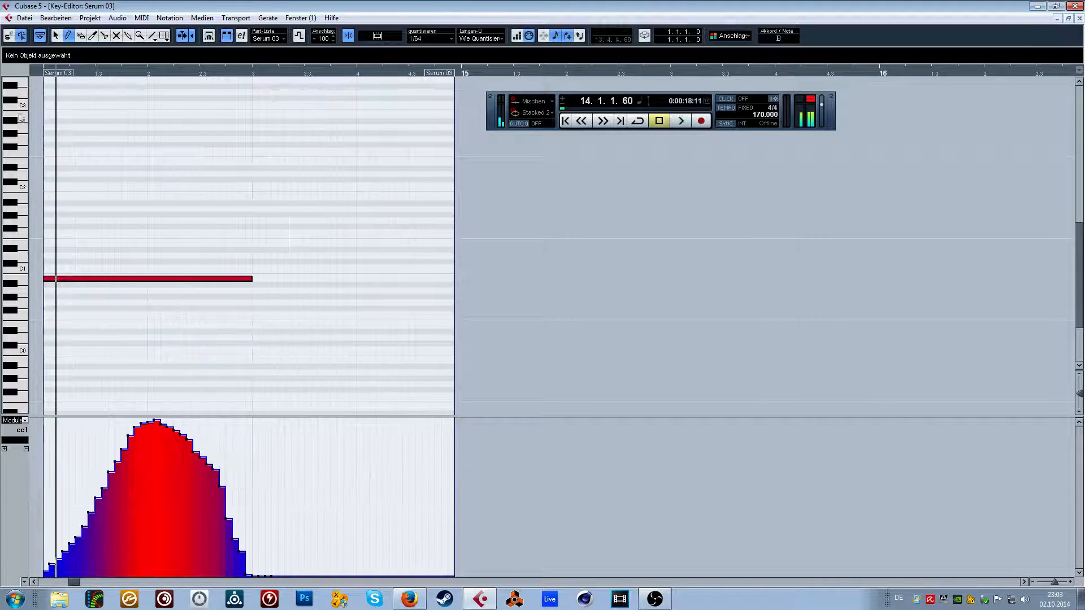
pyautogui.moveTo(48, 562)
pyautogui.mouseDown()
pyautogui.moveTo(117, 429)
pyautogui.moveTo(150, 421)
pyautogui.moveTo(272, 573)
pyautogui.mouseUp()
pyautogui.press('space')
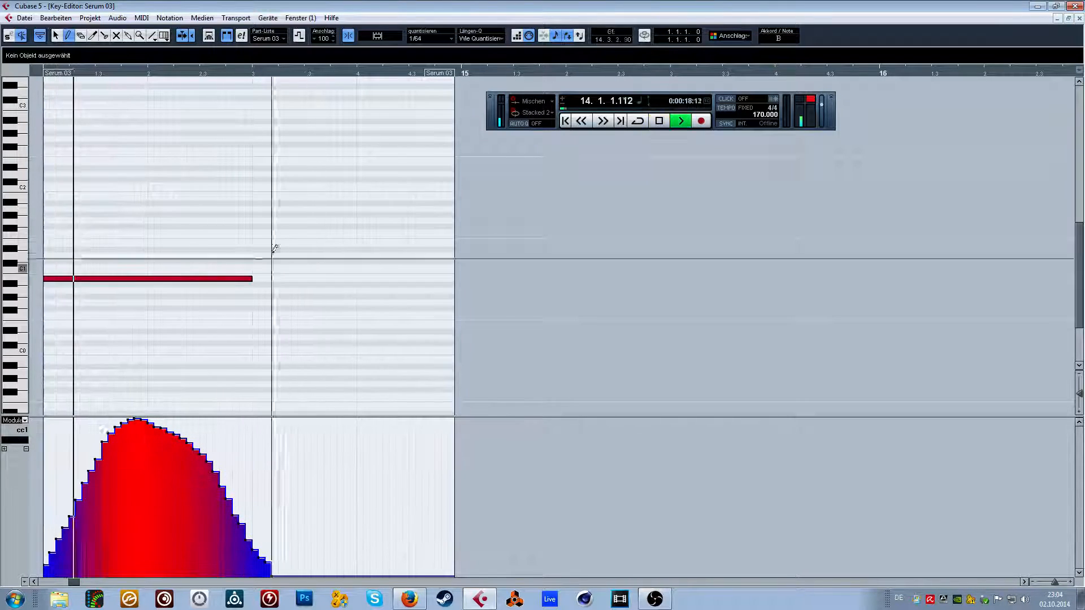
pyautogui.press('space')
# Redraw the modulation hump with a steep rise right after the note start and a gradual fall towards beat 14.3, and audition it.
pyautogui.moveTo(74, 582); pyautogui.dragTo(67, 582)
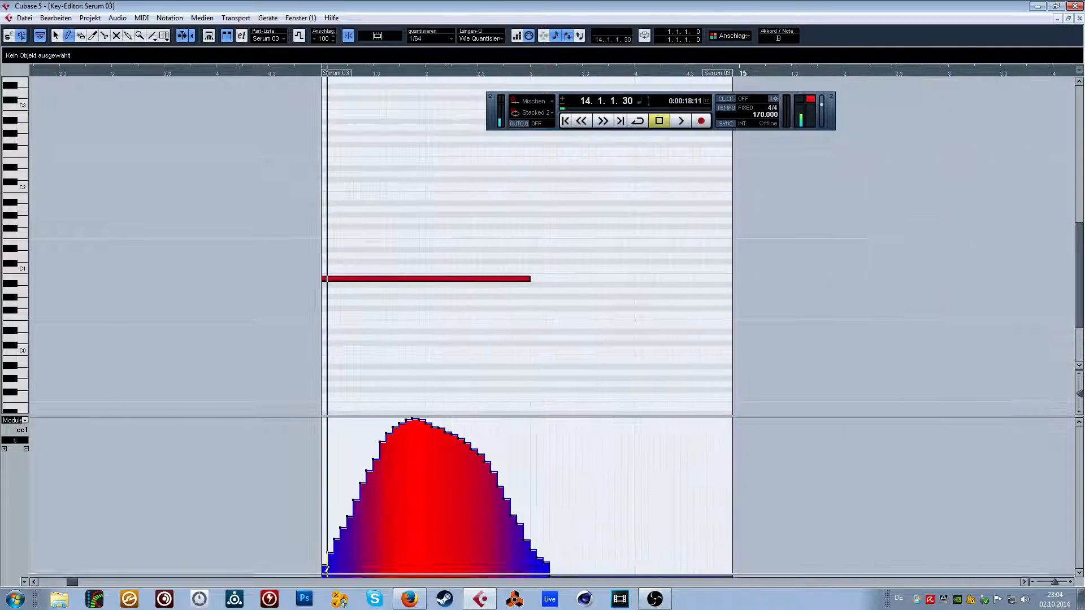
pyautogui.moveTo(336, 520)
pyautogui.mouseDown()
pyautogui.moveTo(341, 425)
pyautogui.moveTo(402, 423)
pyautogui.moveTo(525, 574)
pyautogui.mouseUp()
pyautogui.press('space')
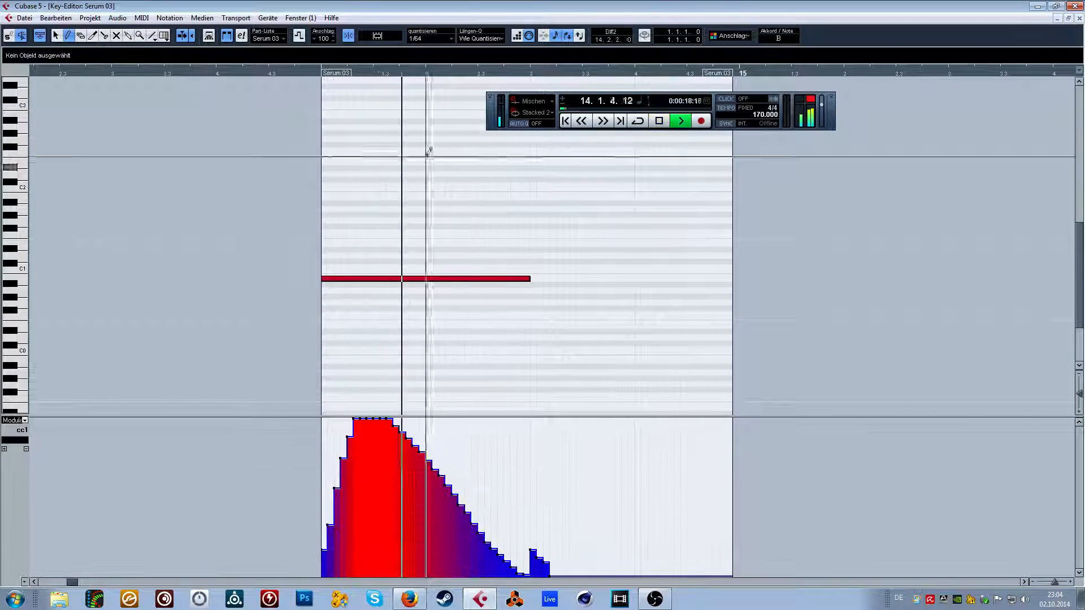
pyautogui.click(311, 80)
pyautogui.hotkey('ctrl', 'z')
pyautogui.click(314, 73)
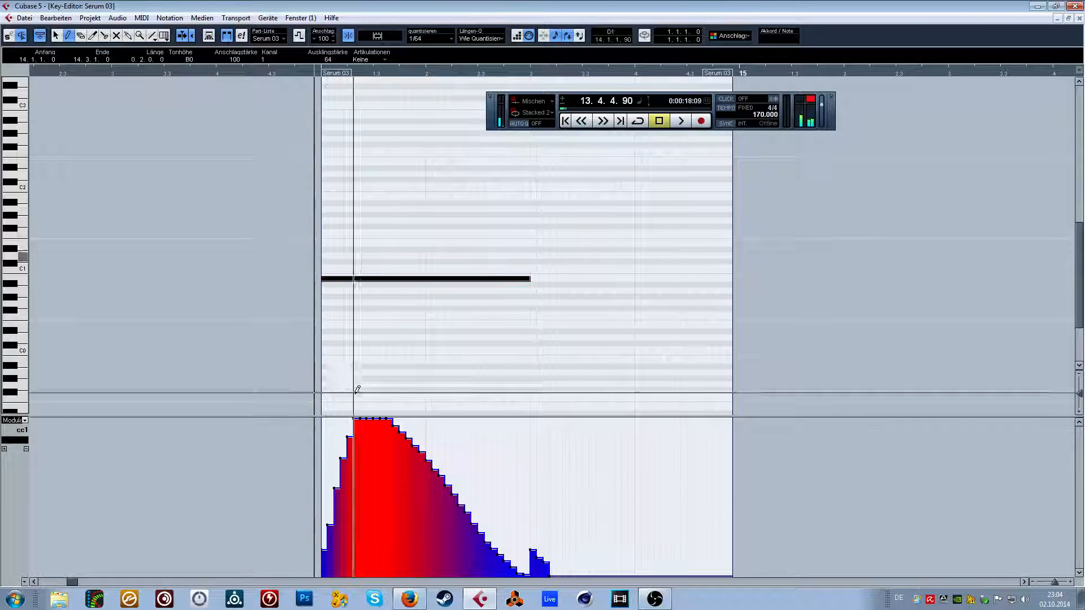
# Round off the peak of the modulation hump, make its fall to beat 14.3 fuller, audition it and return to the arrangement.
pyautogui.moveTo(350, 447)
pyautogui.mouseDown()
pyautogui.moveTo(354, 420)
pyautogui.moveTo(396, 422)
pyautogui.mouseUp()
pyautogui.moveTo(431, 439)
pyautogui.mouseDown()
pyautogui.moveTo(380, 419)
pyautogui.moveTo(449, 445)
pyautogui.moveTo(531, 557)
pyautogui.mouseUp()
pyautogui.press('space')
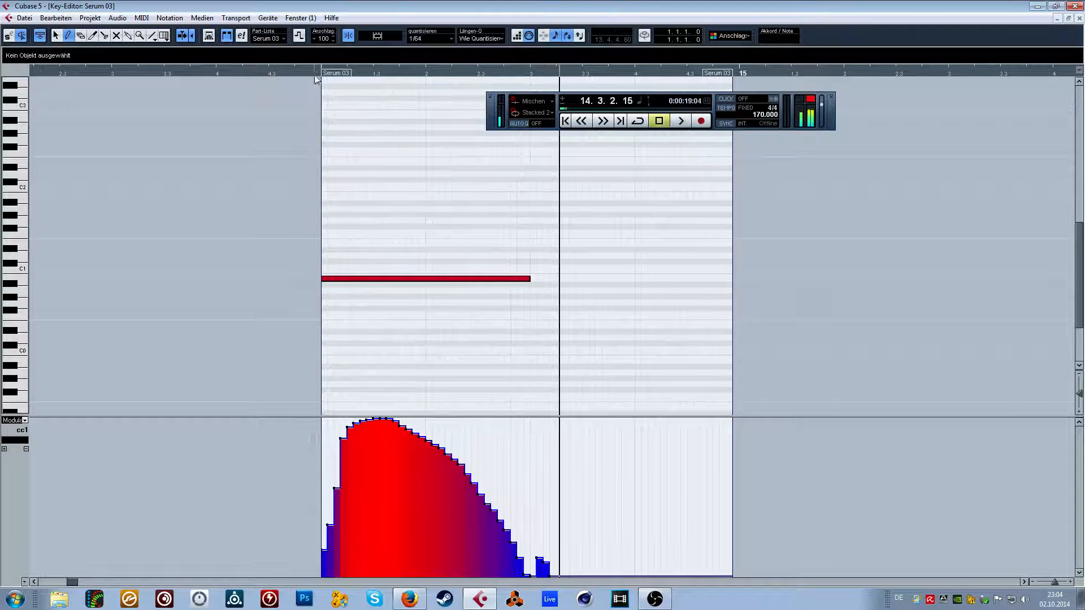
pyautogui.press('space')
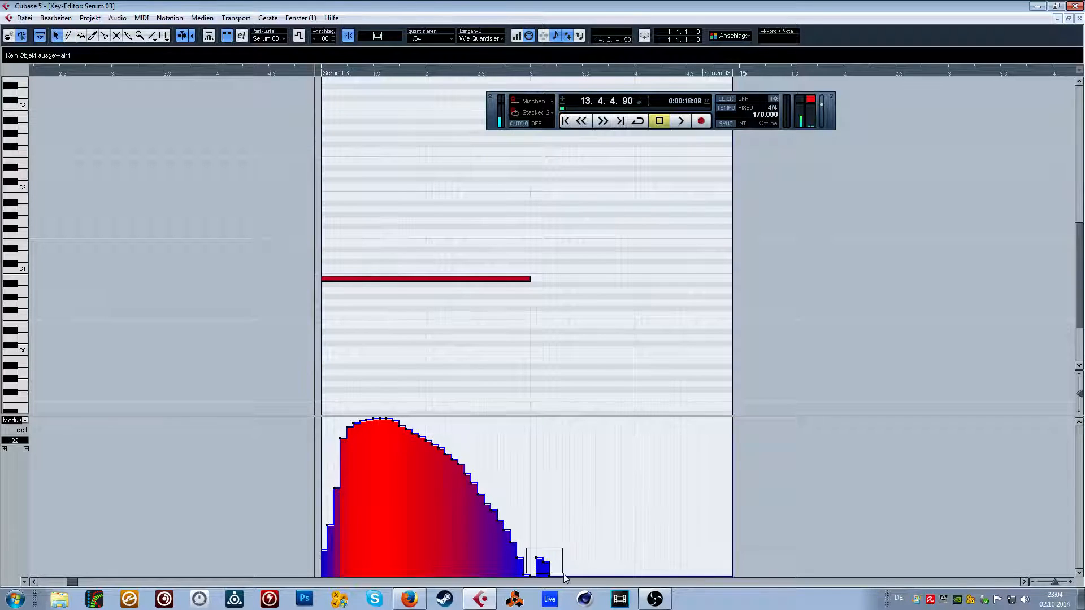
pyautogui.click(1079, 18)
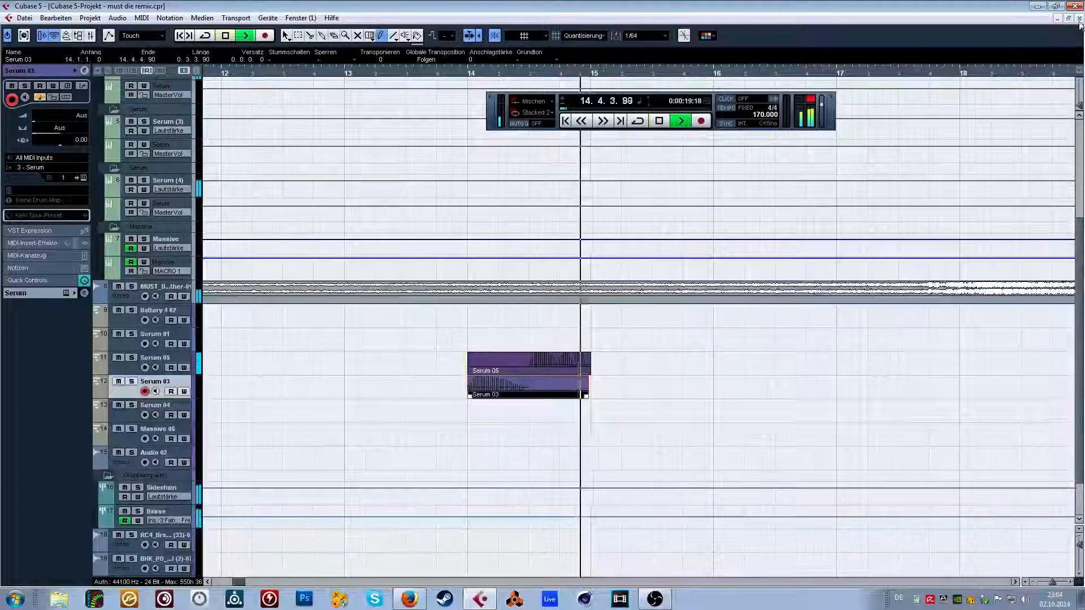
# Solo the Serum 03 track, place the playhead at 12.2.2.30 and show the insert effects of its instrument channel.
pyautogui.press('space')
pyautogui.click(261, 74)
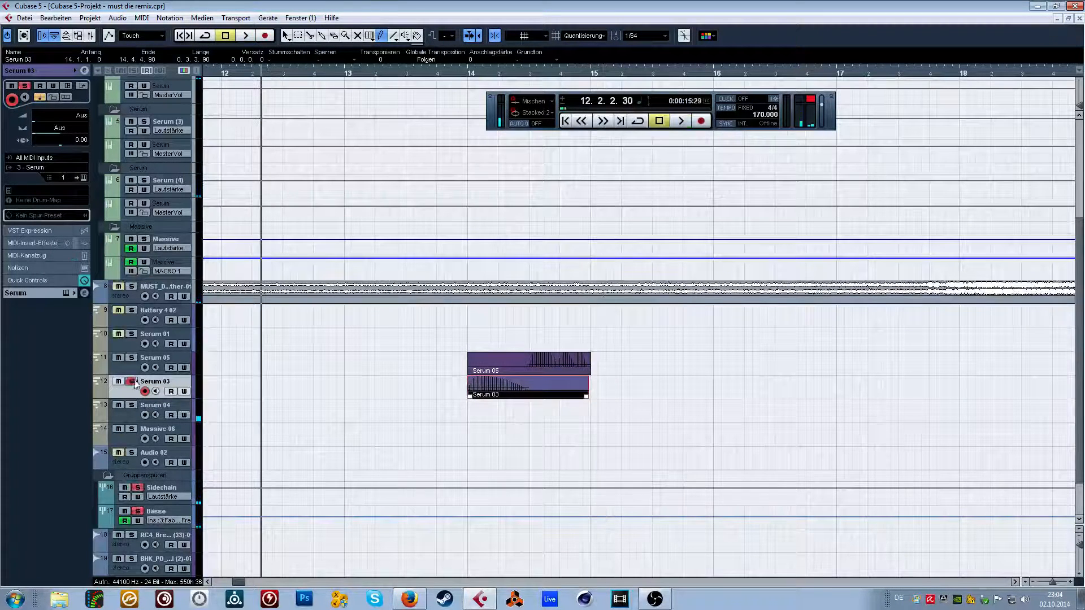
pyautogui.press('space')
pyautogui.click(38, 294)
pyautogui.click(21, 157)
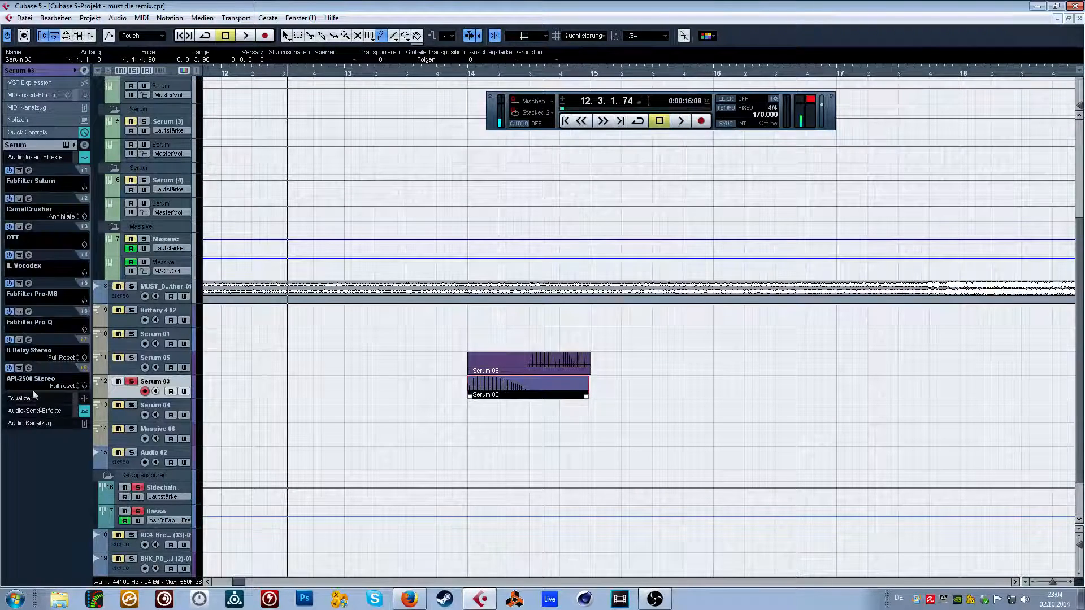
# Bypass the H-Delay Stereo insert of Serum 03, close the plug-in and take the track out of solo.
pyautogui.click(28, 339)
pyautogui.press('space')
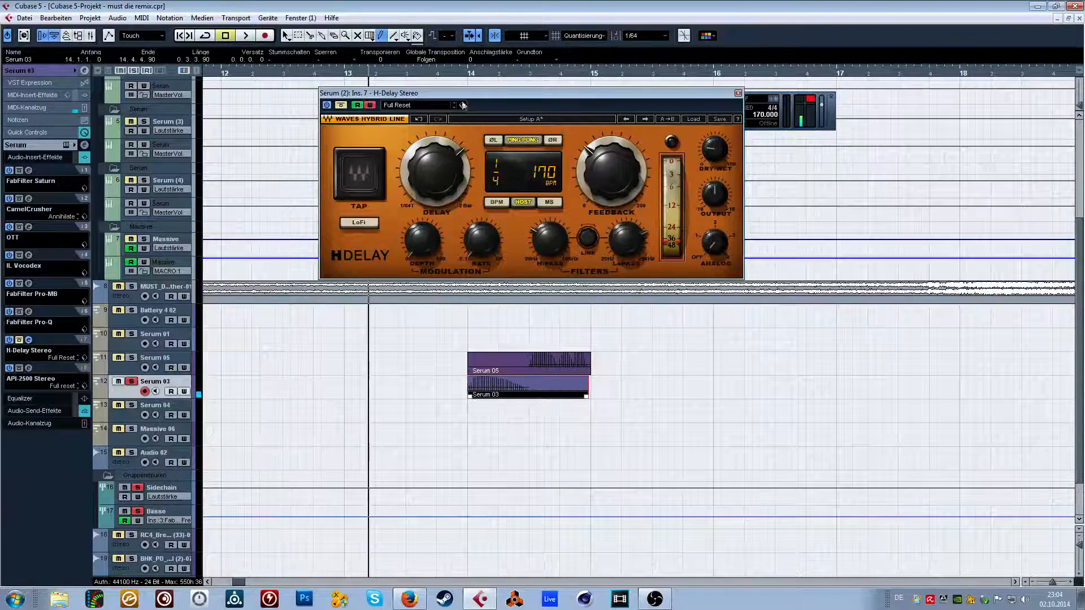
pyautogui.press('space')
pyautogui.click(738, 92)
pyautogui.press('s')
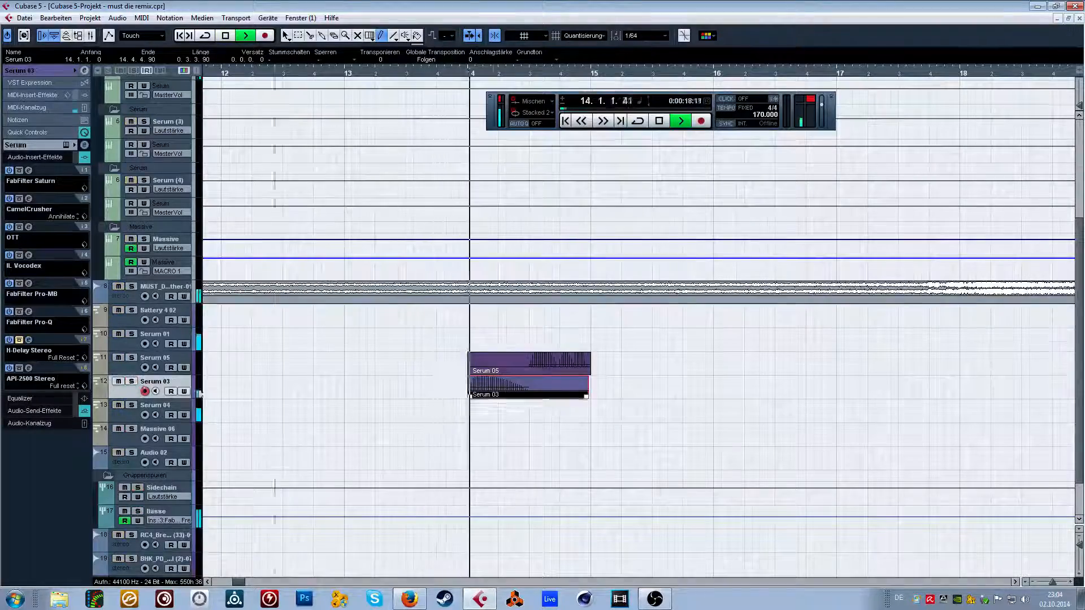
# Audition the layered Serum 05 and Serum 03 basses leading into bar 14.
pyautogui.scroll(-2, 373, 201)
pyautogui.moveTo(311, 72); pyautogui.dragTo(339, 53)
pyautogui.press('space')
pyautogui.moveTo(323, 406); pyautogui.dragTo(184, 314)
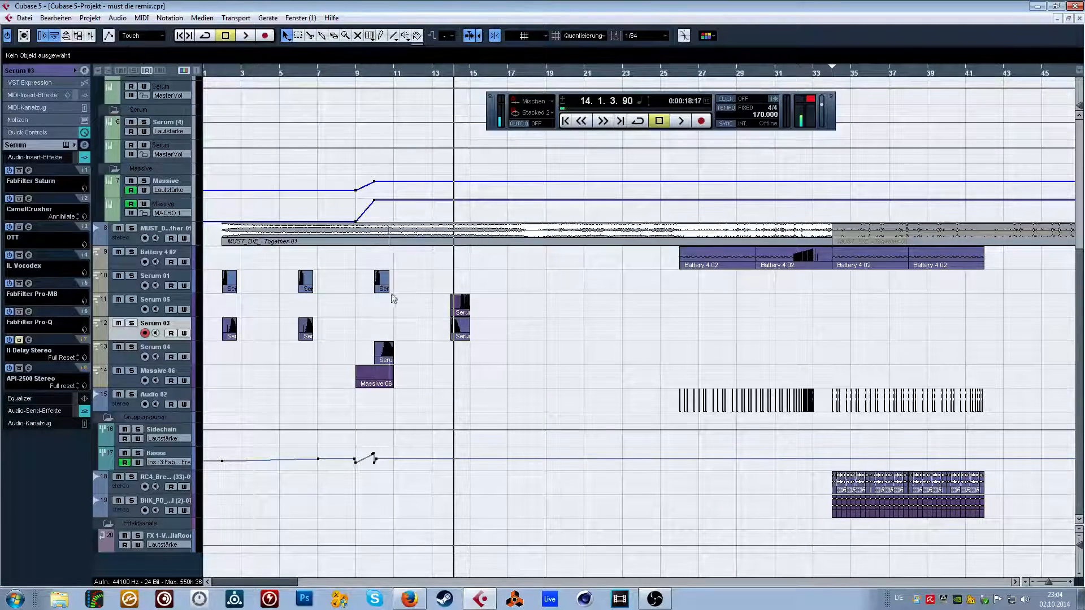
# View the VST instruments list, restore the full-size arrangement and audition the remix from 2.1.1.60.
pyautogui.moveTo(230, 72); pyautogui.dragTo(223, 73)
pyautogui.press('F11')
pyautogui.press('F11')
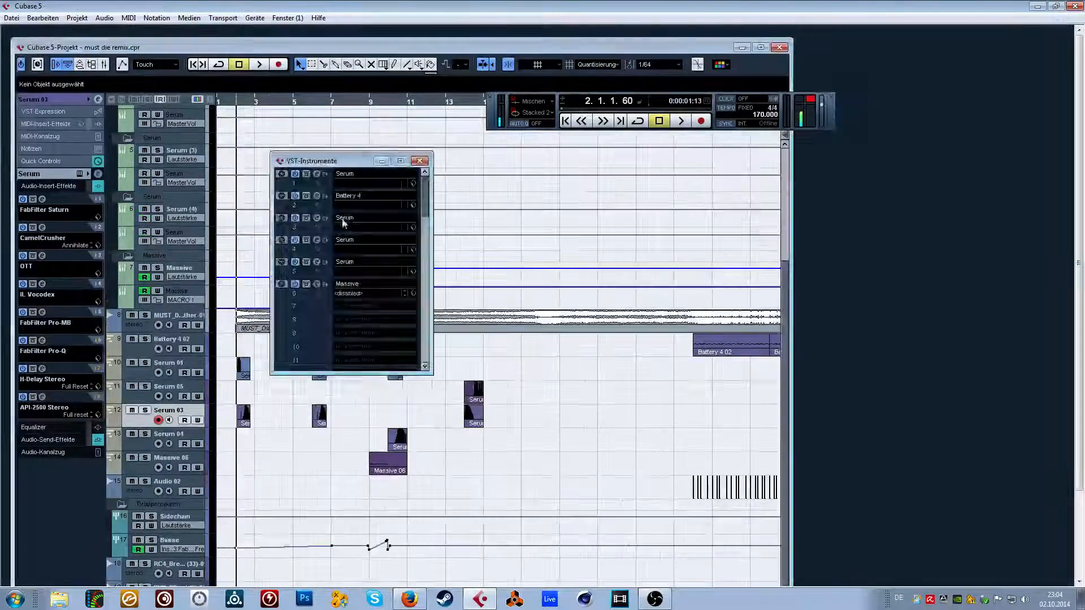
pyautogui.doubleClick(457, 48)
pyautogui.press('space')
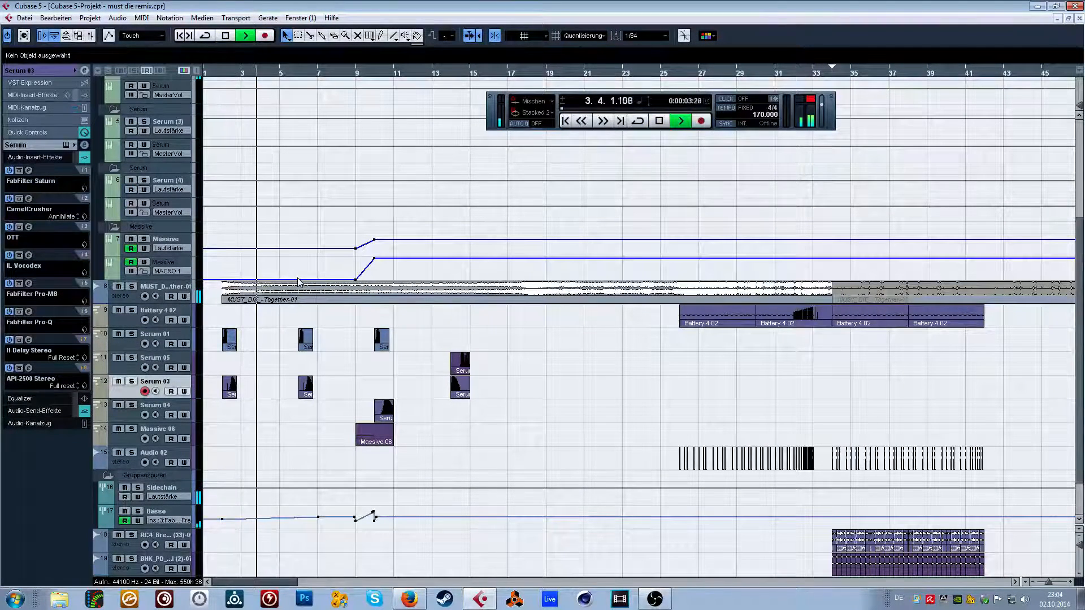
pyautogui.press('space')
# Copy all Serum and Massive bass parts of bars 2 to 15 so the copies start at 18.1.1.0, and set quantize to 1/16.
pyautogui.moveTo(220, 73); pyautogui.dragTo(218, 93)
pyautogui.click(167, 513)
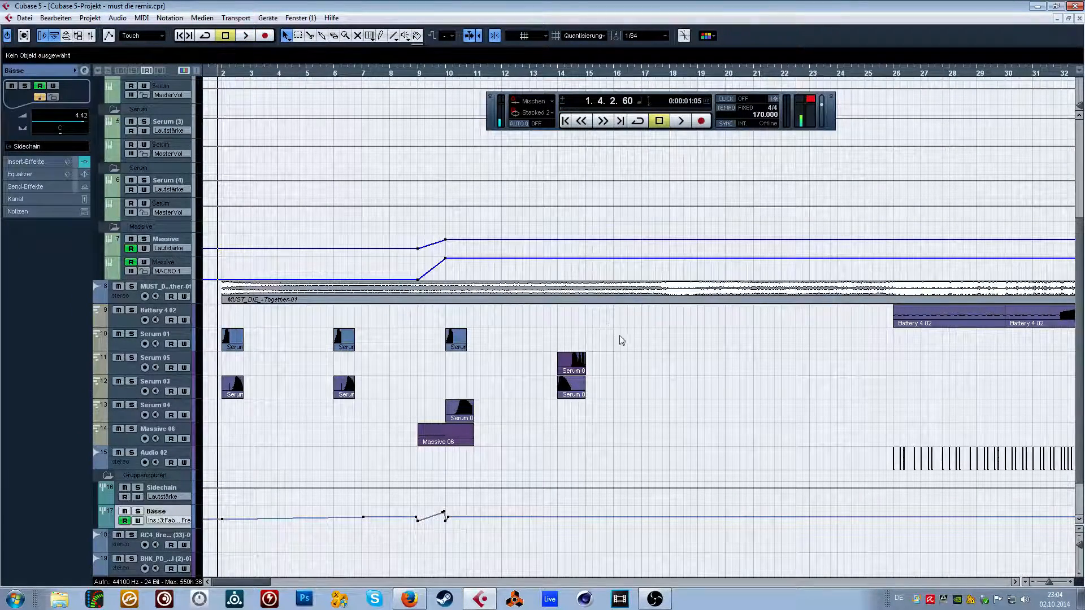
pyautogui.moveTo(263, 440); pyautogui.dragTo(189, 437)
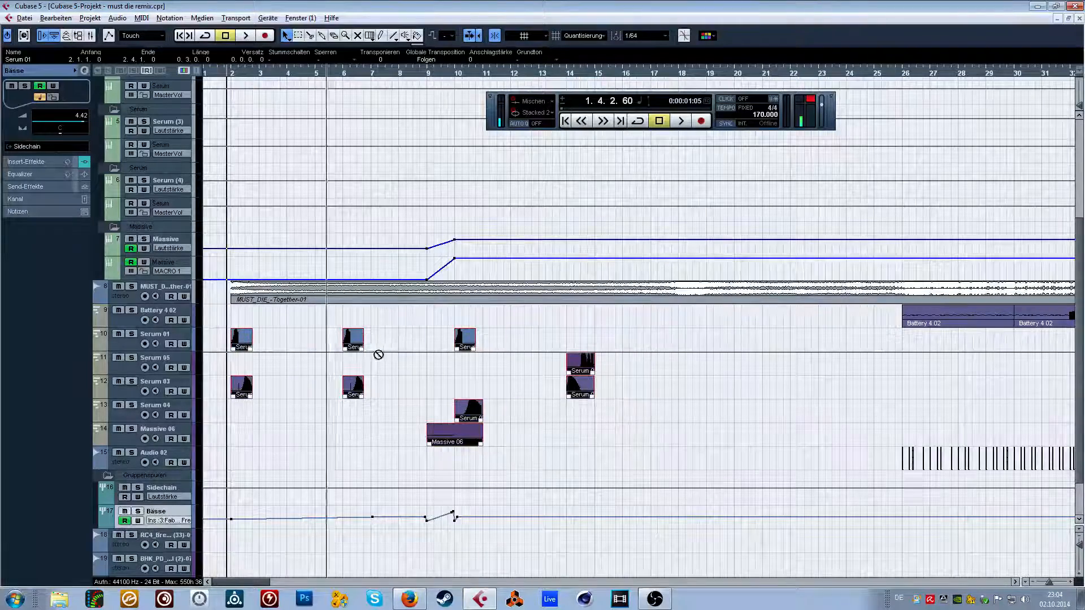
pyautogui.moveTo(239, 346); pyautogui.dragTo(690, 346)
pyautogui.click(640, 35)
pyautogui.click(665, 95)
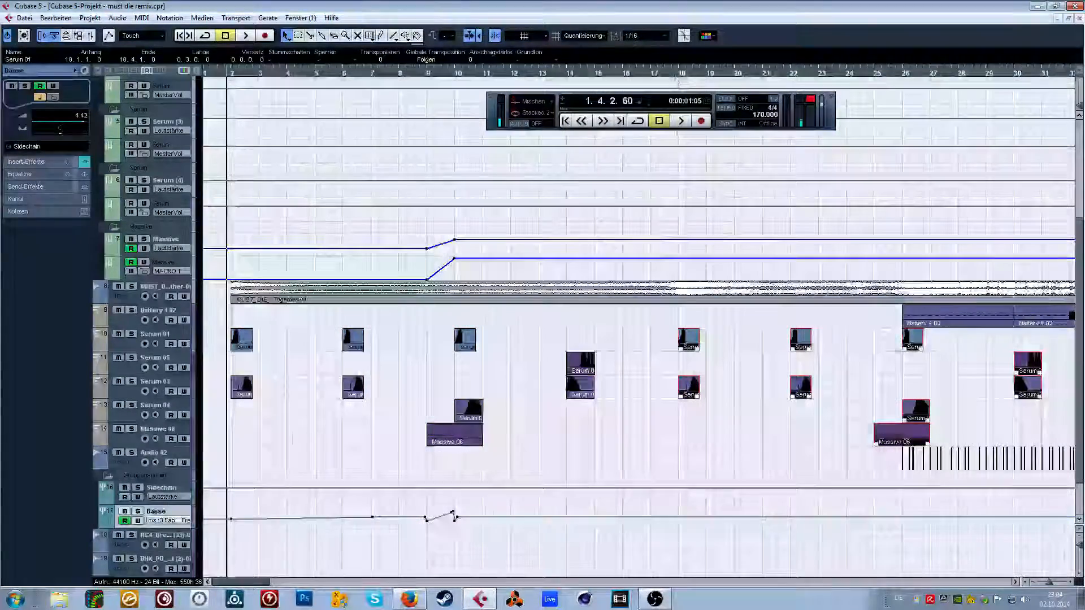
# Audition the arrangement from about bar 14 towards the copied bass parts and deselect them.
pyautogui.moveTo(670, 73); pyautogui.dragTo(667, 215)
pyautogui.moveTo(413, 74); pyautogui.dragTo(194, 56)
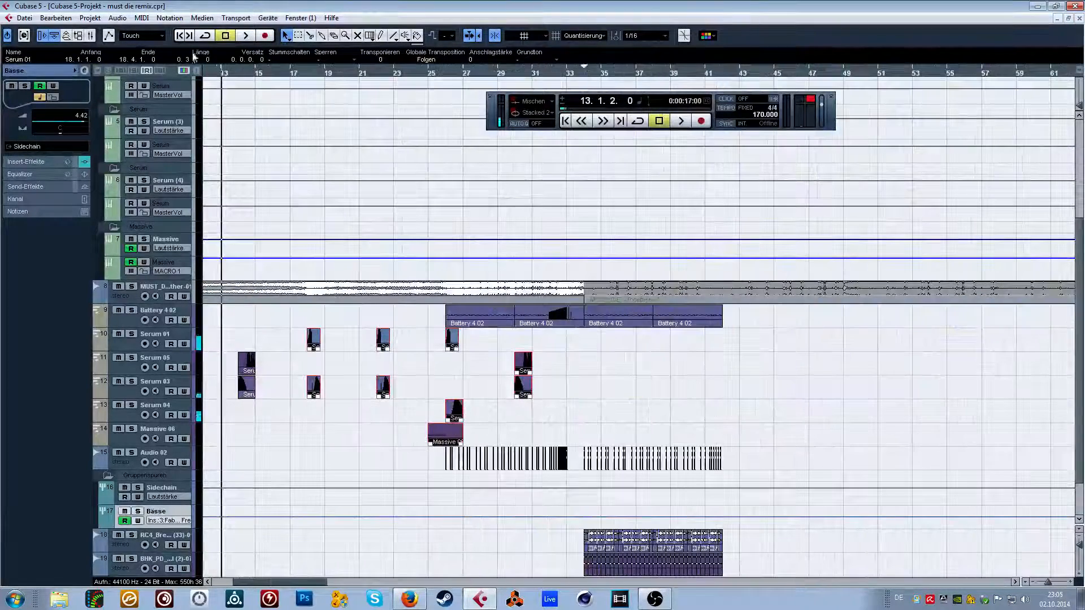
pyautogui.scroll(-2, 343, 141)
pyautogui.moveTo(301, 68); pyautogui.dragTo(250, 68)
pyautogui.moveTo(266, 73); pyautogui.dragTo(247, 136)
pyautogui.press('space')
pyautogui.click(321, 346)
# Show the insert effects of the Bässe group and open its FabFilter Micro plug-in.
pyautogui.click(172, 464)
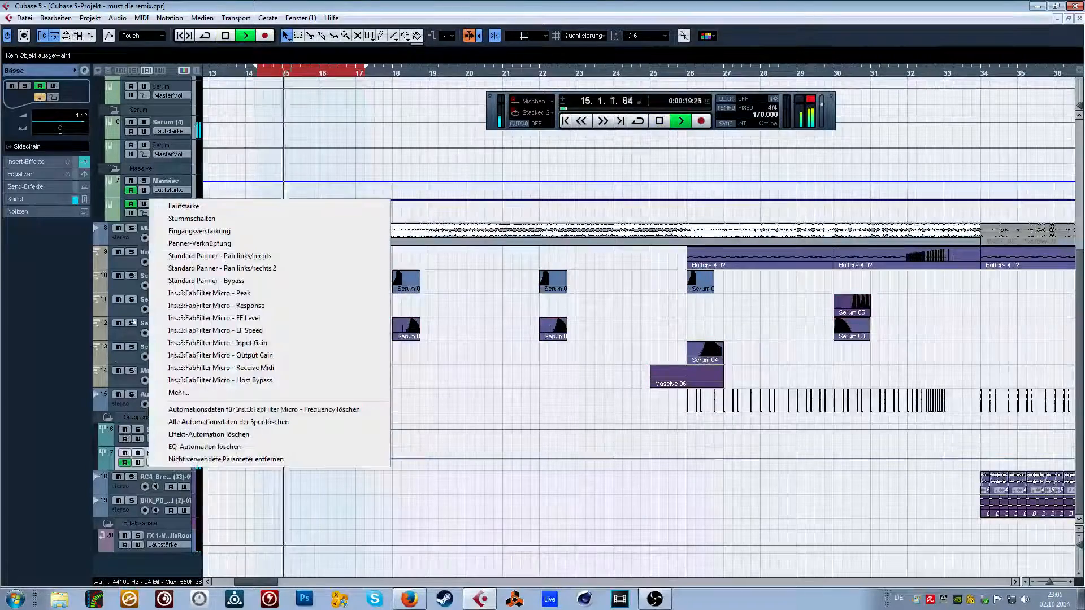
pyautogui.click(34, 302)
pyautogui.click(28, 162)
pyautogui.click(29, 152)
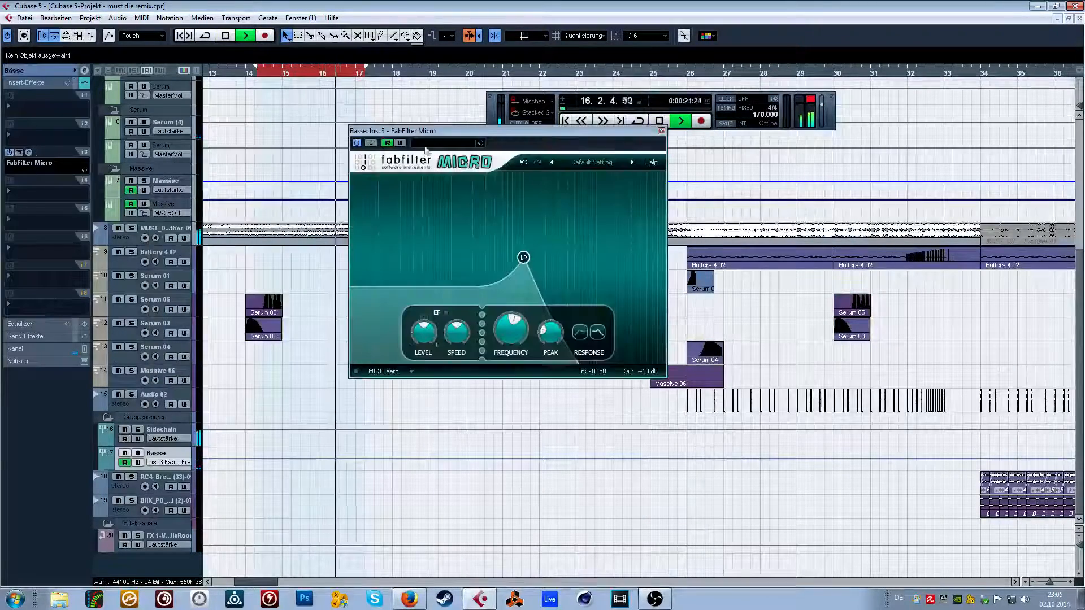
# Bypass the FabFilter Micro insert on the Bässe group, close its window and keep auditioning the copied basses.
pyautogui.click(400, 143)
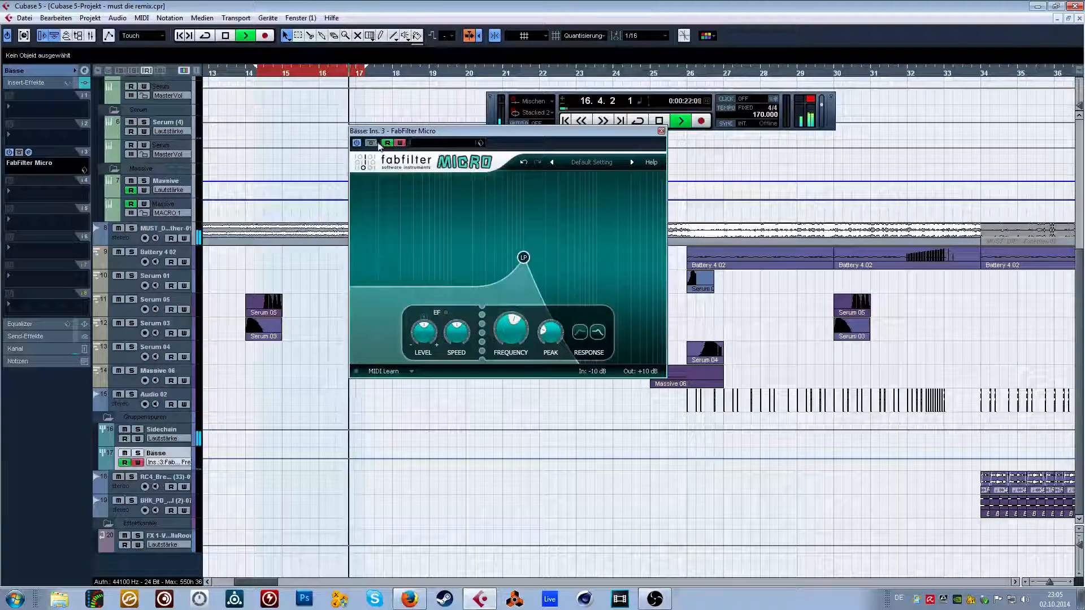
pyautogui.click(661, 131)
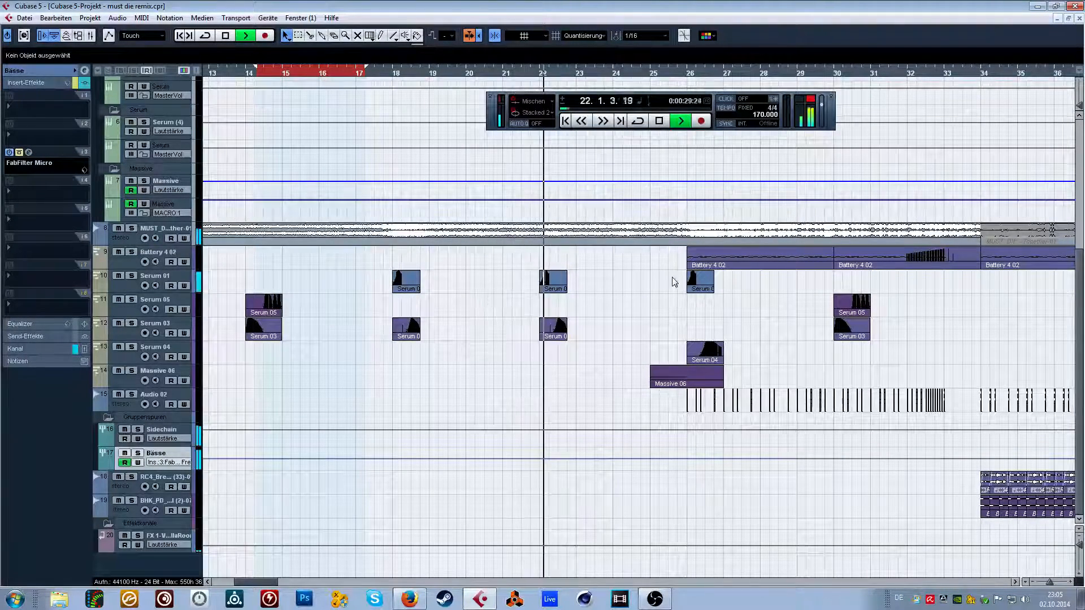
pyautogui.moveTo(742, 326); pyautogui.dragTo(740, 322)
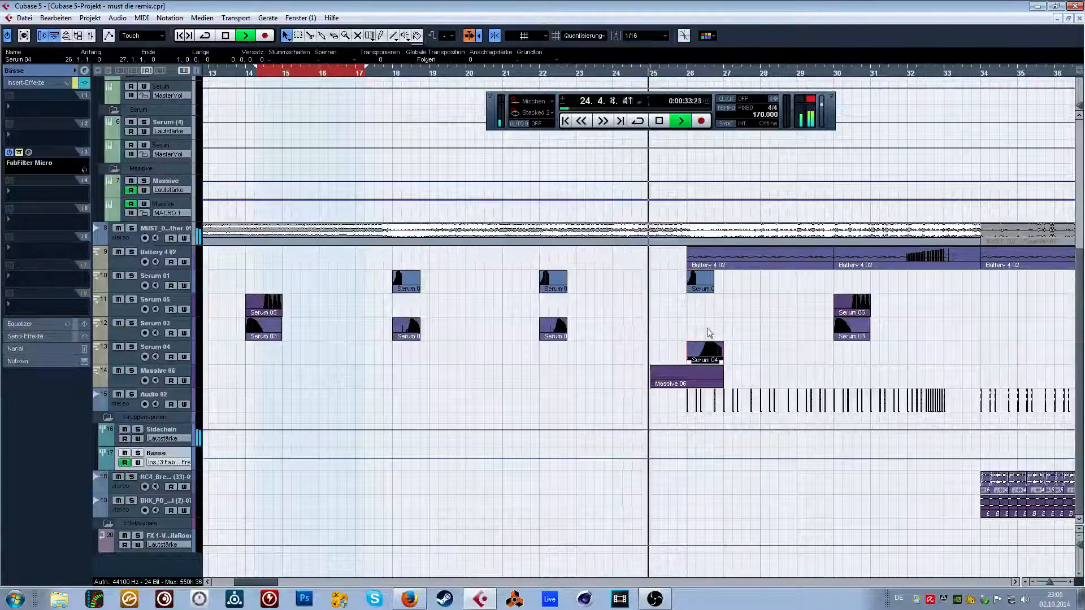
# Transpose all notes of the Serum 04 part at bar 26 down three semitones and return to the arrangement.
pyautogui.click(704, 370)
pyautogui.doubleClick(703, 361)
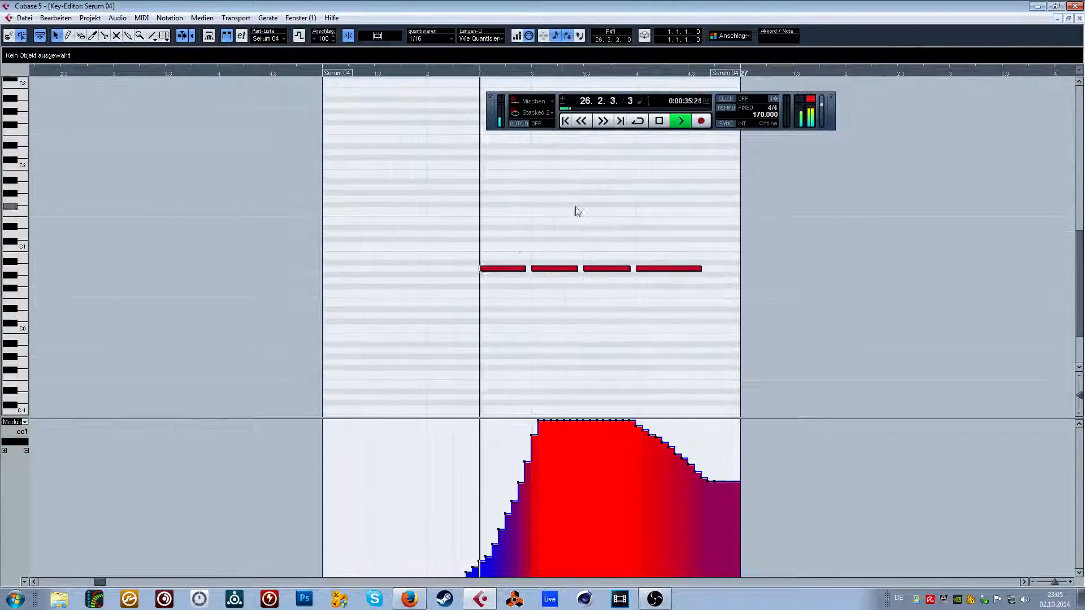
pyautogui.press('space')
pyautogui.moveTo(484, 245); pyautogui.dragTo(723, 288)
pyautogui.press('Down')
pyautogui.press('Down')
pyautogui.press('Down')
pyautogui.press('Down')
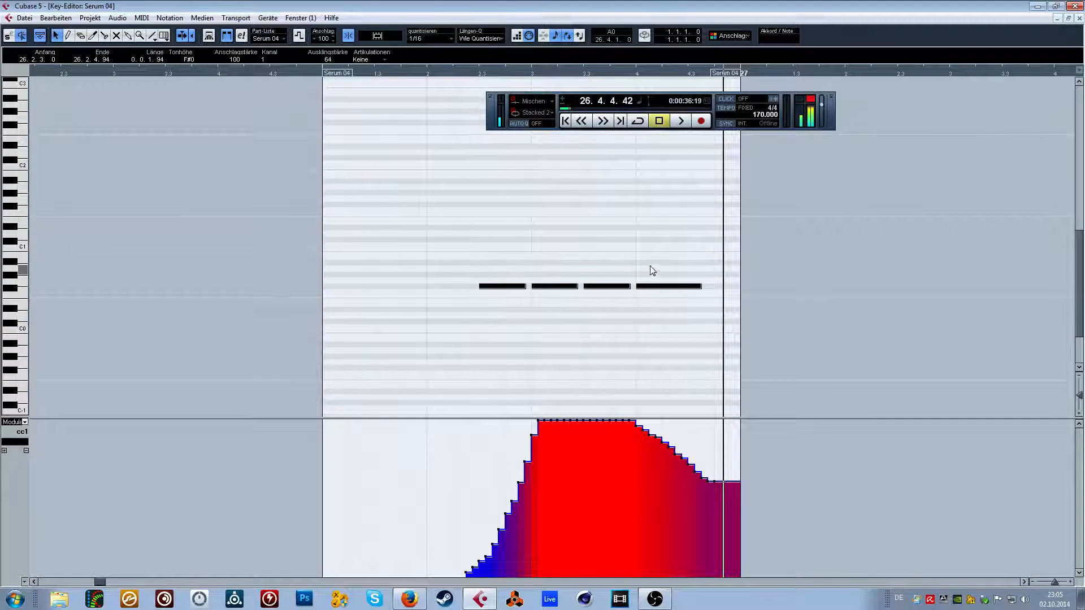
pyautogui.click(1079, 19)
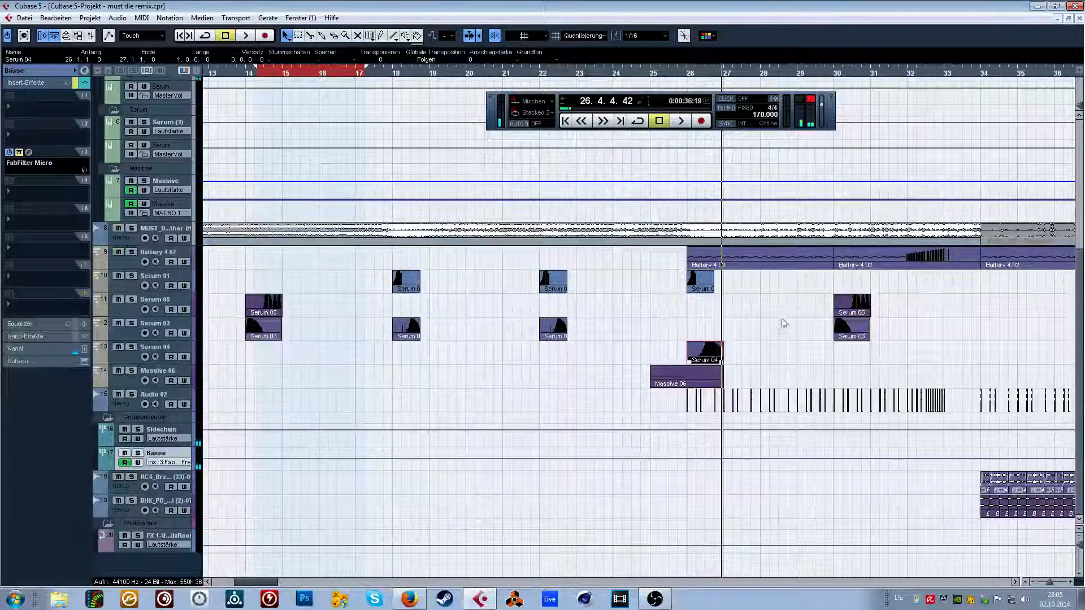
# Copy the Serum 01 and Serum 04 parts of bar 26 so the copies start at bar 27.
pyautogui.moveTo(778, 291)
pyautogui.mouseDown()
pyautogui.moveTo(930, 344)
pyautogui.moveTo(758, 290)
pyautogui.mouseUp()
pyautogui.moveTo(695, 356); pyautogui.dragTo(695, 351)
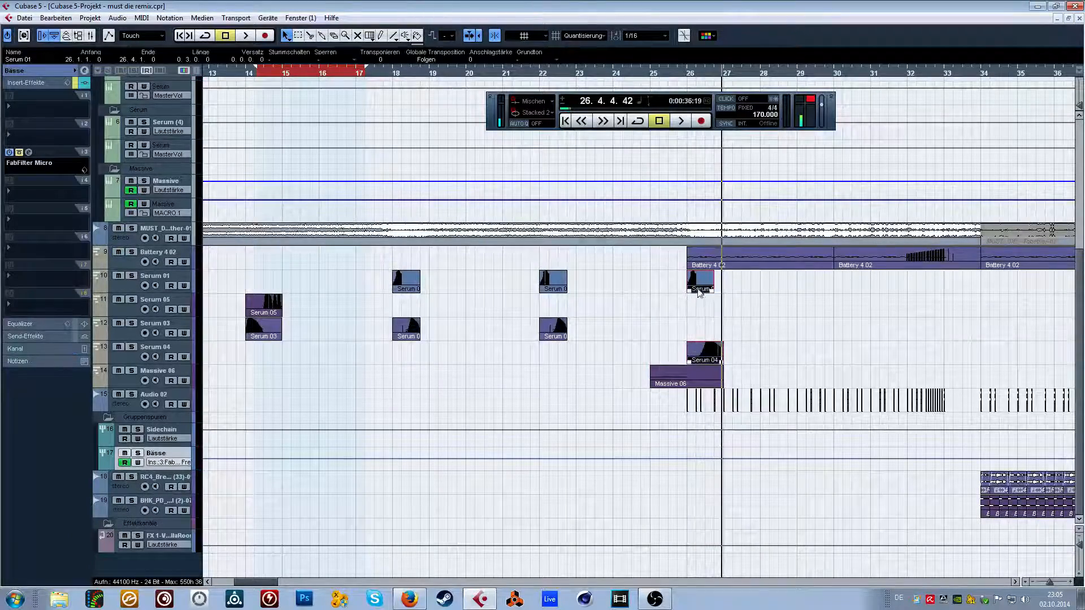
pyautogui.moveTo(697, 281); pyautogui.dragTo(733, 289)
pyautogui.moveTo(675, 74); pyautogui.dragTo(671, 93)
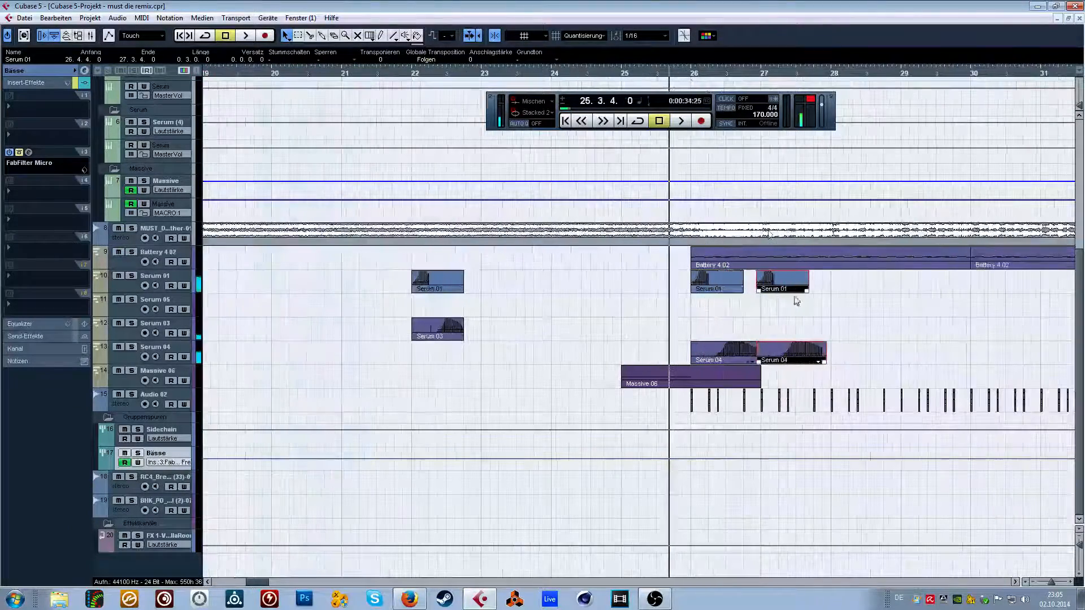
pyautogui.moveTo(774, 287); pyautogui.dragTo(780, 290)
pyautogui.moveTo(950, 308); pyautogui.dragTo(1078, 318)
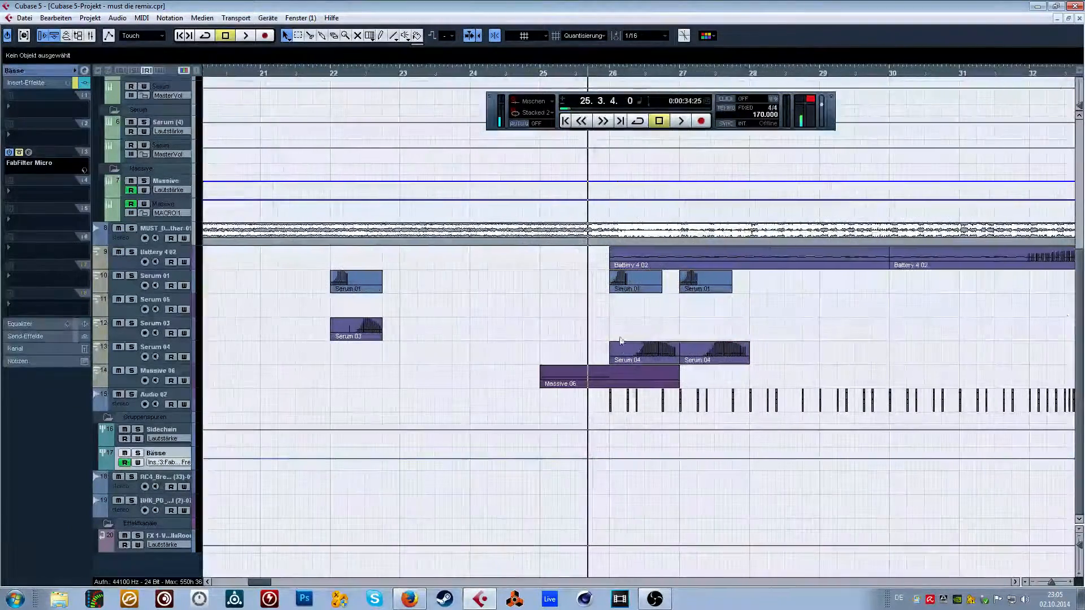
# Audition bars 26 and 27 and copy their Serum 01 and Serum 04 parts to start at bar 28.
pyautogui.press('space')
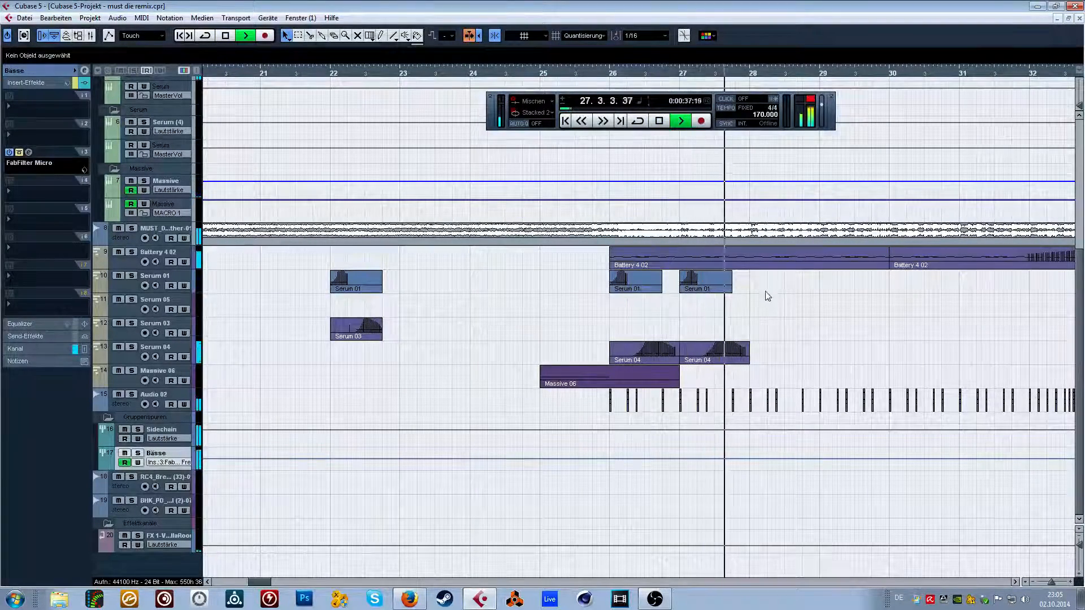
pyautogui.press('space')
pyautogui.moveTo(649, 353); pyautogui.dragTo(782, 347)
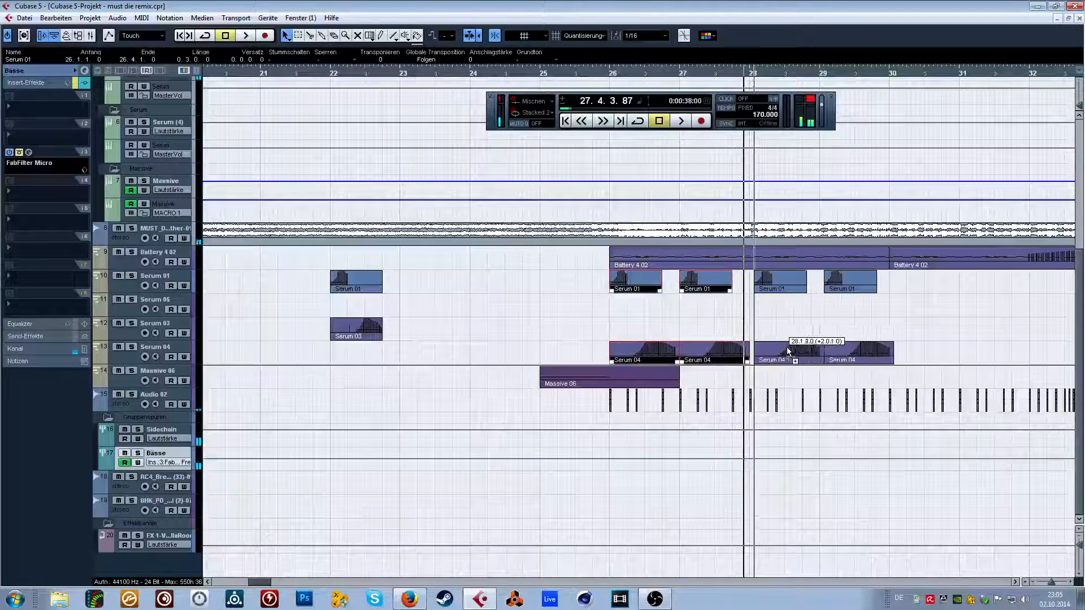
pyautogui.click(782, 329)
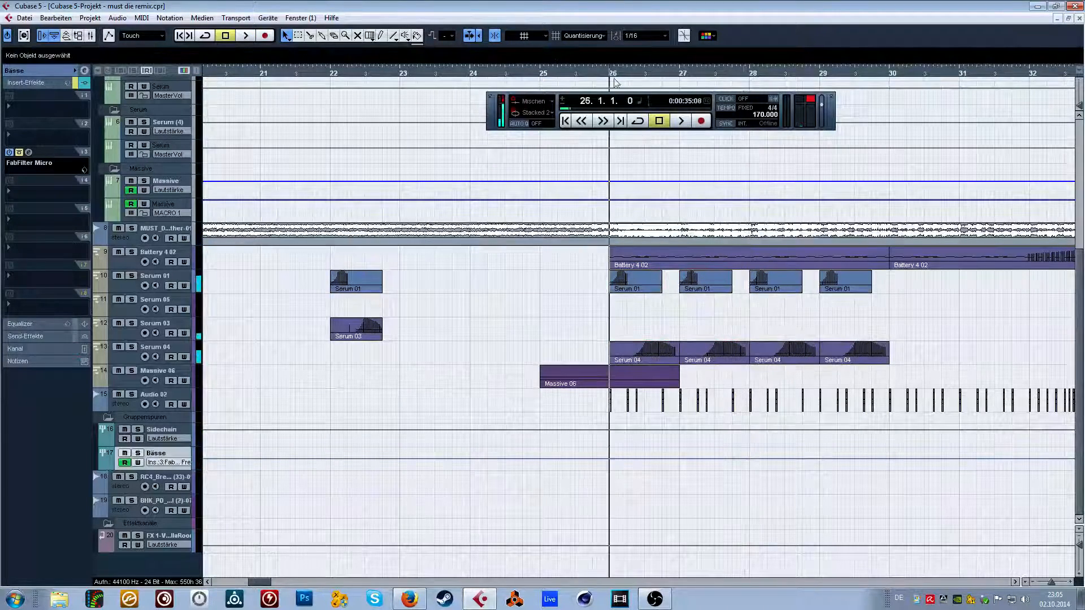
# Shorten the Serum 04 part at bar 27 so it ends at about 27.3.3.
pyautogui.click(740, 362)
pyautogui.moveTo(746, 360); pyautogui.dragTo(723, 358)
pyautogui.click(743, 327)
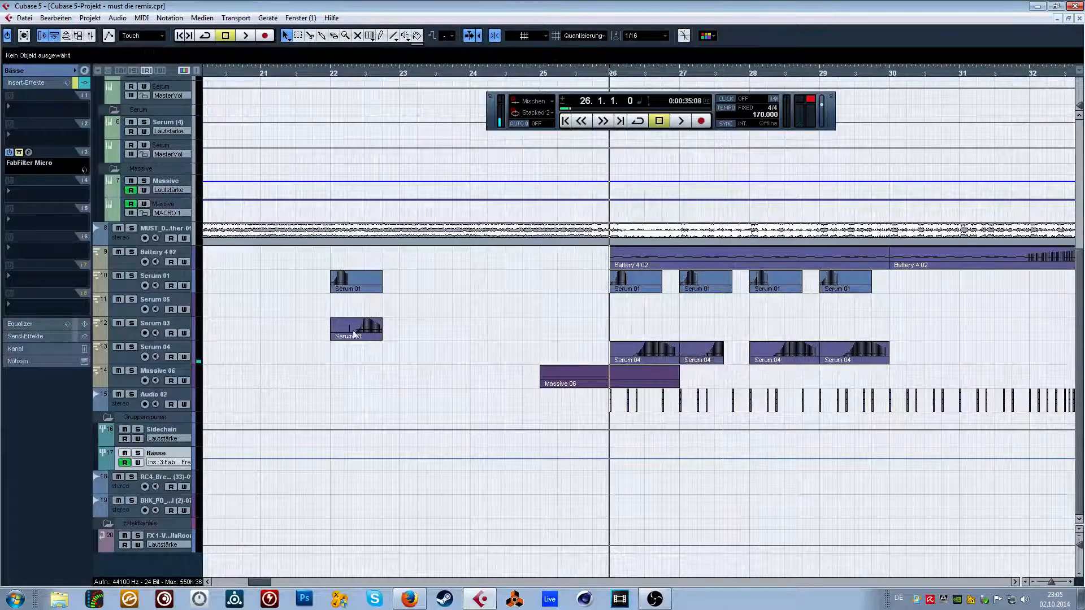
# Audition the Serum 03 part at bar 22 and the bass parts at bar 14, toggling solo on the Serum 05 track.
pyautogui.press('space')
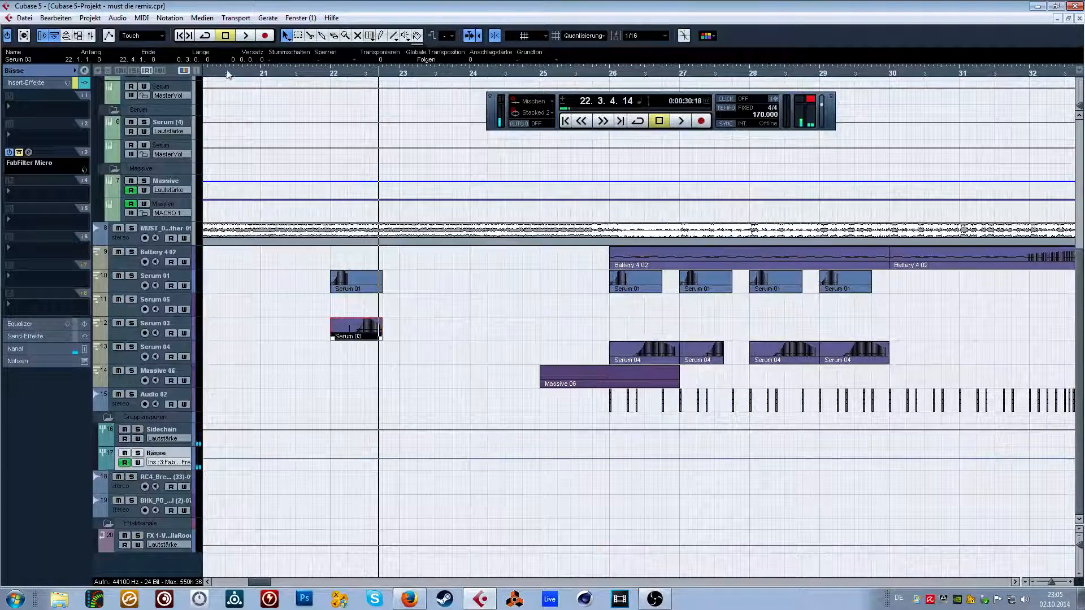
pyautogui.moveTo(227, 73); pyautogui.dragTo(356, 113)
pyautogui.press('space')
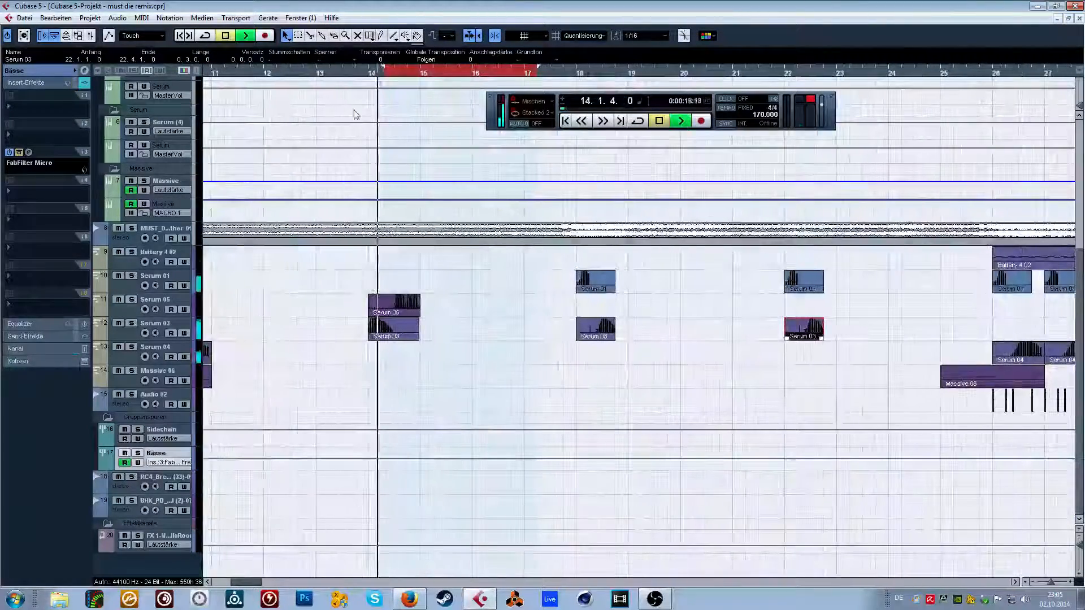
pyautogui.click(132, 299)
pyautogui.click(131, 300)
# Copy the Serum 05 part of bar 14 and place the copy at bar 27.
pyautogui.moveTo(348, 72); pyautogui.dragTo(240, 51)
pyautogui.moveTo(332, 302); pyautogui.dragTo(512, 303)
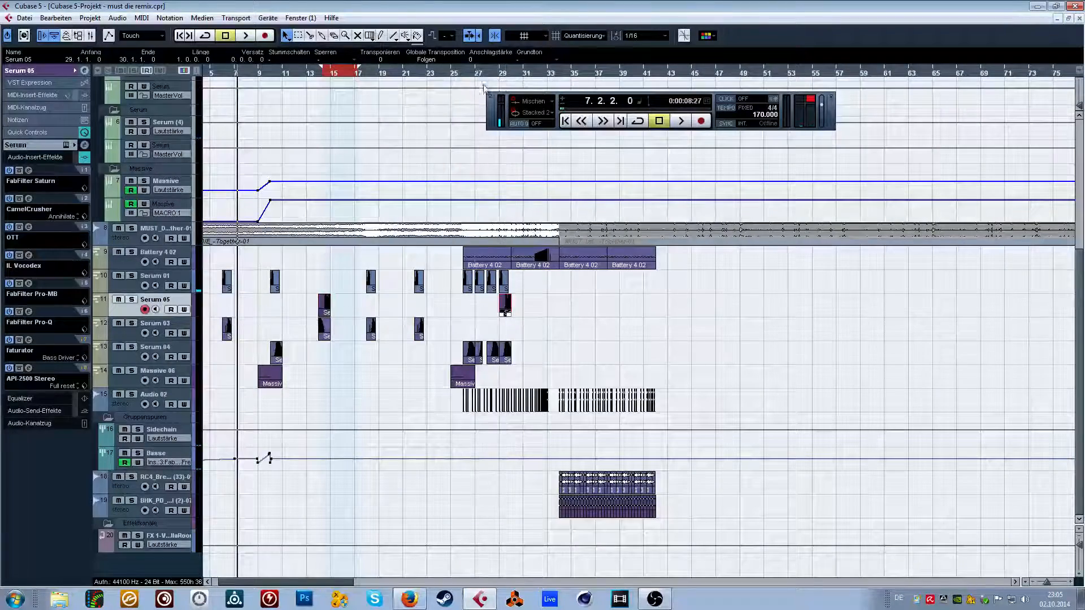
pyautogui.moveTo(451, 72); pyautogui.dragTo(439, 104)
pyautogui.moveTo(648, 315); pyautogui.dragTo(560, 311)
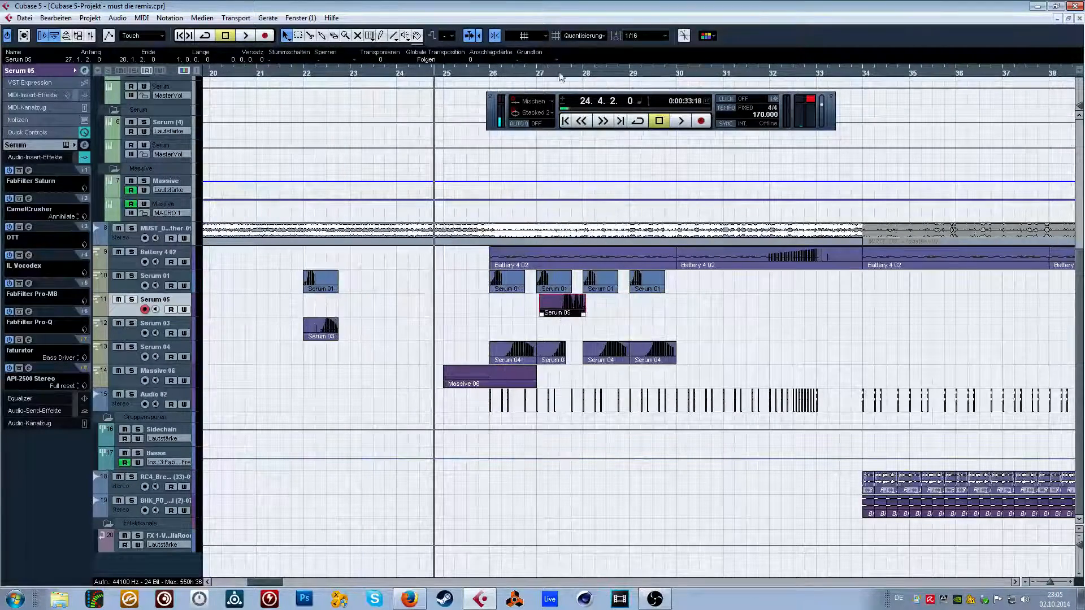
pyautogui.moveTo(560, 73); pyautogui.dragTo(520, 104)
pyautogui.moveTo(634, 313); pyautogui.dragTo(617, 308)
# Set the note in the bar 27 Serum 05 part to E0, trim its start to 27.3.3.0 and audition the arrangement.
pyautogui.doubleClick(617, 308)
pyautogui.scroll(-5, 249, 307)
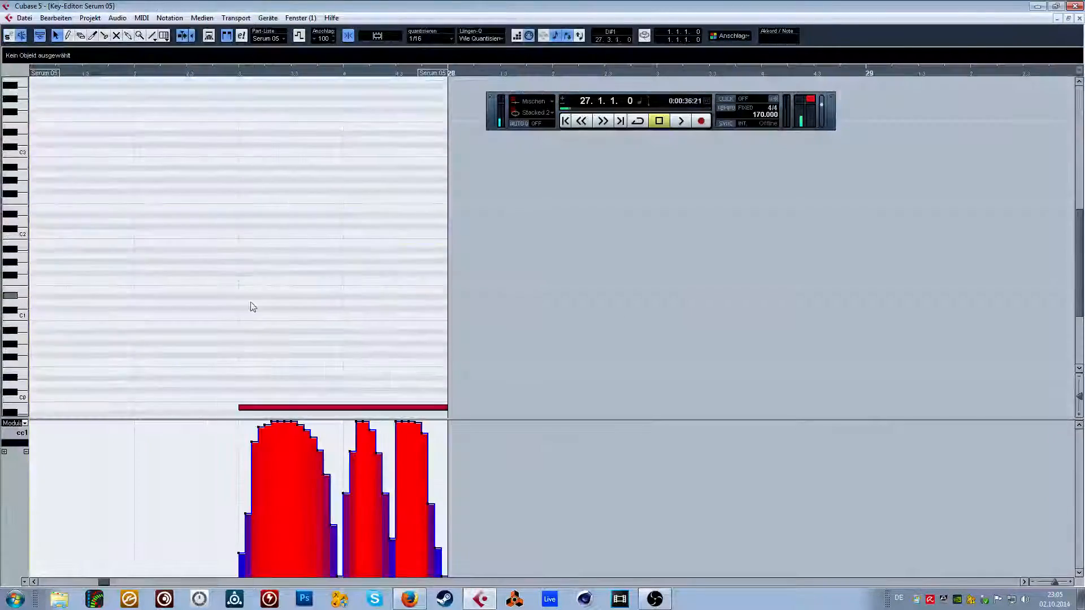
pyautogui.moveTo(269, 273); pyautogui.dragTo(267, 241)
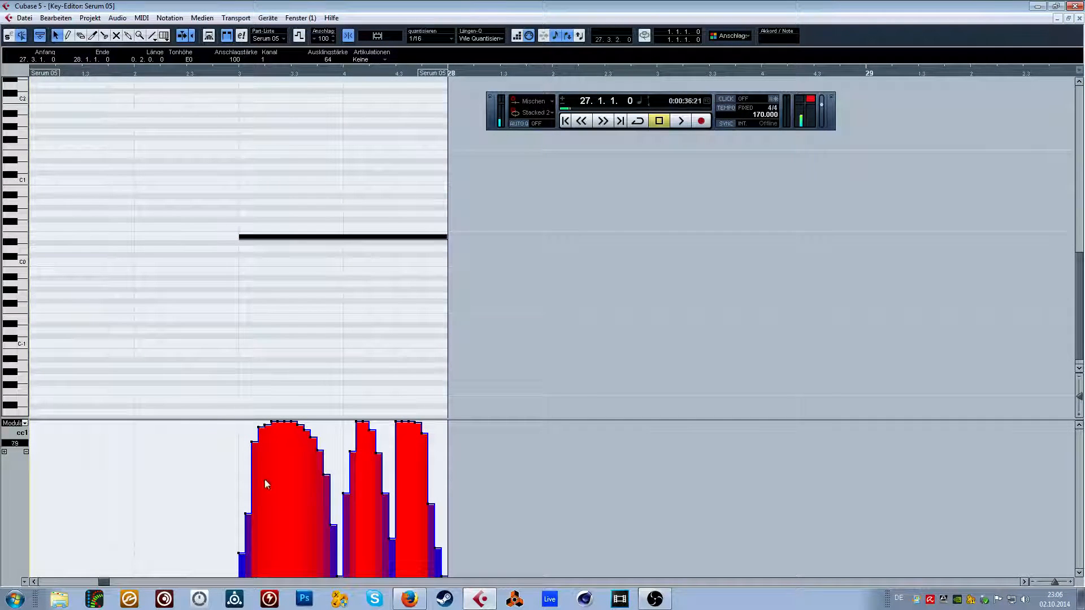
pyautogui.moveTo(246, 243); pyautogui.dragTo(292, 242)
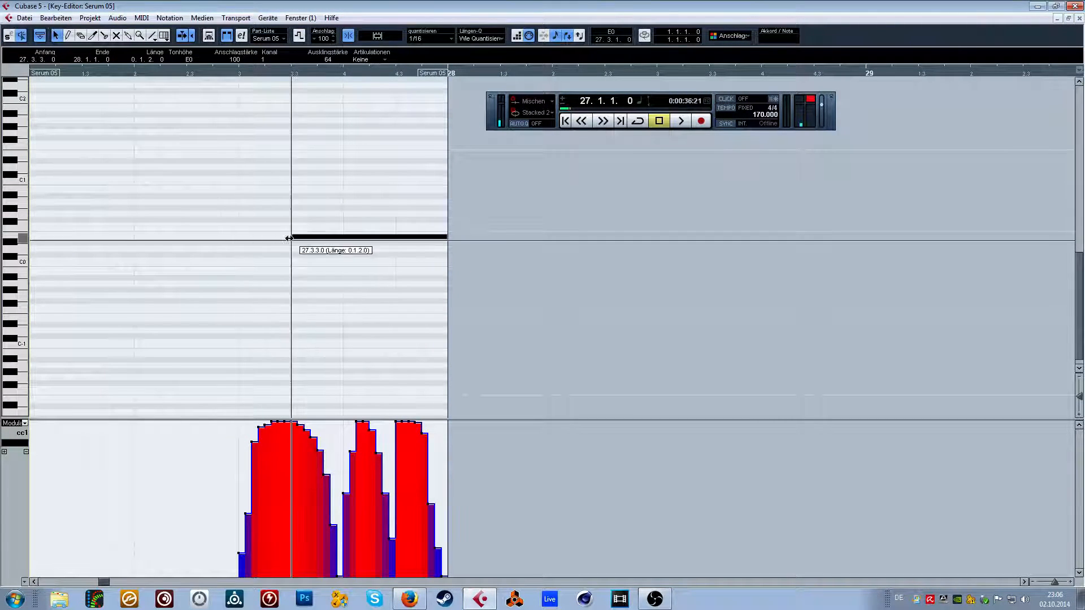
pyautogui.click(1078, 19)
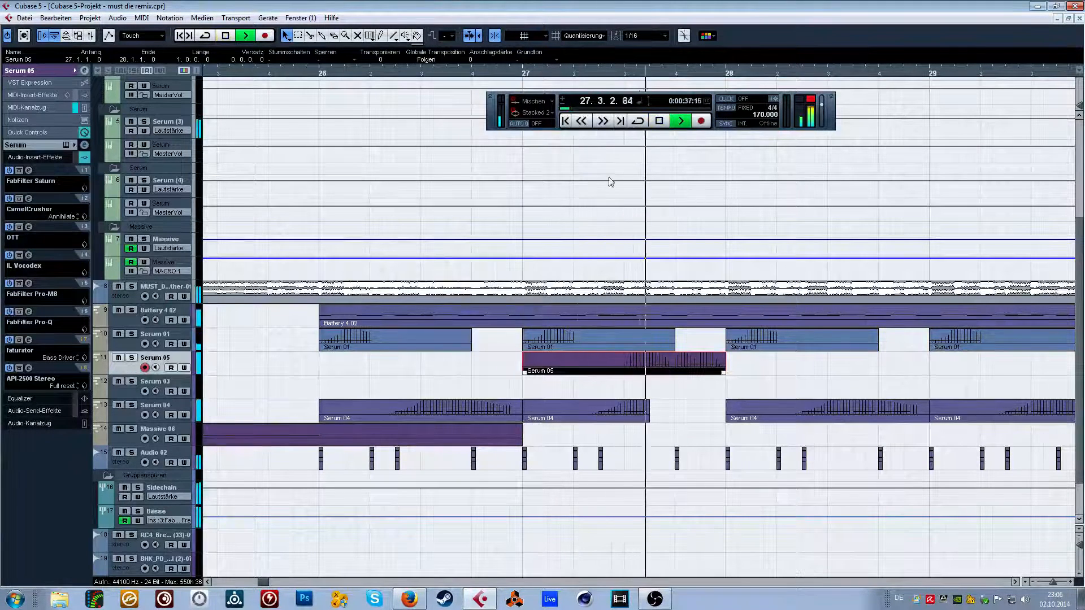
pyautogui.moveTo(322, 71); pyautogui.dragTo(324, 61)
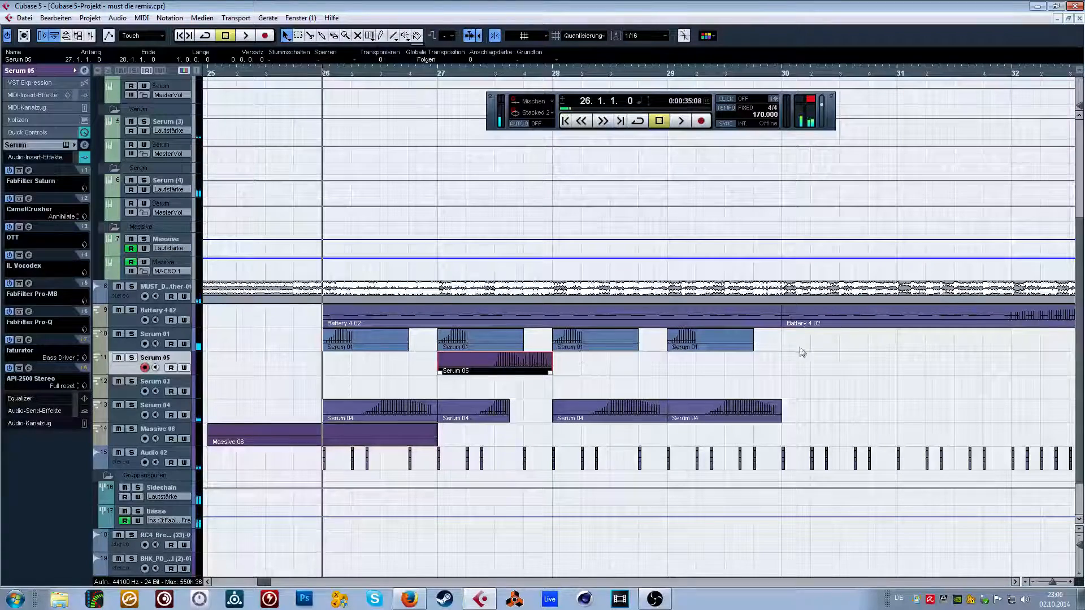
# Replace the Serum parts of bars 28 and 29 with a copy of the Serum 01, Serum 05 and Serum 04 parts of bars 26 and 27.
pyautogui.moveTo(802, 352); pyautogui.dragTo(558, 425)
pyautogui.press('Delete')
pyautogui.moveTo(377, 402); pyautogui.dragTo(580, 408)
pyautogui.click(799, 392)
# Audition the four-bar Serum pattern from about 24.4.3 to the end of bar 29.
pyautogui.click(255, 67)
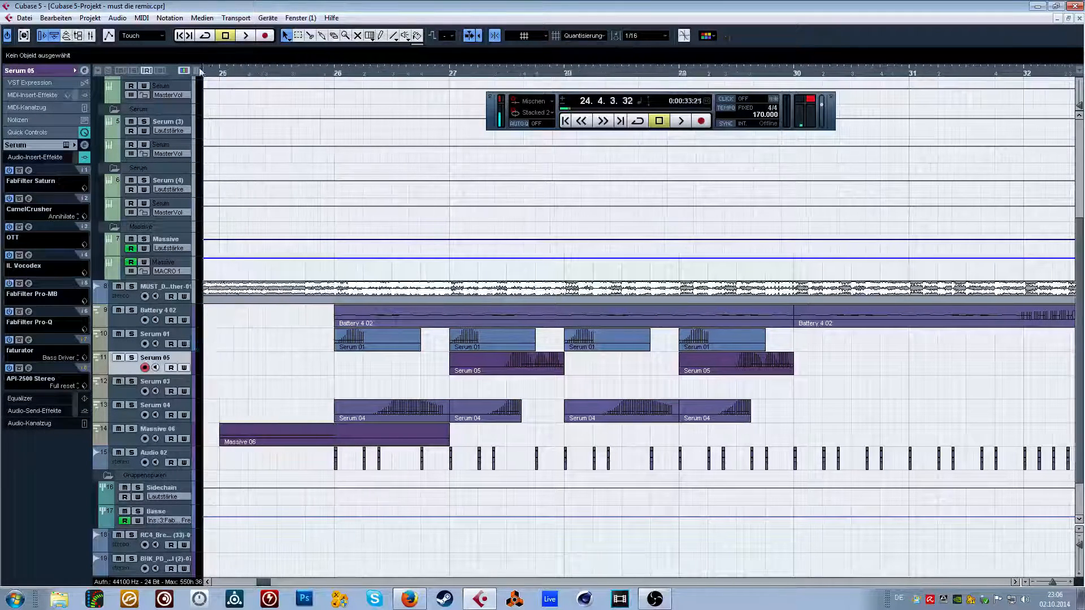
pyautogui.press('space')
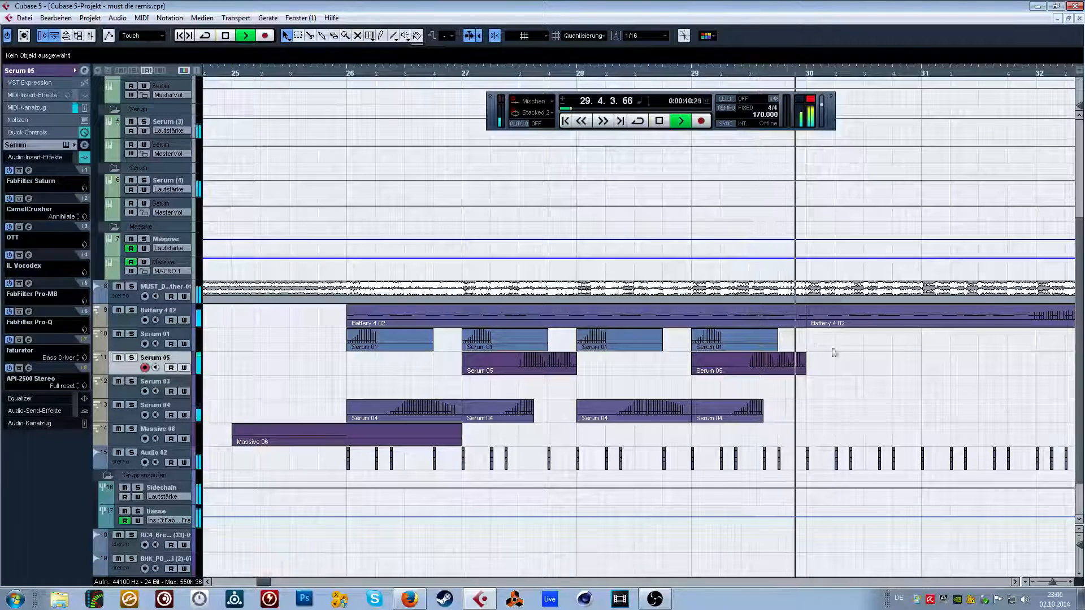
pyautogui.press('space')
# Solo the Bässe group and audition the basses from 25.4.3 through bar 27.
pyautogui.click(329, 75)
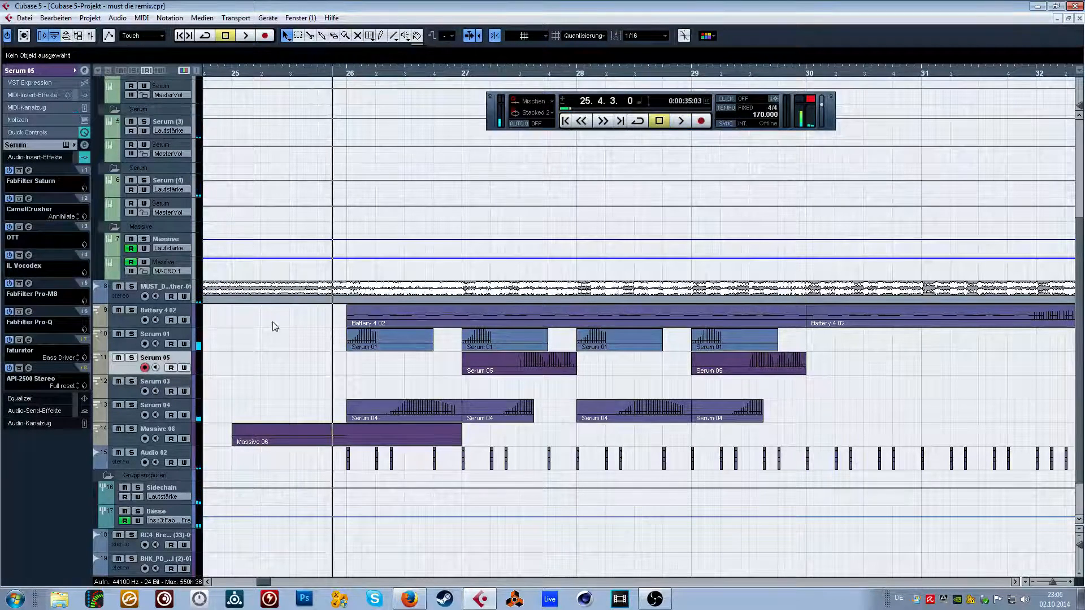
pyautogui.scroll(-2, 273, 325)
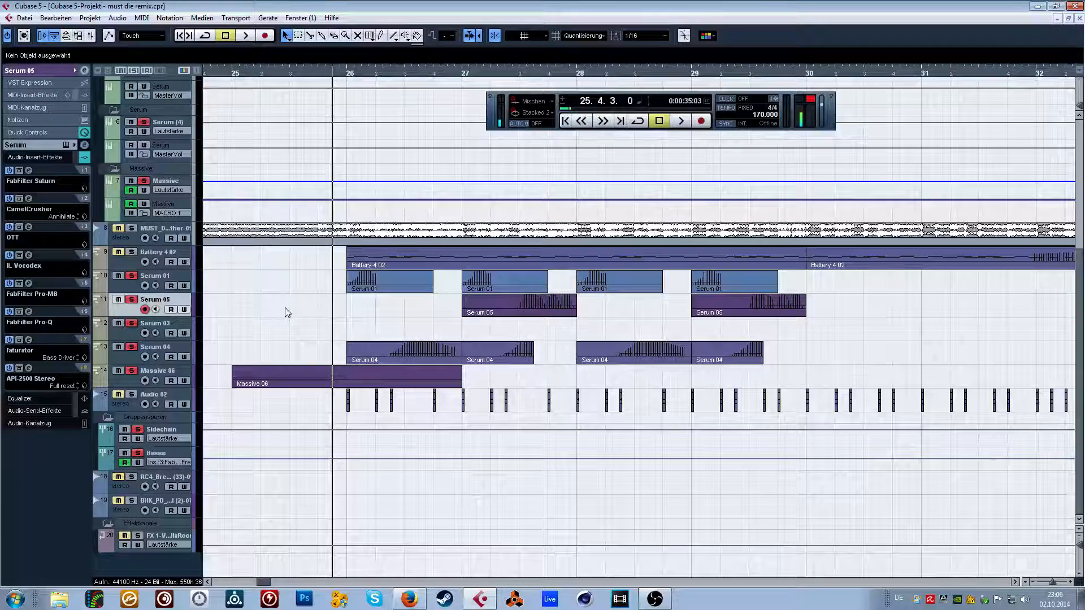
pyautogui.press('space')
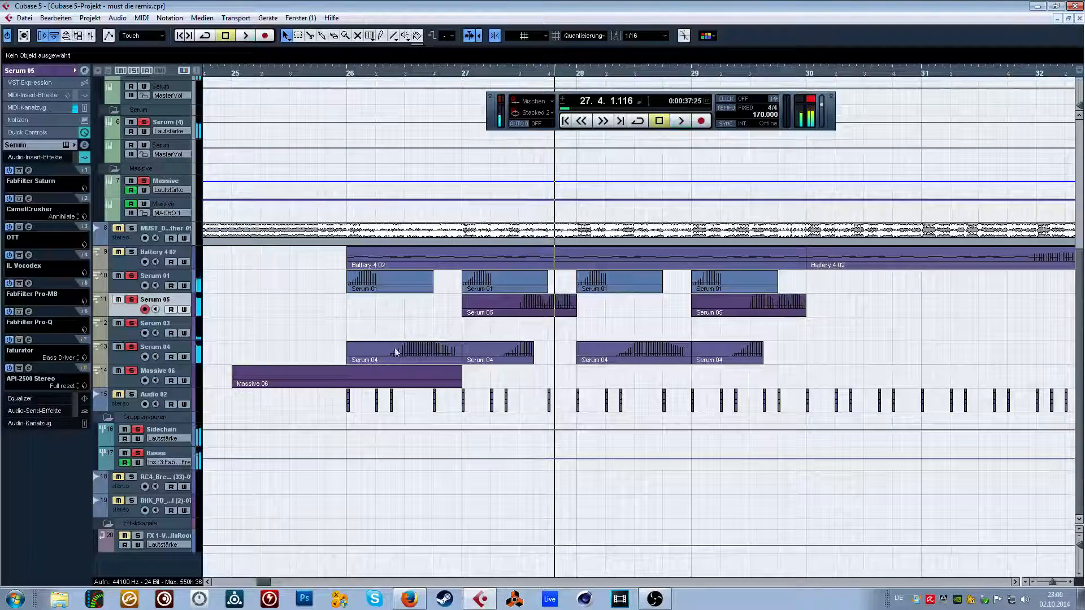
pyautogui.press('space')
# View the Serum 05 part of bar 27 and raise all notes of the bar 26 Serum 04 part by one semitone.
pyautogui.doubleClick(546, 315)
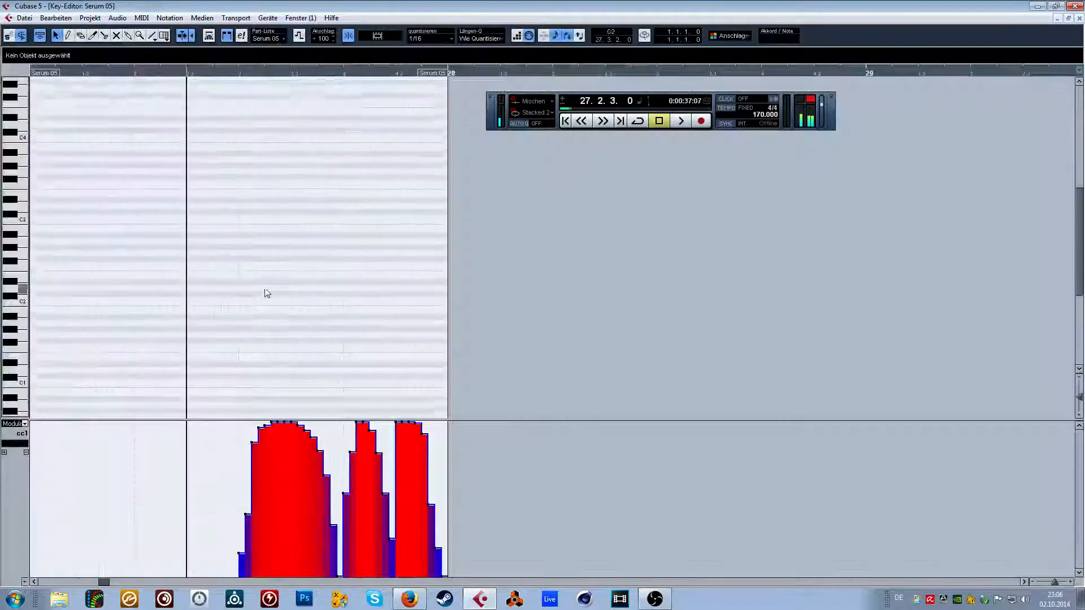
pyautogui.click(1078, 18)
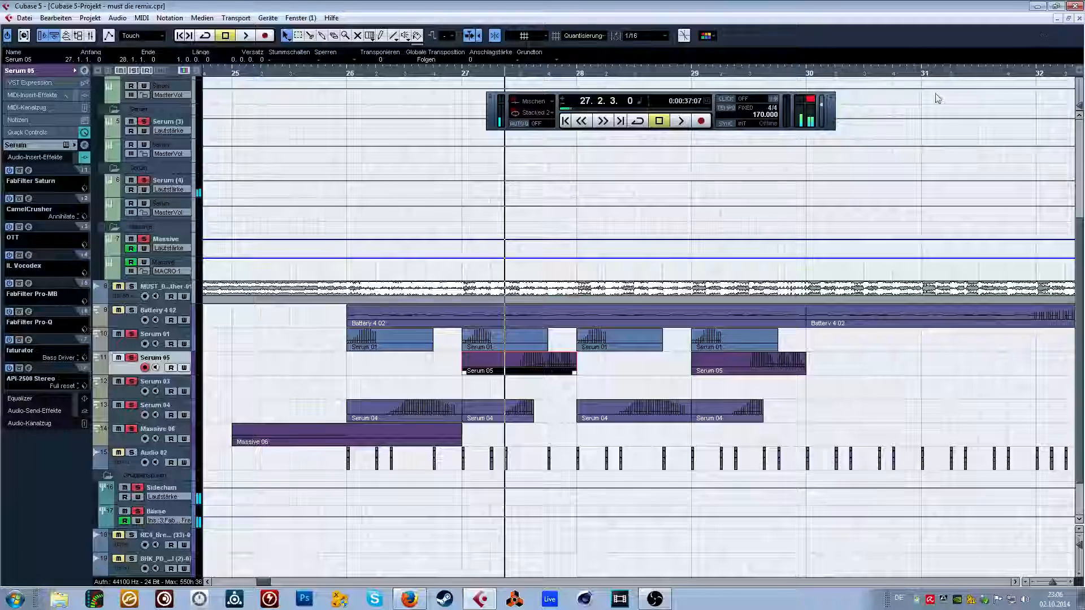
pyautogui.moveTo(338, 402); pyautogui.dragTo(774, 414)
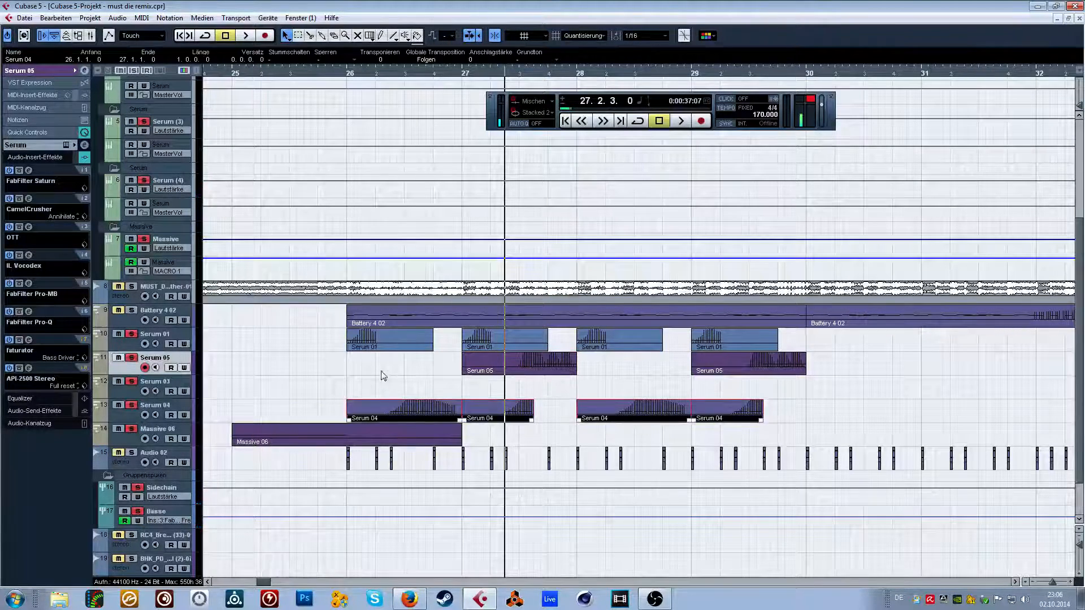
pyautogui.doubleClick(405, 404)
pyautogui.moveTo(195, 341); pyautogui.dragTo(424, 376)
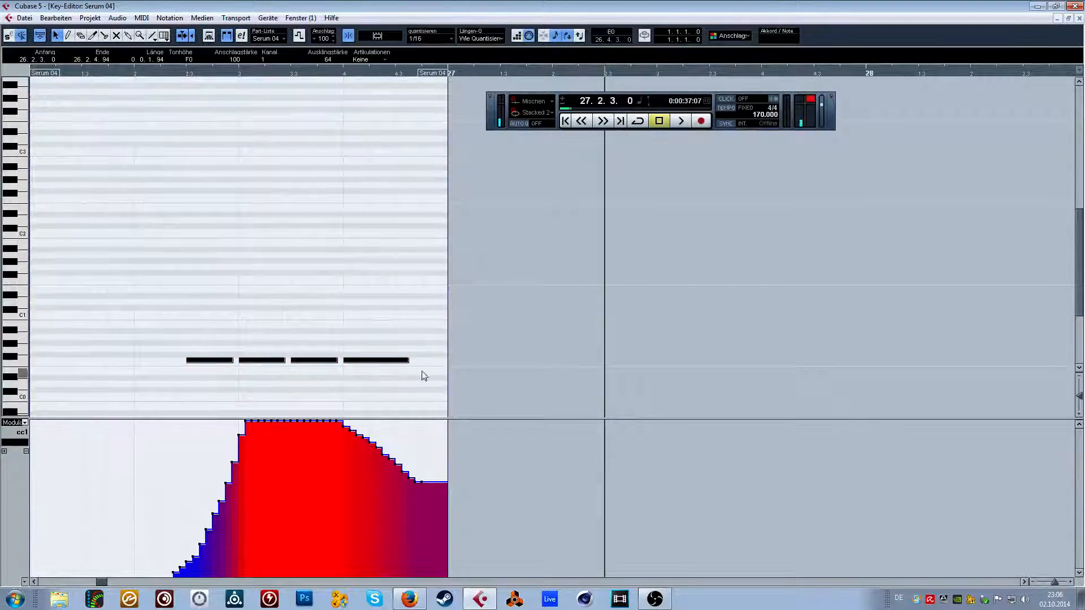
pyautogui.press('Up')
pyautogui.click(1070, 7)
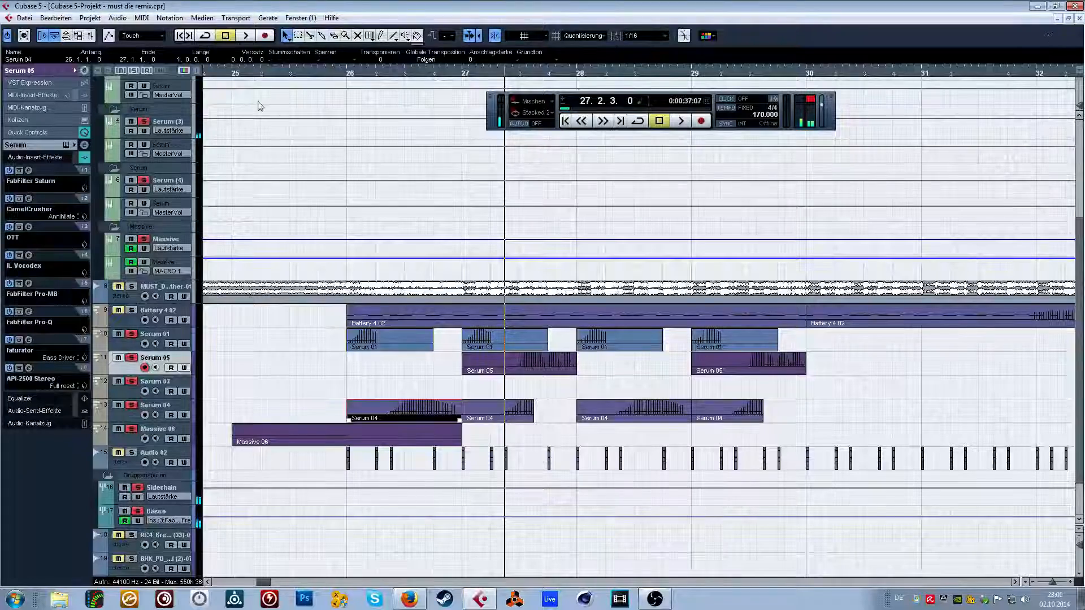
# Audition the basses from 9.4.4 and examine the notes of the original Serum 04 part at bar 10.
pyautogui.moveTo(224, 72); pyautogui.dragTo(242, 47)
pyautogui.press('space')
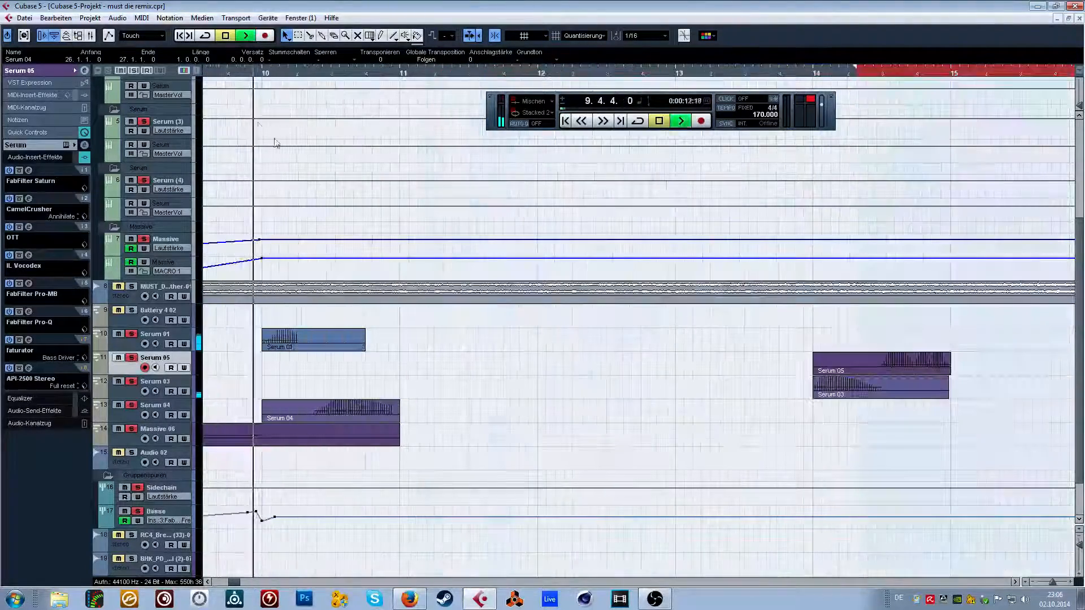
pyautogui.doubleClick(367, 414)
pyautogui.press('space')
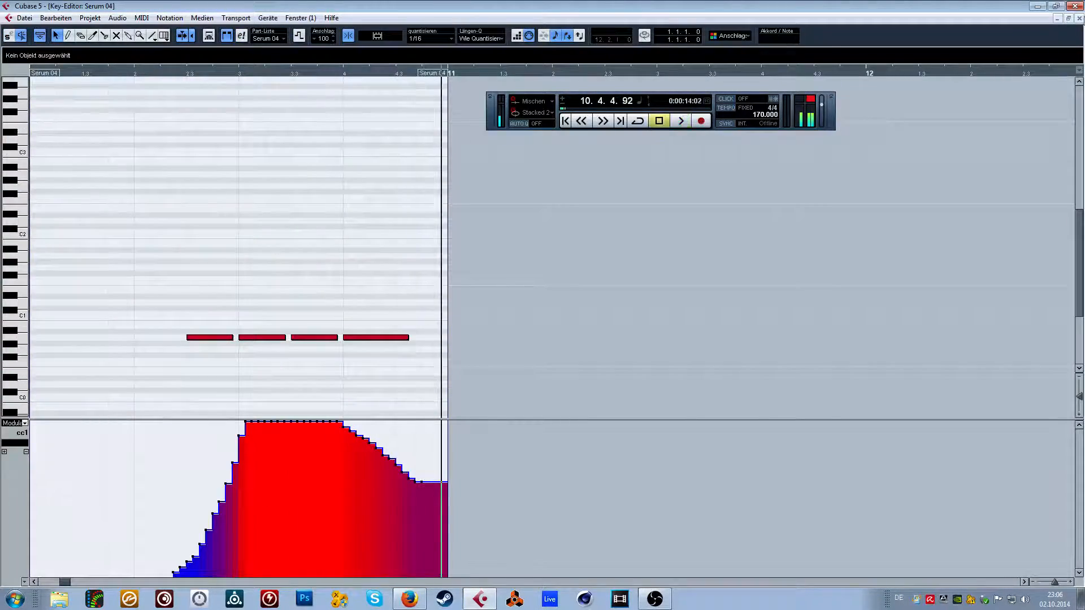
pyautogui.click(1079, 18)
# Lower the last note of the bar 26 Serum 04 part to F0.
pyautogui.moveTo(574, 68); pyautogui.dragTo(371, 71)
pyautogui.press('space')
pyautogui.click(460, 362)
pyautogui.doubleClick(475, 412)
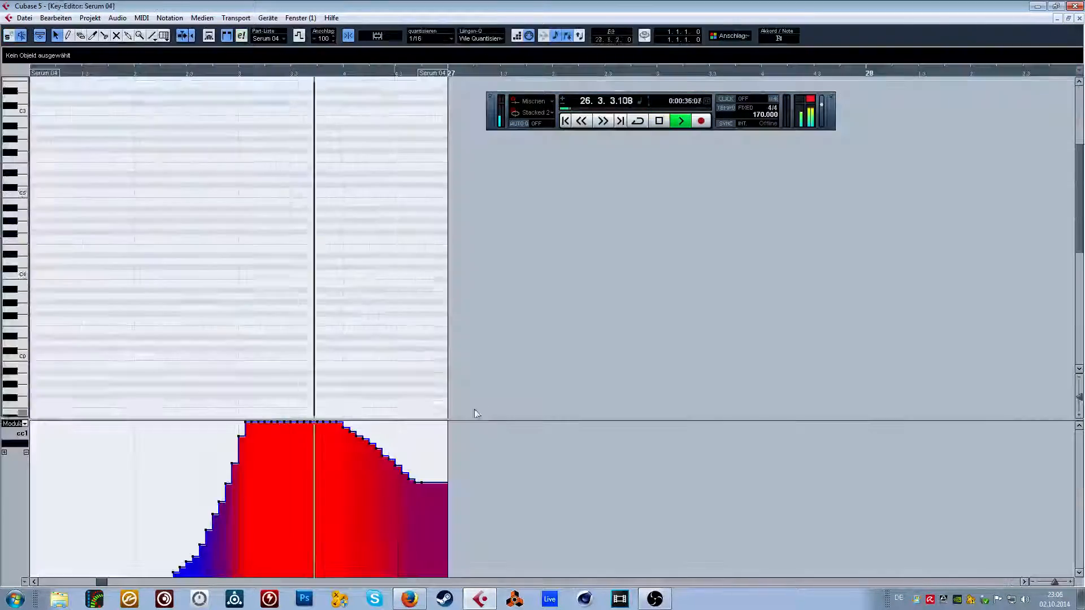
pyautogui.press('space')
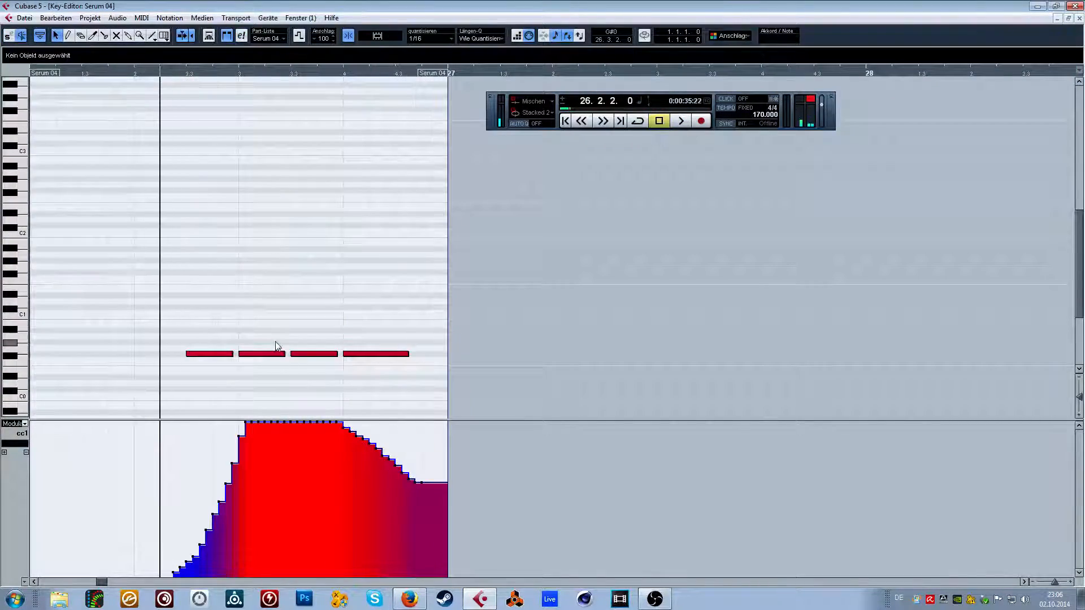
pyautogui.moveTo(390, 354); pyautogui.dragTo(392, 360)
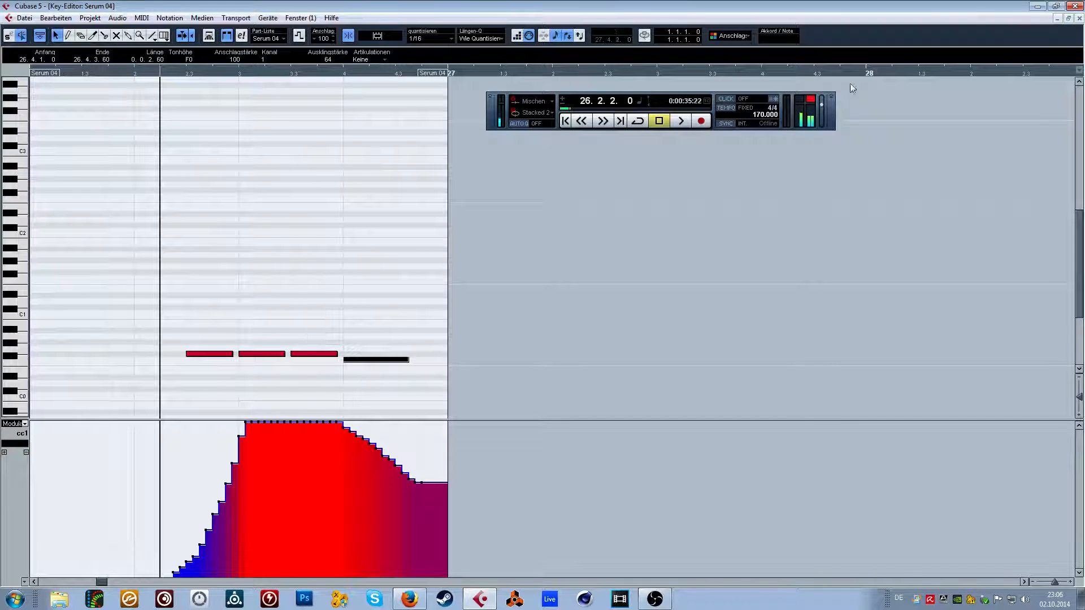
pyautogui.click(1079, 18)
# Raise the notes of the bar 27 Serum 04 part by one semitone.
pyautogui.doubleClick(526, 413)
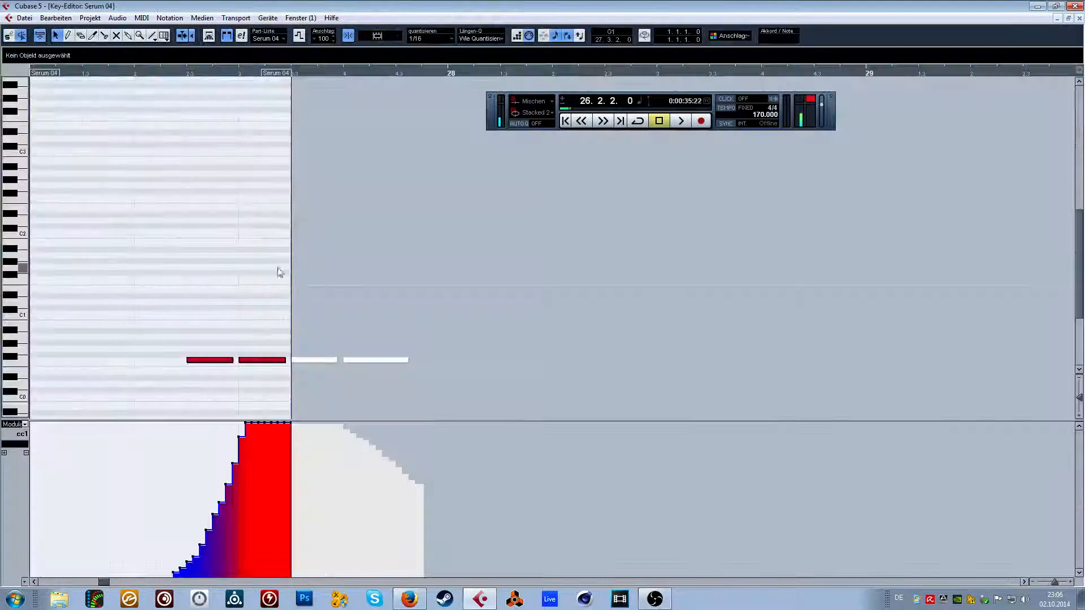
pyautogui.moveTo(215, 343); pyautogui.dragTo(293, 369)
pyautogui.click(268, 340)
pyautogui.press('Up')
pyautogui.moveTo(195, 333); pyautogui.dragTo(248, 361)
pyautogui.click(222, 333)
pyautogui.click(1079, 18)
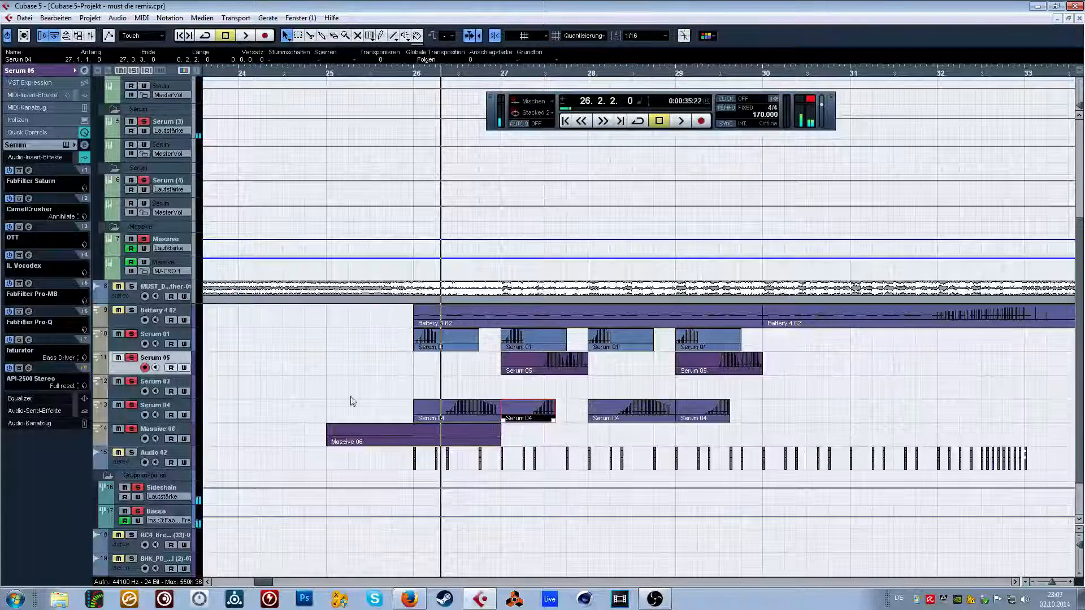
# Audition the basses from 26.2.2 to the end of bar 27.
pyautogui.scroll(-1, 259, 450)
pyautogui.press('space')
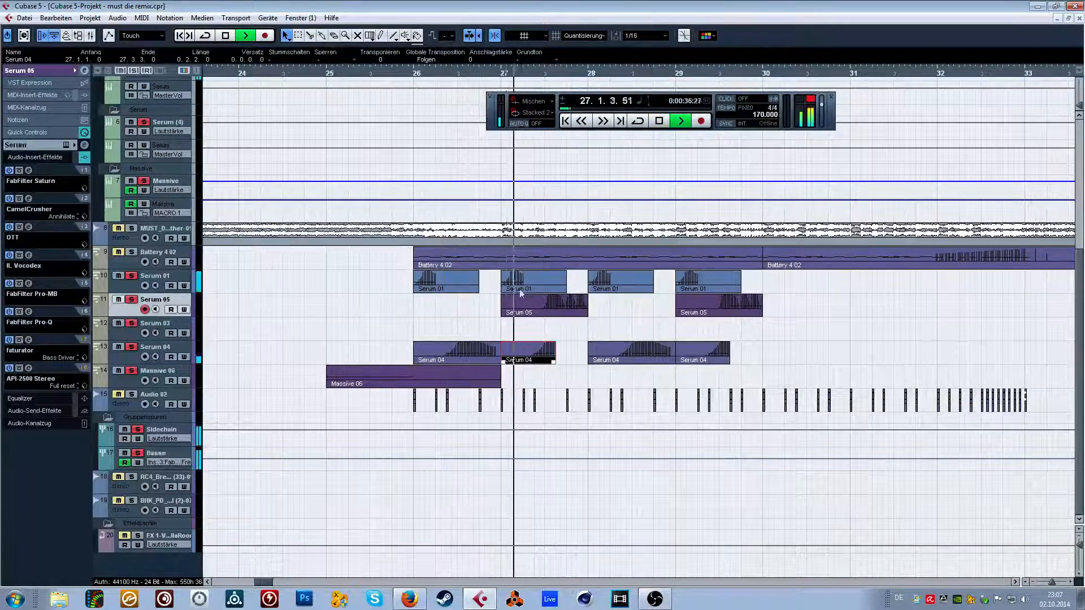
pyautogui.press('space')
# In the bar 27 Serum 05 part, set quantize to 1/64 Triolisch and redraw the second modulation hump on beat 4.
pyautogui.doubleClick(579, 309)
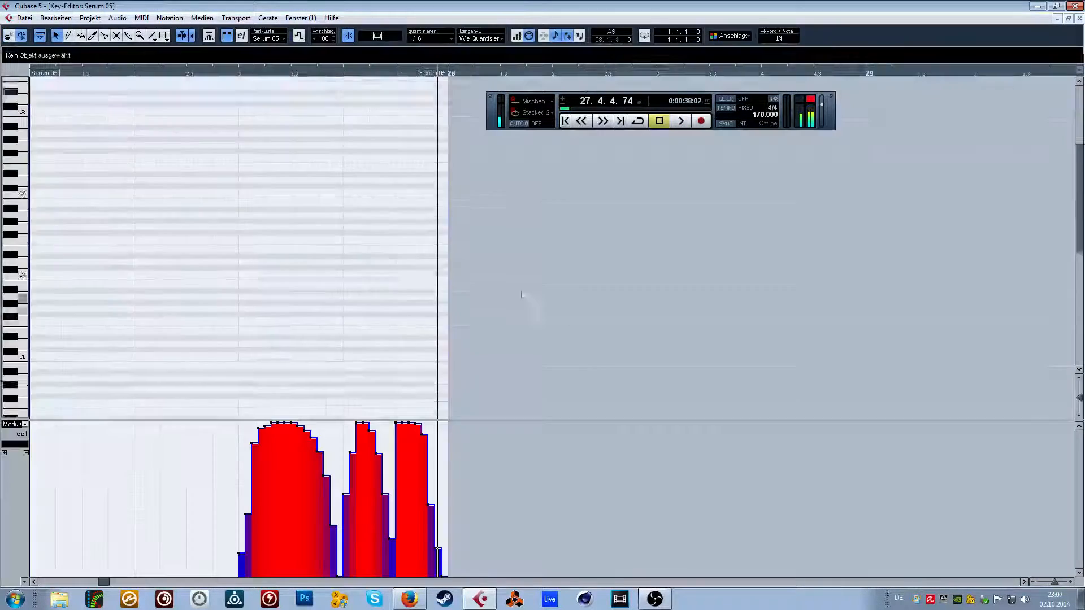
pyautogui.moveTo(236, 78); pyautogui.dragTo(362, 123)
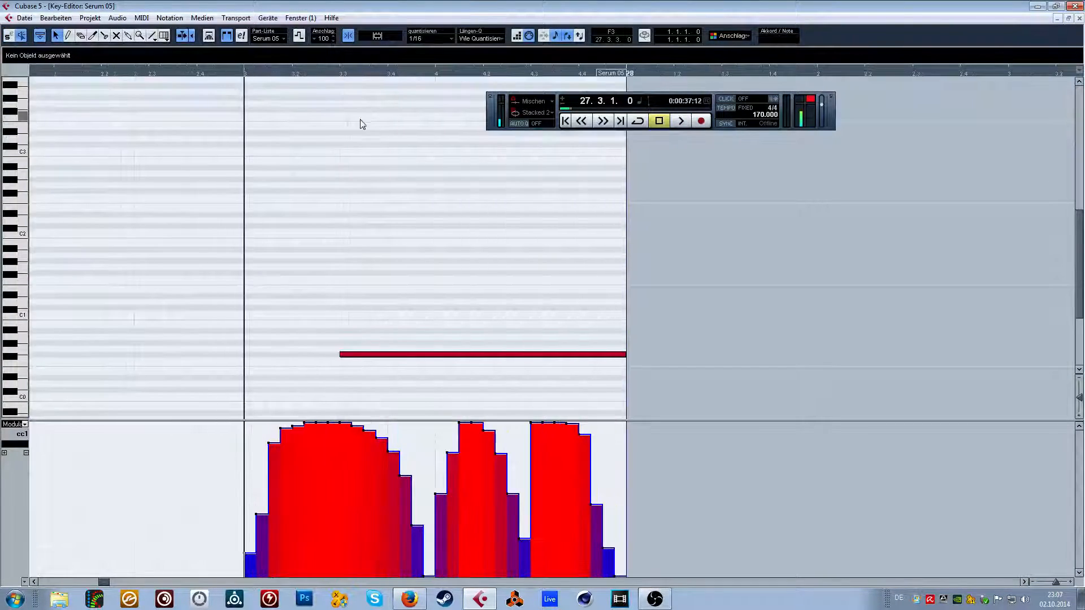
pyautogui.click(422, 39)
pyautogui.click(432, 198)
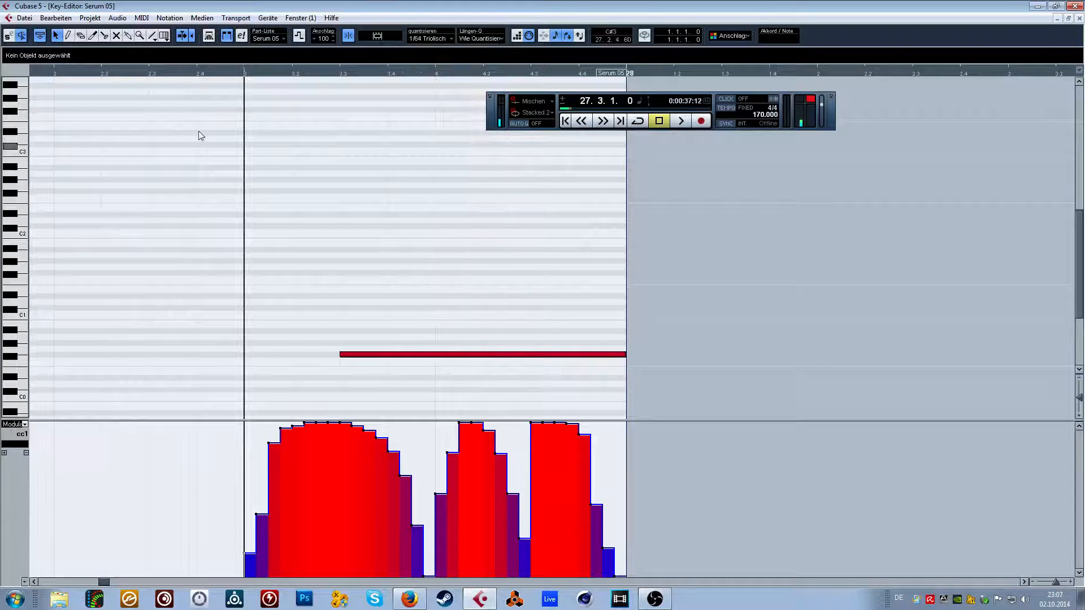
pyautogui.click(68, 36)
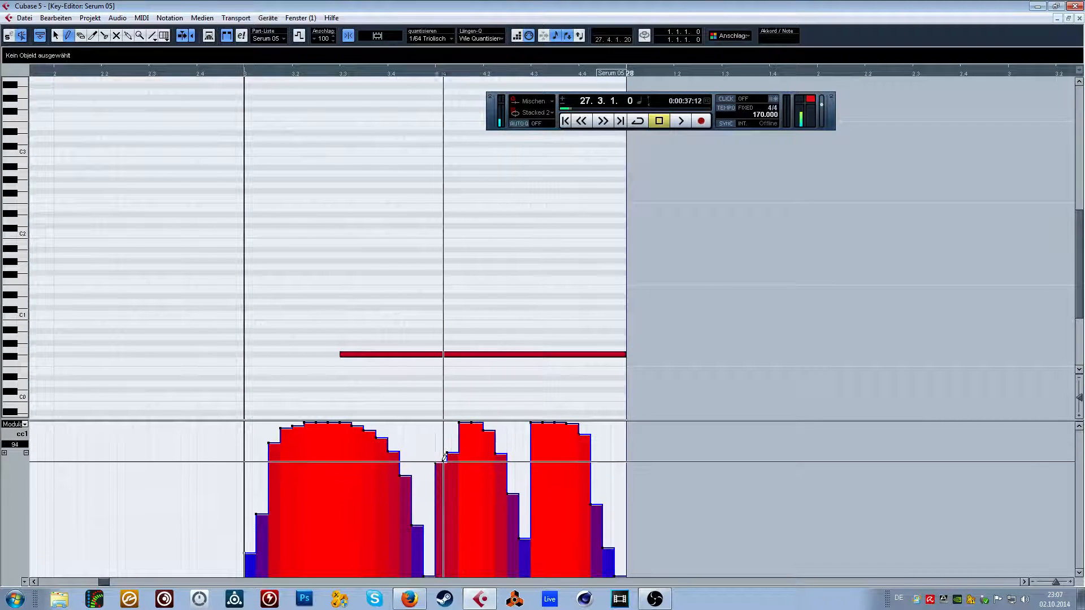
pyautogui.moveTo(444, 465)
pyautogui.mouseDown()
pyautogui.moveTo(452, 446)
pyautogui.moveTo(541, 438)
pyautogui.mouseUp()
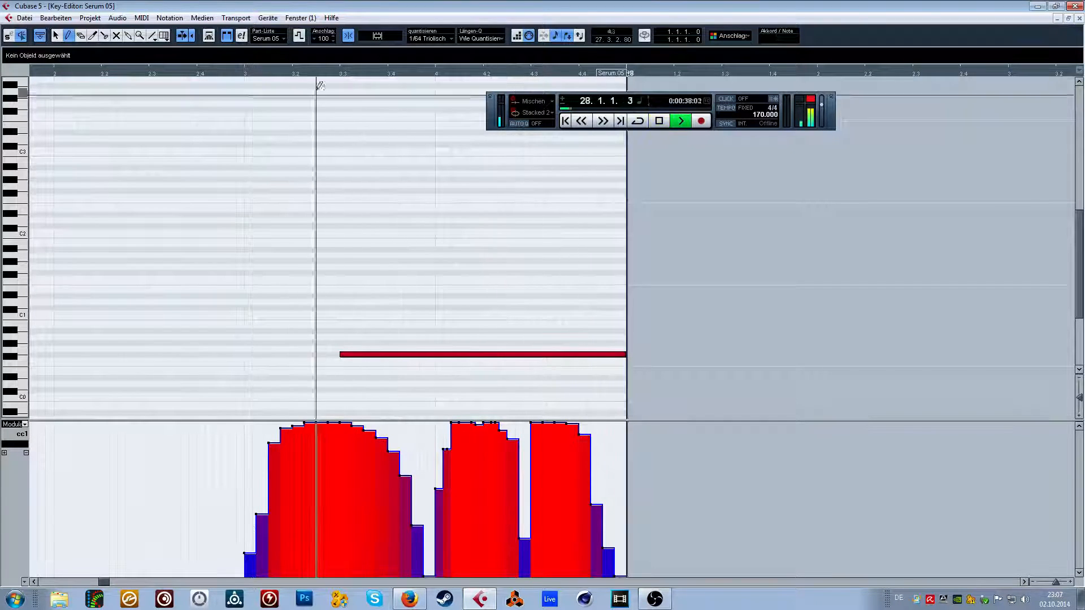
# Redraw the last two modulation humps of the bar 27 Serum 05 part as sharp rises with falling slopes, and audition them.
pyautogui.click(270, 75)
pyautogui.moveTo(442, 498)
pyautogui.mouseDown()
pyautogui.moveTo(421, 518)
pyautogui.moveTo(444, 428)
pyautogui.moveTo(492, 443)
pyautogui.moveTo(521, 545)
pyautogui.mouseUp()
pyautogui.moveTo(524, 425); pyautogui.dragTo(612, 575)
pyautogui.press('space')
pyautogui.press('space')
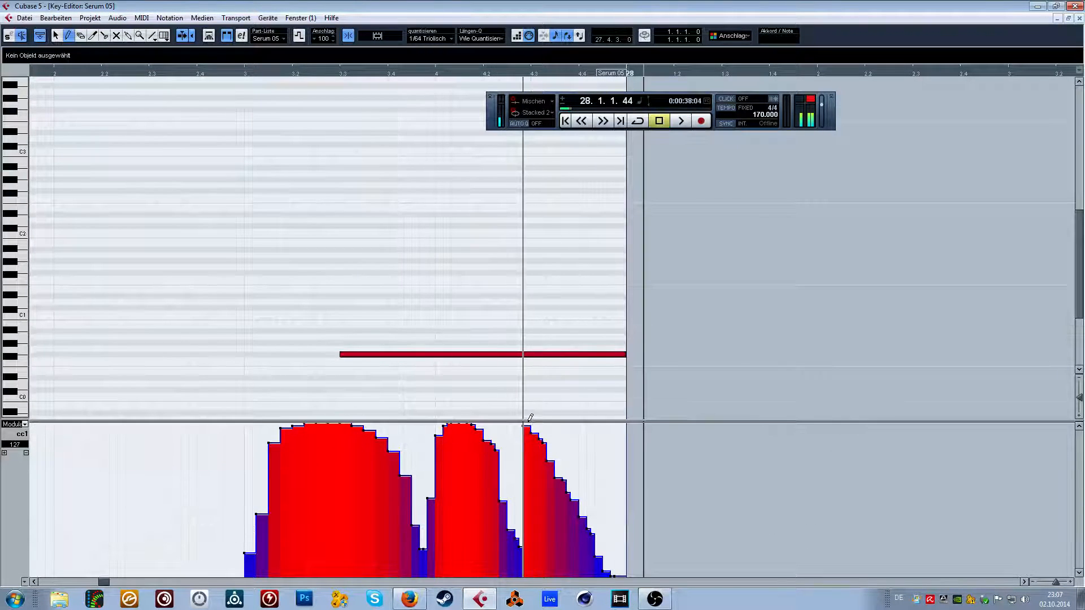
pyautogui.moveTo(525, 424)
pyautogui.mouseDown()
pyautogui.moveTo(547, 425)
pyautogui.moveTo(626, 575)
pyautogui.mouseUp()
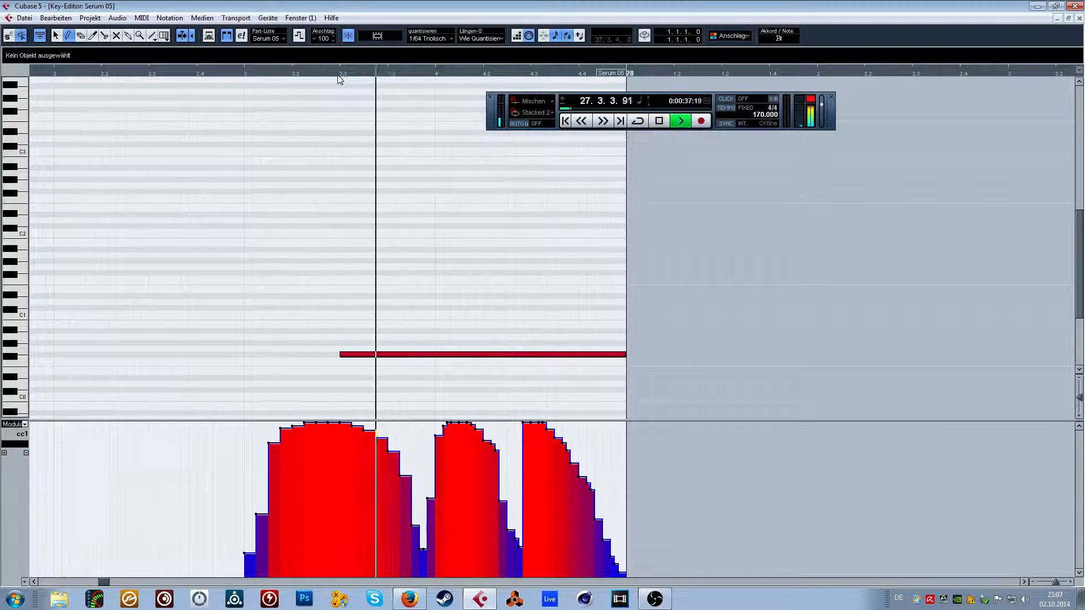
pyautogui.click(1079, 18)
pyautogui.press('space')
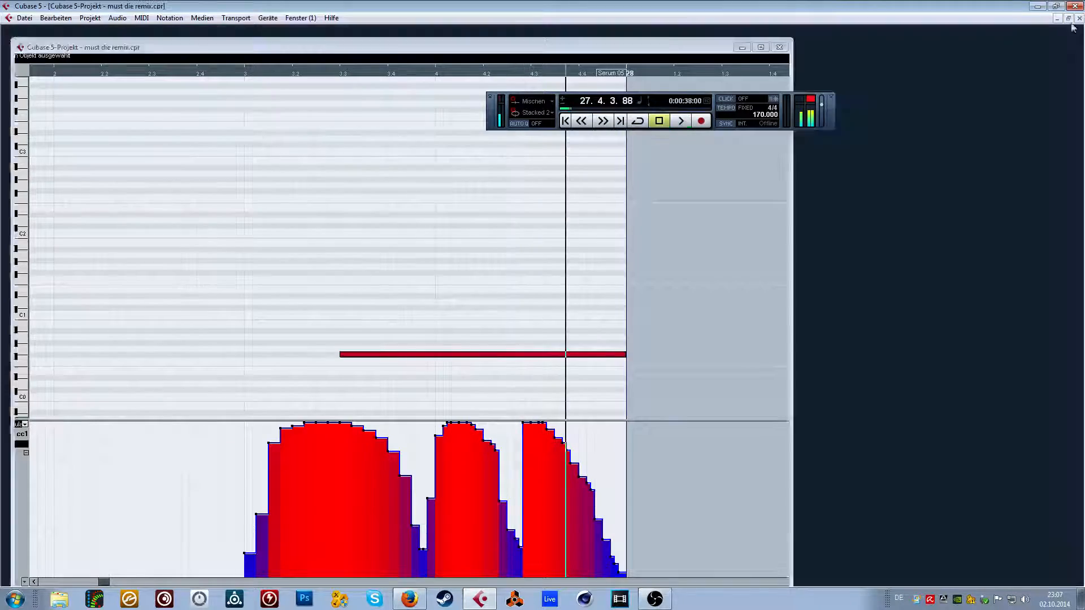
# Replace the Serum 01, 05 and 04 parts in bars 28 and 29 with copies of those from bars 26 and 27.
pyautogui.click(365, 75)
pyautogui.moveTo(761, 342); pyautogui.dragTo(590, 410)
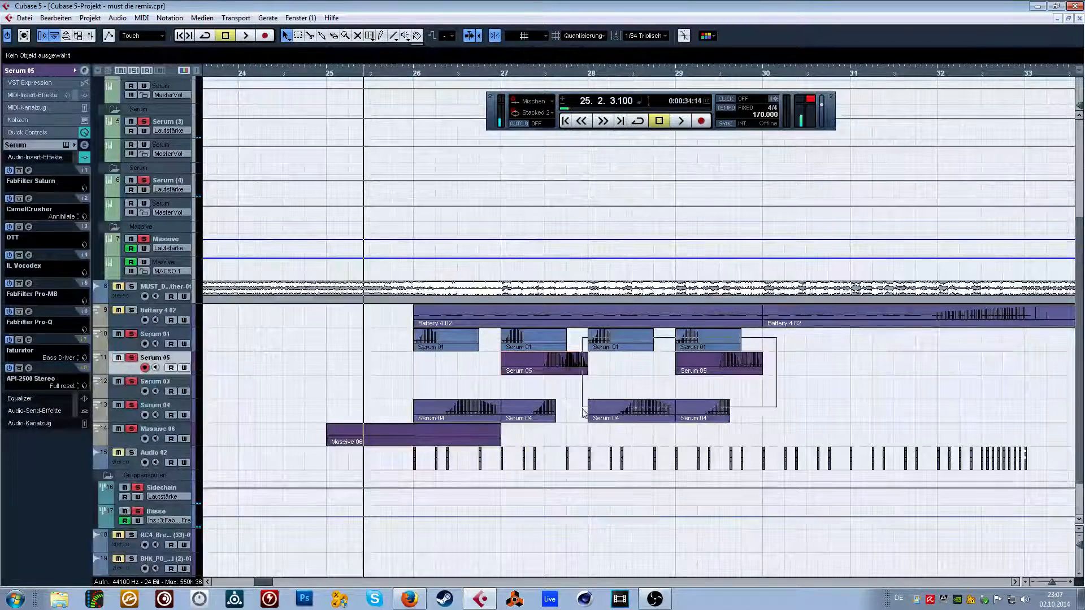
pyautogui.press('Delete')
pyautogui.moveTo(483, 383); pyautogui.dragTo(410, 413)
pyautogui.moveTo(431, 350); pyautogui.dragTo(605, 347)
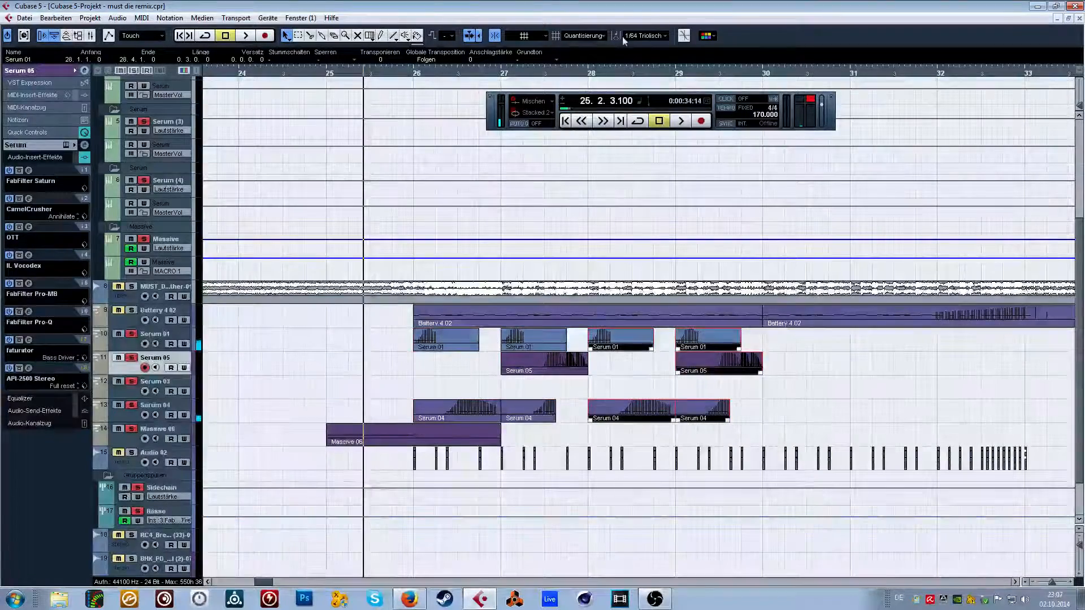
# Set the project quantize value back to 1/16 and clear the selection of the copied Serum parts.
pyautogui.click(644, 37)
pyautogui.press('g')
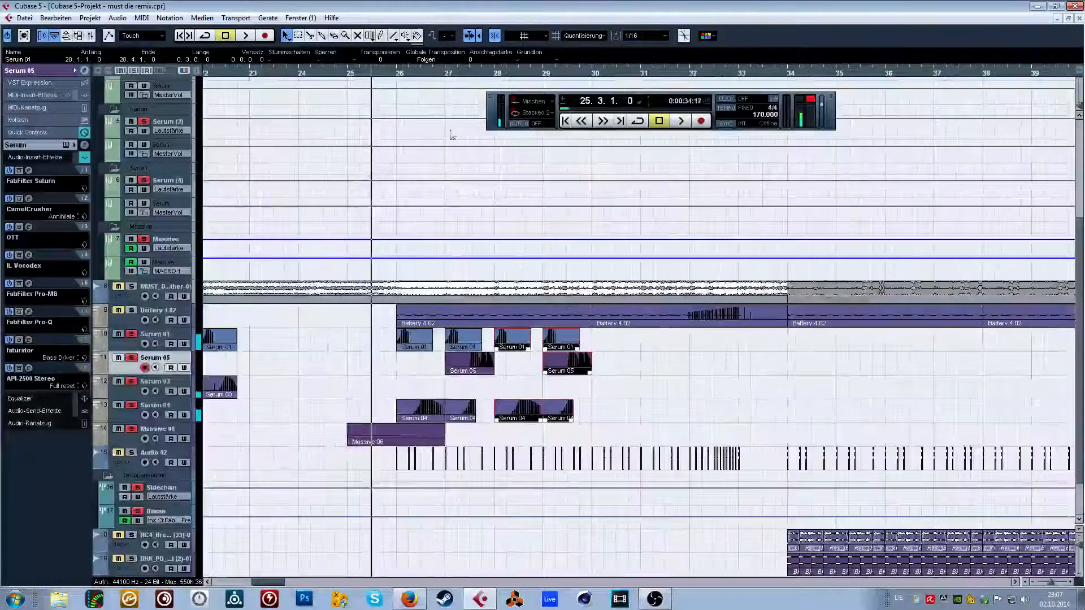
pyautogui.moveTo(624, 345); pyautogui.dragTo(518, 413)
pyautogui.moveTo(483, 74); pyautogui.dragTo(484, 119)
pyautogui.click(657, 343)
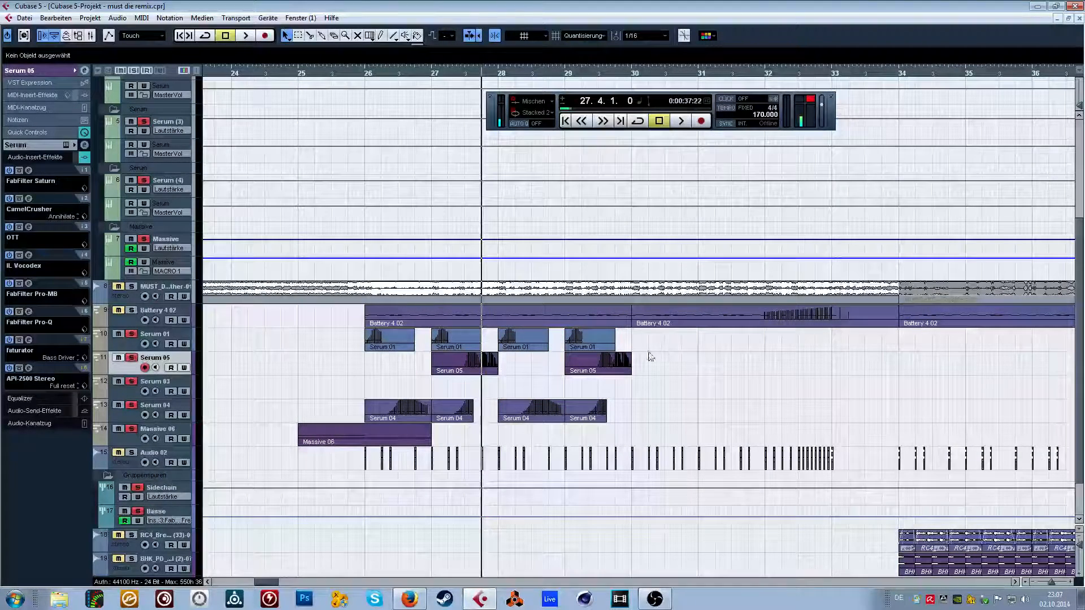
# Audition the full mix without the Bässe solo from about 25.2 into bar 33.
pyautogui.click(321, 73)
pyautogui.press('space')
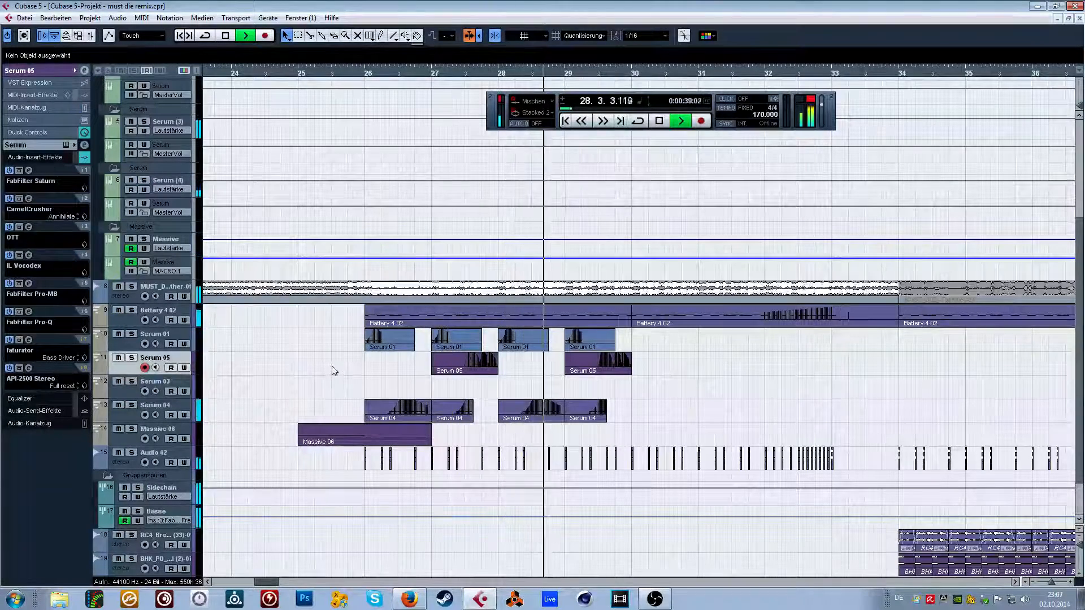
pyautogui.press('space')
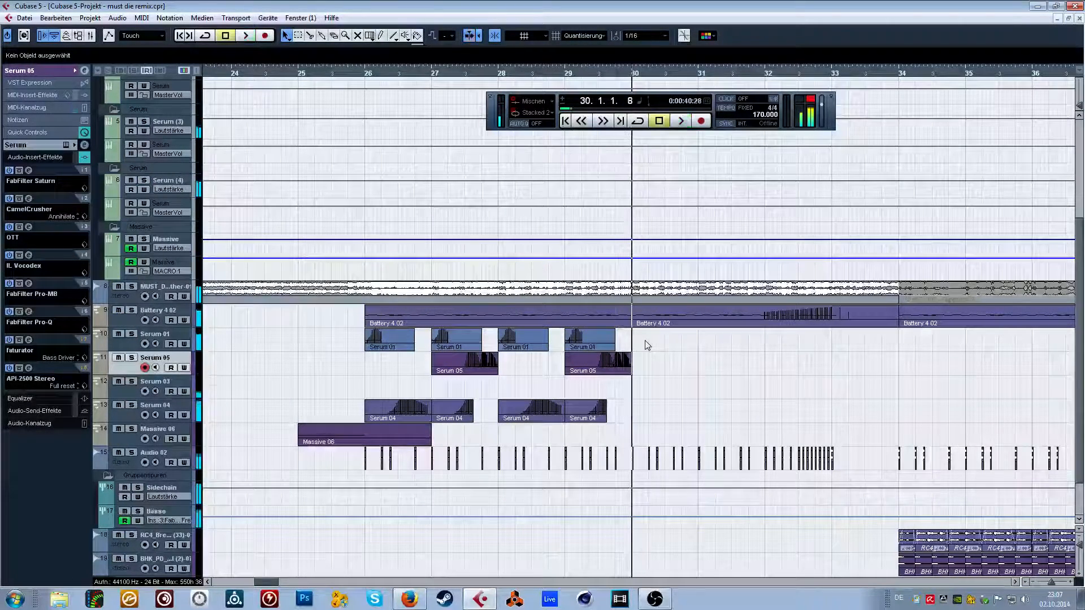
pyautogui.press('space')
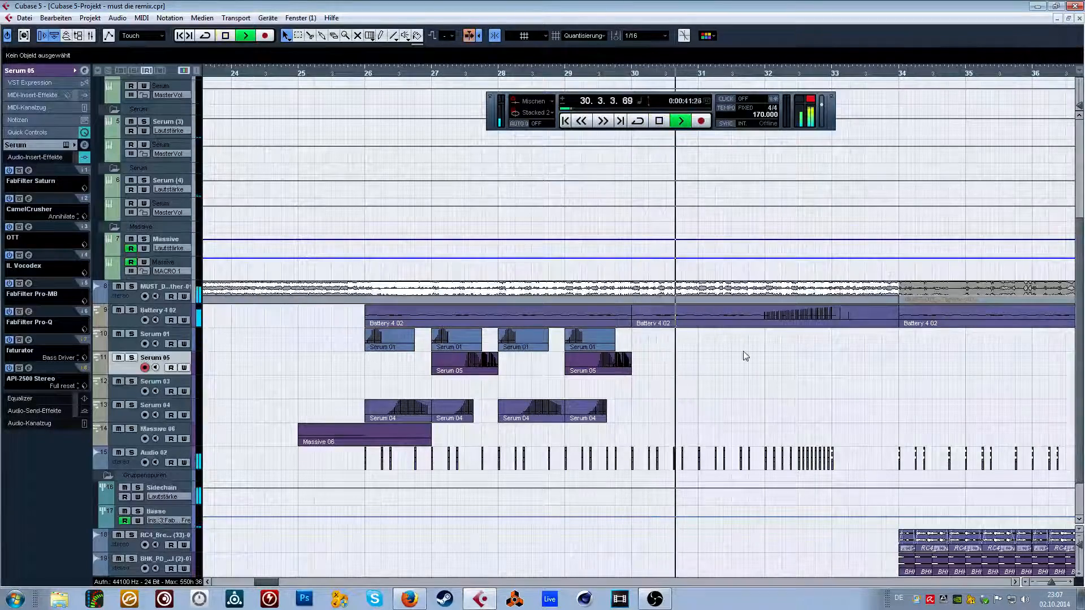
pyautogui.scroll(-2, 744, 350)
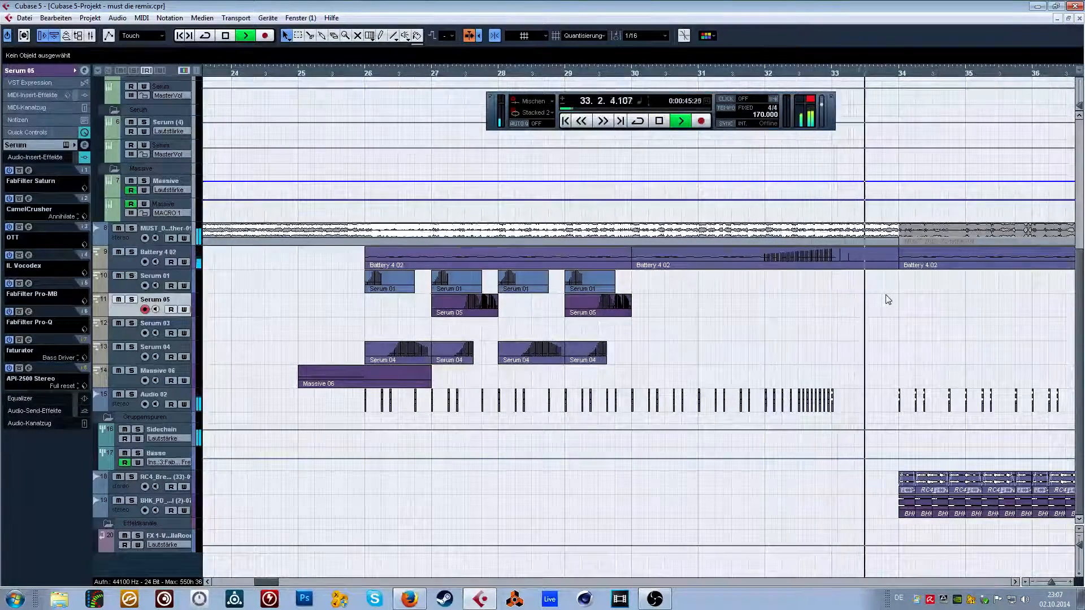
pyautogui.press('space')
pyautogui.press('g')
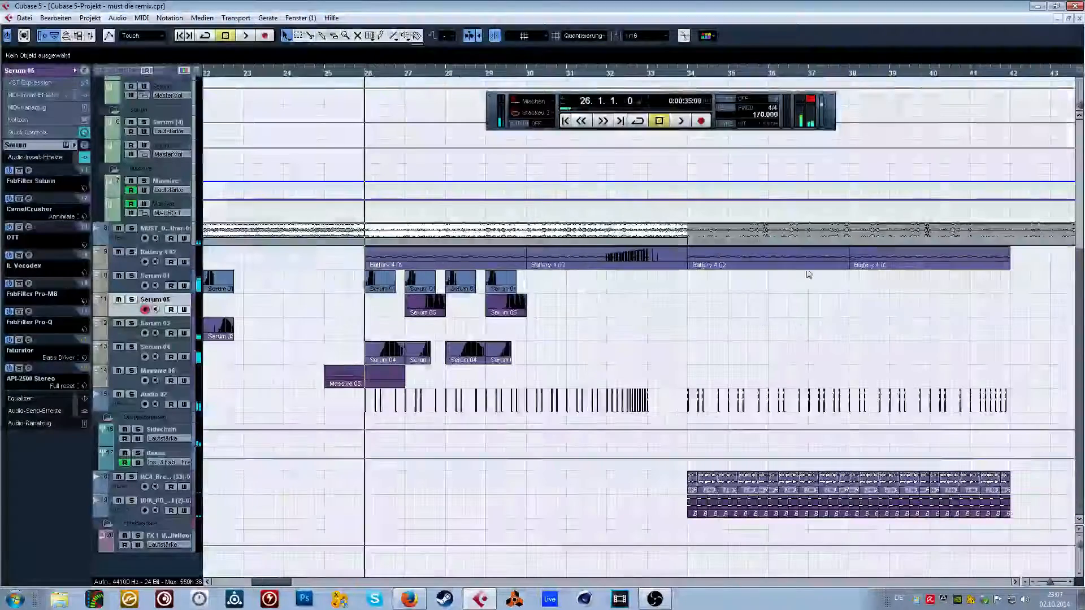
# Solo the Bässe group, view its insert effects and audition the basses from 25.4.4 to the start of bar 28.
pyautogui.click(362, 73)
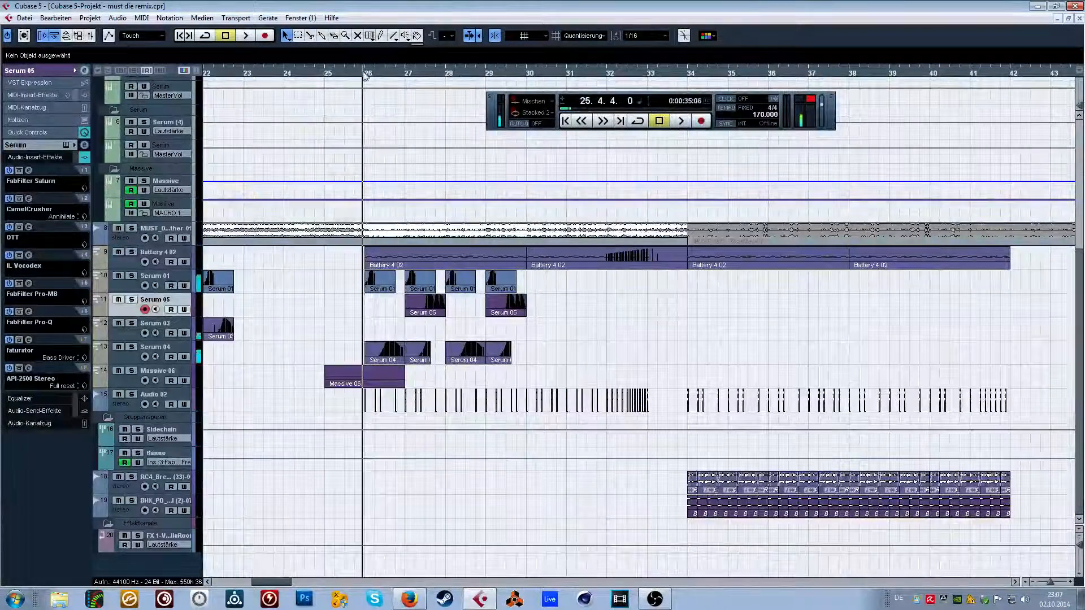
pyautogui.click(140, 453)
pyautogui.click(161, 453)
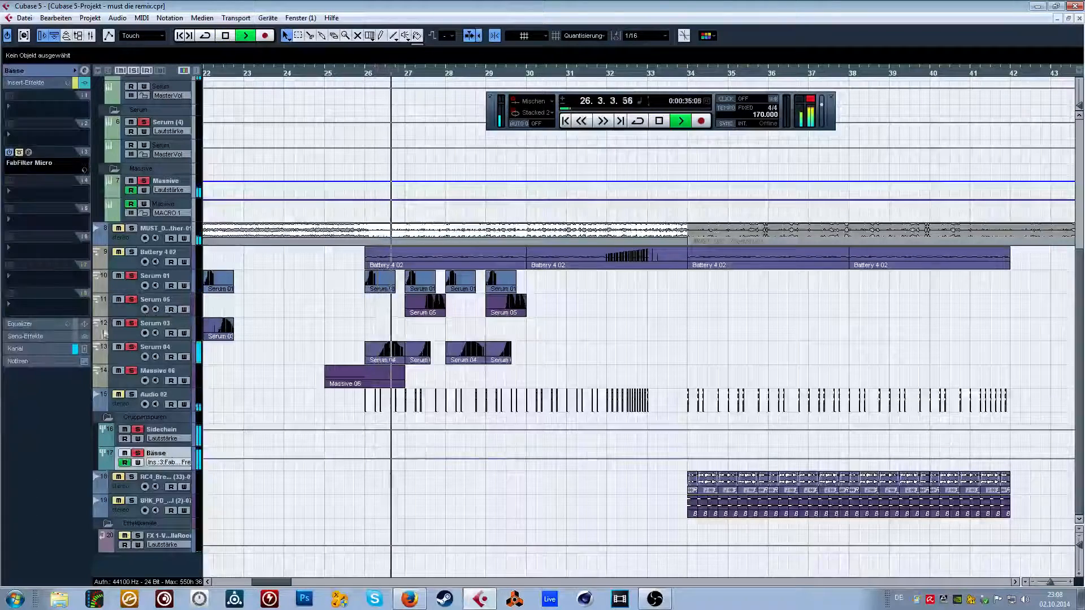
pyautogui.click(57, 191)
pyautogui.click(340, 314)
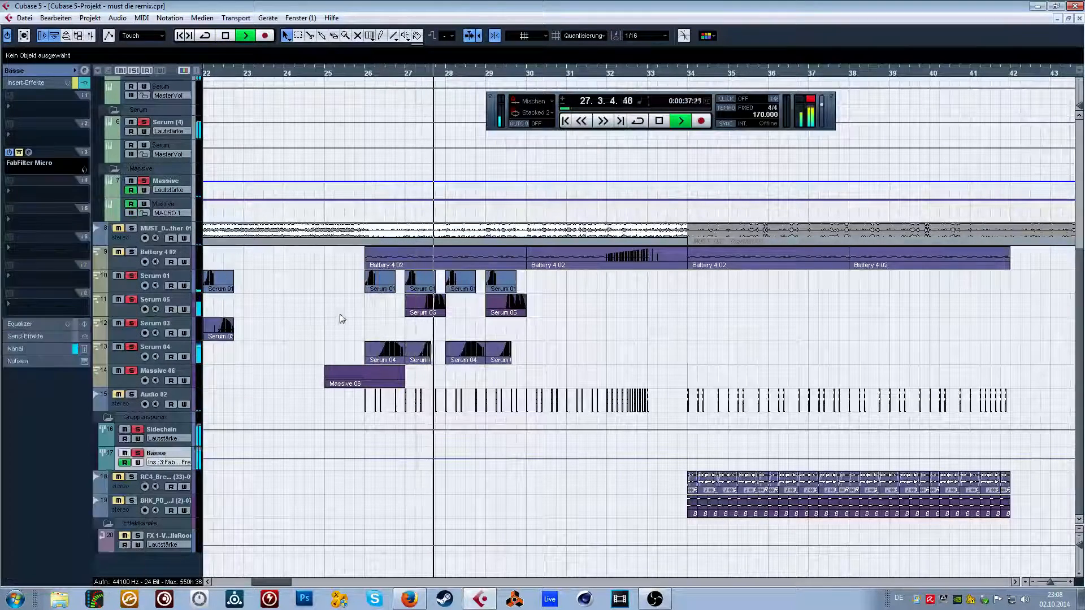
pyautogui.press('space')
# Set the second note of the bar 27 Serum 04 part to F0.
pyautogui.doubleClick(417, 353)
pyautogui.scroll(-3, 377, 331)
pyautogui.click(481, 360)
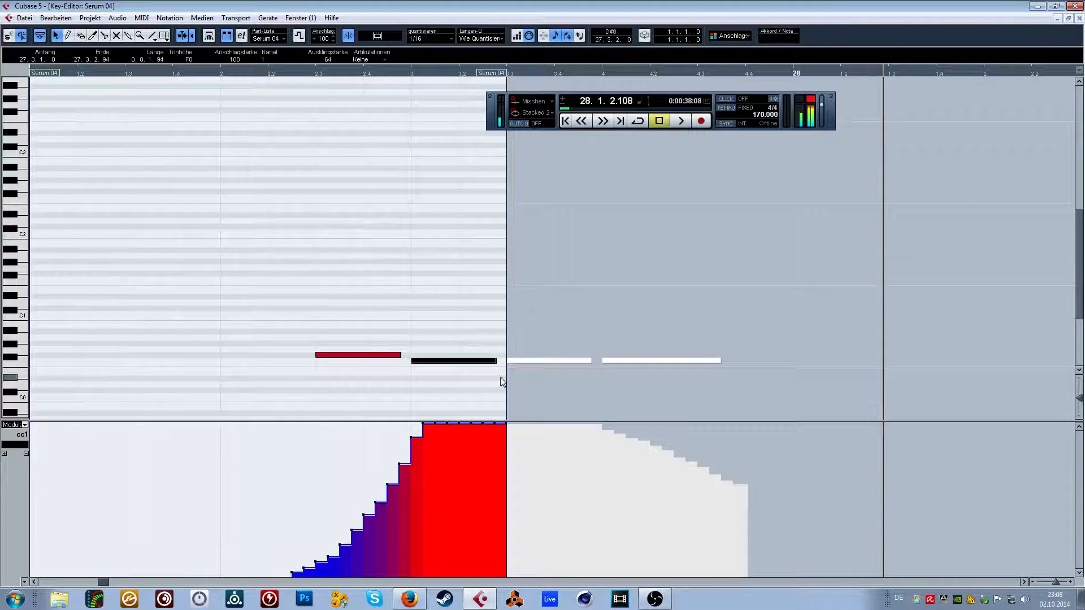
pyautogui.click(1078, 18)
pyautogui.click(530, 339)
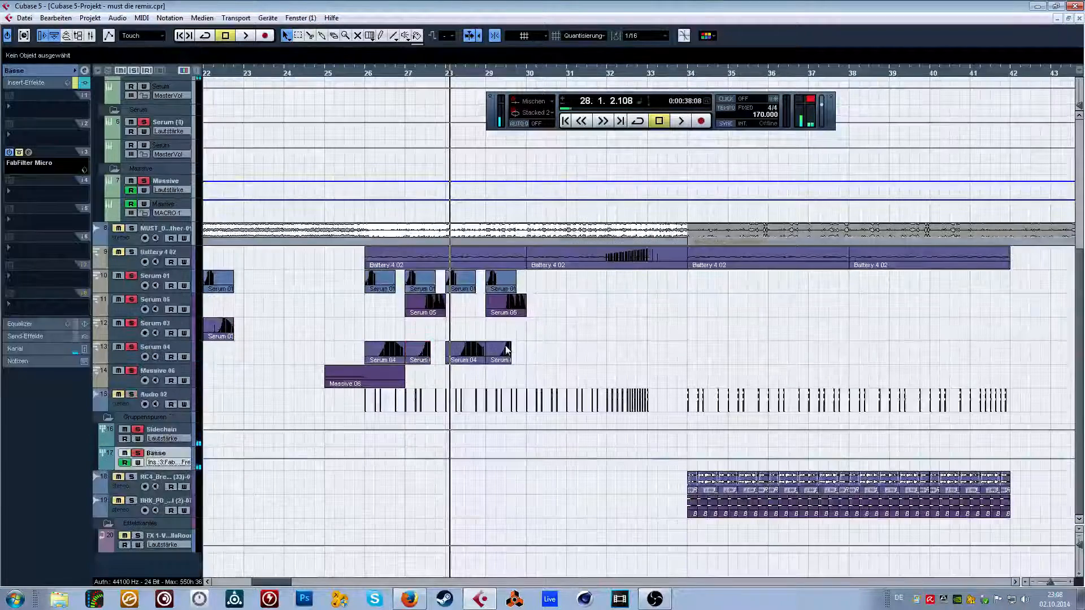
# Shift the second note of the bar 29 Serum 04 part by one semitone.
pyautogui.doubleClick(504, 346)
pyautogui.scroll(-3, 447, 308)
pyautogui.click(477, 361)
pyautogui.press('Up')
pyautogui.click(1079, 18)
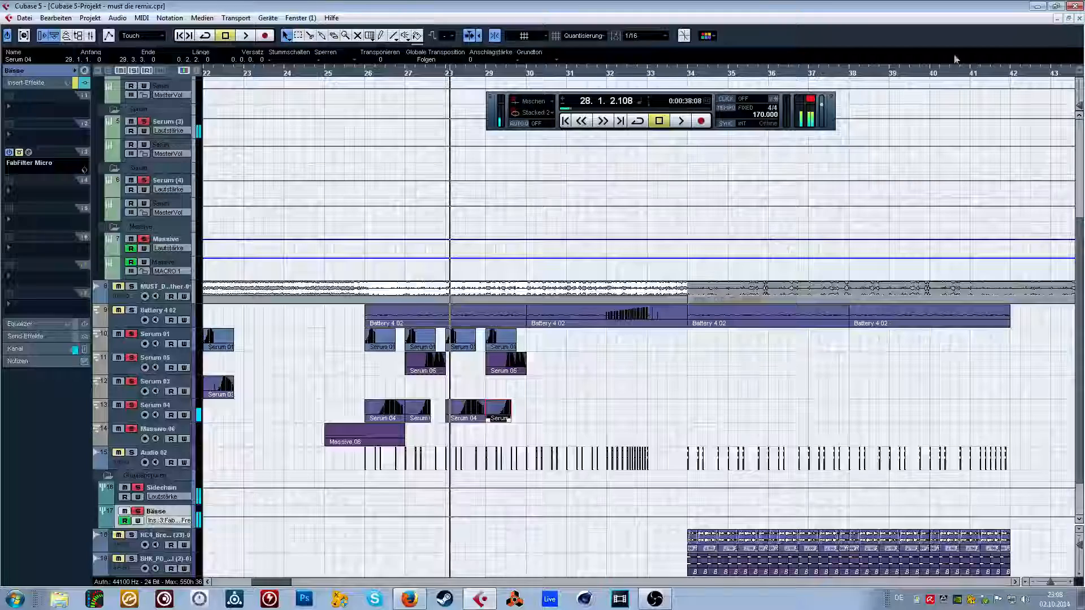
# Audition the basses from bar 26 through bar 29 and view the Stereo Out channel settings in the mixer.
pyautogui.press('space')
pyautogui.scroll(-2, 634, 358)
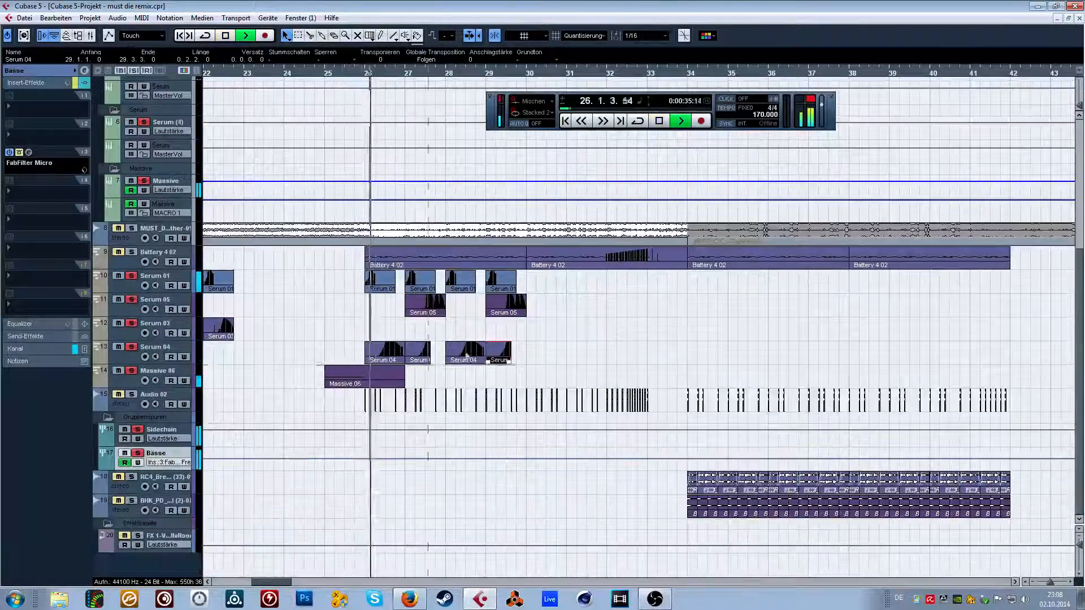
pyautogui.press('F3')
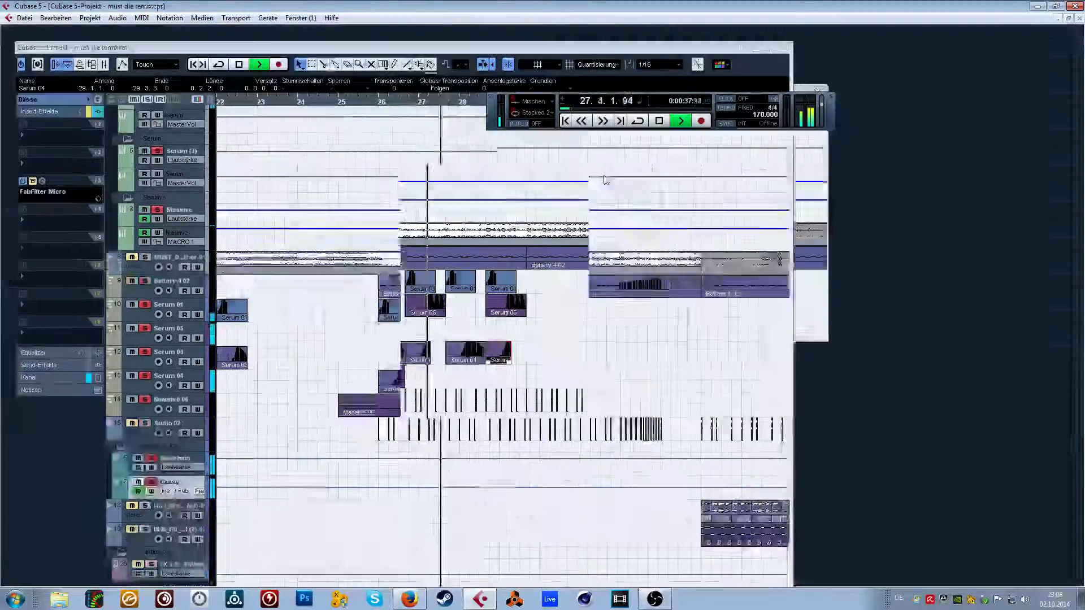
pyautogui.click(534, 281)
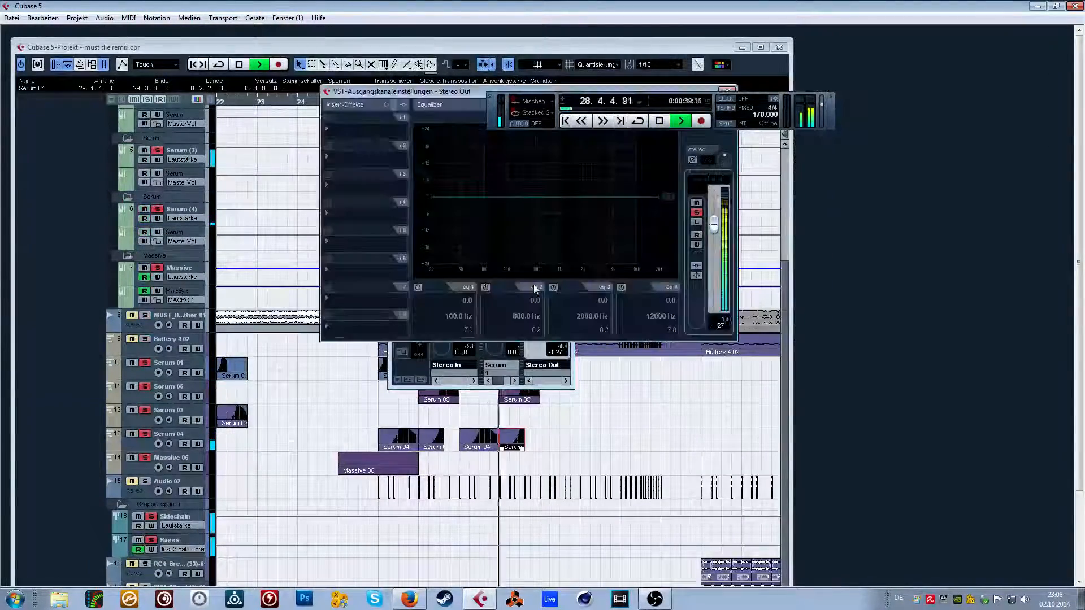
pyautogui.click(762, 48)
pyautogui.press('space')
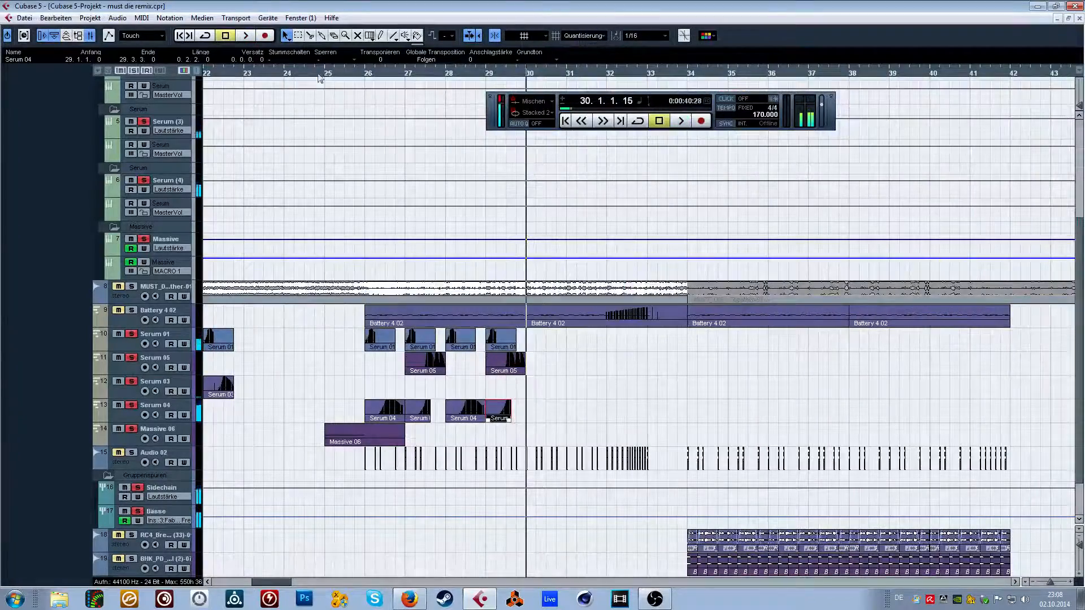
# Select the MUST_DIE_-Together-01 track and audition the arrangement from about 25.3 into bar 30.
pyautogui.click(297, 75)
pyautogui.moveTo(297, 76); pyautogui.dragTo(201, 45)
pyautogui.click(164, 291)
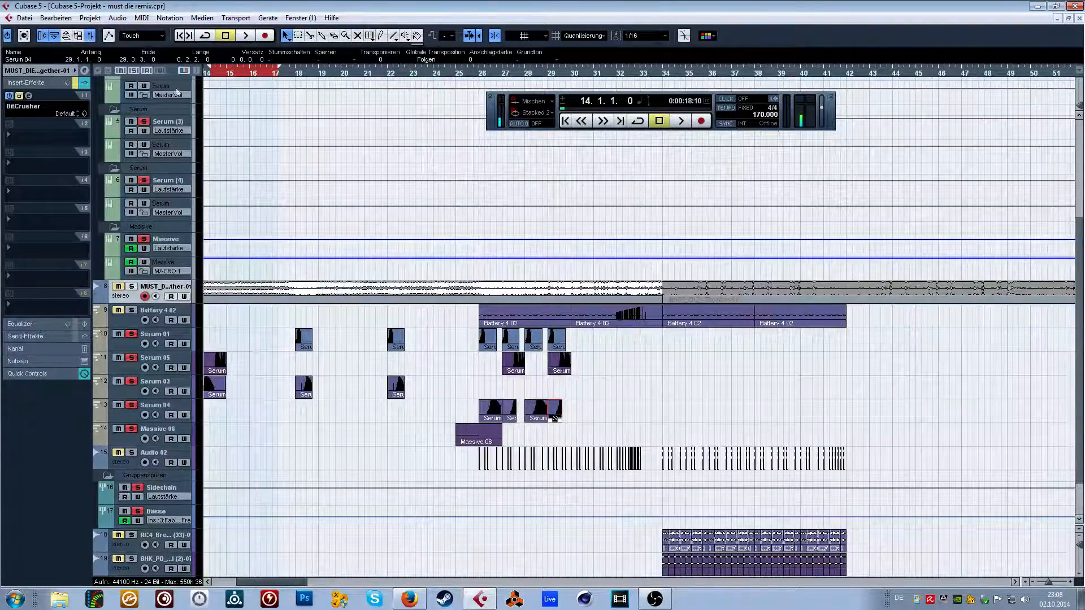
pyautogui.click(474, 74)
pyautogui.press('space')
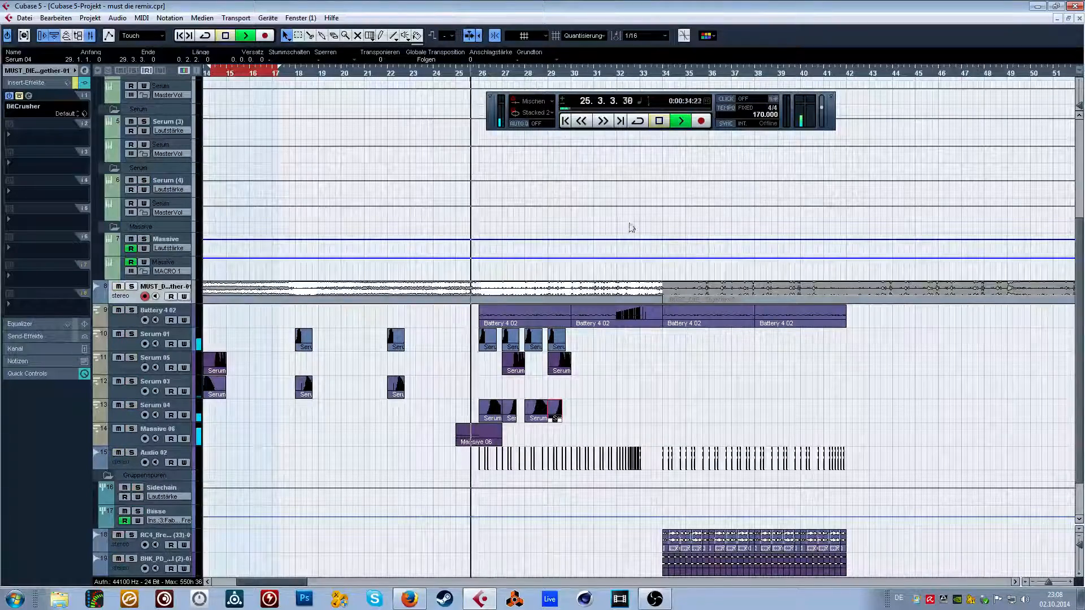
pyautogui.click(822, 106)
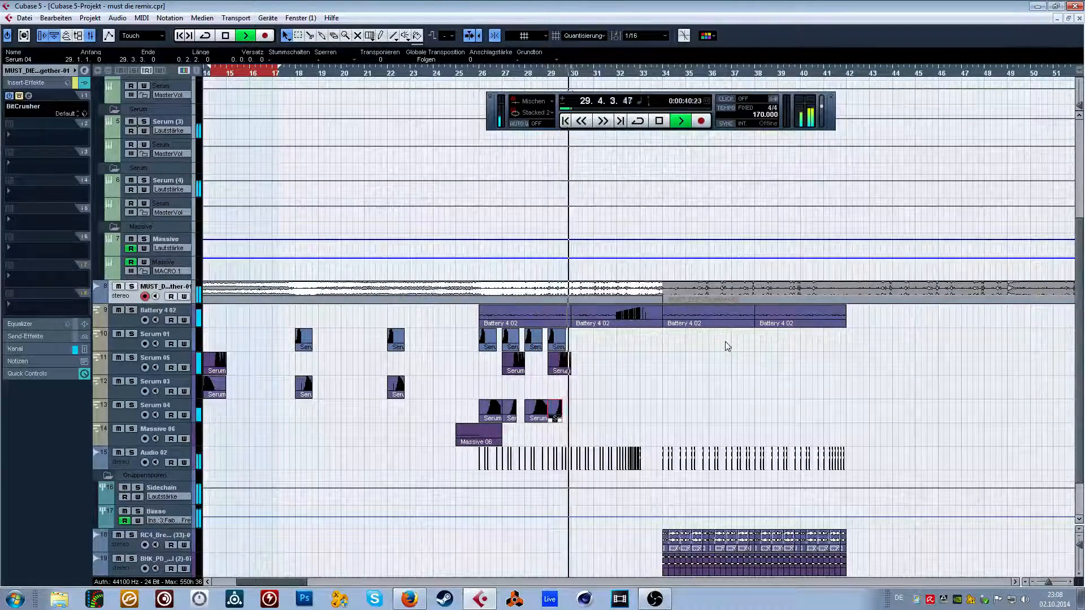
pyautogui.press('space')
pyautogui.click(667, 395)
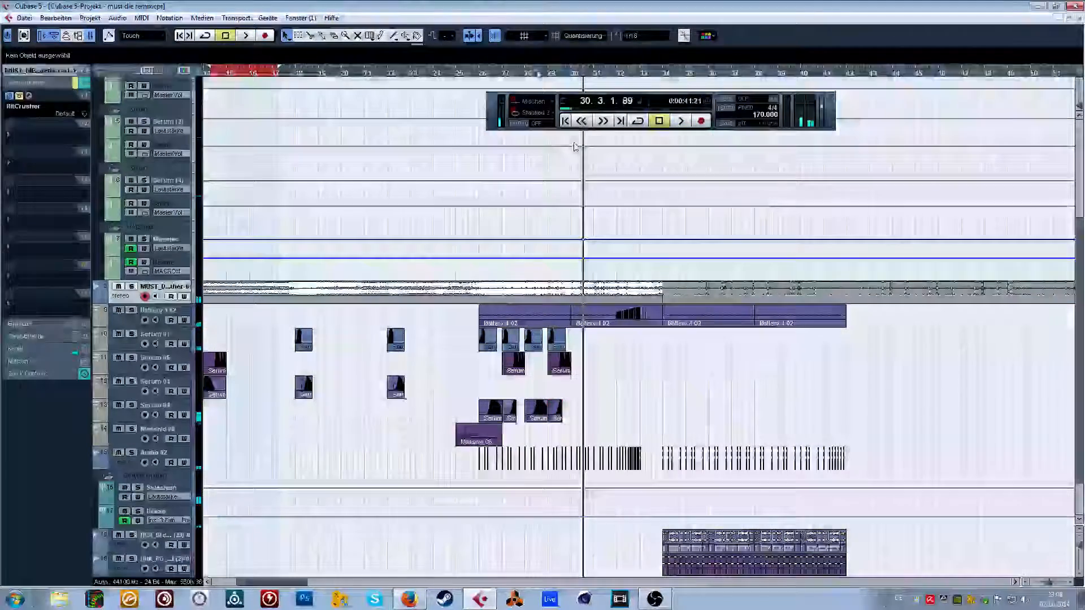
# View the list of loaded VST instruments, close it and maximise the project window.
pyautogui.press('F11')
pyautogui.click(368, 304)
pyautogui.click(243, 355)
pyautogui.press('F11')
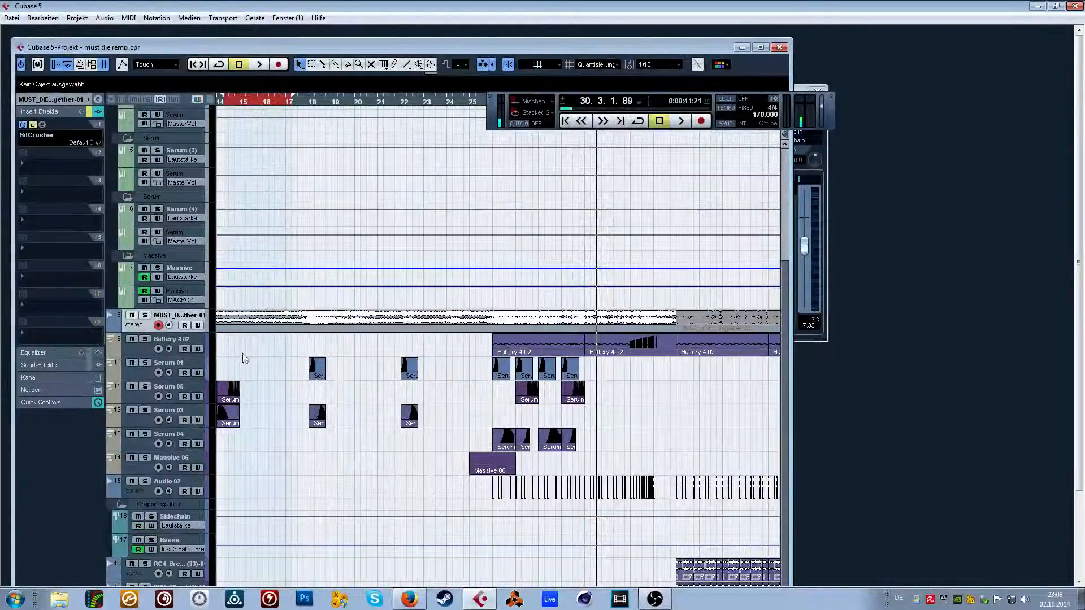
pyautogui.doubleClick(519, 49)
# Audition the arrangement from about bar 8 to the start of bar 11.
pyautogui.moveTo(217, 73); pyautogui.dragTo(284, 65)
pyautogui.press('space')
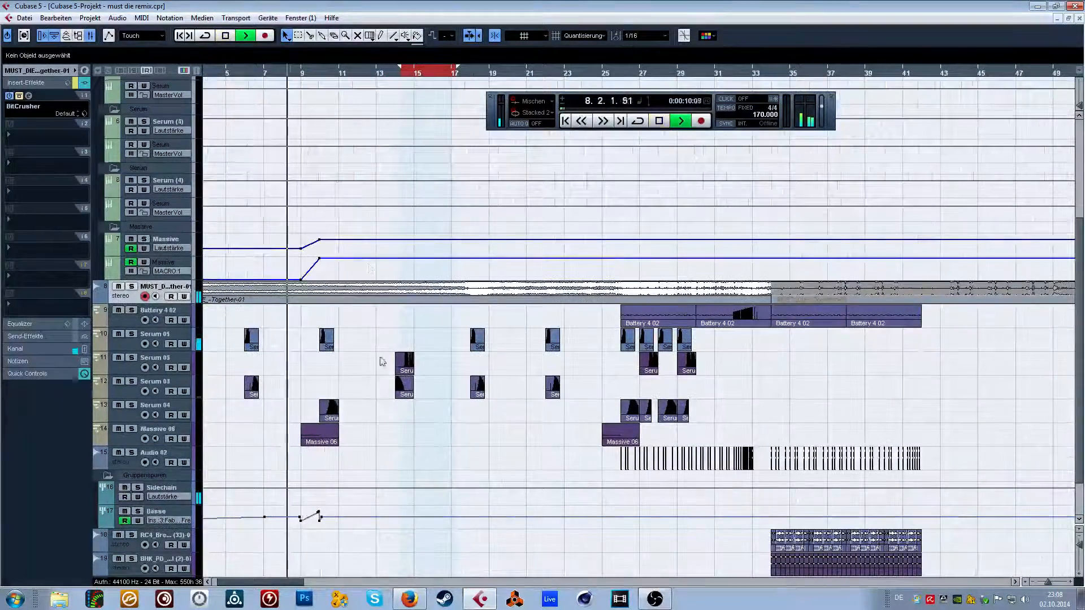
pyautogui.scroll(-1, 363, 226)
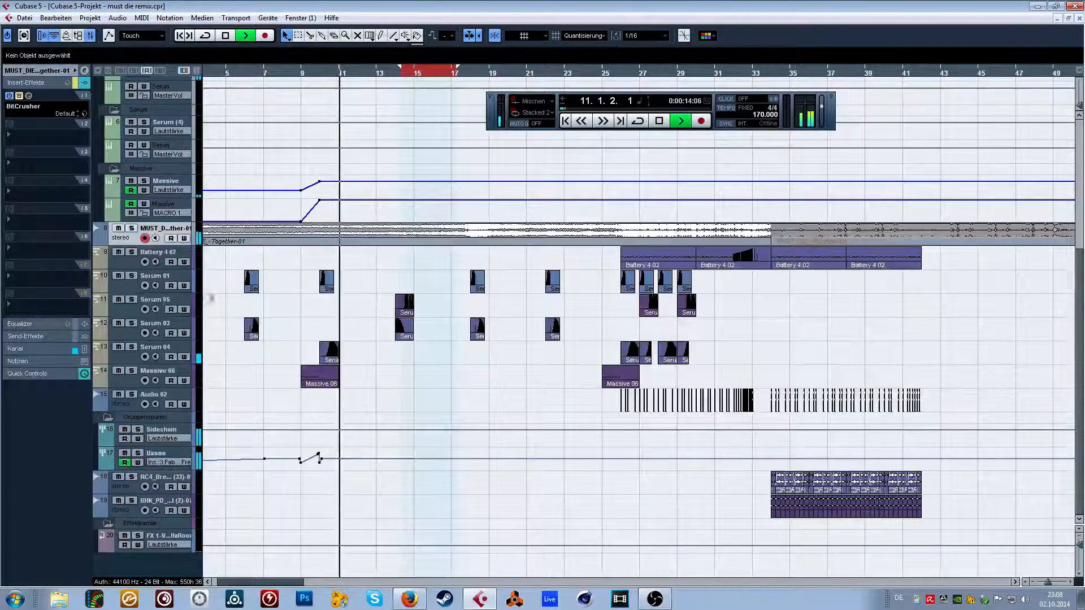
pyautogui.press('space')
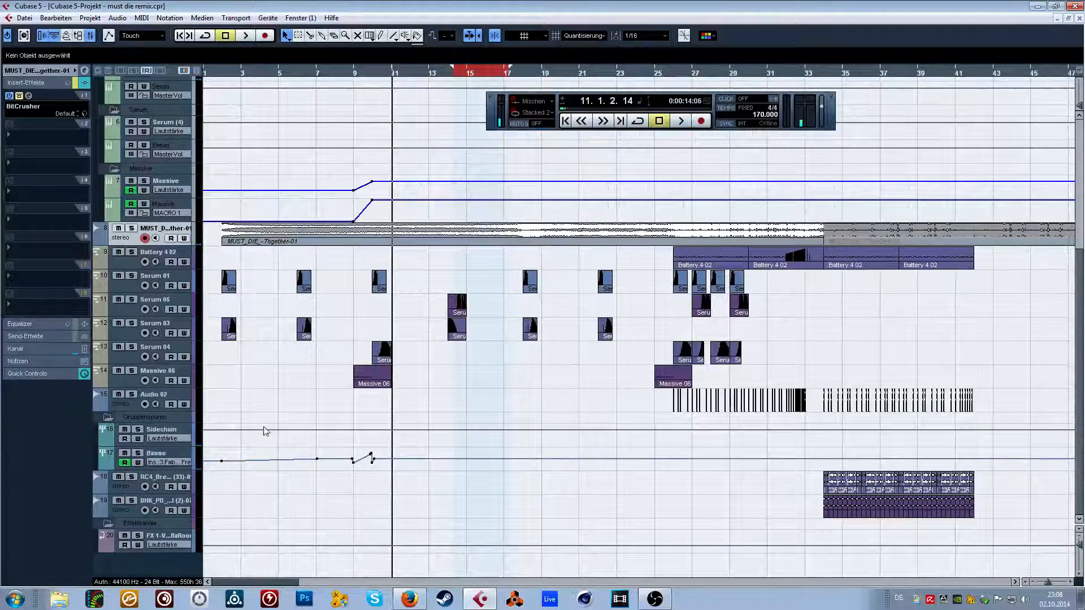
# Check the loaded VST instruments and the running processes in the Windows Task Manager, and return to the maximised project window.
pyautogui.press('F11')
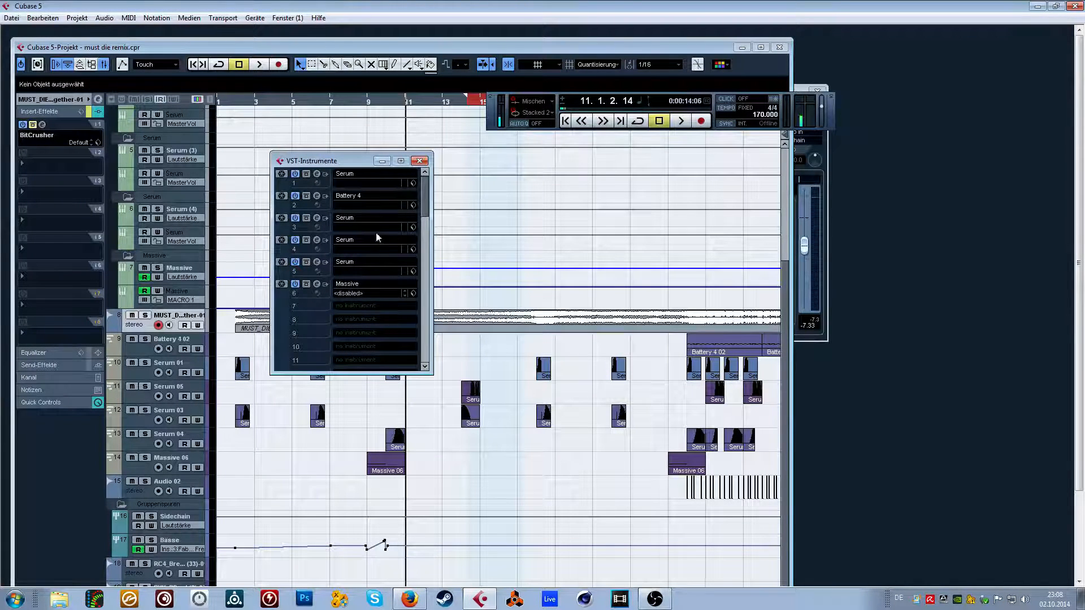
pyautogui.press('F11')
pyautogui.hotkey('ctrl', 'shift', 'Escape')
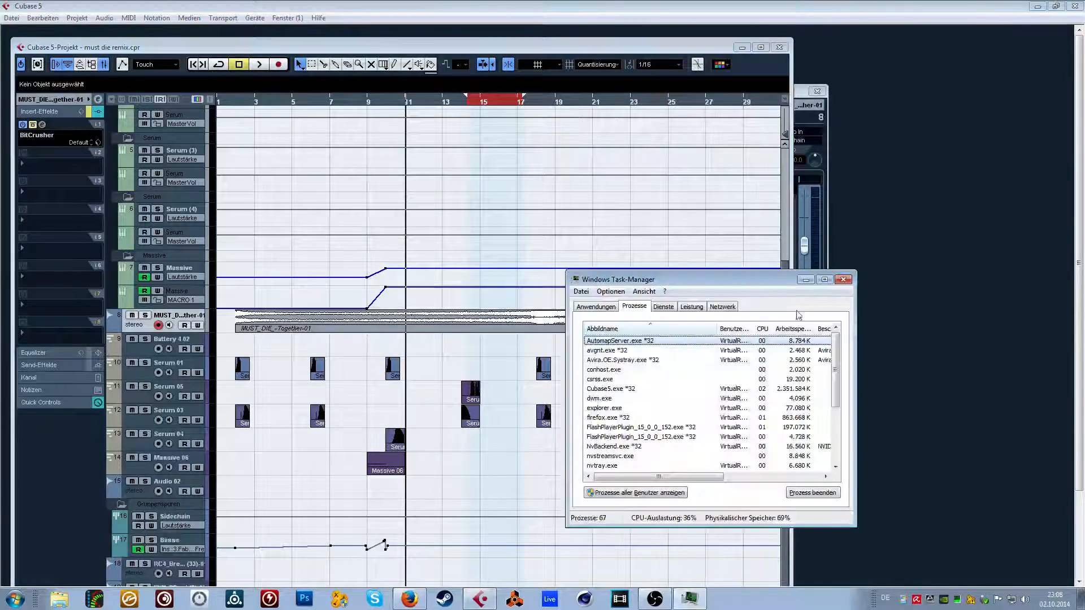
pyautogui.click(843, 279)
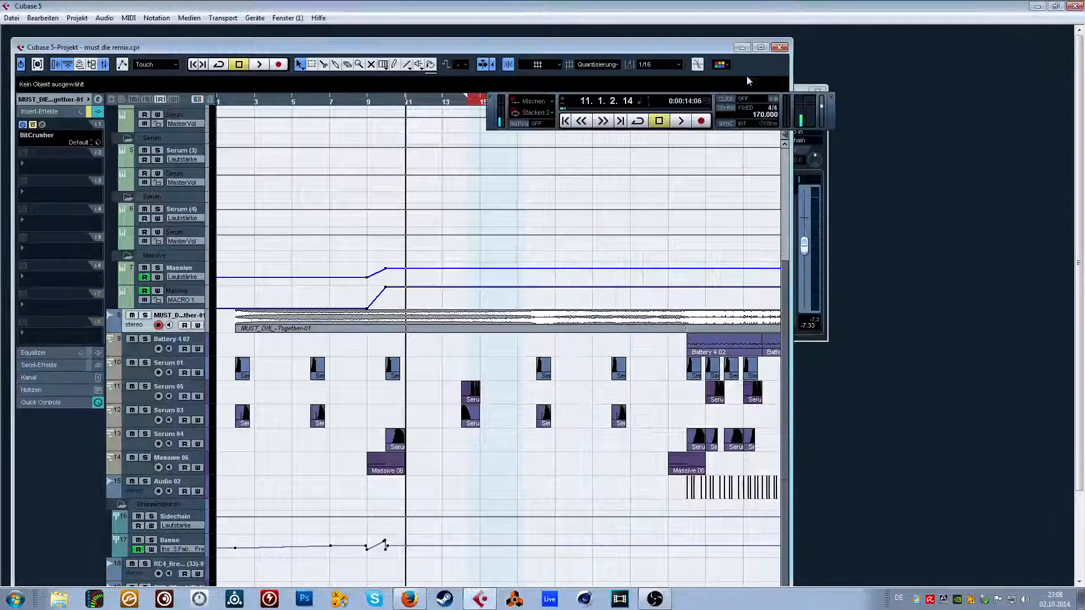
pyautogui.click(760, 47)
# Solo the Serum 01 track and set the locator range from the start of bar 26 to 26.3.
pyautogui.click(188, 343)
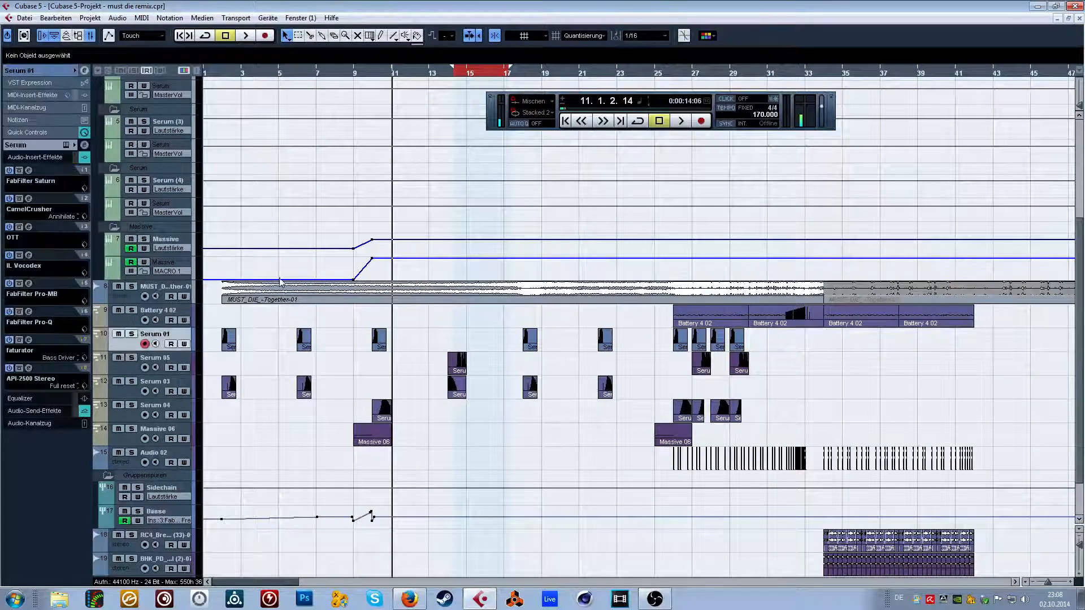
pyautogui.click(131, 334)
pyautogui.moveTo(277, 582); pyautogui.dragTo(311, 585)
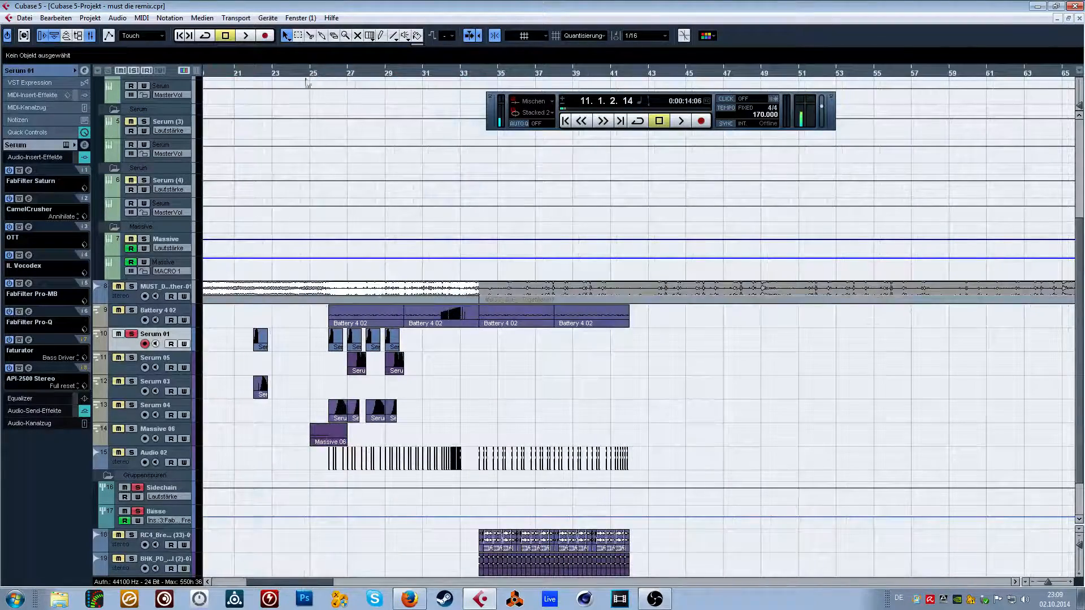
pyautogui.press('space')
pyautogui.moveTo(327, 73)
pyautogui.mouseDown()
pyautogui.moveTo(328, 85)
pyautogui.moveTo(403, 67)
pyautogui.mouseUp()
# Audition the soloed Serum 01 growl from bar 26 and fine-tune the output level on the transport.
pyautogui.press('space')
pyautogui.press('space')
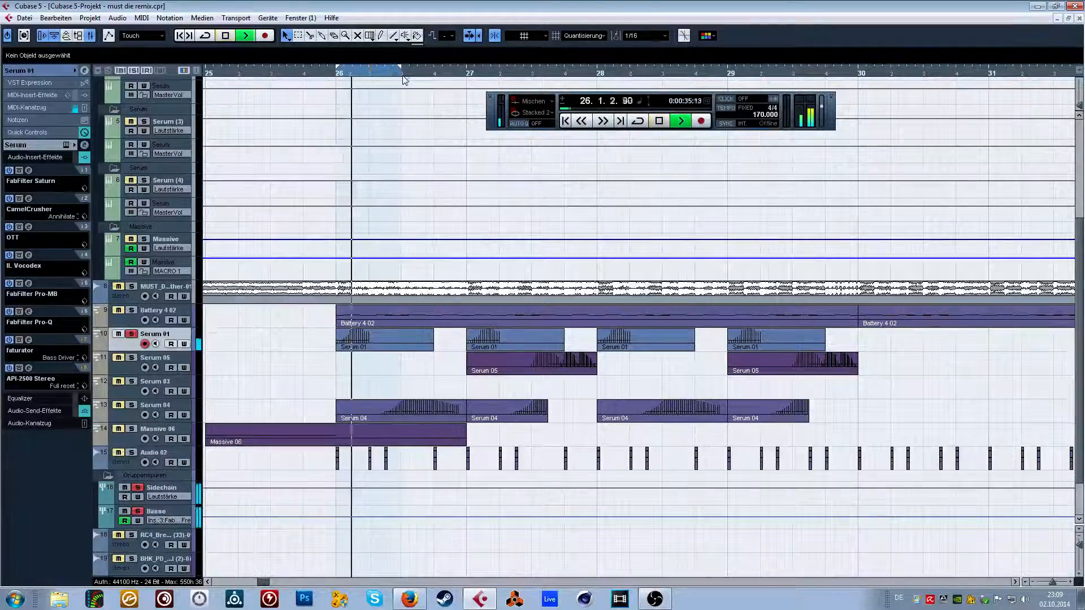
pyautogui.press('space')
pyautogui.moveTo(822, 106); pyautogui.dragTo(822, 104)
pyautogui.press('space')
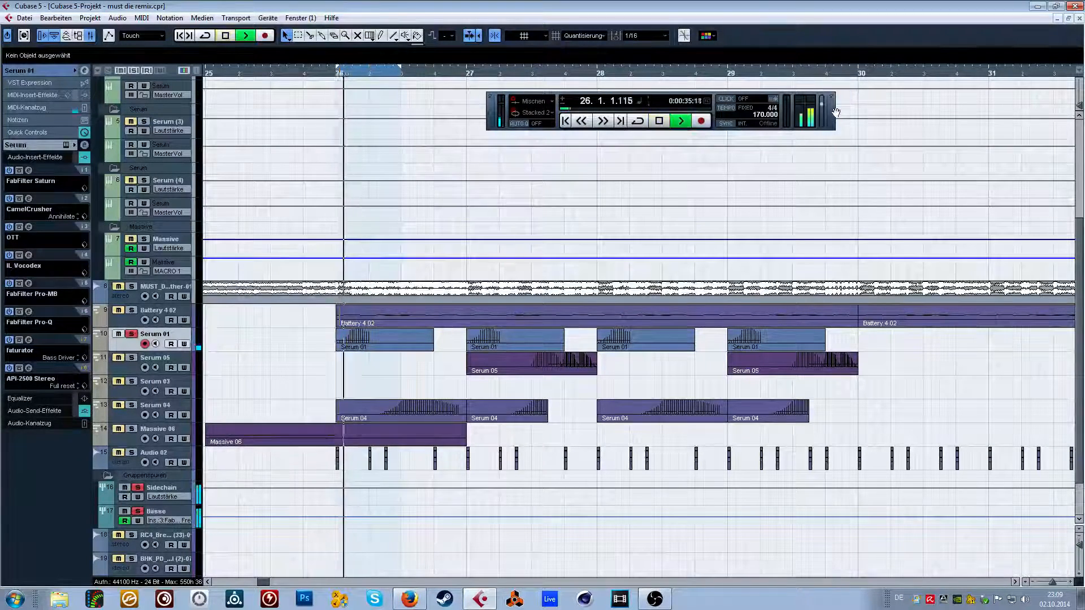
pyautogui.press('space')
pyautogui.click(337, 74)
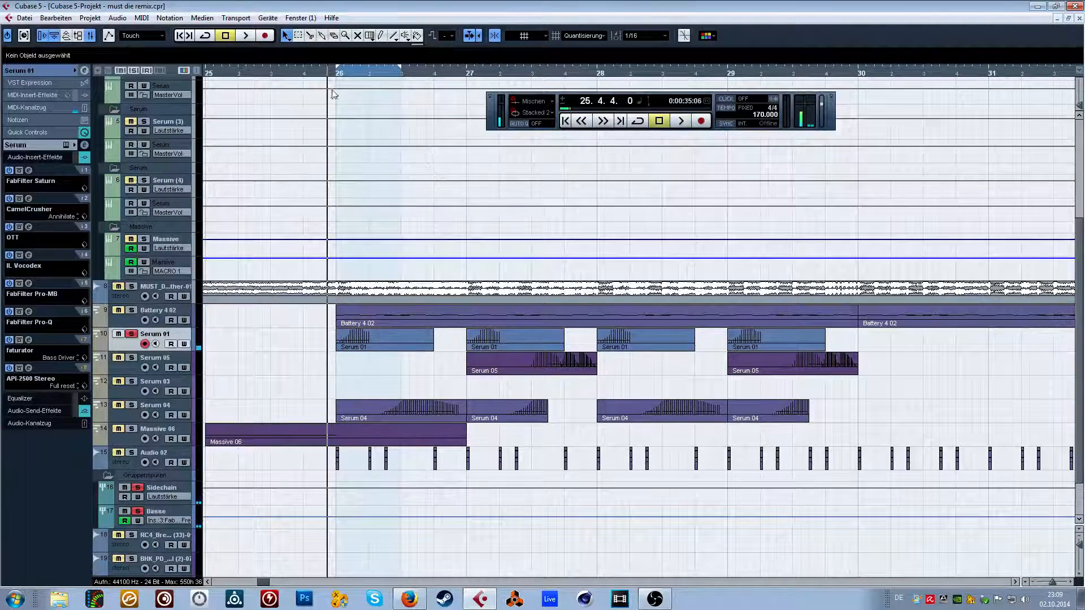
pyautogui.press('space')
pyautogui.click(338, 74)
pyautogui.press('space')
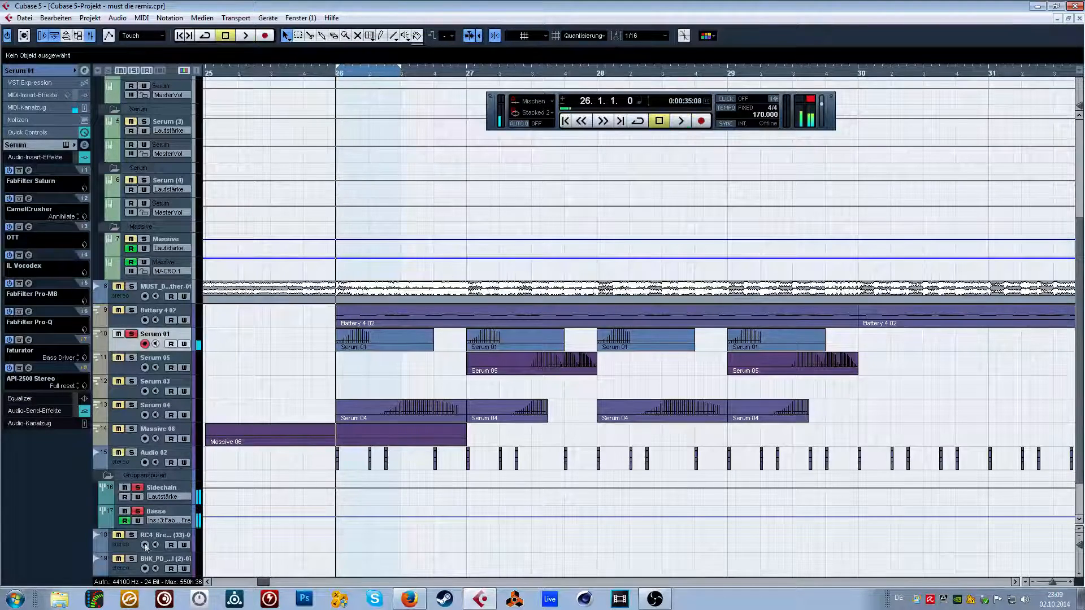
# View the insert effects of the Bässe, Sidechain and Serum 01 tracks, audition the Serum 01 growl again and return to bar 26.
pyautogui.click(148, 511)
pyautogui.click(167, 484)
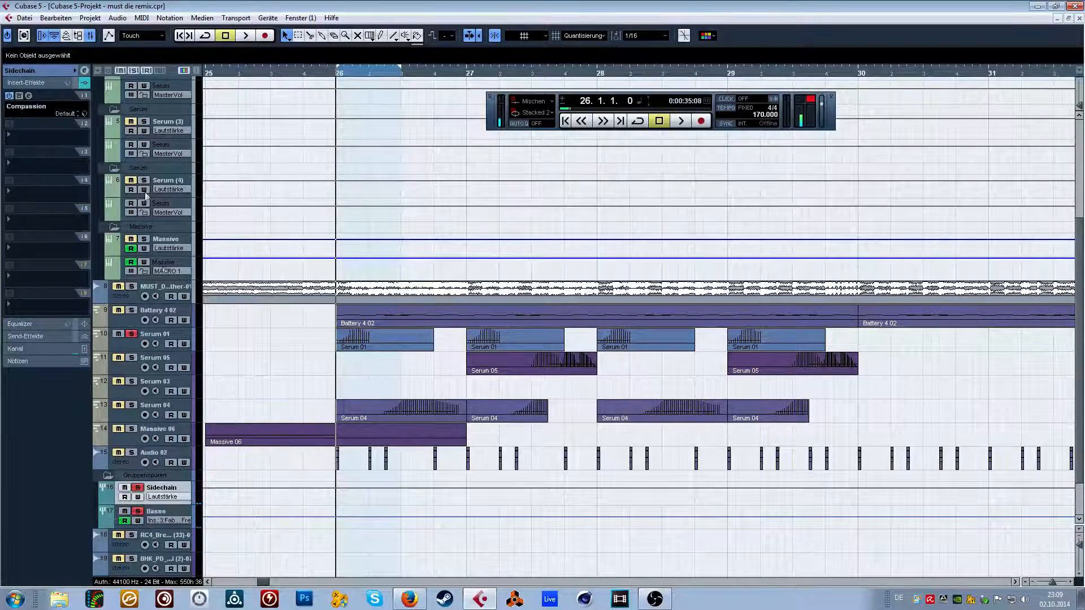
pyautogui.click(161, 338)
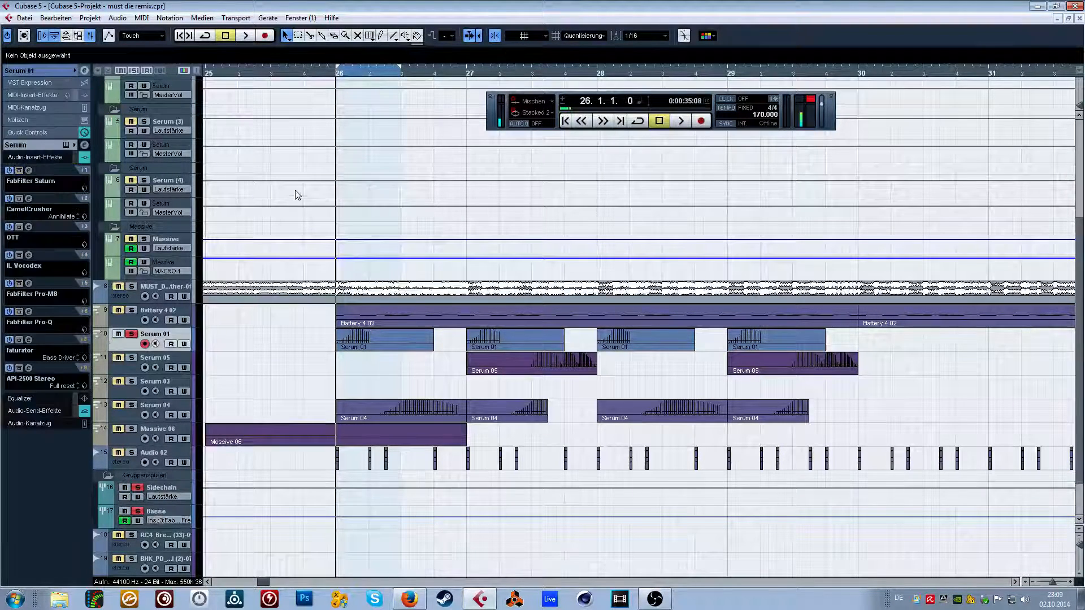
pyautogui.press('space')
pyautogui.press('space')
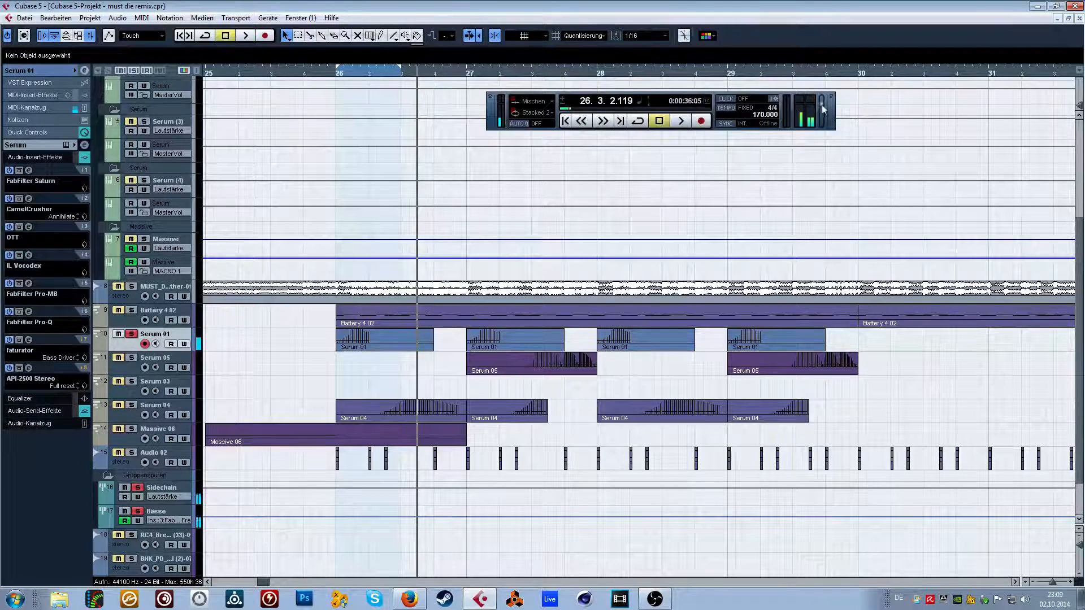
pyautogui.click(341, 72)
pyautogui.press('space')
pyautogui.press('space')
pyautogui.click(341, 73)
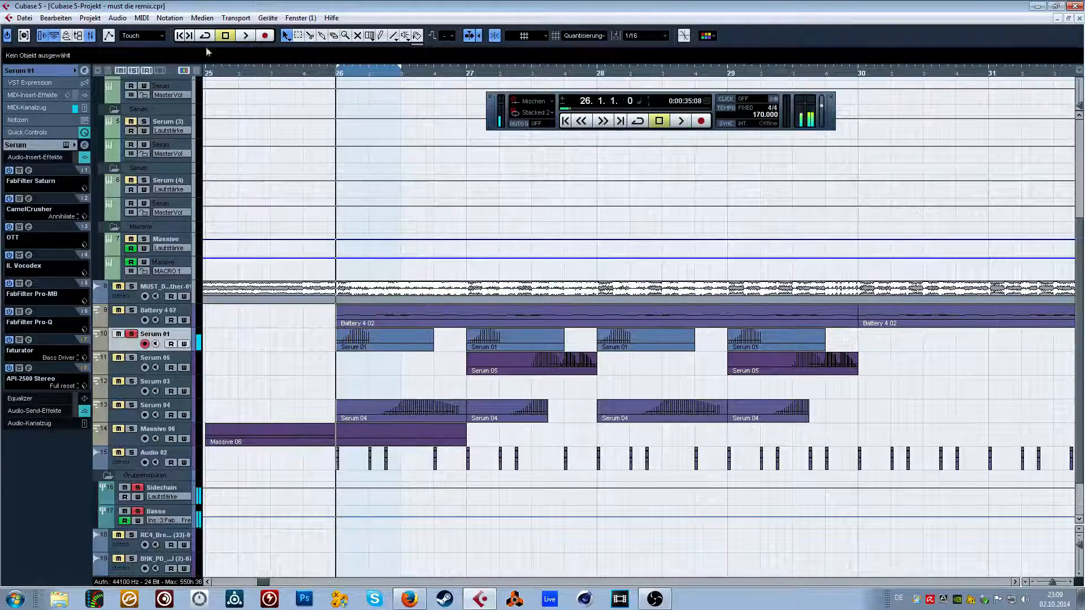
# Start an audio mixdown export and browse to the temp folder on drive H: for its save location.
pyautogui.click(24, 18)
pyautogui.moveTo(97, 216)
pyautogui.click(244, 243)
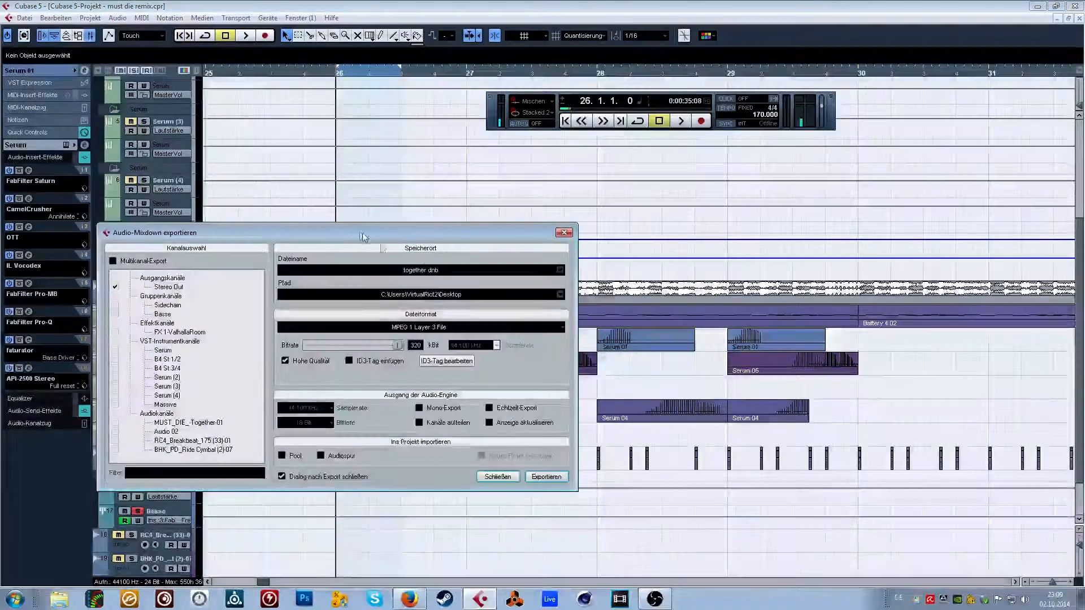
pyautogui.click(431, 296)
pyautogui.click(354, 195)
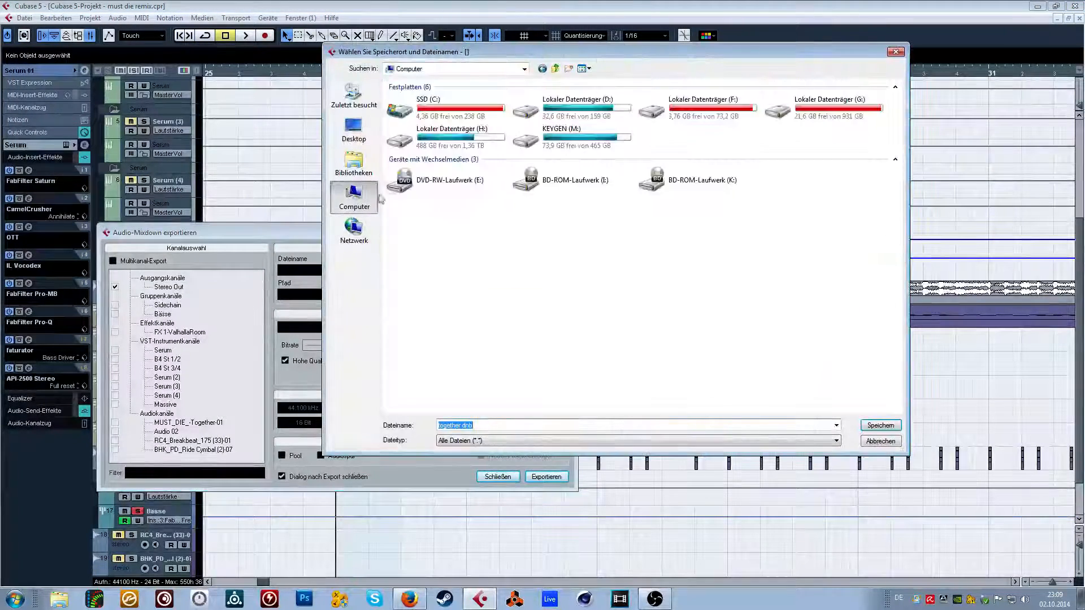
pyautogui.doubleClick(447, 136)
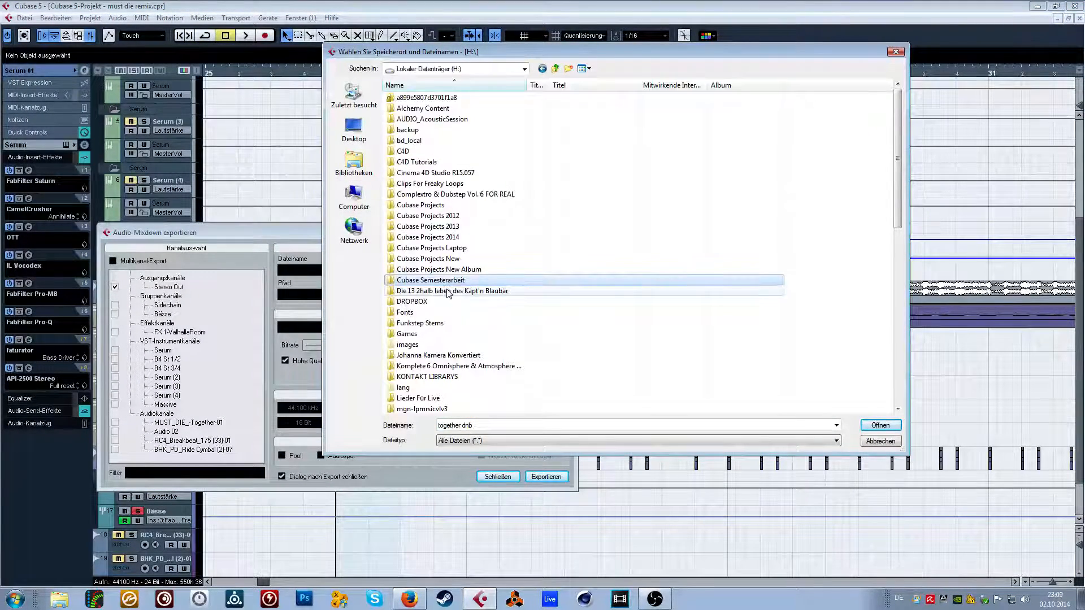
pyautogui.scroll(-5, 429, 229)
pyautogui.doubleClick(404, 120)
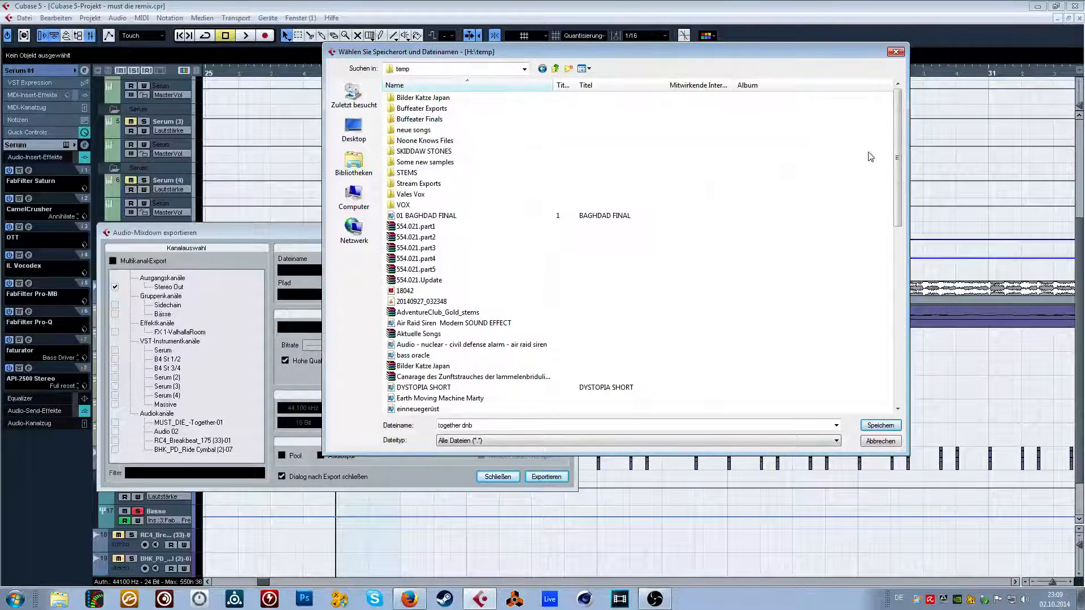
# Create a folder named Must Die Remix Temp inside the temp folder and open it.
pyautogui.scroll(-3, 892, 279)
pyautogui.scroll(7, 892, 278)
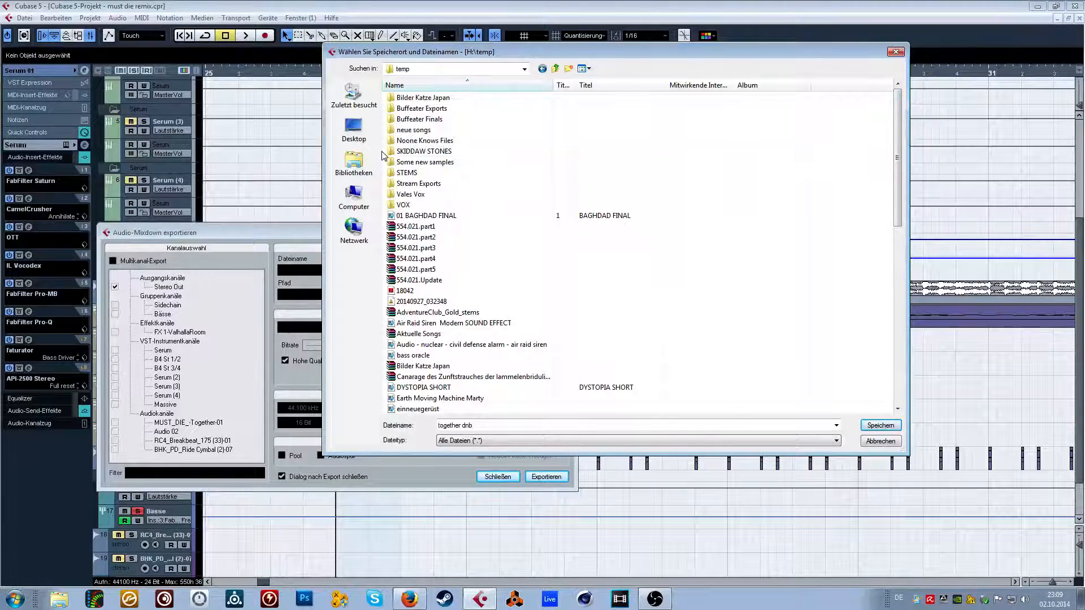
pyautogui.rightClick(874, 235)
pyautogui.moveTo(910, 356)
pyautogui.click(804, 358)
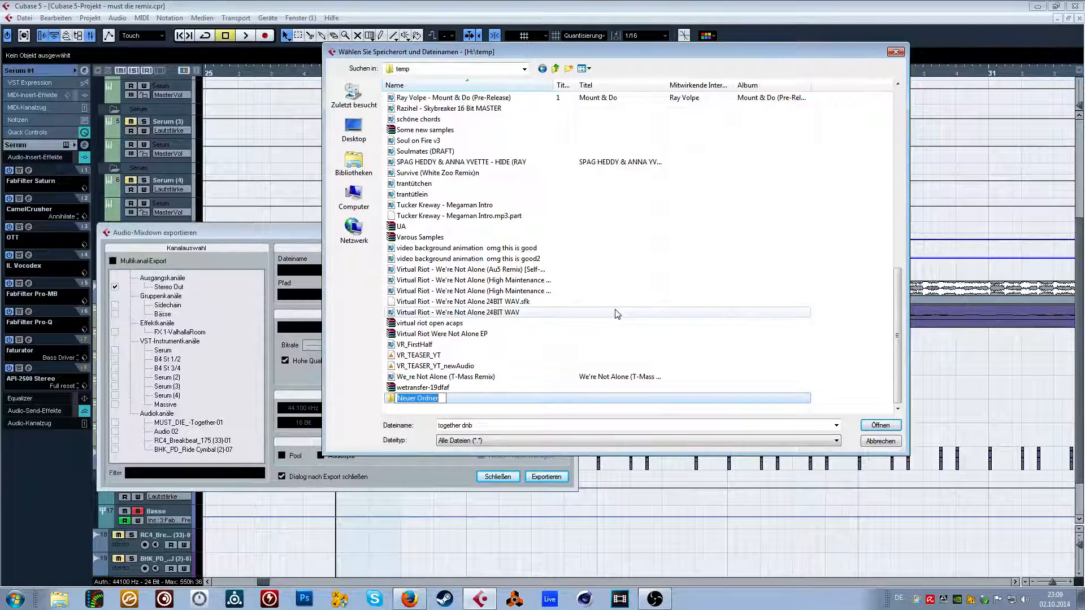
pyautogui.write('Must Die Remix T')
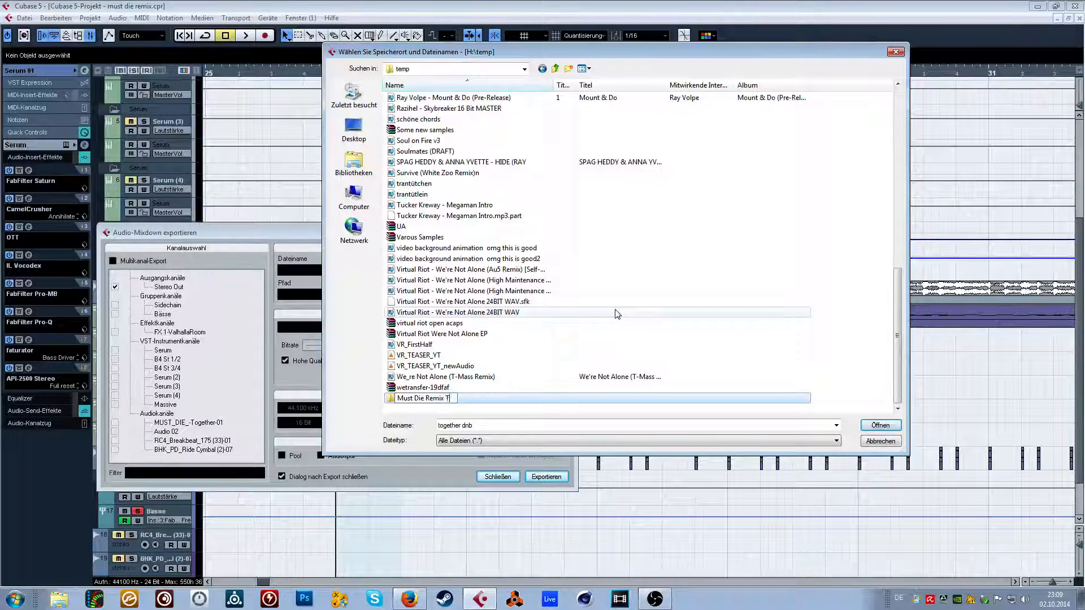
pyautogui.write('emp')
pyautogui.press('Return')
pyautogui.press('Return')
# Name the mixdown file F#_Growl1 and save that location for the export.
pyautogui.click(562, 426)
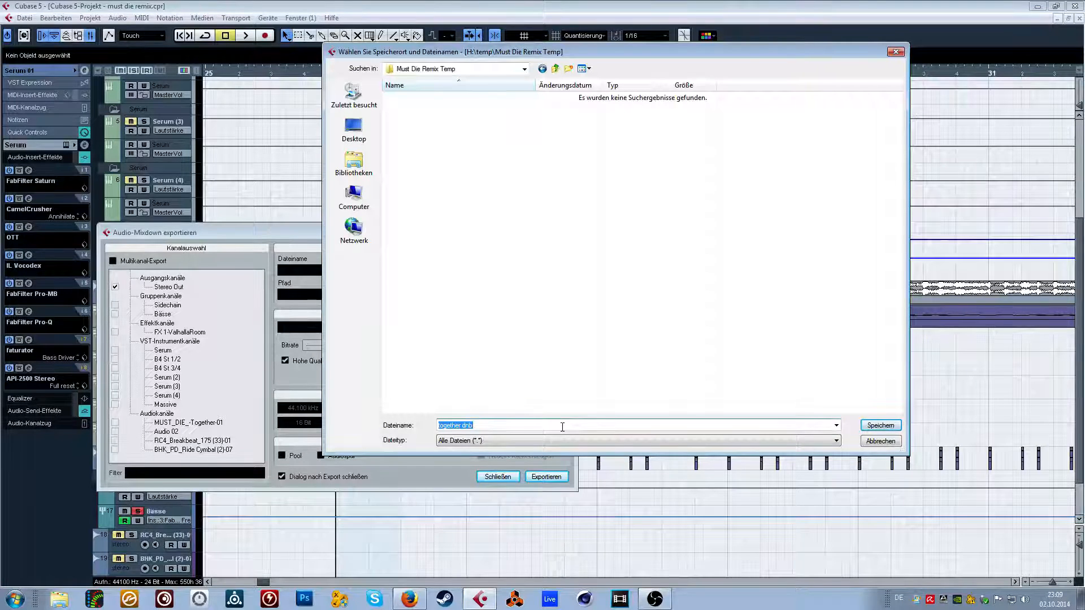
pyautogui.write('F#_Growl1')
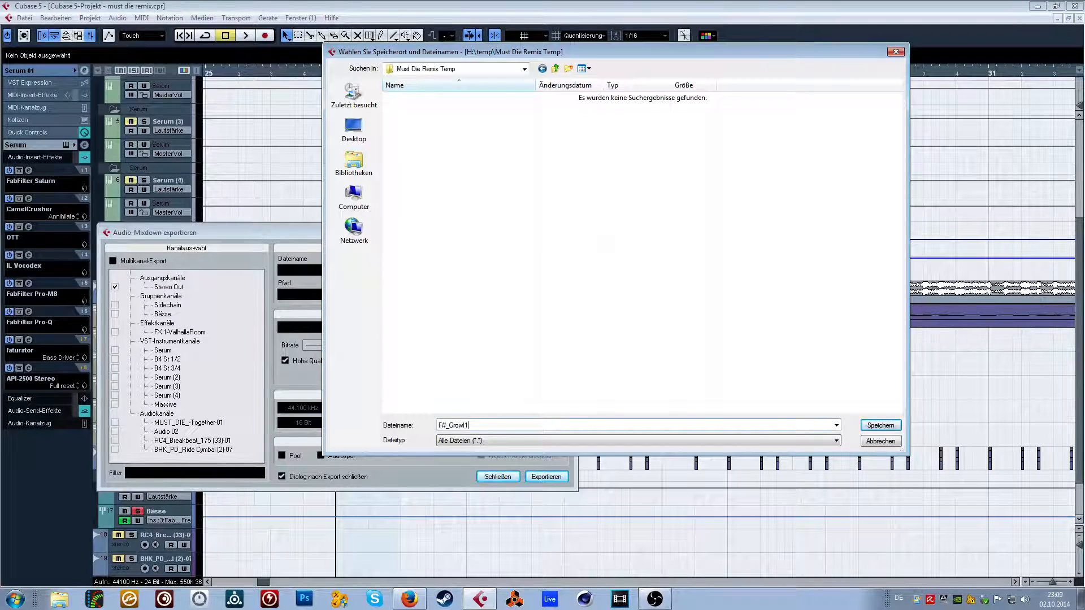
pyautogui.click(880, 425)
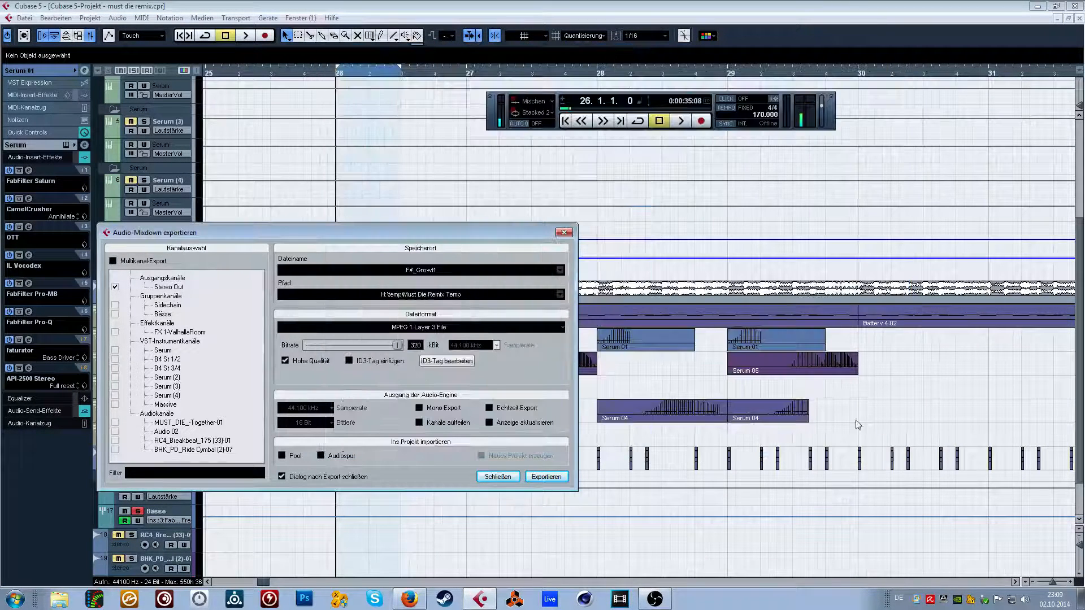
# Set the mixdown format to a Wave file at 24 Bit and export it.
pyautogui.click(443, 328)
pyautogui.click(365, 342)
pyautogui.click(315, 424)
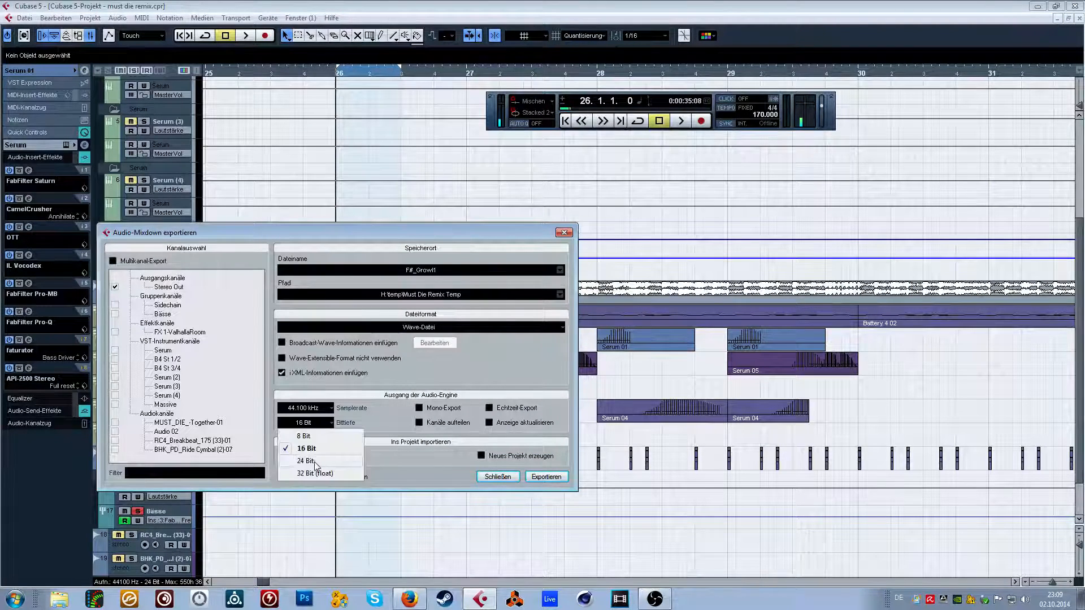
pyautogui.click(329, 463)
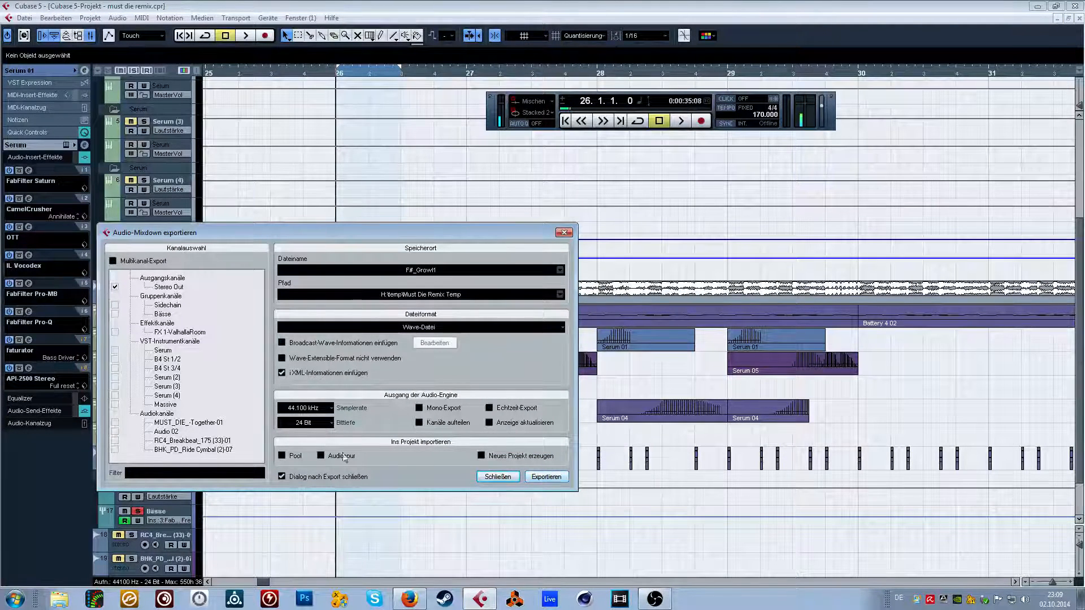
pyautogui.click(546, 477)
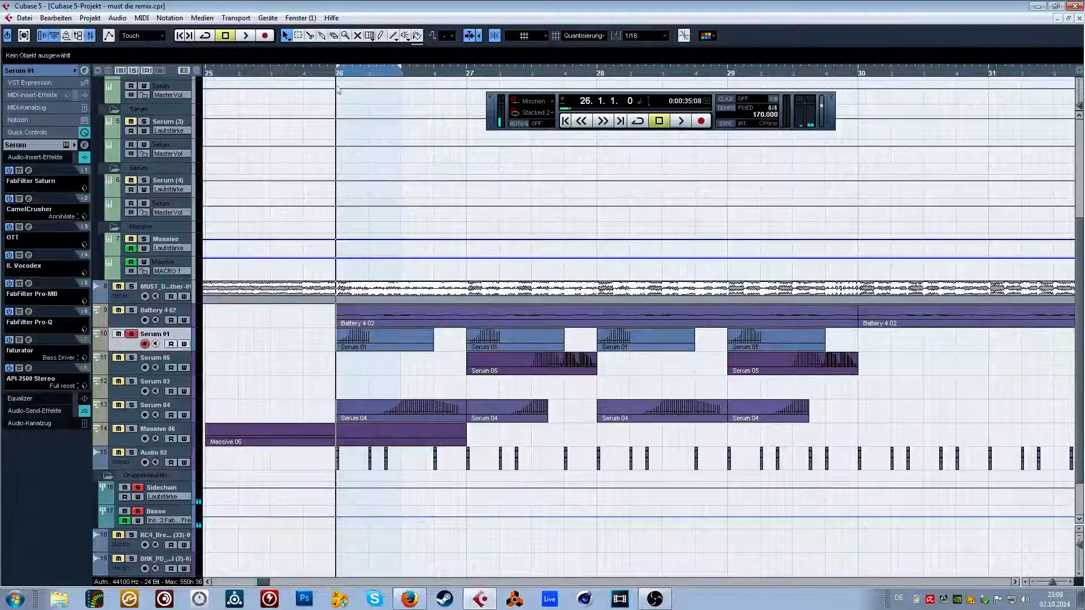
# Unsolo the Serum 01 track and solo the Serum 04 track.
pyautogui.click(131, 334)
pyautogui.click(131, 405)
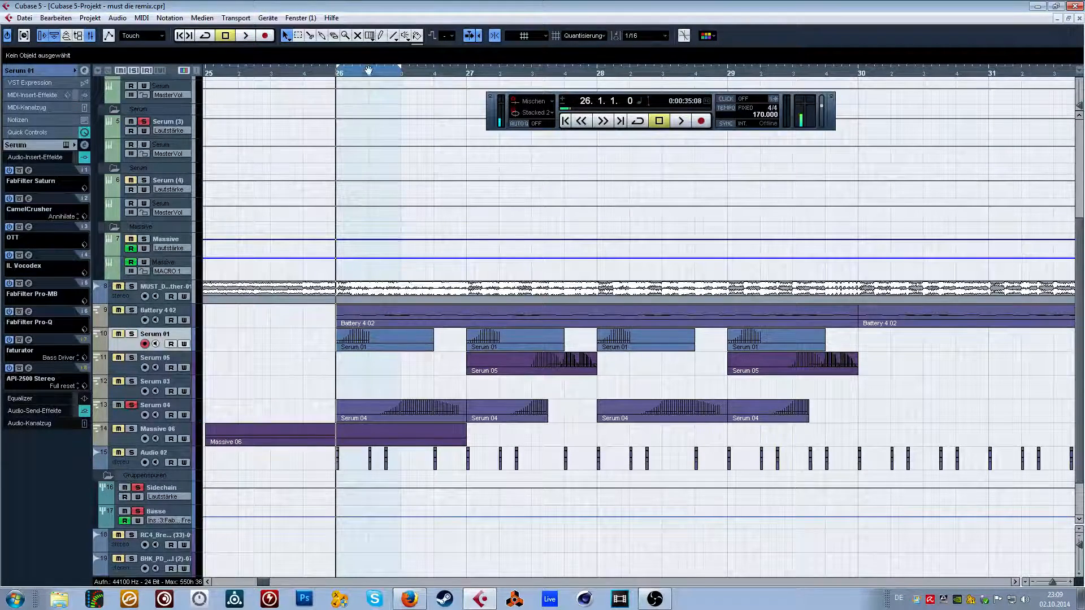
# Audition the growls at bars 26 and 27 with the Serum 05 track soloed alongside Serum 04.
pyautogui.moveTo(368, 70); pyautogui.dragTo(491, 72)
pyautogui.press('space')
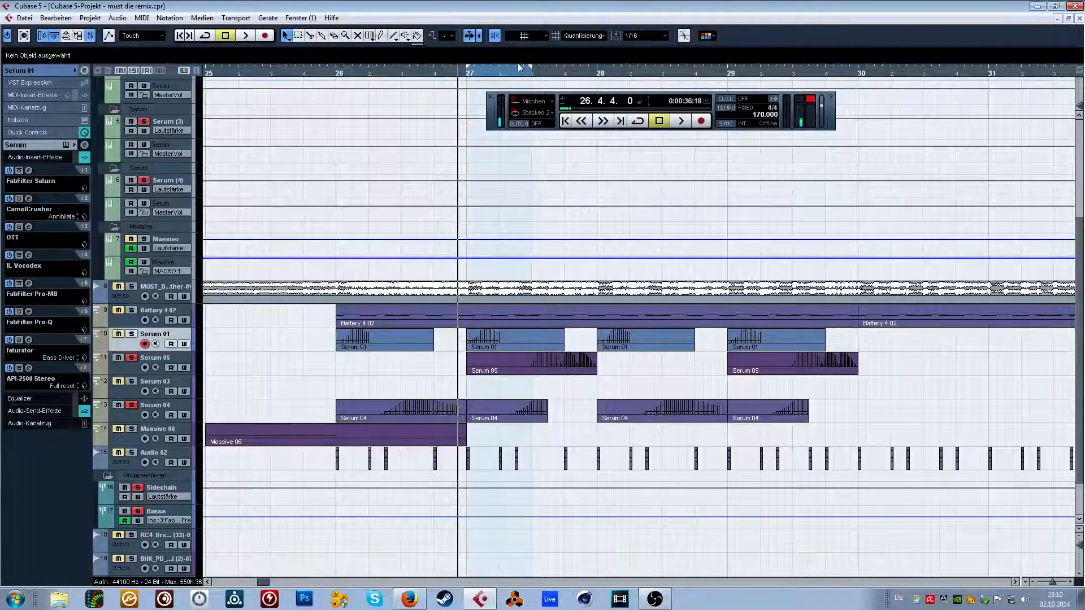
pyautogui.moveTo(570, 73); pyautogui.dragTo(533, 71)
pyautogui.press('space')
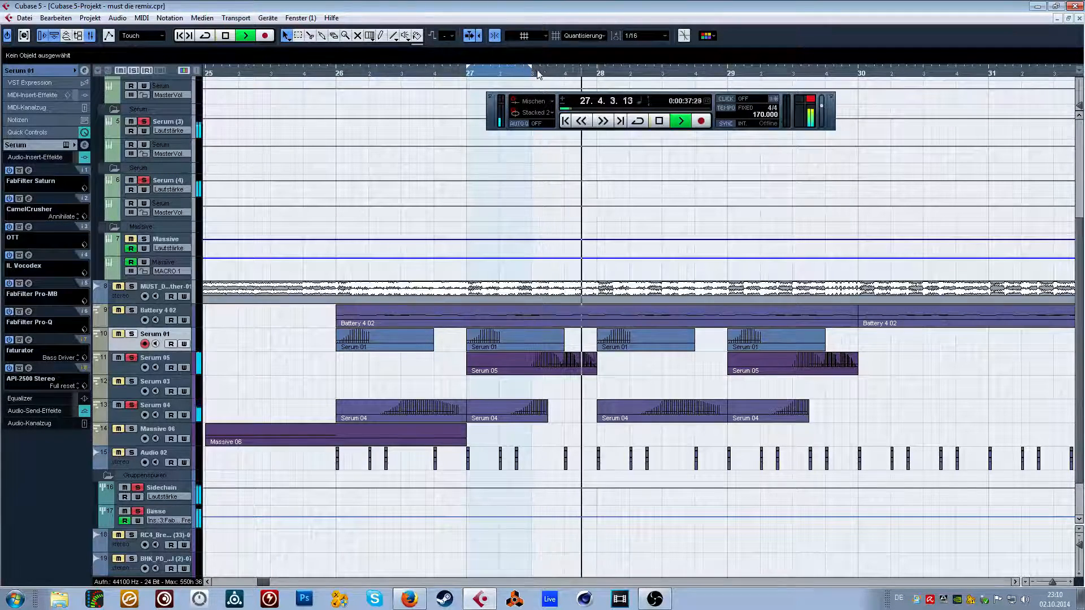
pyautogui.press('space')
pyautogui.click(575, 365)
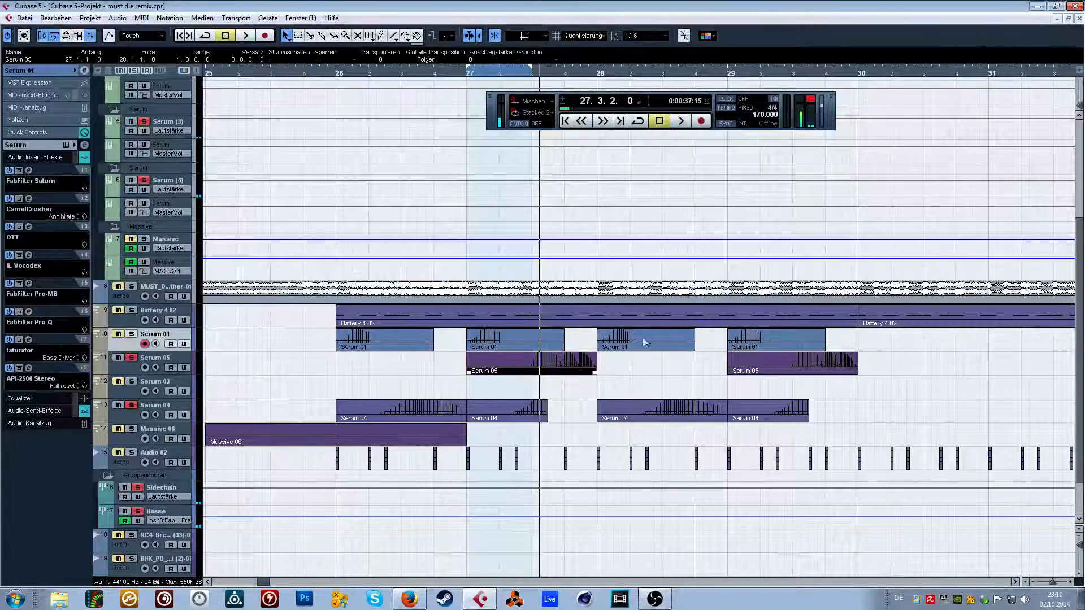
# Set the locators from beat 2 of bar 22 to bar 23, solo the Serum 03 track, audition its growl and select the track.
pyautogui.moveTo(307, 72); pyautogui.dragTo(418, 72)
pyautogui.press('space')
pyautogui.click(131, 381)
pyautogui.press('space')
pyautogui.press('space')
pyautogui.press('space')
pyautogui.press('space')
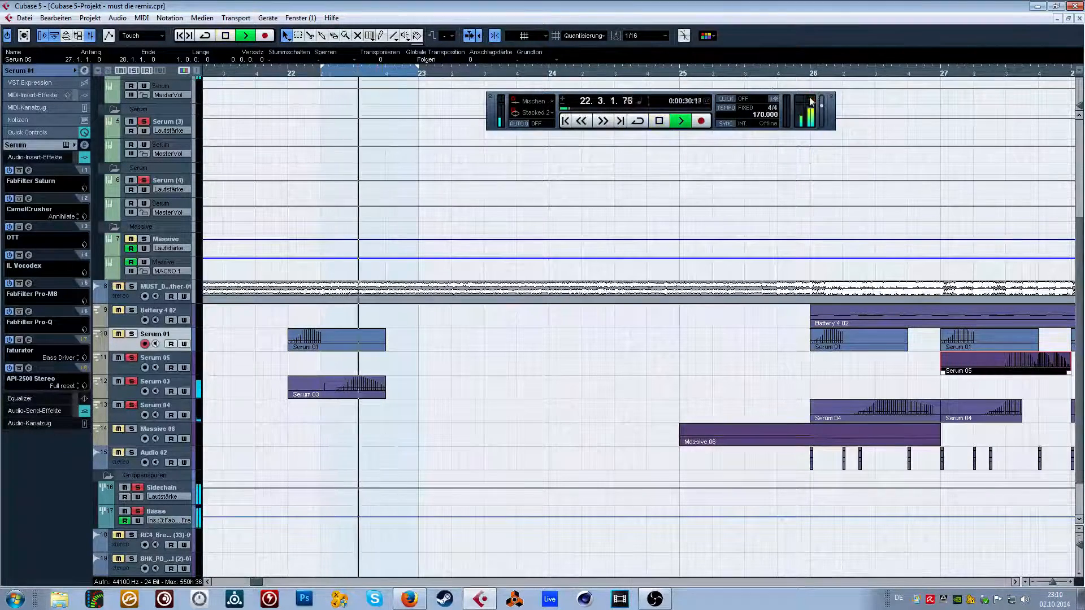
pyautogui.click(171, 385)
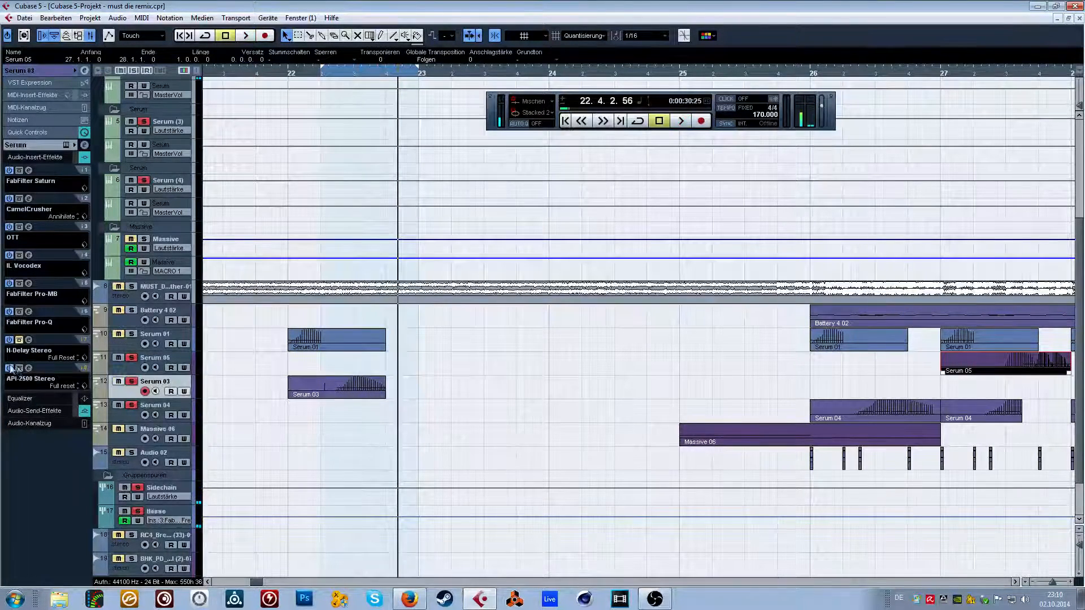
# Export the located range as a 24-bit Wave mixdown named F#_Growl2.
pyautogui.click(24, 17)
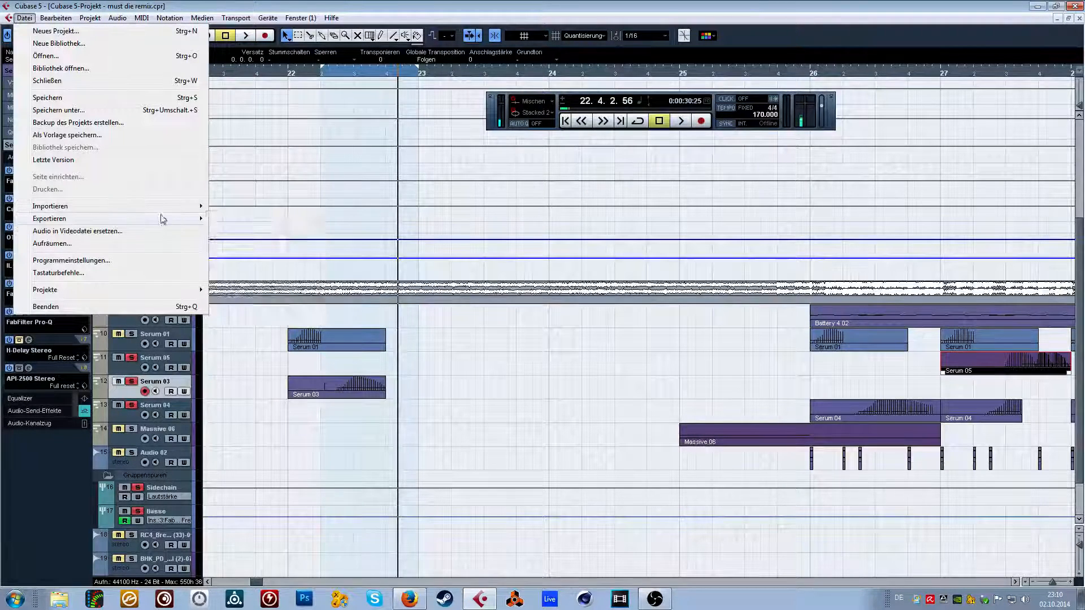
pyautogui.moveTo(153, 218)
pyautogui.click(261, 240)
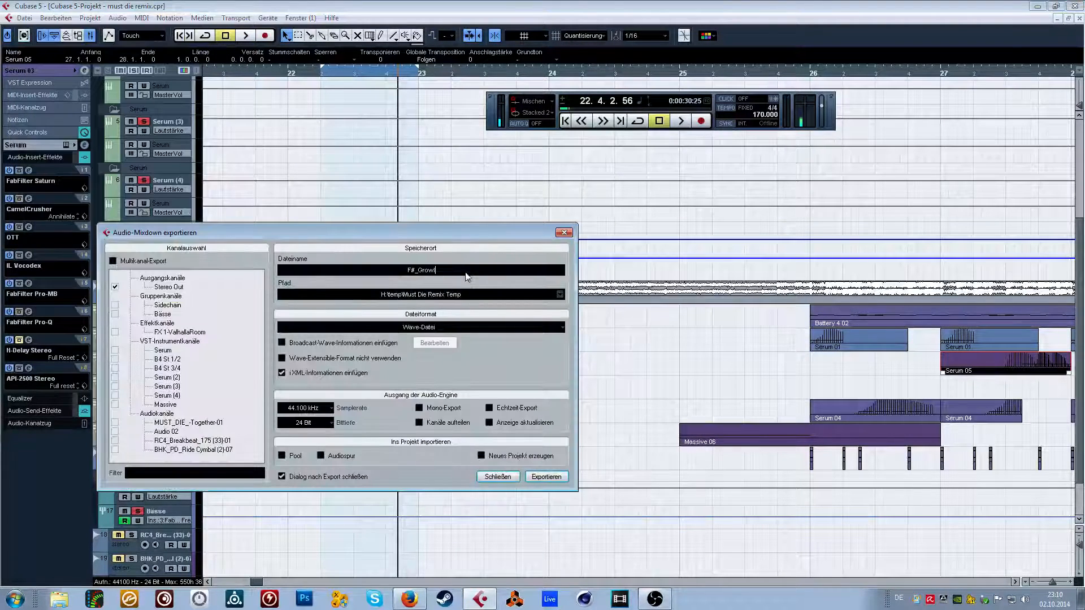
pyautogui.click(545, 476)
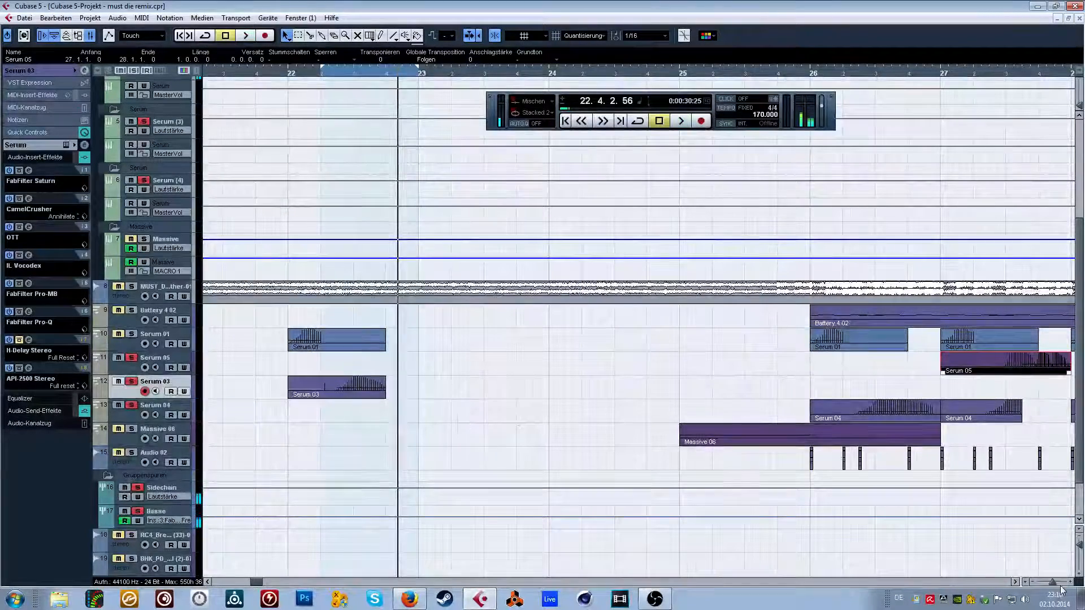
# Unsolo all soloed tracks and select the Serum 01 track.
pyautogui.moveTo(1051, 582); pyautogui.dragTo(1045, 583)
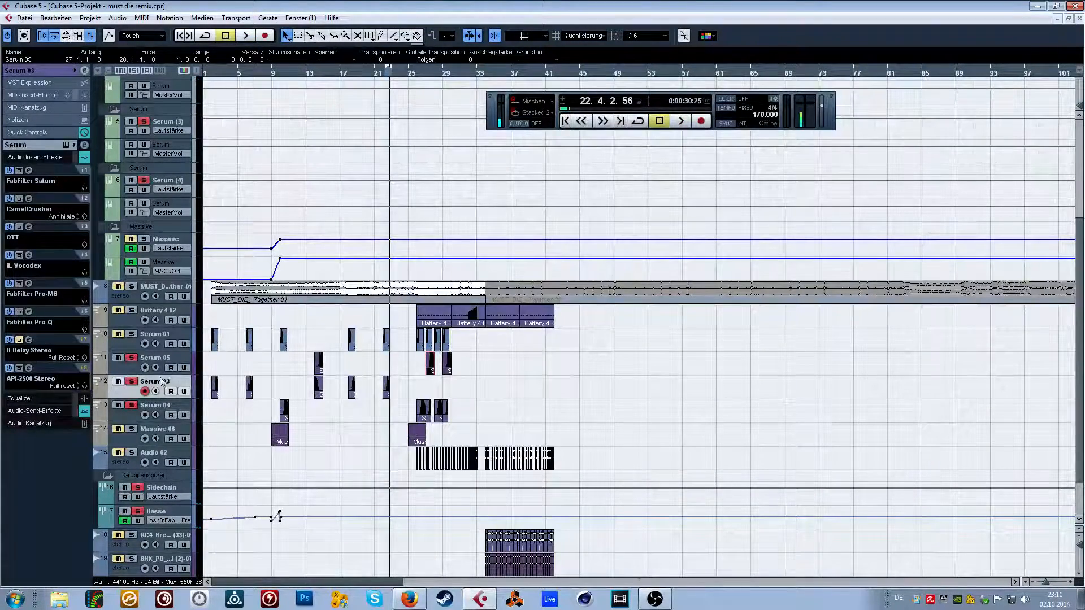
pyautogui.click(38, 72)
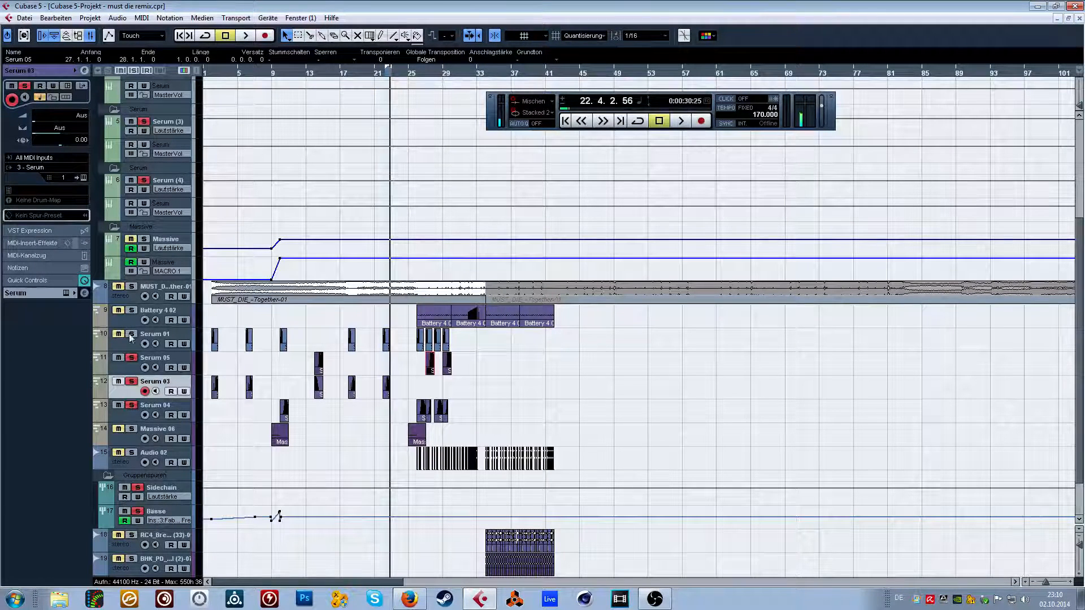
pyautogui.click(170, 336)
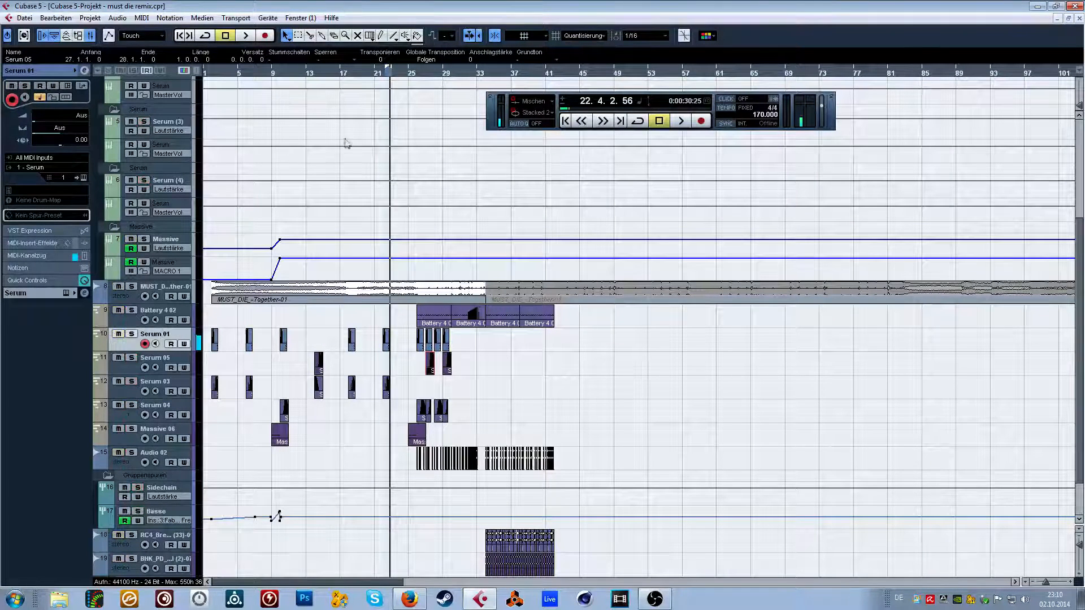
# Freeze the Serum in VST instrument slot 1, instrument only, with a 5 s tail and frozen instruments unloaded from memory.
pyautogui.press('F11')
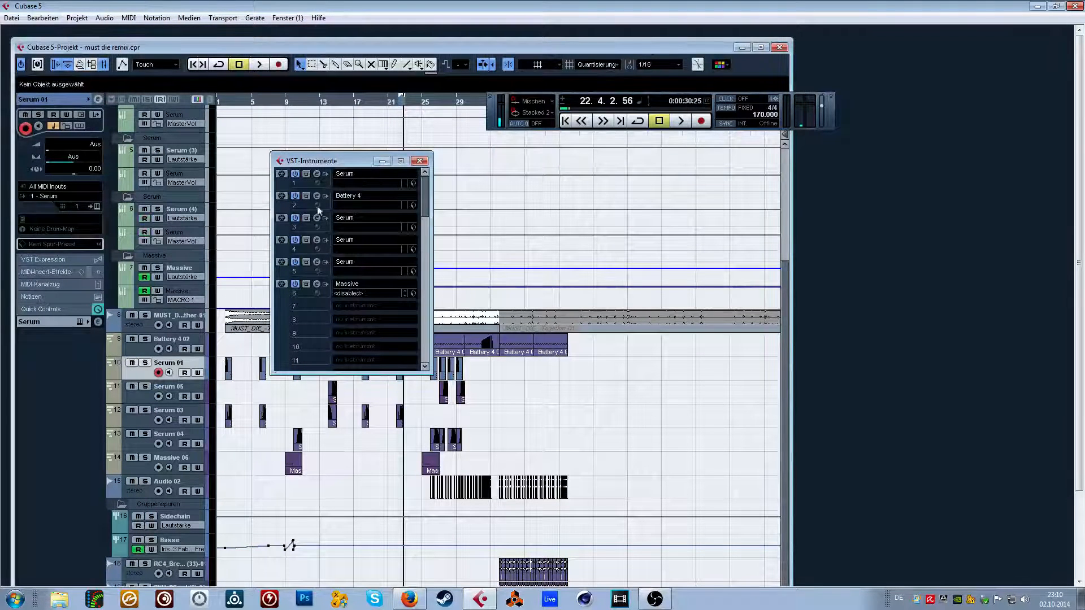
pyautogui.click(281, 174)
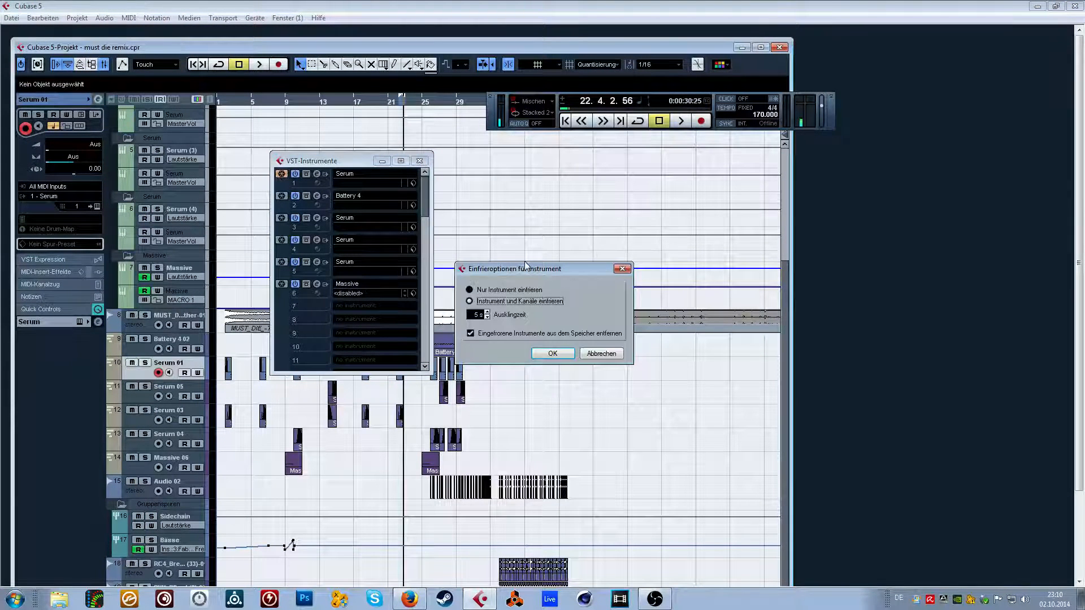
pyautogui.moveTo(525, 266); pyautogui.dragTo(364, 204)
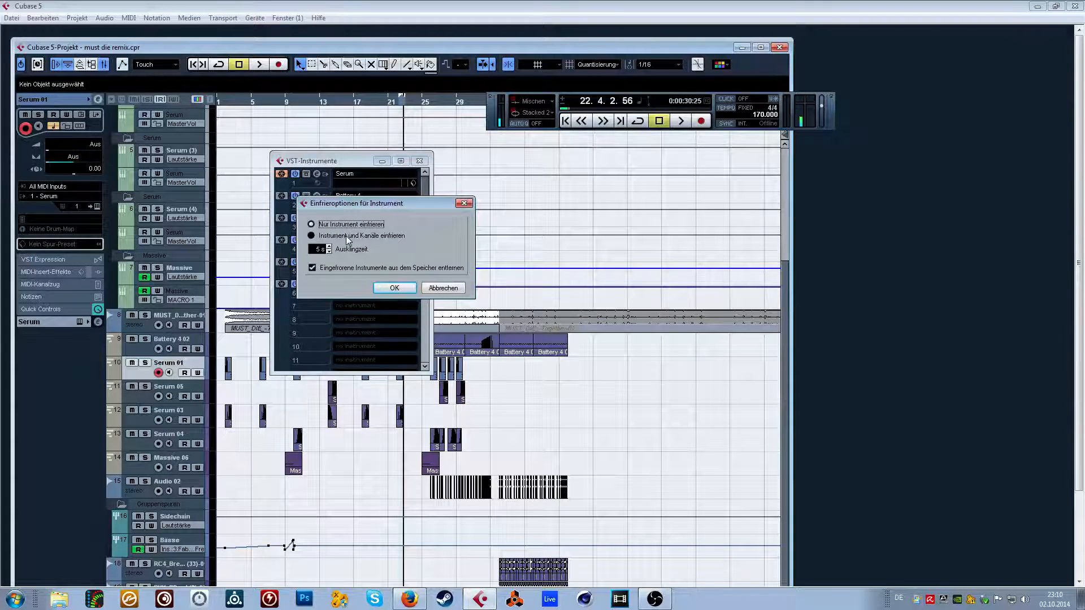
pyautogui.click(391, 288)
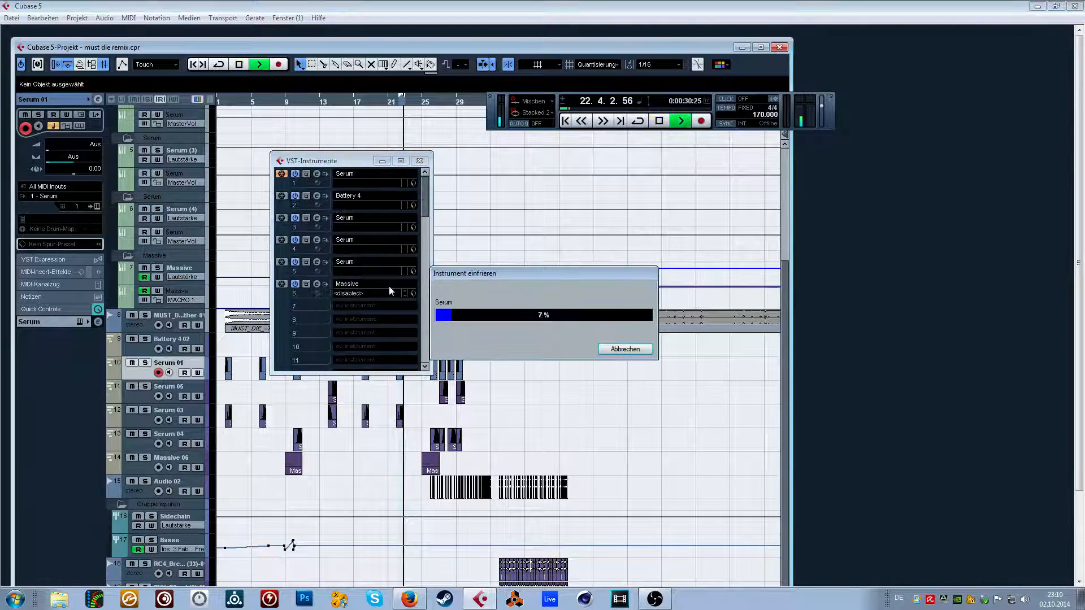
# Check Cubase's memory use in Windows Task Manager and freeze the Serum in VST instrument slot 3.
pyautogui.hotkey('ctrl', 'shift', 'Escape')
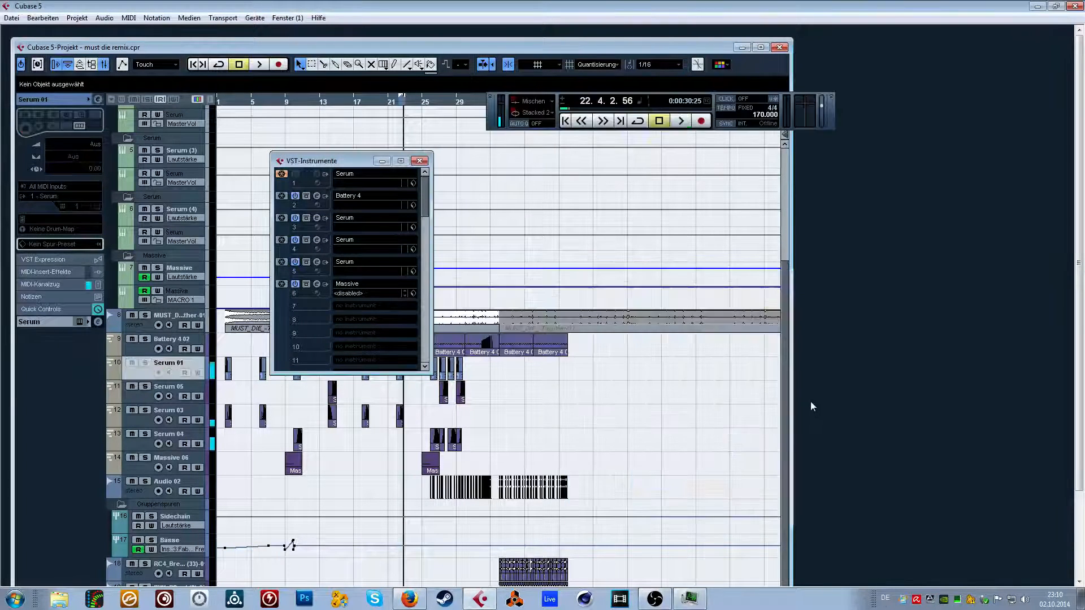
pyautogui.hotkey('alt', 'Tab')
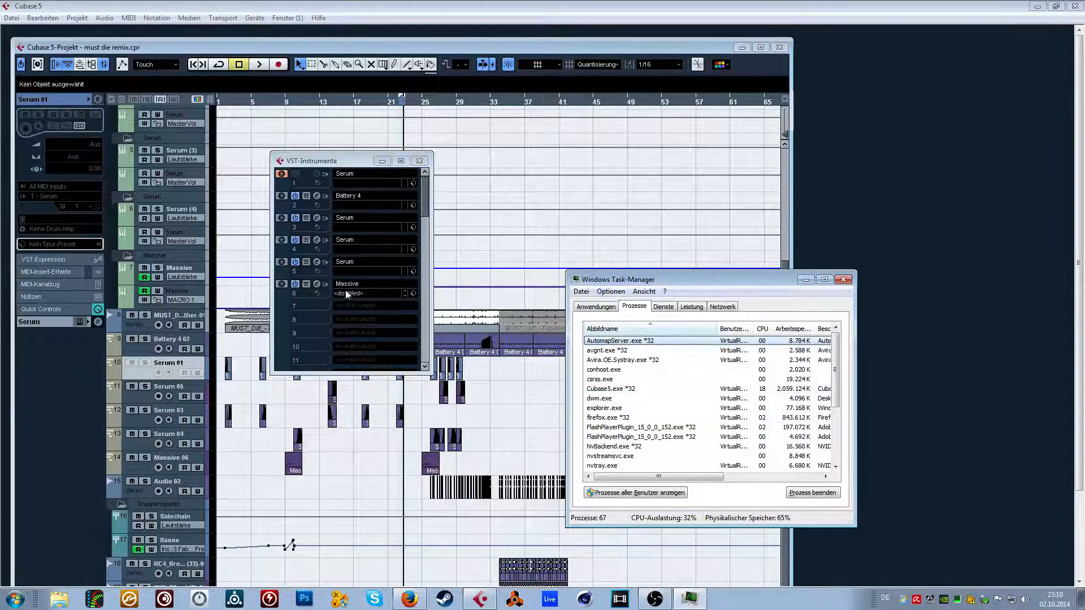
pyautogui.click(282, 218)
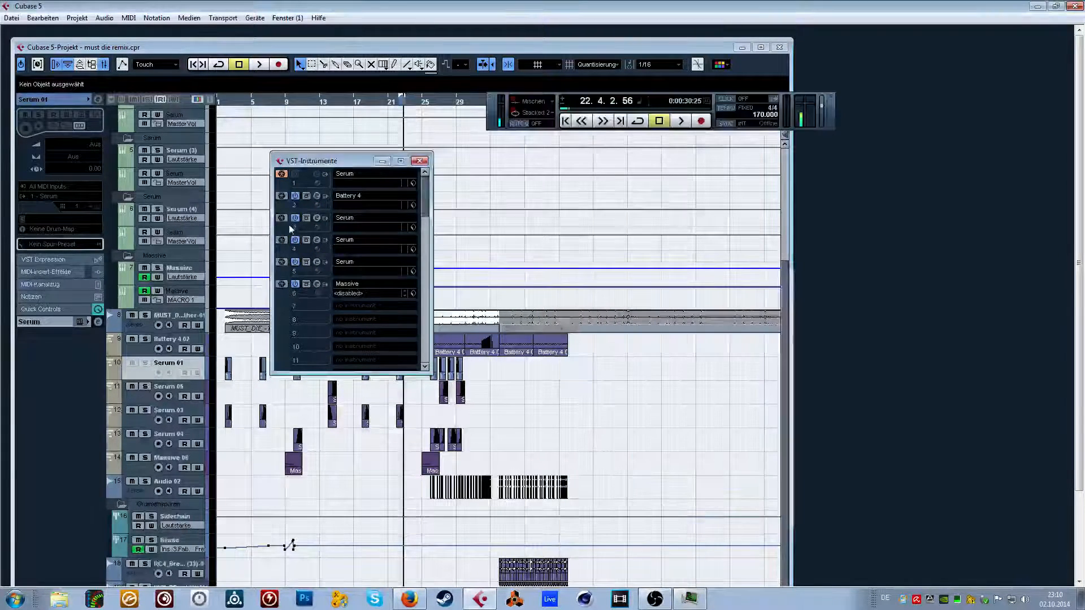
pyautogui.click(382, 289)
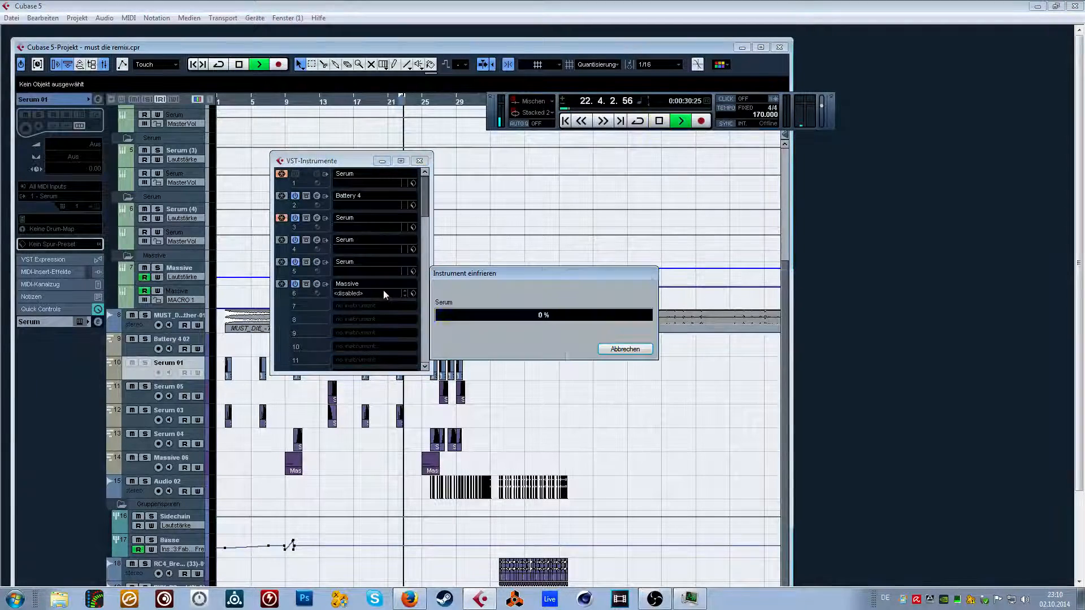
# Recheck Cubase's memory use in Windows Task Manager and close it.
pyautogui.hotkey('ctrl', 'shift', 'Escape')
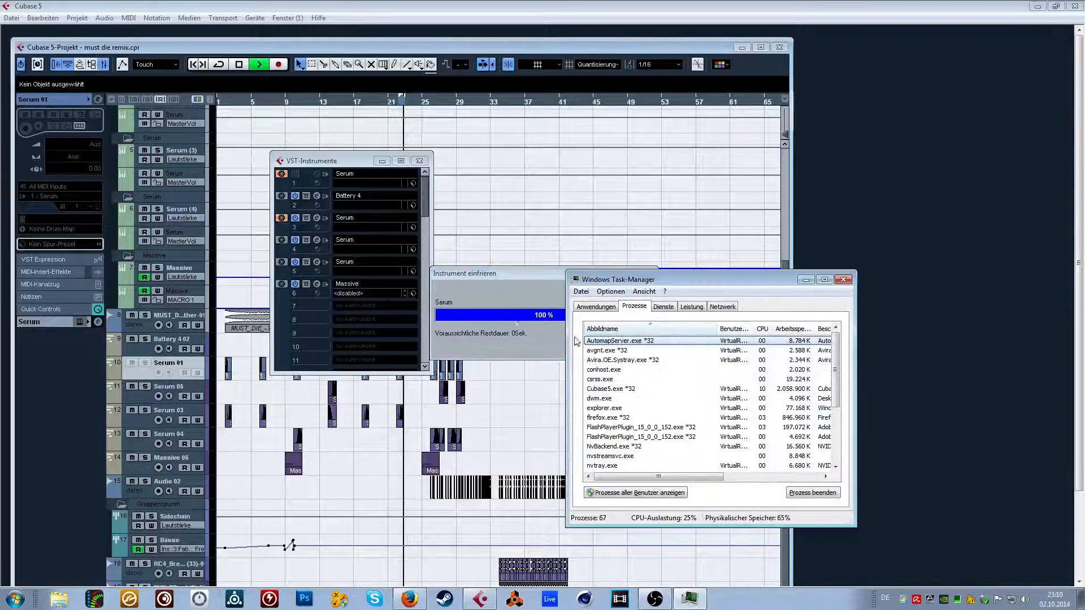
pyautogui.moveTo(736, 283); pyautogui.dragTo(703, 262)
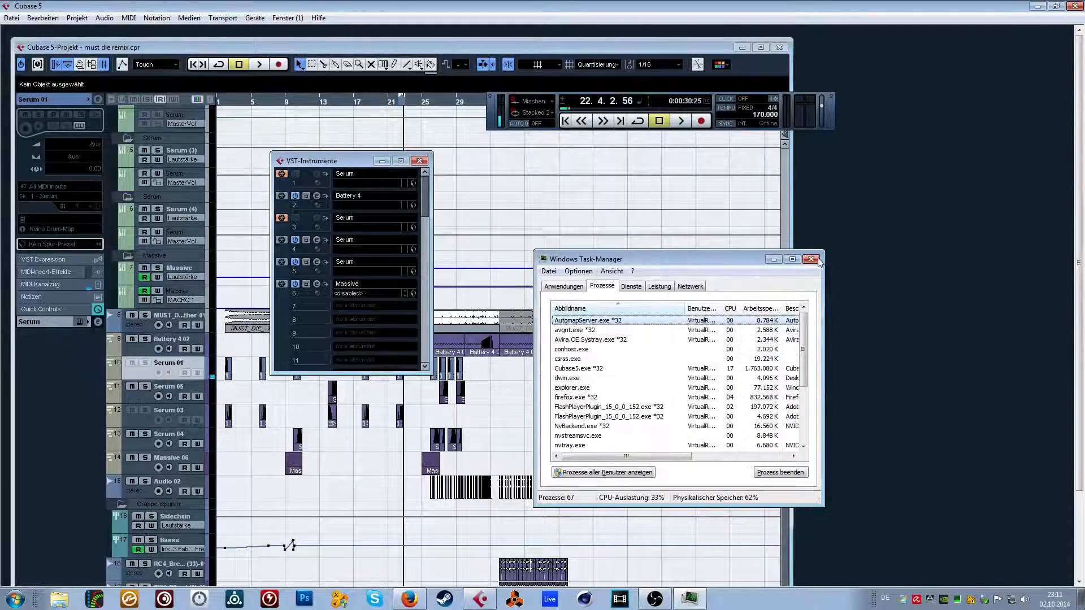
pyautogui.click(811, 259)
# Maximize the project window and return the playhead to the start of the project.
pyautogui.click(761, 49)
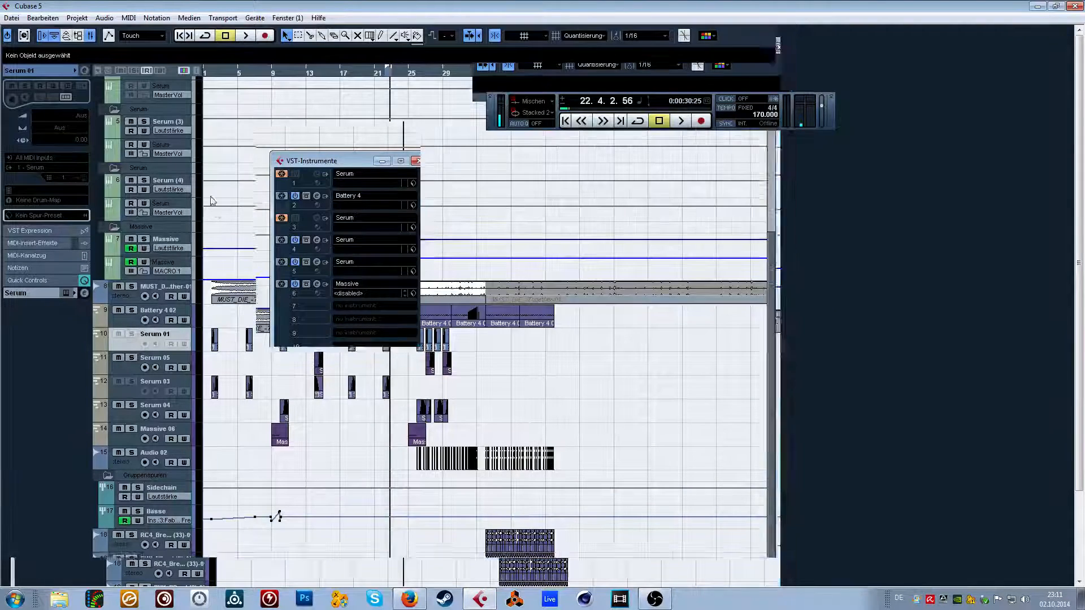
pyautogui.scroll(-1, 318, 186)
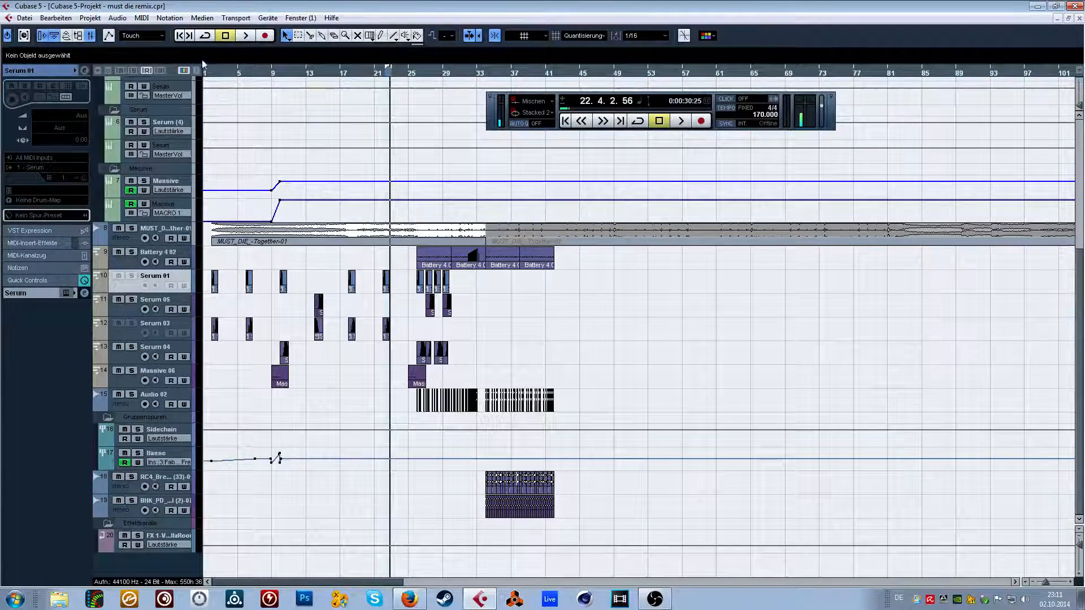
pyautogui.moveTo(210, 73); pyautogui.dragTo(203, 84)
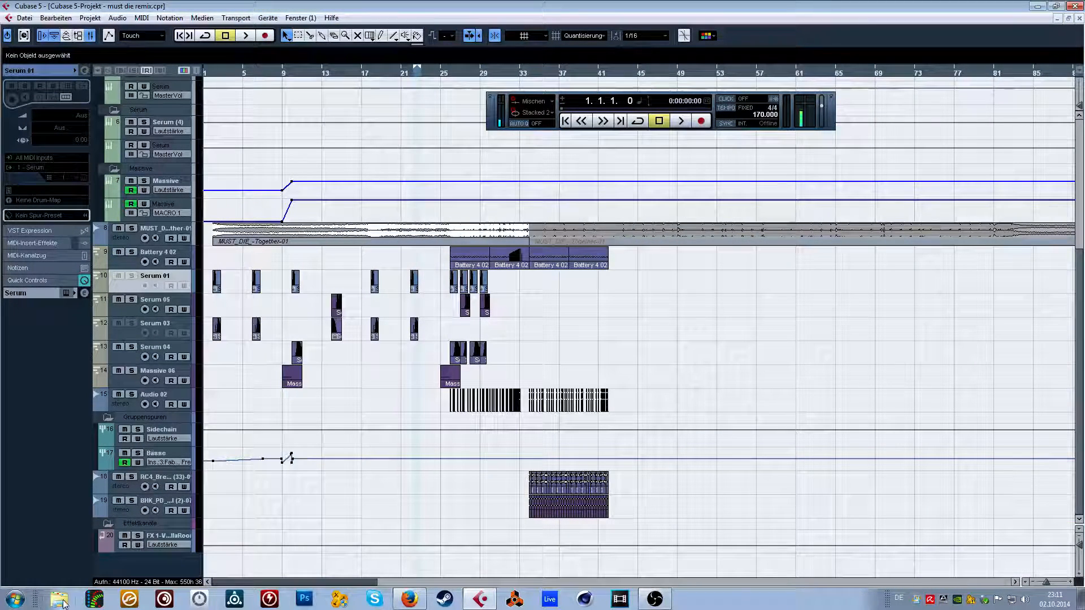
pyautogui.press('F2')
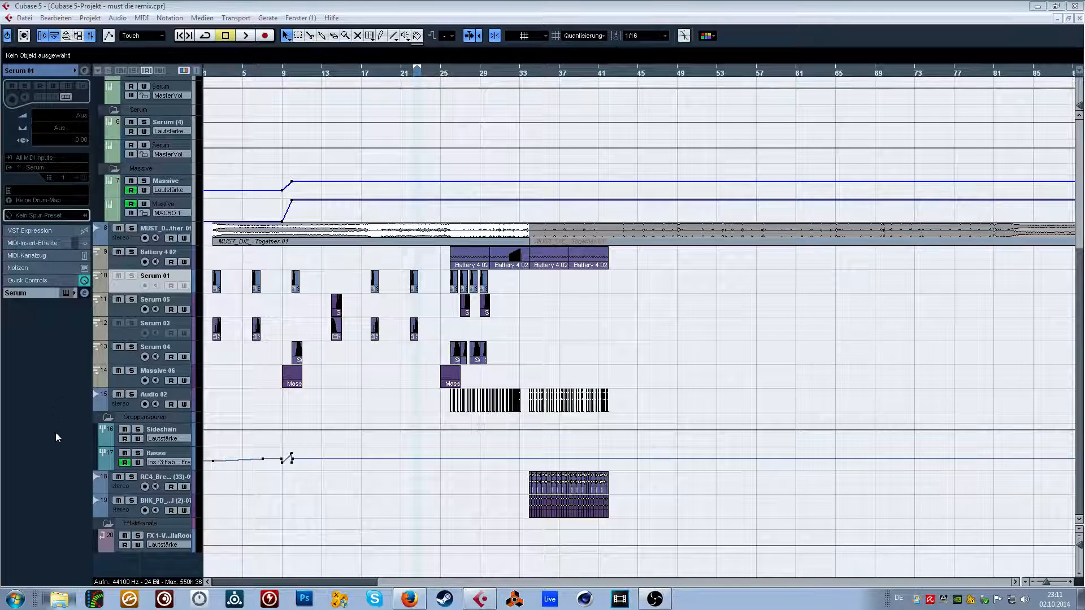
# Switch to Windows Explorer and open the Must Die Remix Temp folder inside temp on drive H.
pyautogui.click(59, 599)
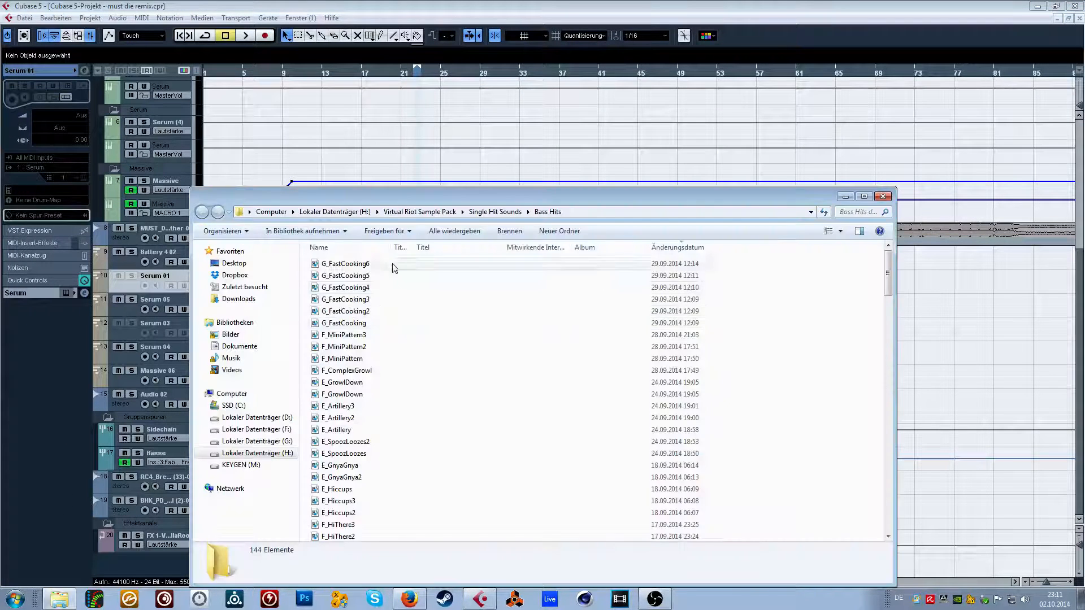
pyautogui.click(418, 212)
pyautogui.click(373, 212)
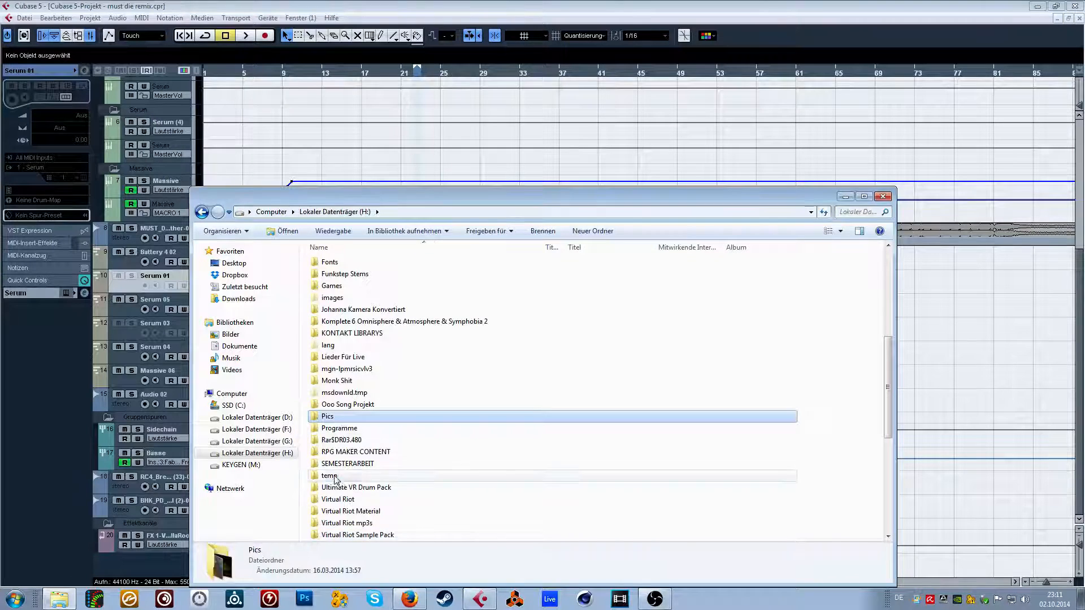
pyautogui.doubleClick(351, 414)
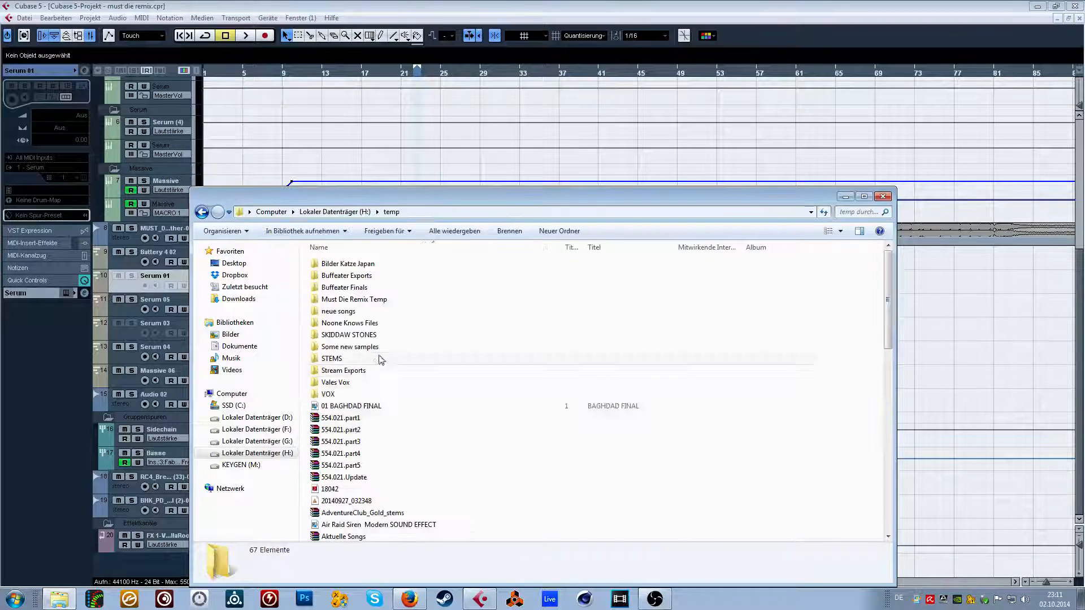
pyautogui.doubleClick(357, 302)
# Import the exported growl files into the Cubase project on one track, copying them to the project folder.
pyautogui.moveTo(395, 196); pyautogui.dragTo(585, 71)
pyautogui.moveTo(502, 236); pyautogui.dragTo(530, 139)
pyautogui.moveTo(529, 144); pyautogui.dragTo(432, 559)
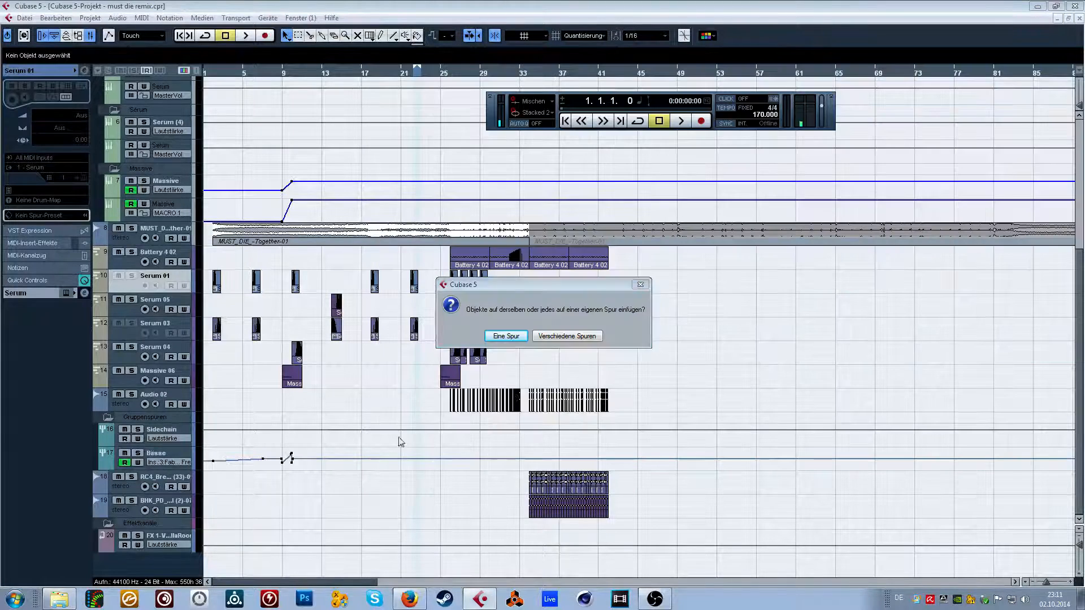
pyautogui.click(520, 336)
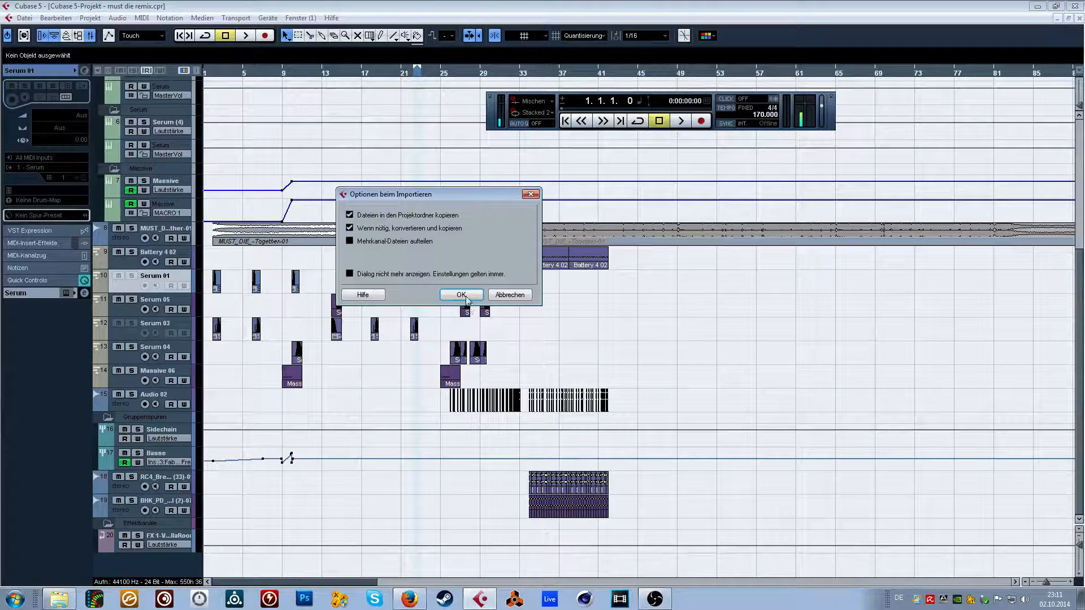
pyautogui.click(460, 357)
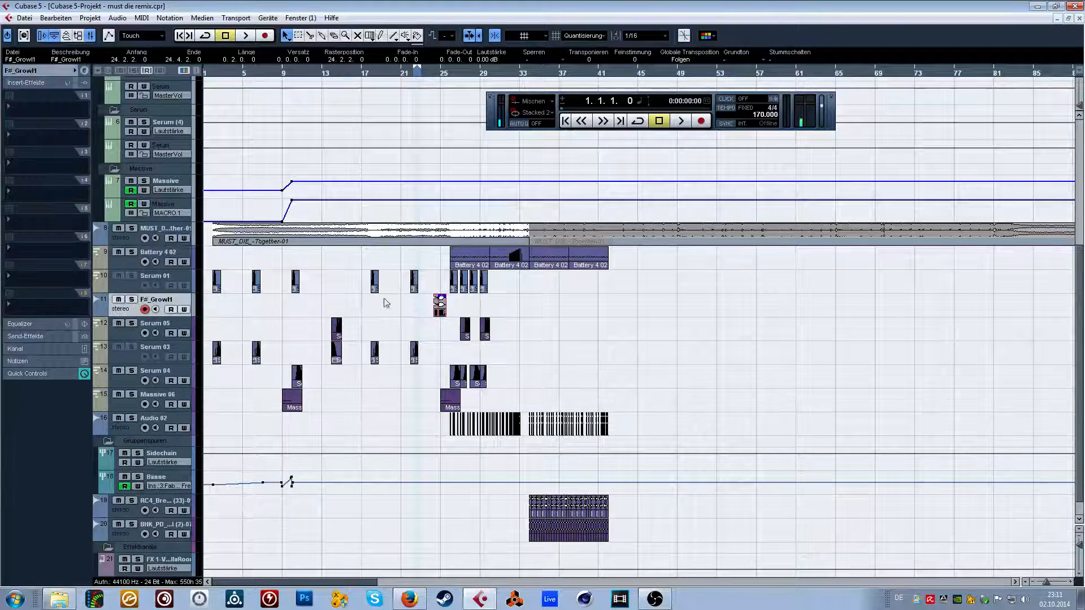
# Route the output of the F#_Growl1 track to the Bässe group.
pyautogui.click(34, 72)
pyautogui.click(50, 168)
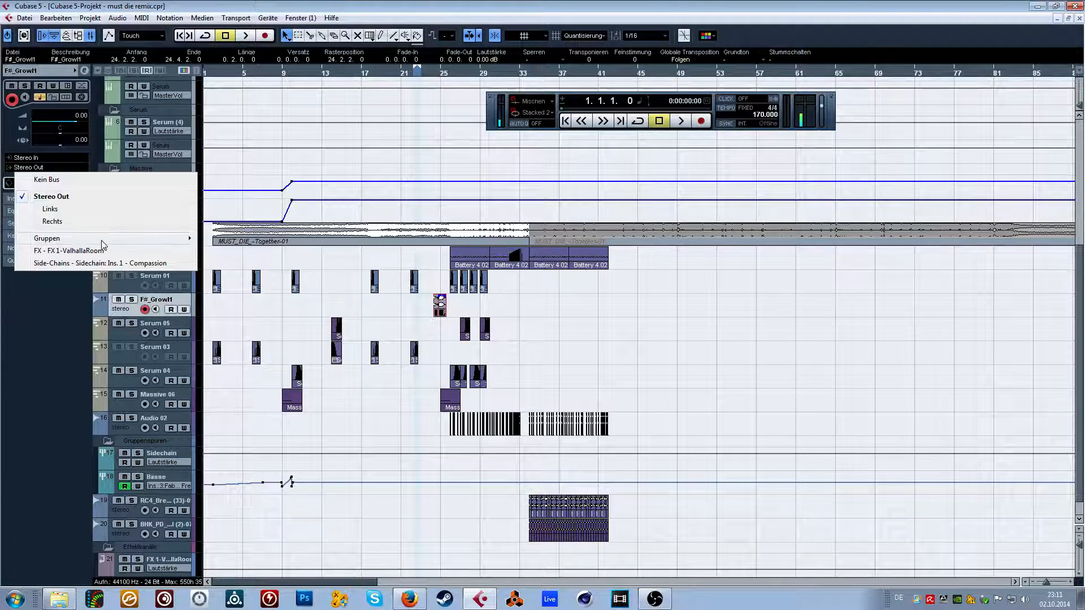
pyautogui.moveTo(113, 238)
pyautogui.click(237, 250)
# Move the F#_Growl1 and F#_Growl2 clips together so they start at bar 34.
pyautogui.moveTo(443, 306); pyautogui.dragTo(517, 307)
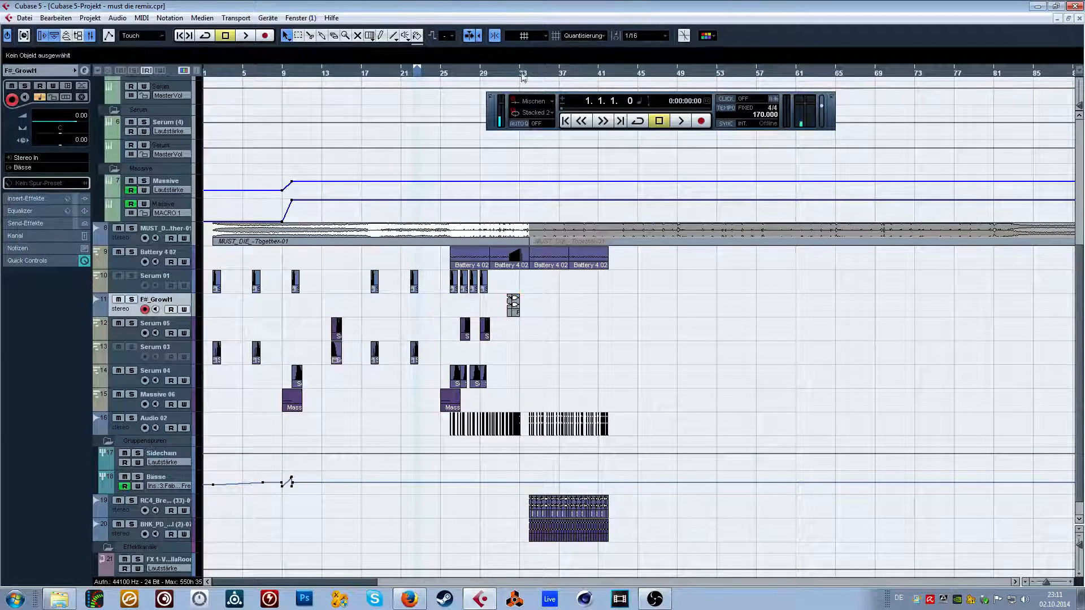
pyautogui.moveTo(530, 68); pyautogui.dragTo(525, 68)
pyautogui.moveTo(520, 72); pyautogui.dragTo(479, 282)
pyautogui.moveTo(680, 310); pyautogui.dragTo(715, 309)
pyautogui.click(889, 297)
pyautogui.hscroll(4, 888, 302)
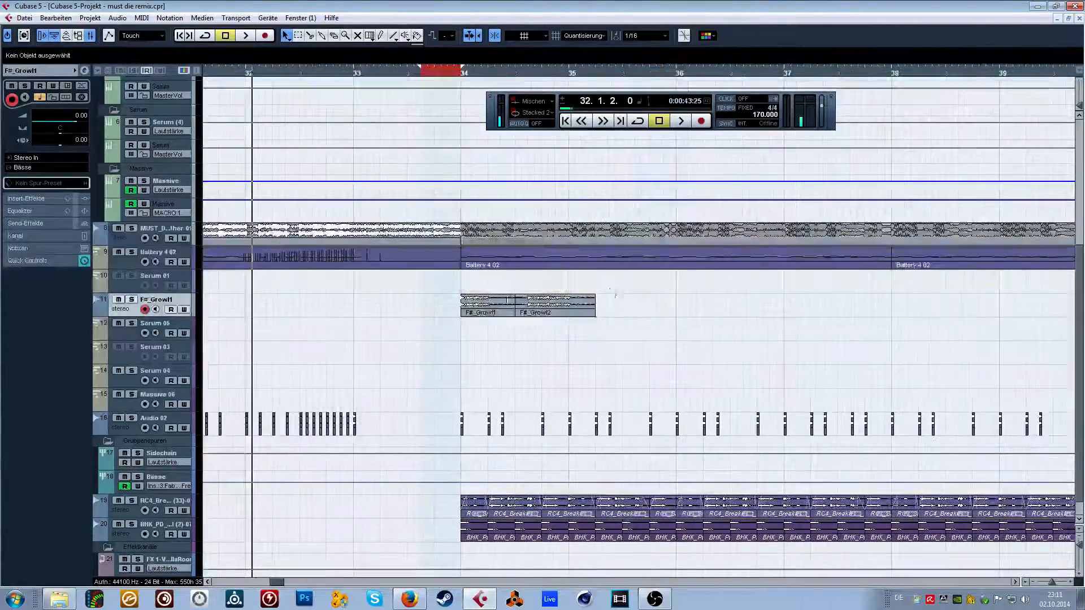
# Move the F#_Growl2 clip away from F#_Growl1 to just before bar 35 and split it into three slices.
pyautogui.moveTo(547, 310); pyautogui.dragTo(567, 310)
pyautogui.press('3')
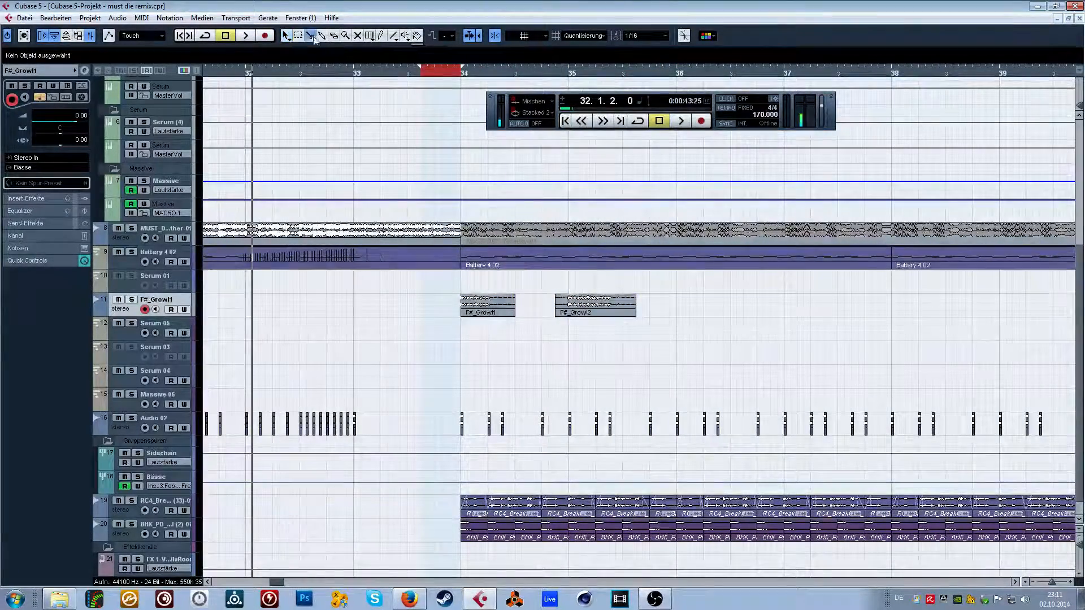
pyautogui.click(568, 308)
pyautogui.click(582, 308)
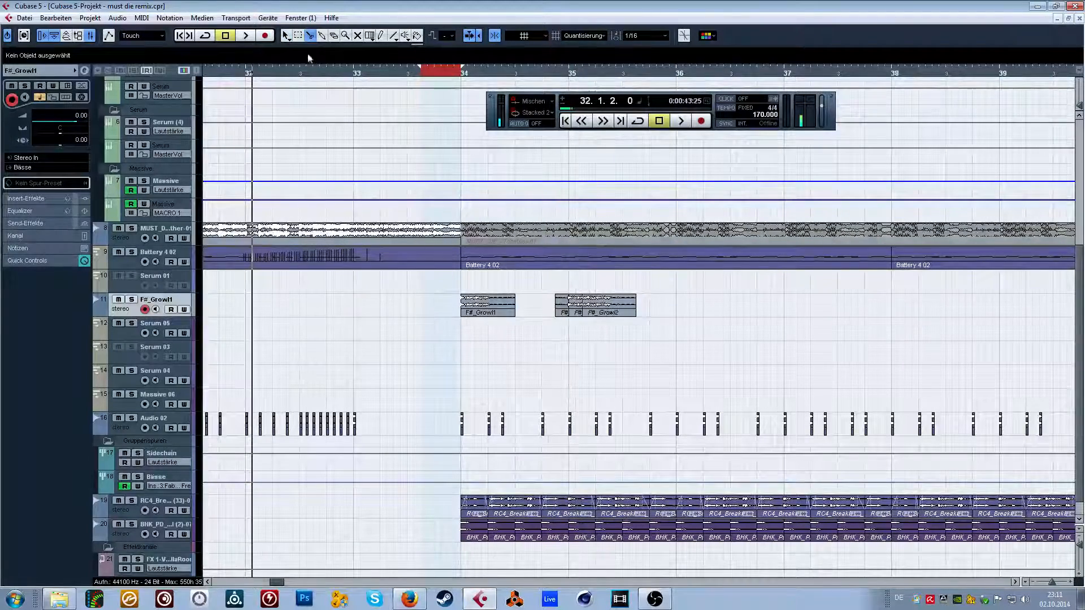
pyautogui.click(298, 35)
pyautogui.click(286, 35)
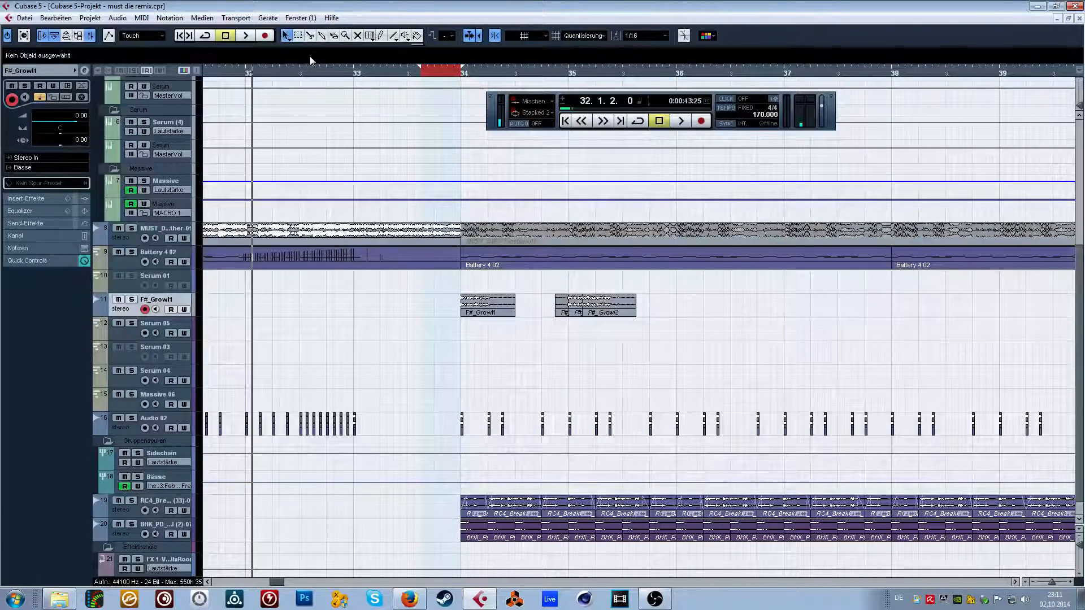
# Arrange the short growl slices back to back behind F#_Growl1 so the pattern fills bar 34.
pyautogui.moveTo(561, 308); pyautogui.dragTo(515, 310)
pyautogui.click(573, 311)
pyautogui.click(588, 313)
pyautogui.moveTo(584, 315)
pyautogui.mouseDown()
pyautogui.moveTo(597, 316)
pyautogui.moveTo(528, 312)
pyautogui.moveTo(581, 314)
pyautogui.moveTo(567, 314)
pyautogui.mouseUp()
# Reverse the last F#_Growl1 slice before bar 35 and check the growl track in solo from bar 34.
pyautogui.click(118, 18)
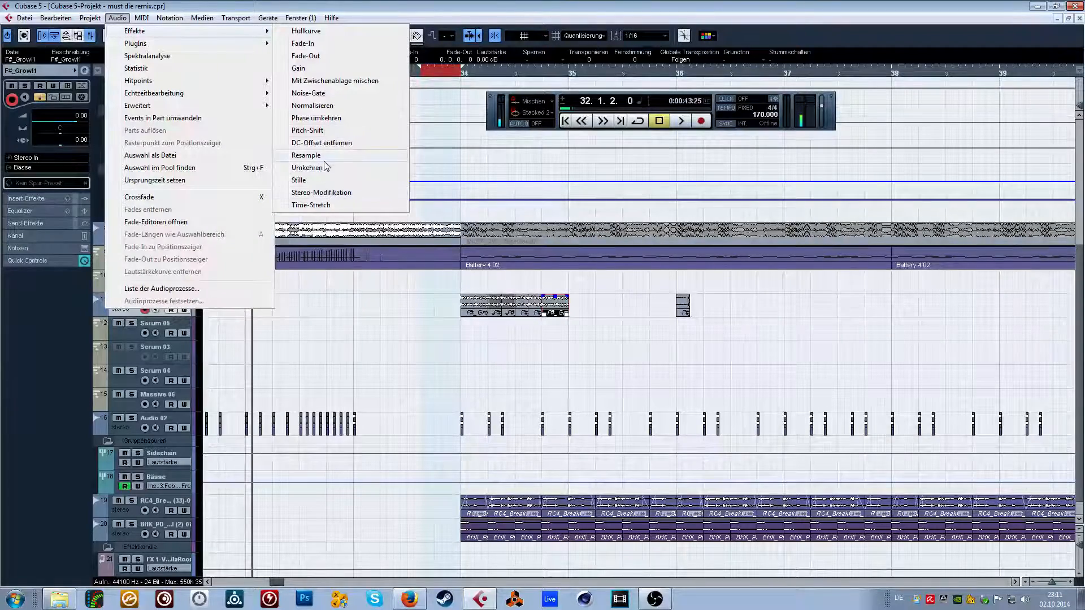
pyautogui.click(323, 143)
pyautogui.click(462, 79)
pyautogui.click(132, 300)
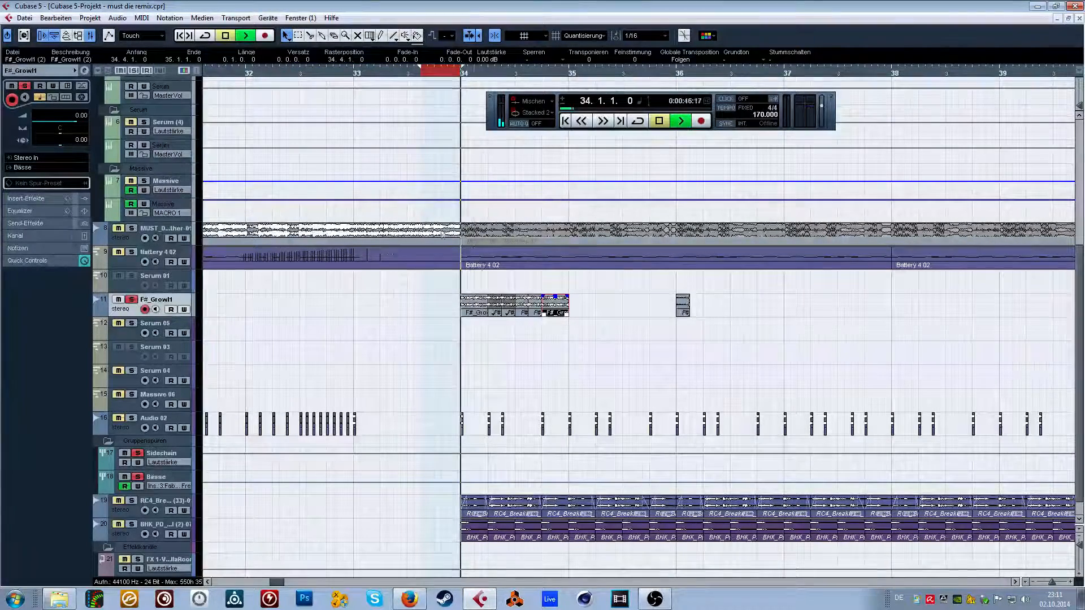
pyautogui.press('space')
pyautogui.click(473, 79)
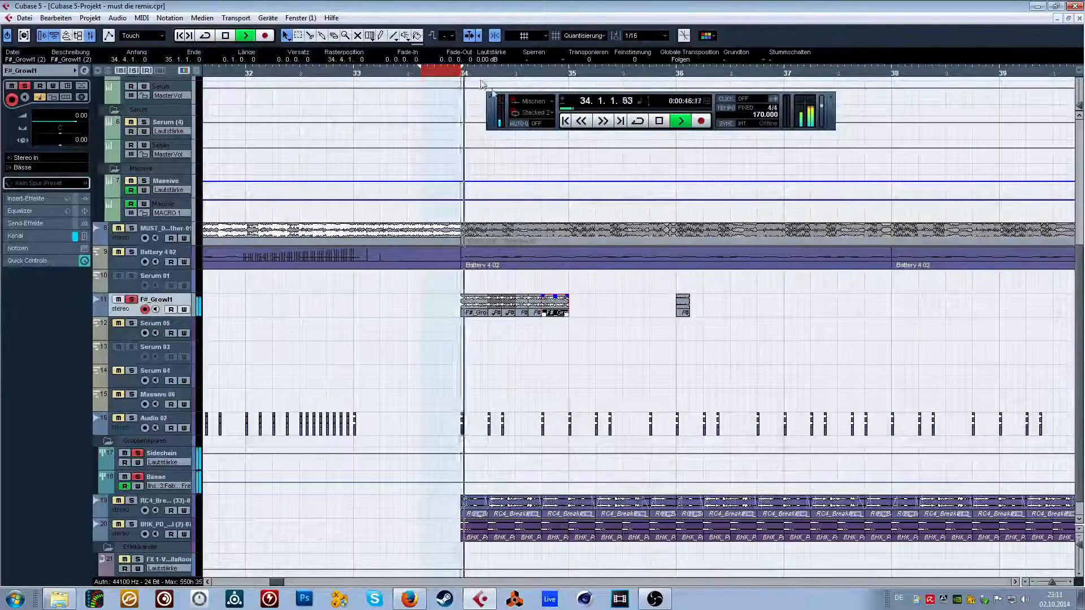
pyautogui.press('space')
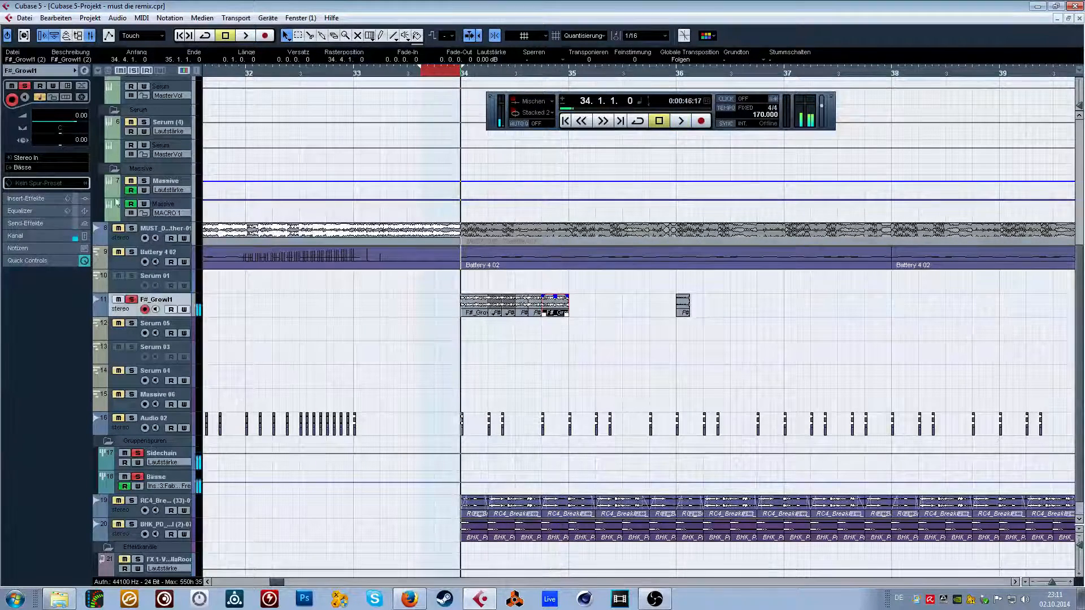
pyautogui.click(134, 70)
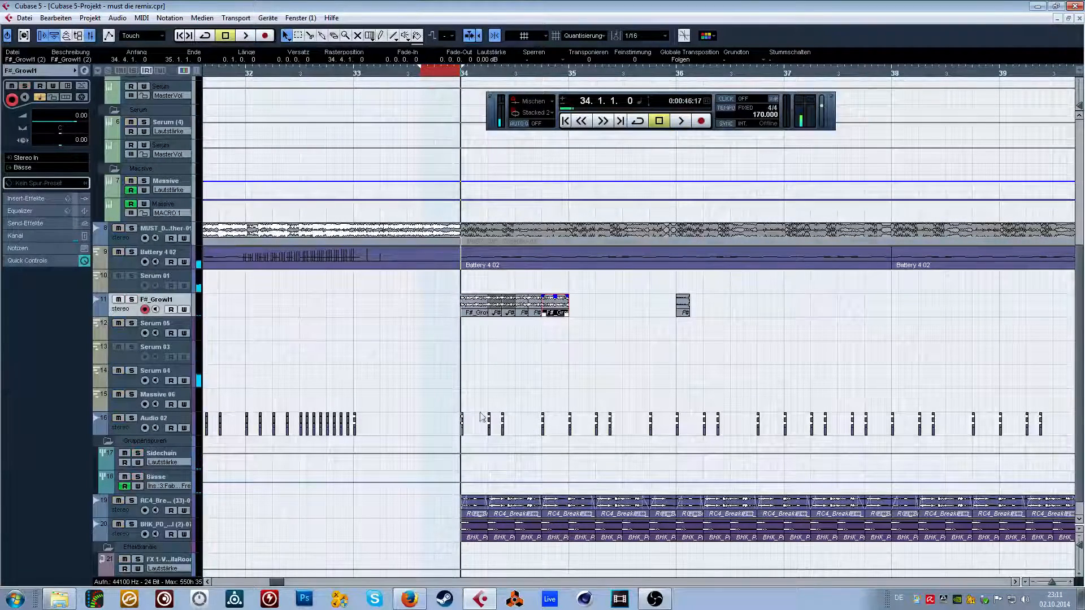
# Play the full mix from bar 34 and delete the leftover growl slice at bar 36.
pyautogui.click(668, 330)
pyautogui.press('space')
pyautogui.click(682, 306)
pyautogui.press('Delete')
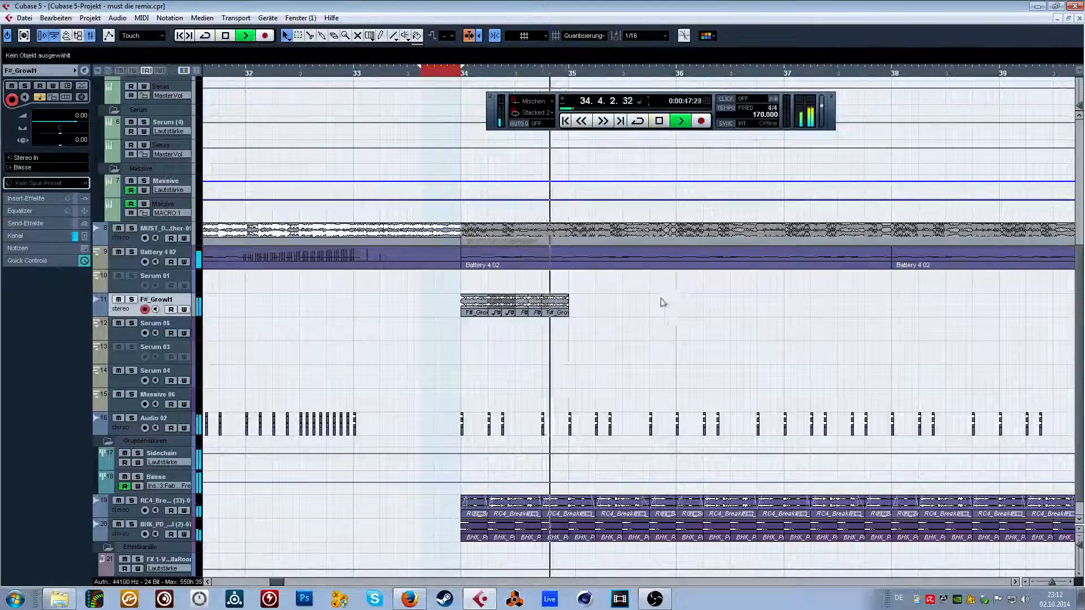
pyautogui.press('space')
# Try repeating the one-bar growl pattern three times up to bar 38, listen to it, and delete the copies.
pyautogui.click(517, 298)
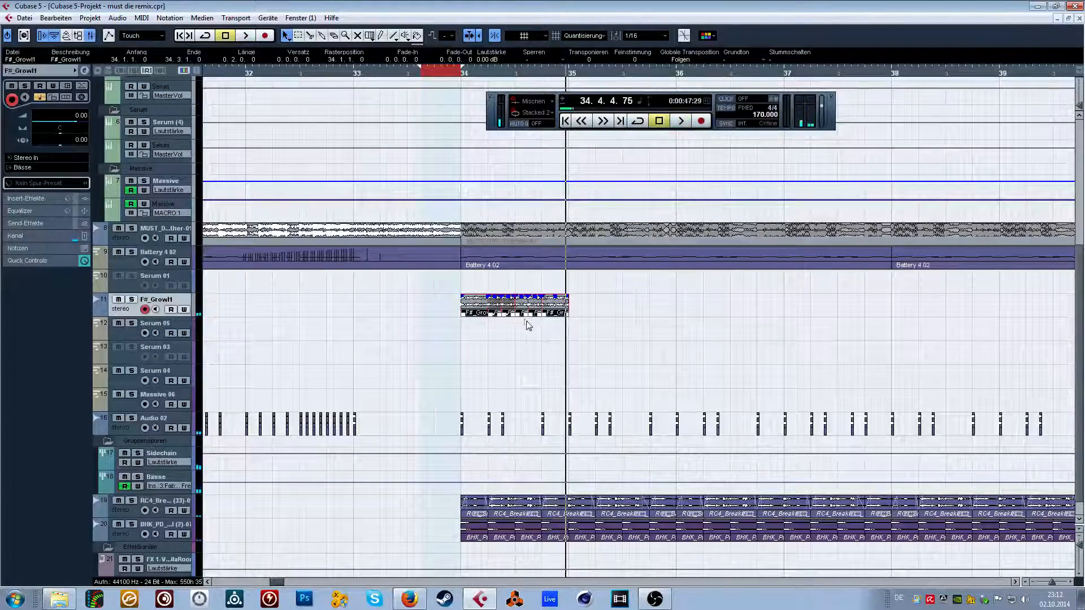
pyautogui.hotkey('ctrl', 'd')
pyautogui.hotkey('ctrl', 'd')
pyautogui.hotkey('ctrl', 'd')
pyautogui.click(465, 71)
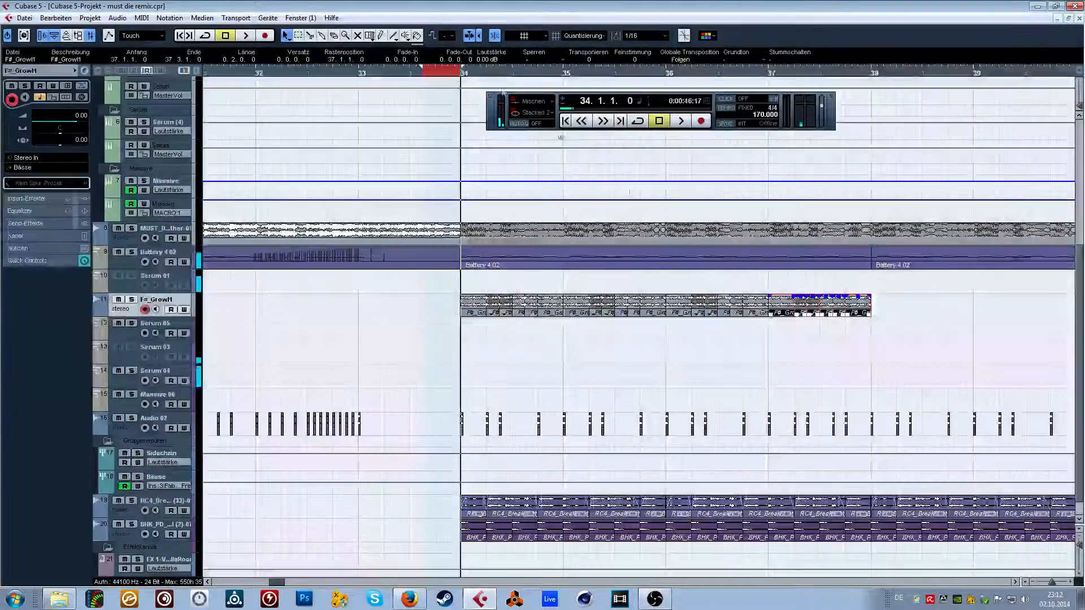
pyautogui.click(898, 304)
pyautogui.press('space')
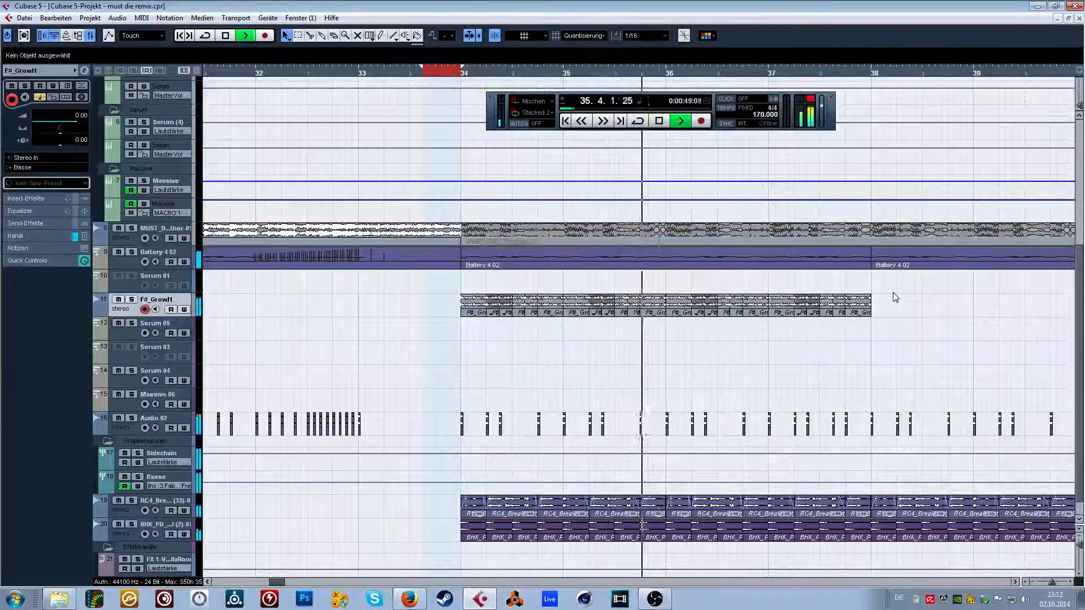
pyautogui.press('space')
pyautogui.moveTo(908, 300); pyautogui.dragTo(568, 317)
pyautogui.press('Delete')
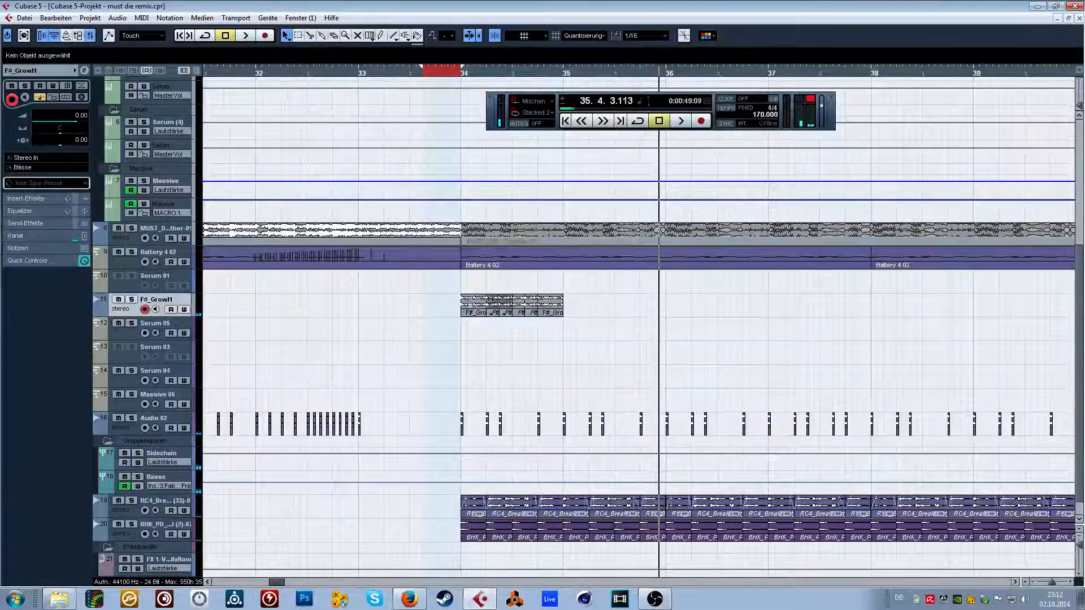
# Copy F#_Growl1 to bar 36 and an F#_Growl2 slice to bar 35, extending the slice's end to about half a bar.
pyautogui.moveTo(481, 308); pyautogui.dragTo(686, 311)
pyautogui.click(651, 335)
pyautogui.moveTo(491, 309); pyautogui.dragTo(573, 314)
pyautogui.moveTo(574, 314); pyautogui.dragTo(625, 314)
# Listen to the F#_Growl2 clip at bar 35, extend its end slightly, and move it to bar 37.
pyautogui.press('l')
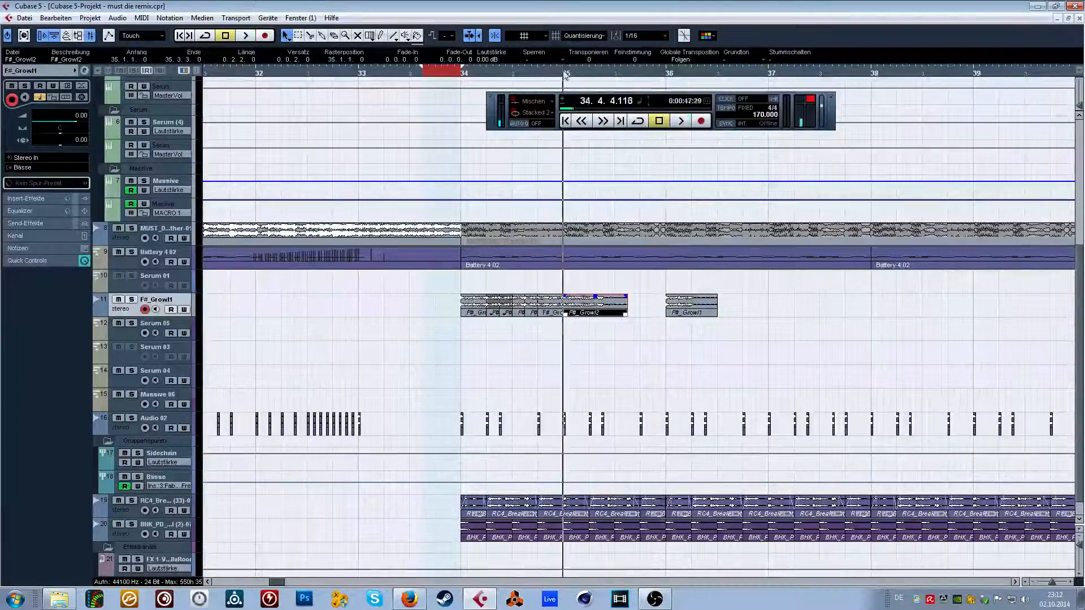
pyautogui.press('space')
pyautogui.press('space')
pyautogui.click(570, 80)
pyautogui.click(565, 73)
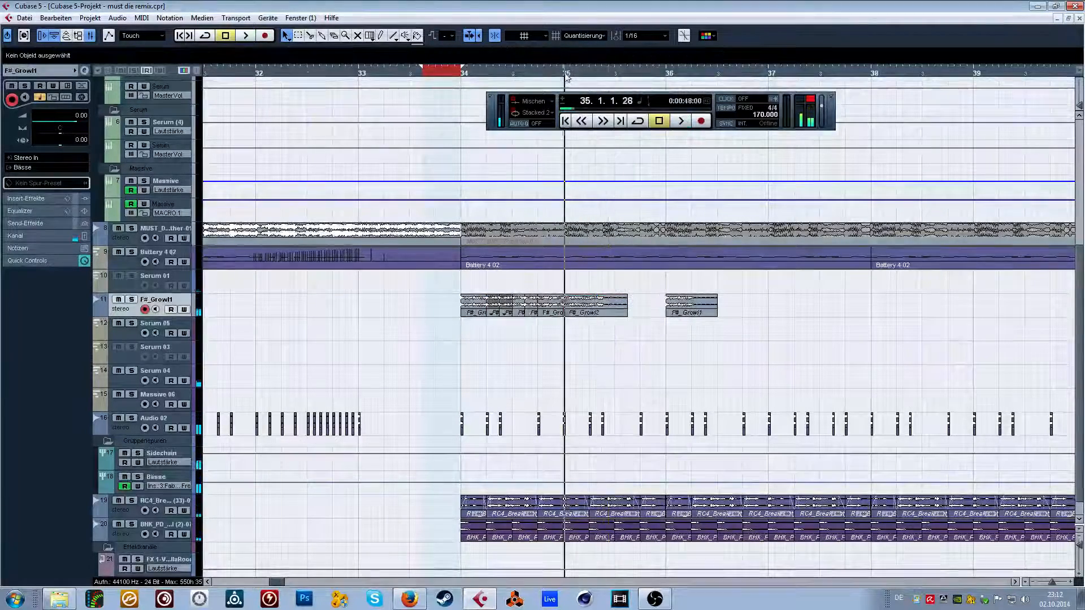
pyautogui.click(601, 305)
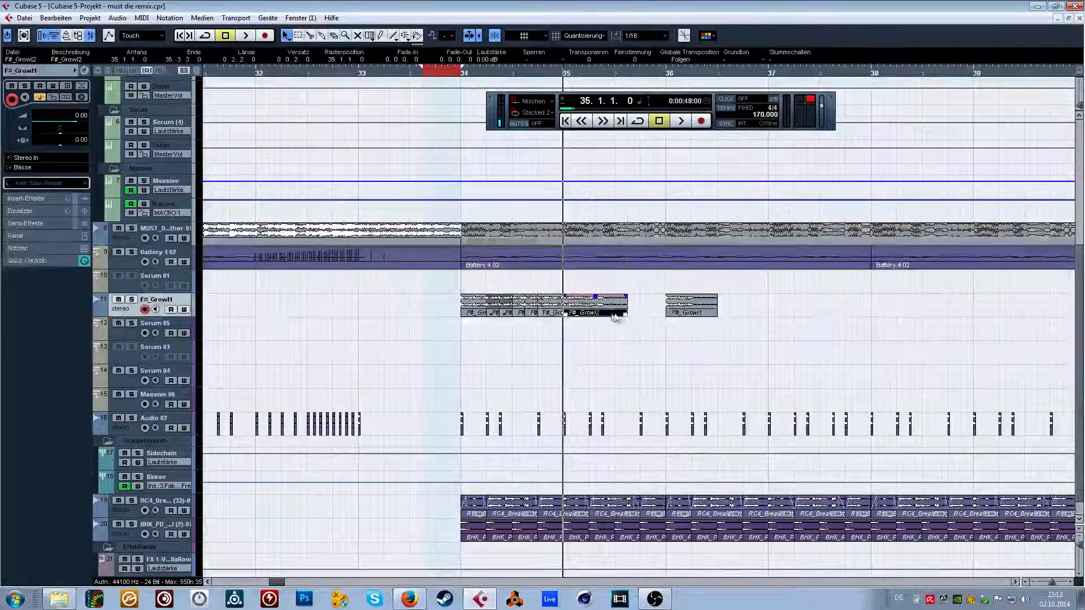
pyautogui.moveTo(626, 312); pyautogui.dragTo(642, 313)
pyautogui.moveTo(601, 308); pyautogui.dragTo(784, 315)
pyautogui.click(755, 323)
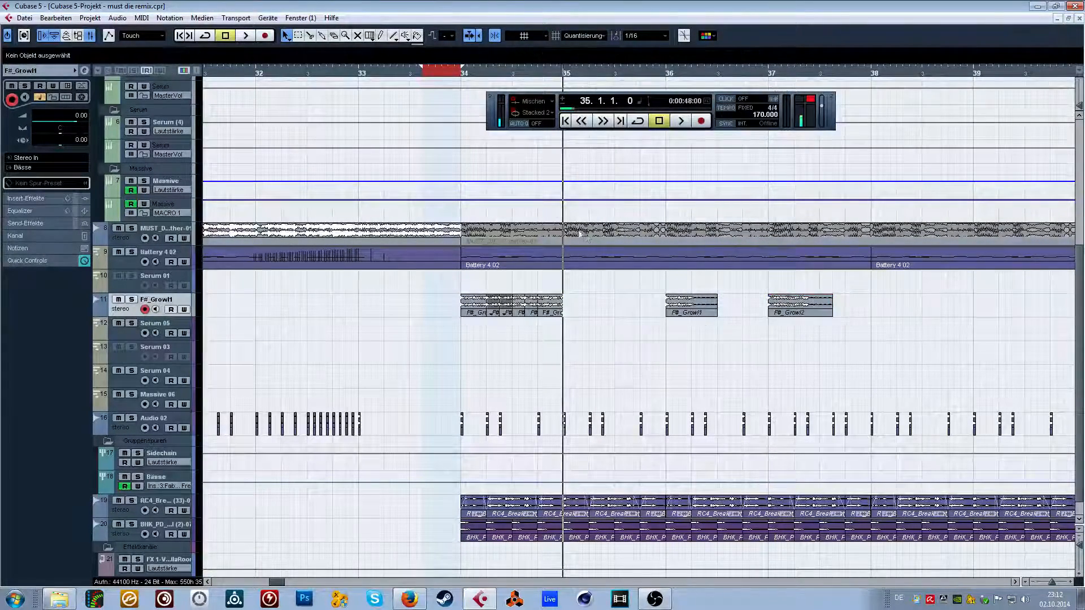
# Play the growl pattern from bar 34 and review the earlier arrangement back to about bar 7.
pyautogui.click(463, 73)
pyautogui.press('space')
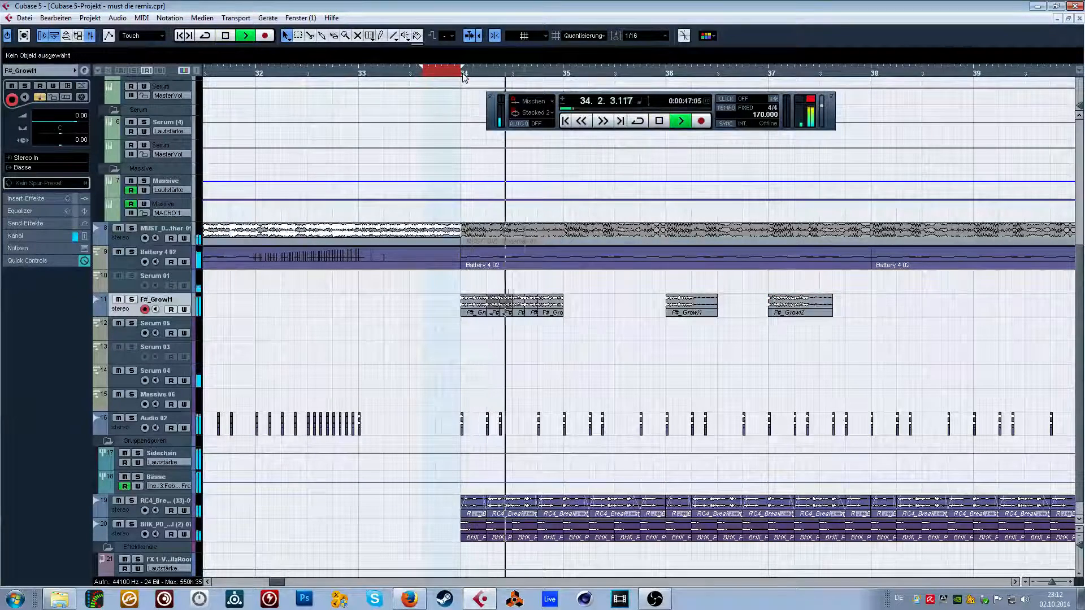
pyautogui.press('space')
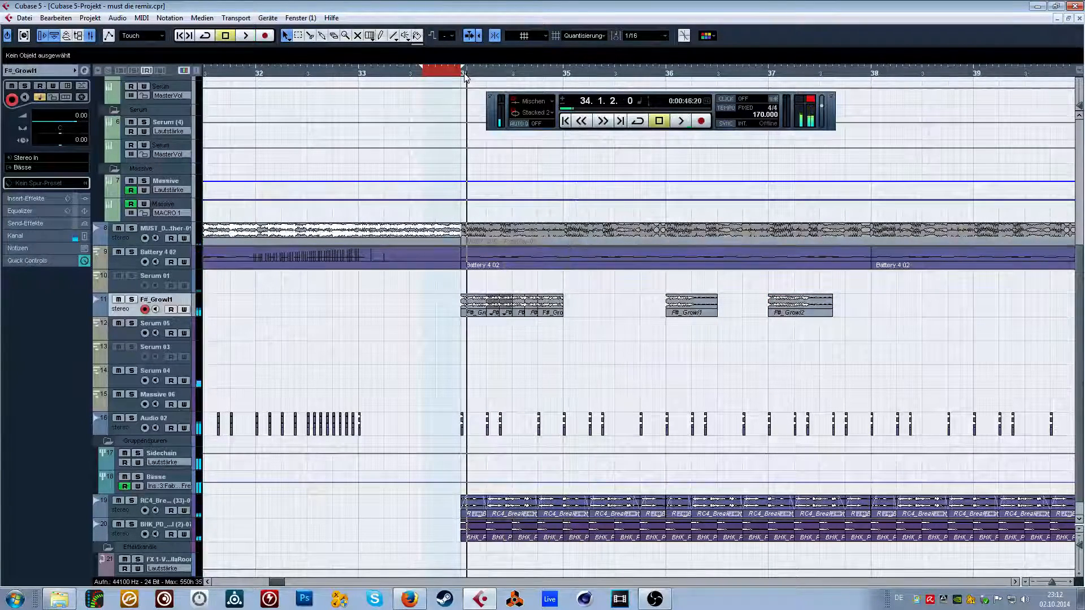
pyautogui.moveTo(443, 74); pyautogui.dragTo(364, 48)
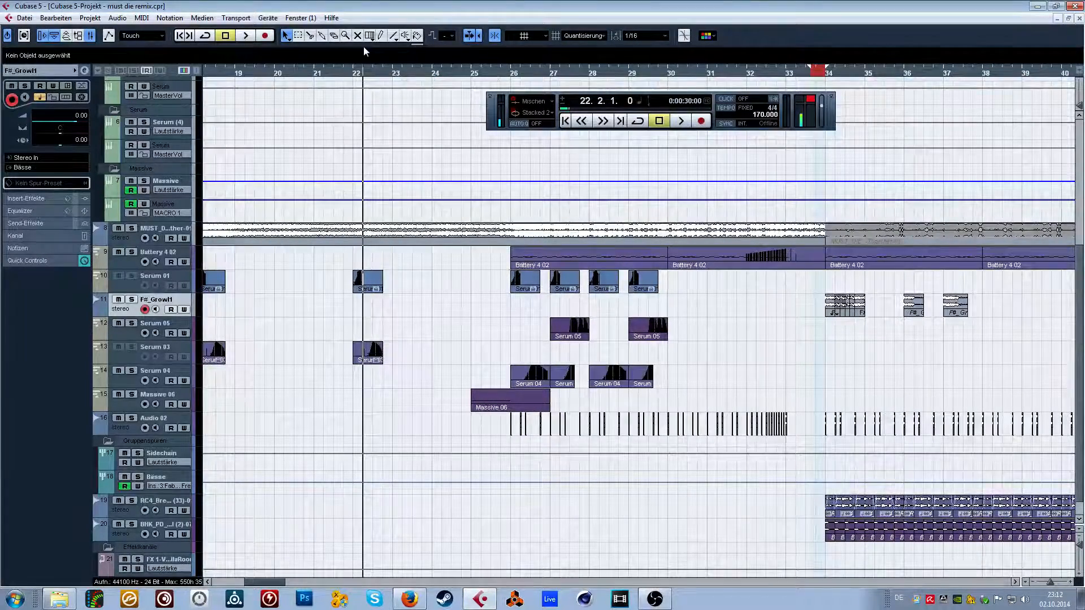
pyautogui.moveTo(486, 73); pyautogui.dragTo(196, 63)
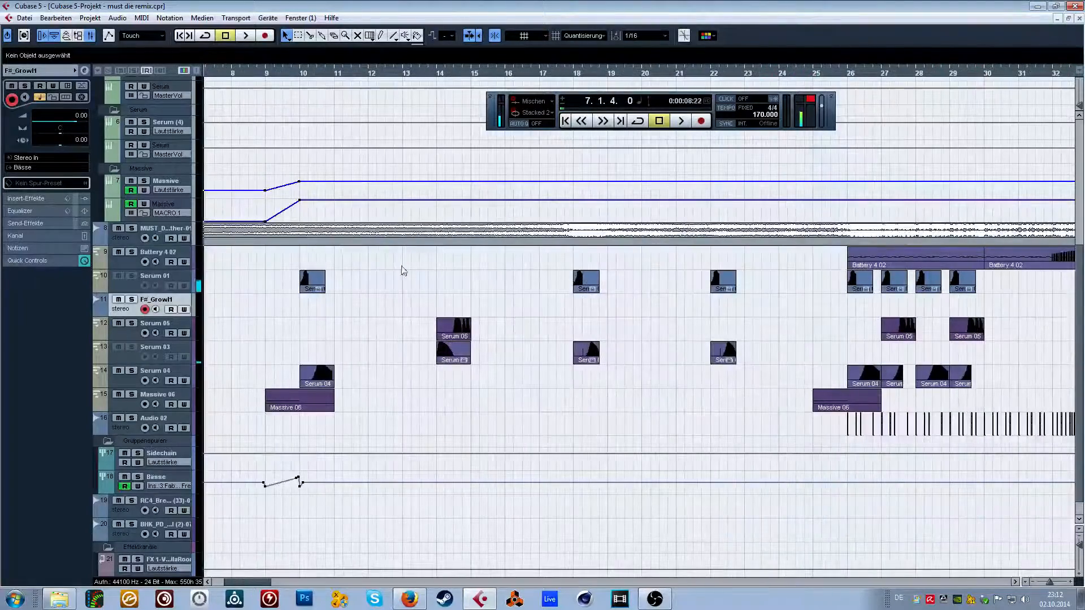
# Load Serum into VST instrument slot 7 and create a MIDI track for it.
pyautogui.press('F11')
pyautogui.click(367, 303)
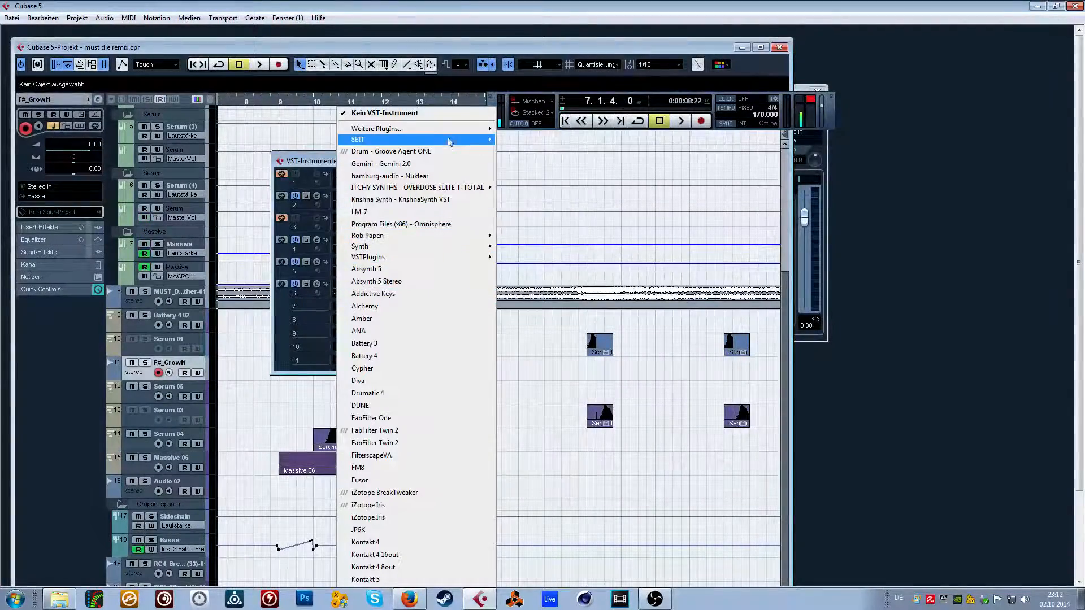
pyautogui.moveTo(451, 139)
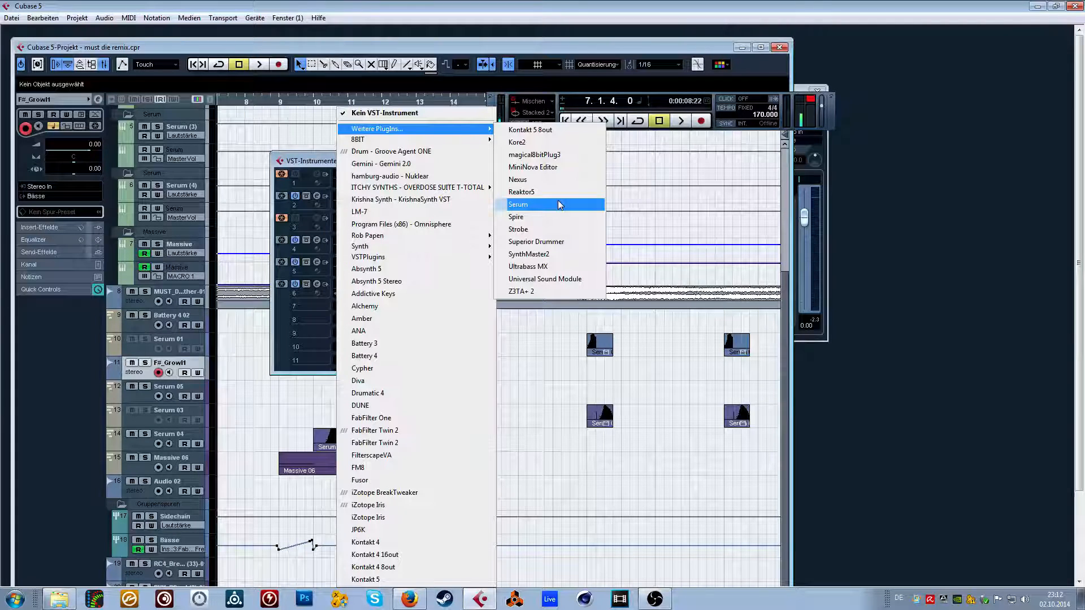
pyautogui.click(532, 210)
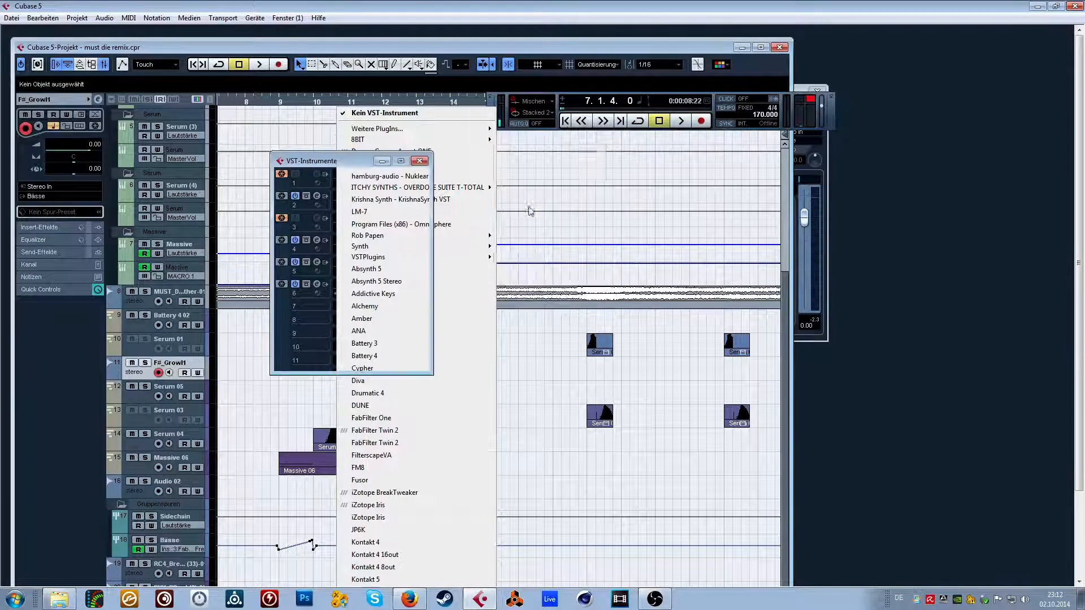
pyautogui.click(519, 336)
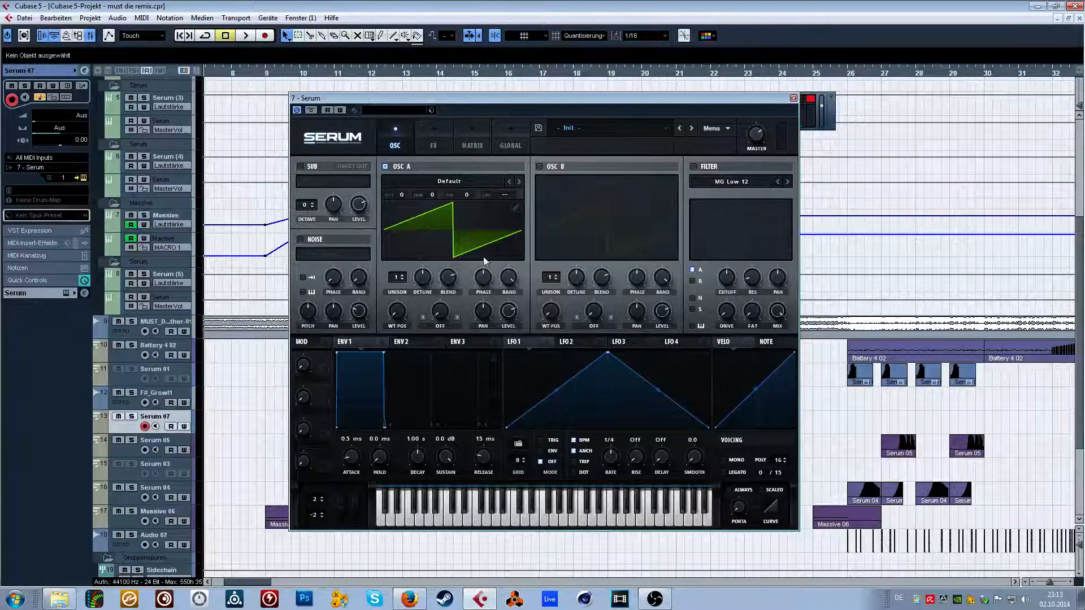
# Load the user wavetable BS Ubersick into Serum's oscillator A and close the Serum window.
pyautogui.click(576, 133)
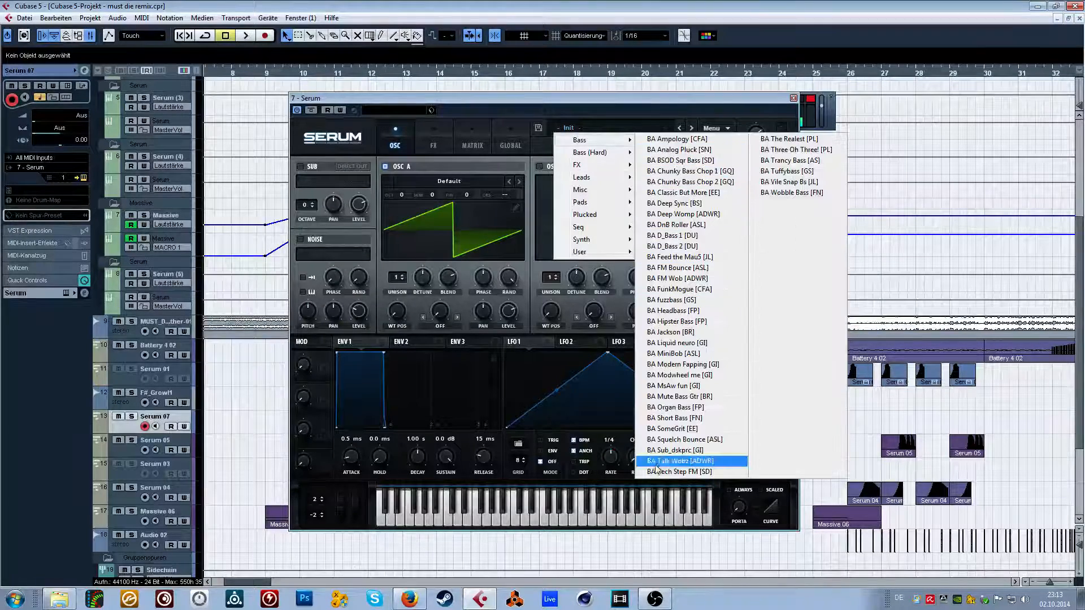
pyautogui.click(501, 203)
pyautogui.click(452, 181)
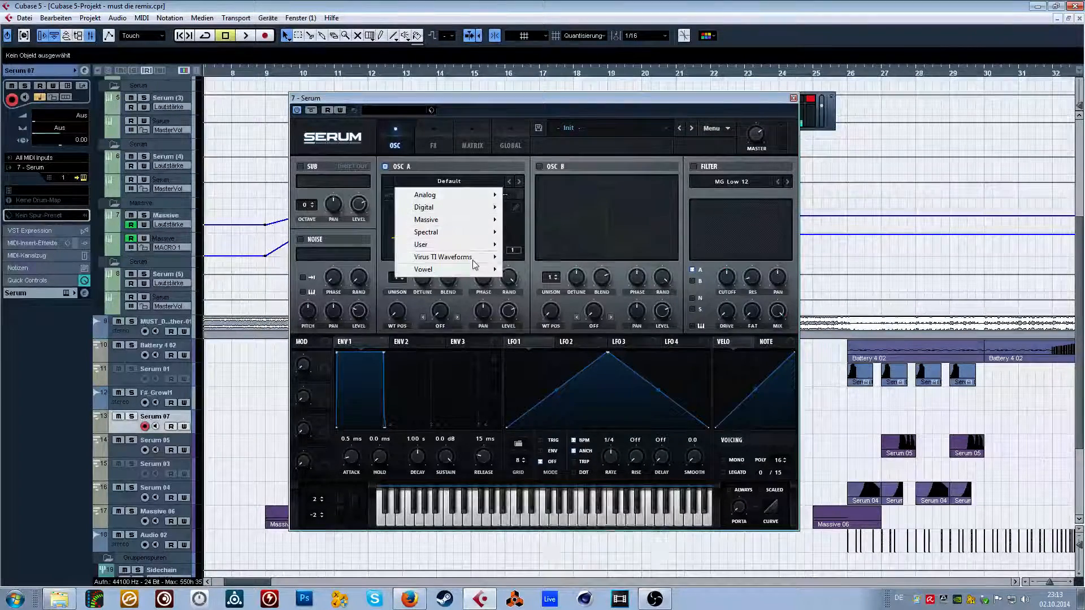
pyautogui.moveTo(477, 275)
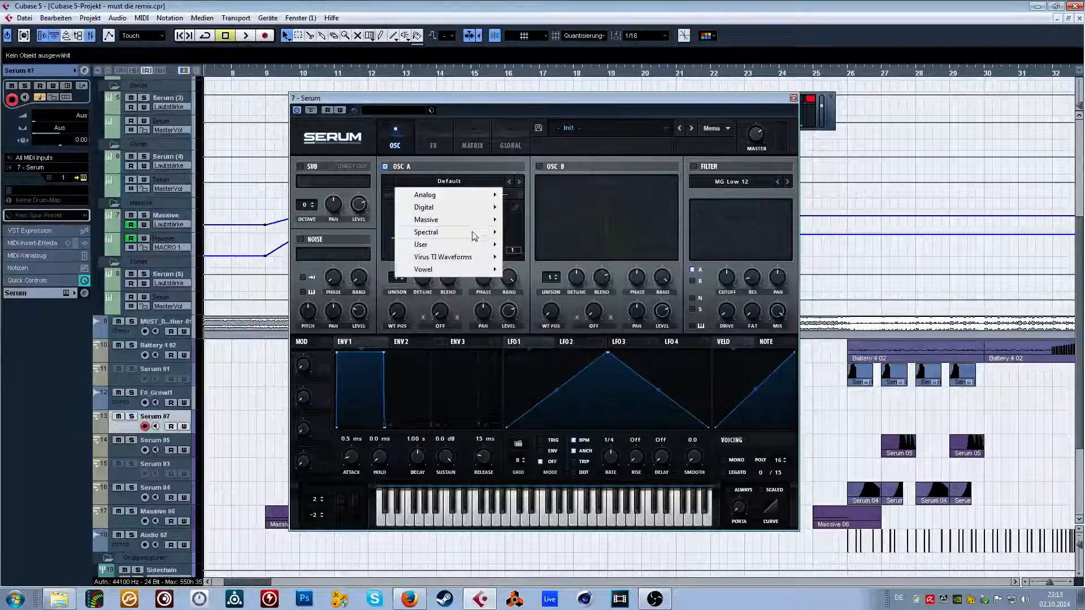
pyautogui.moveTo(478, 224)
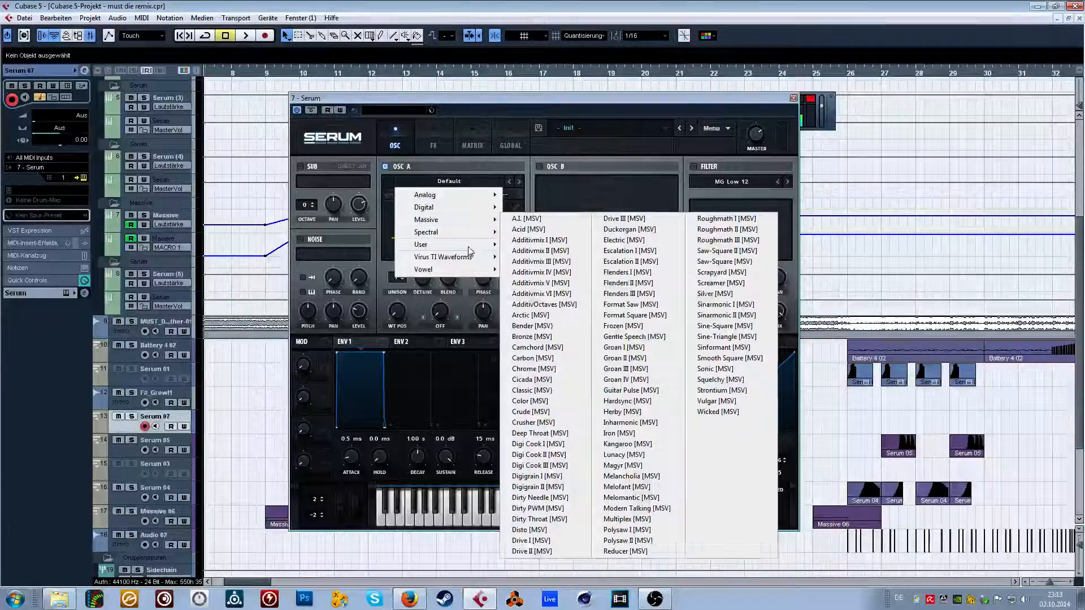
pyautogui.moveTo(486, 245)
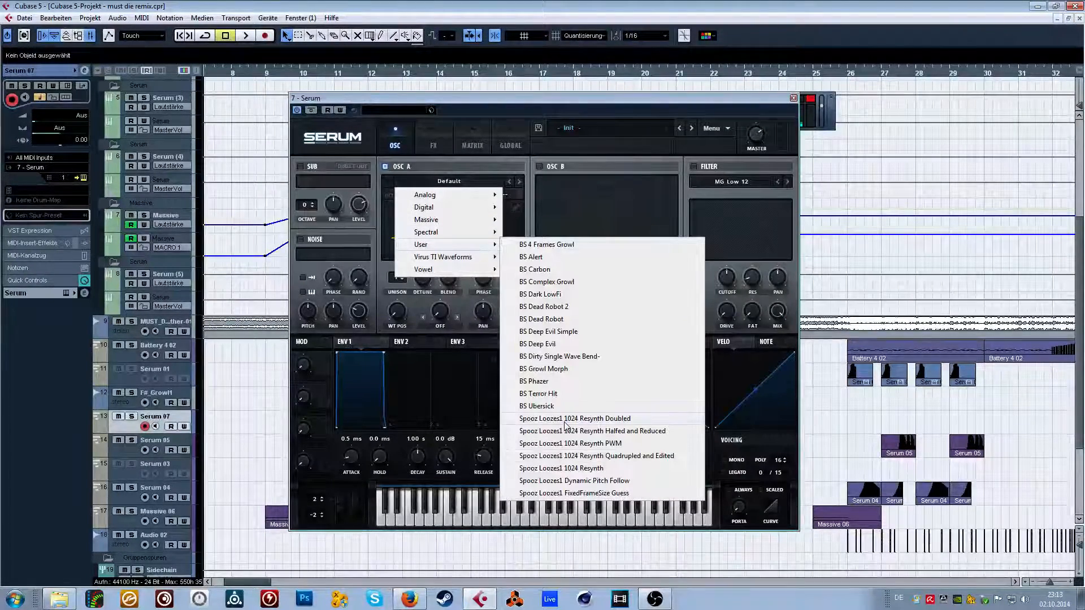
pyautogui.click(561, 404)
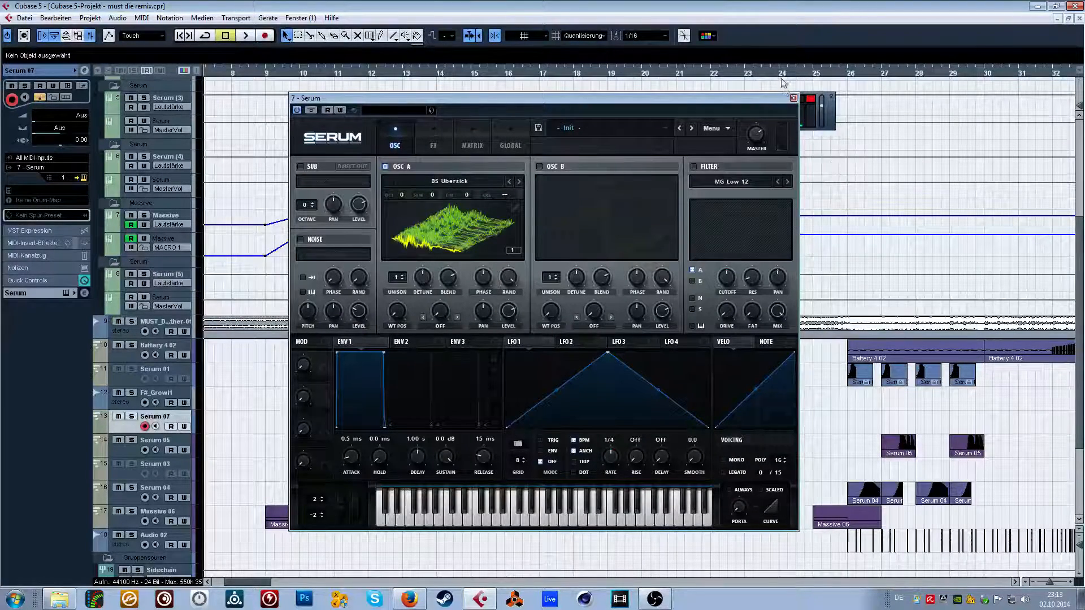
pyautogui.click(793, 99)
# Draw an empty MIDI part on the Serum 07 track from bar 30 to bar 34.
pyautogui.moveTo(262, 581); pyautogui.dragTo(298, 579)
pyautogui.moveTo(347, 70); pyautogui.dragTo(345, 85)
pyautogui.click(382, 36)
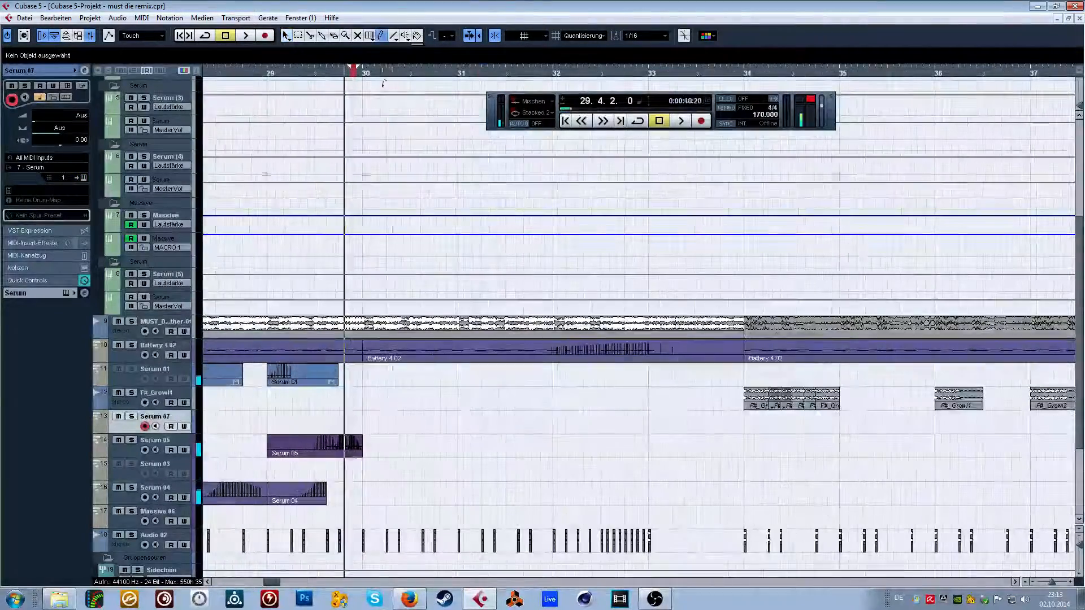
pyautogui.moveTo(363, 421)
pyautogui.mouseDown()
pyautogui.moveTo(756, 415)
pyautogui.moveTo(744, 418)
pyautogui.mouseUp()
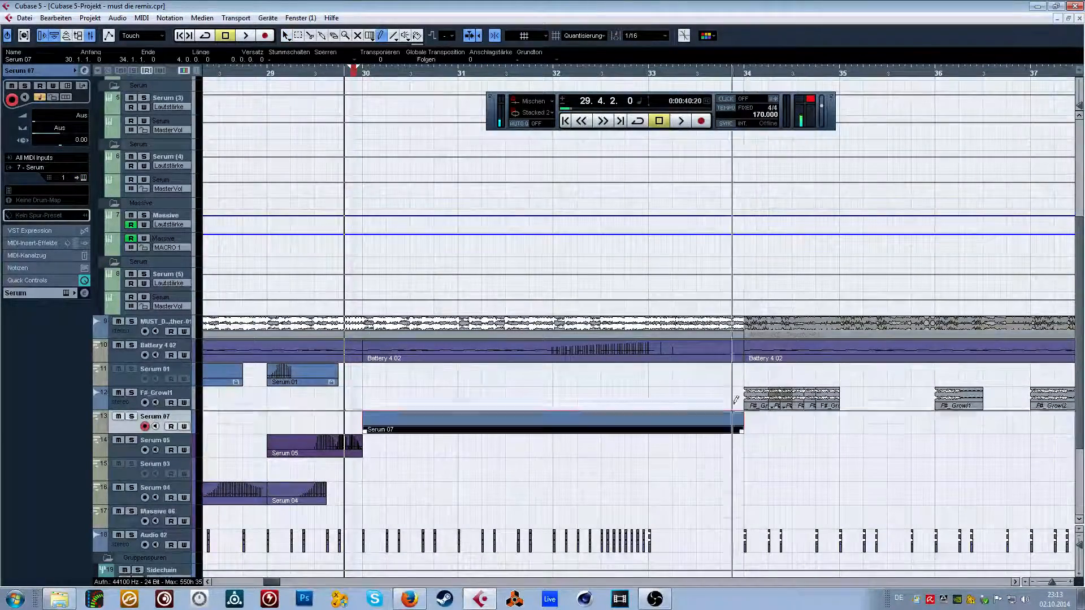
pyautogui.click(286, 35)
# Set the playback position to bar 30 and open the Serum 07 part in the Key Editor.
pyautogui.click(345, 112)
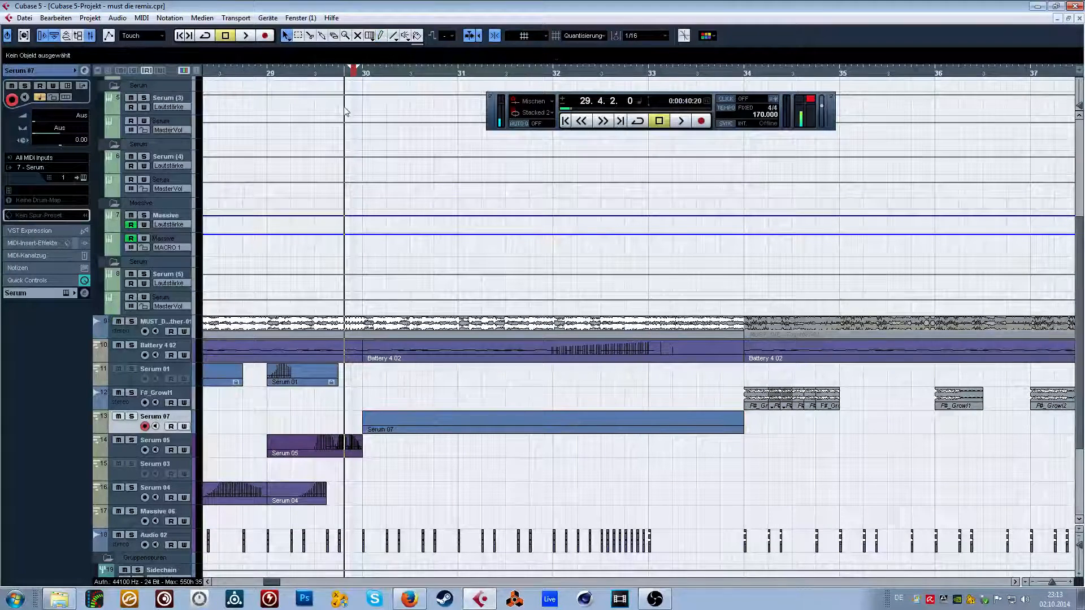
pyautogui.click(362, 76)
pyautogui.doubleClick(420, 418)
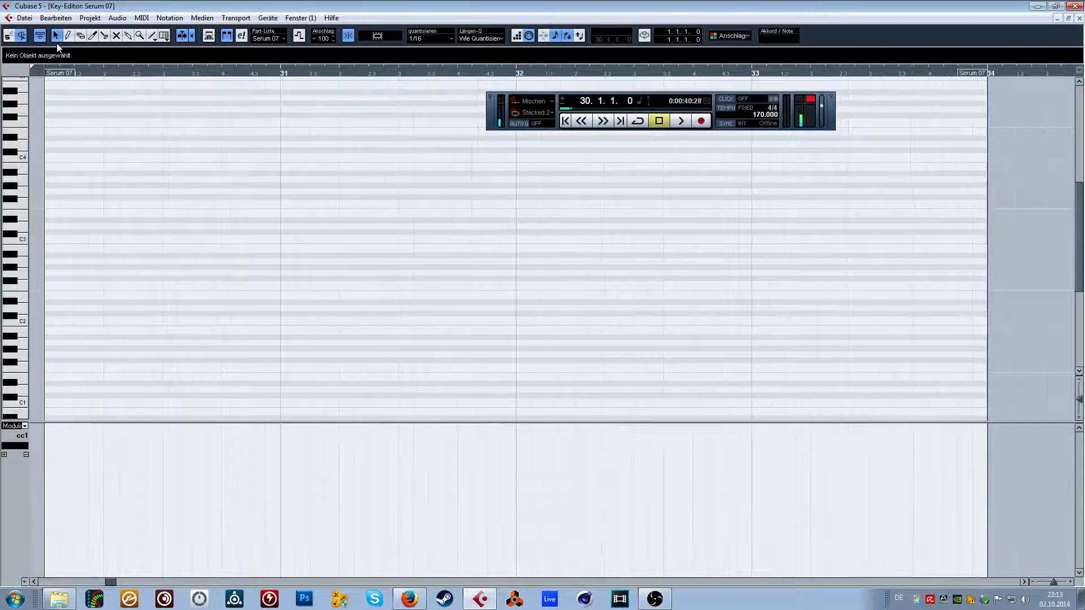
# Close the Key Editor and move the playback position to bar 34.
pyautogui.click(68, 35)
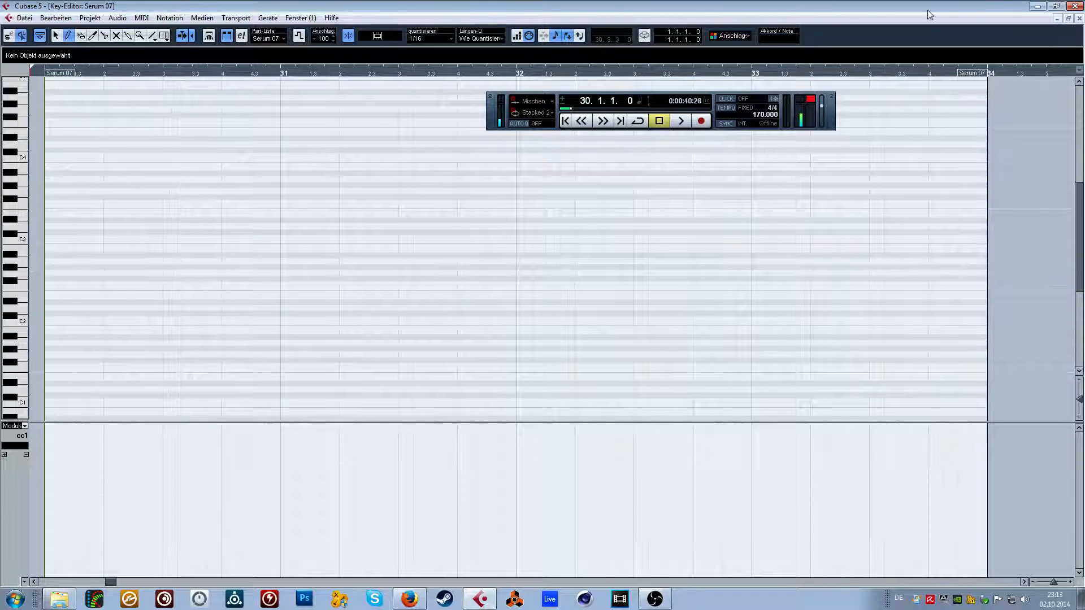
pyautogui.click(1079, 18)
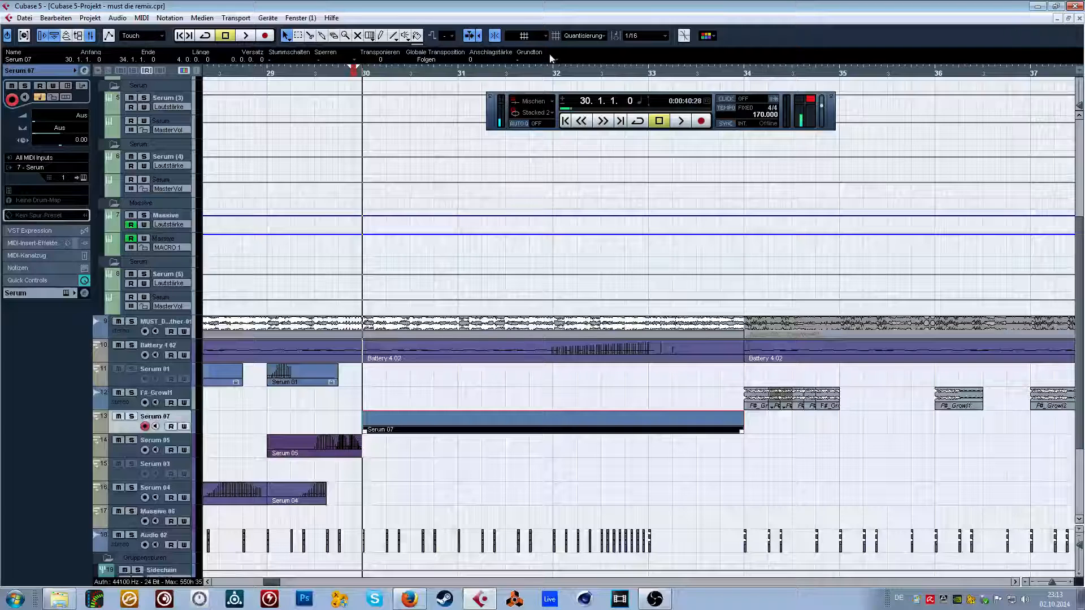
pyautogui.moveTo(455, 45); pyautogui.dragTo(358, 58)
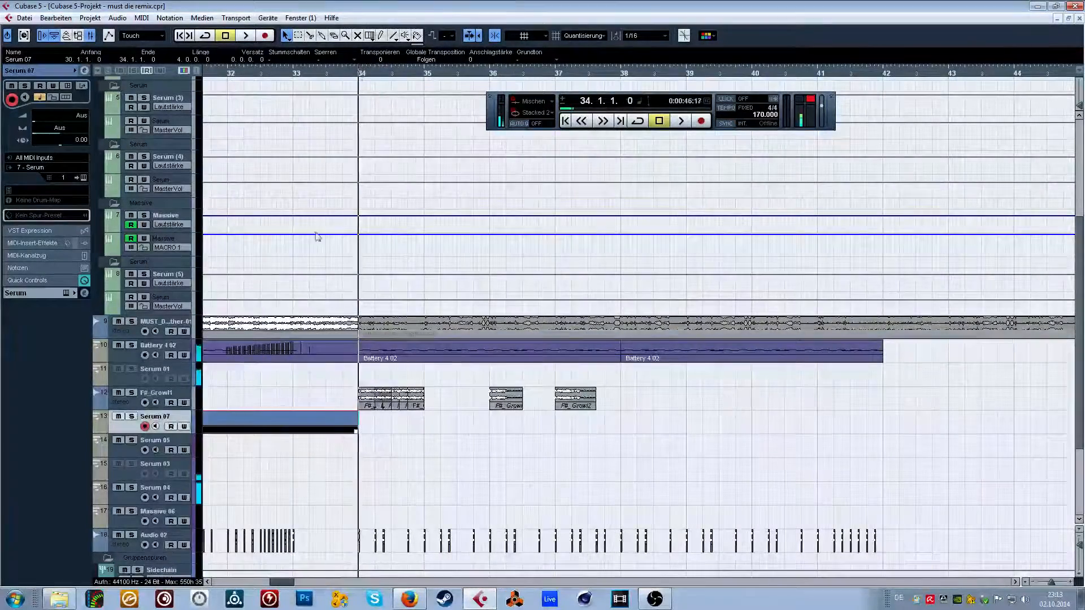
# Solo the Battery 4 02 track and show the acoustic snare cell's effects in Battery alongside the track's audio insert effects.
pyautogui.click(134, 346)
pyautogui.click(63, 88)
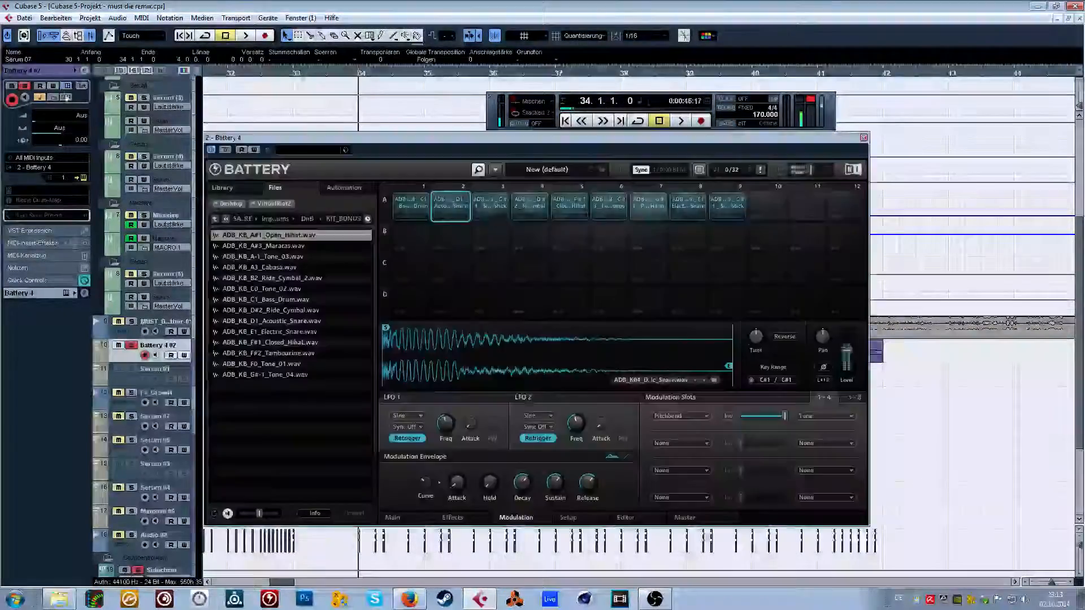
pyautogui.click(414, 204)
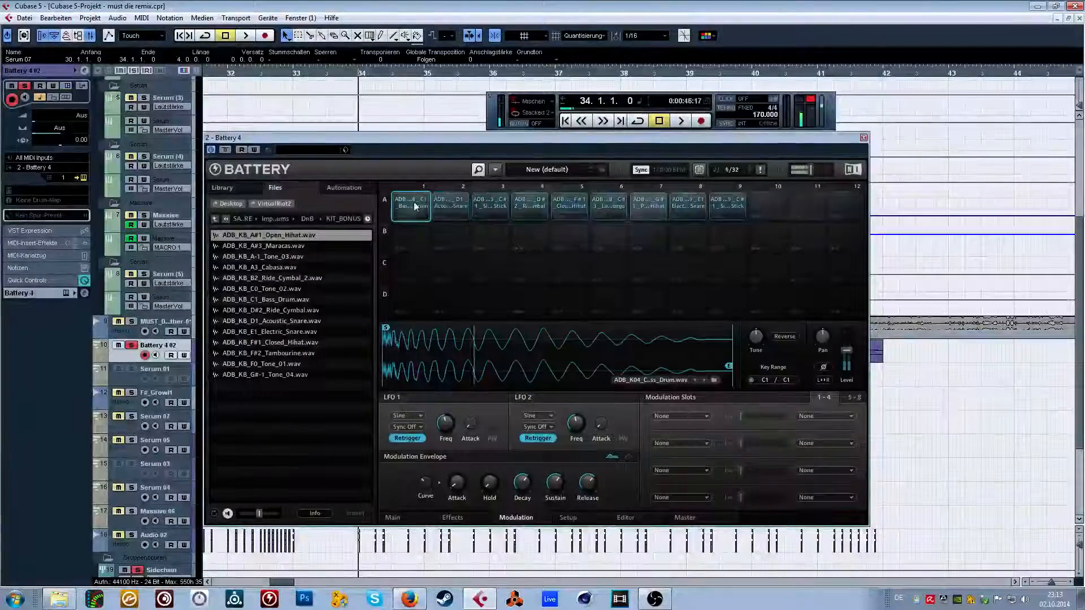
pyautogui.click(449, 201)
pyautogui.click(452, 518)
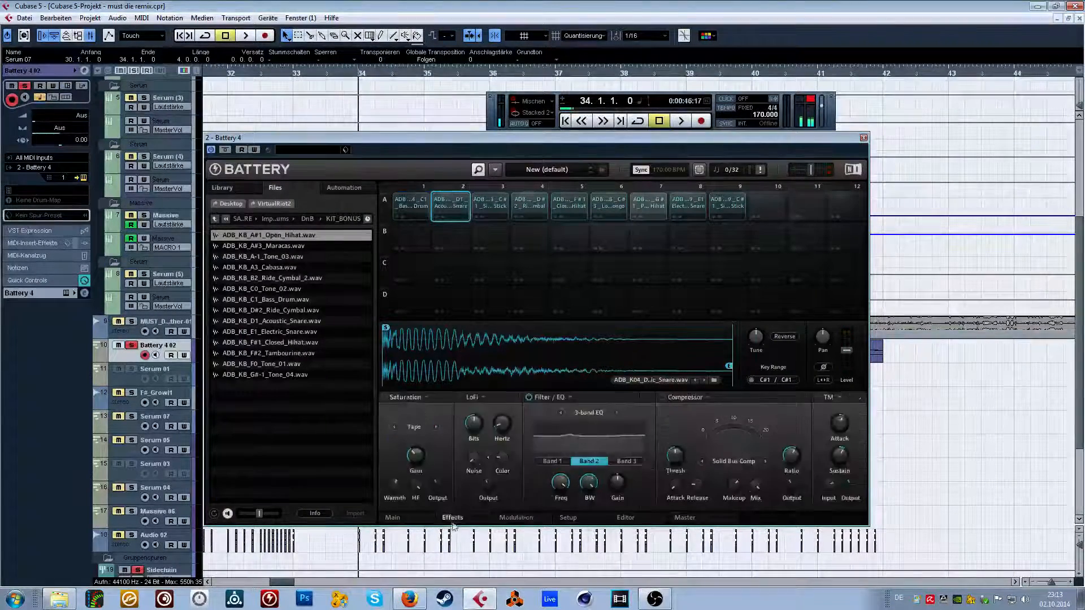
pyautogui.click(54, 294)
pyautogui.click(46, 171)
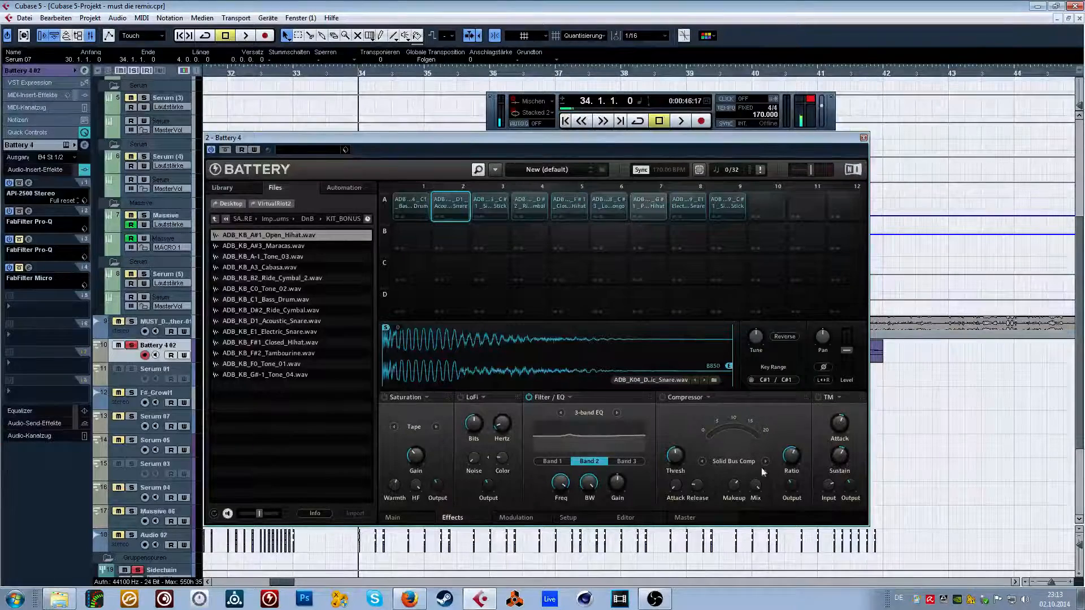
# Enable the TM transient effect on the acoustic snare cell, raise its attack to 100% and audition the hit.
pyautogui.click(818, 398)
pyautogui.moveTo(839, 424)
pyautogui.mouseDown()
pyautogui.moveTo(840, 397)
pyautogui.moveTo(843, 432)
pyautogui.mouseUp()
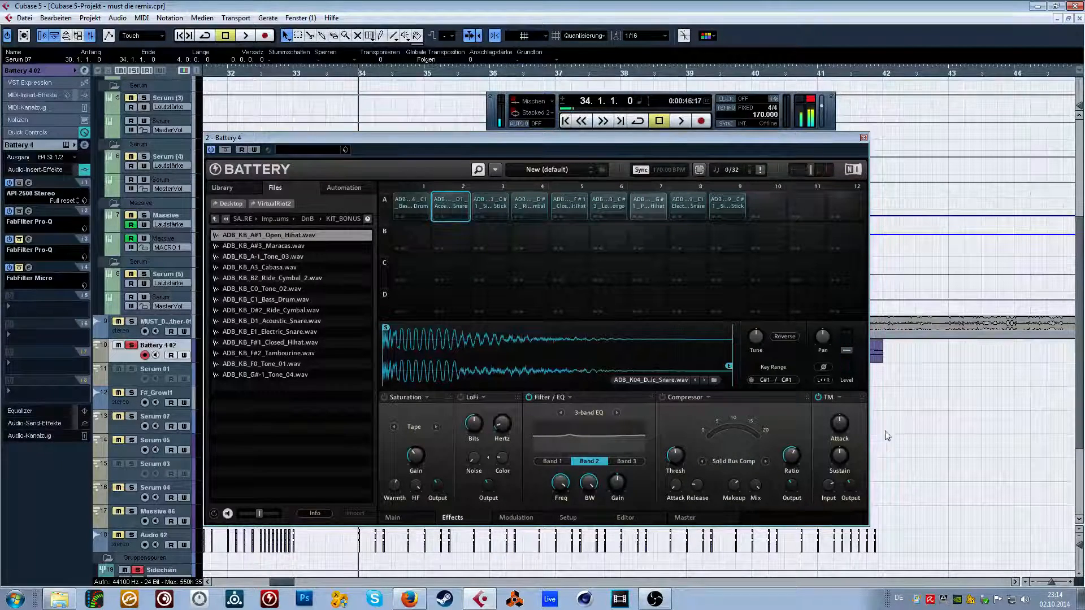
pyautogui.click(461, 208)
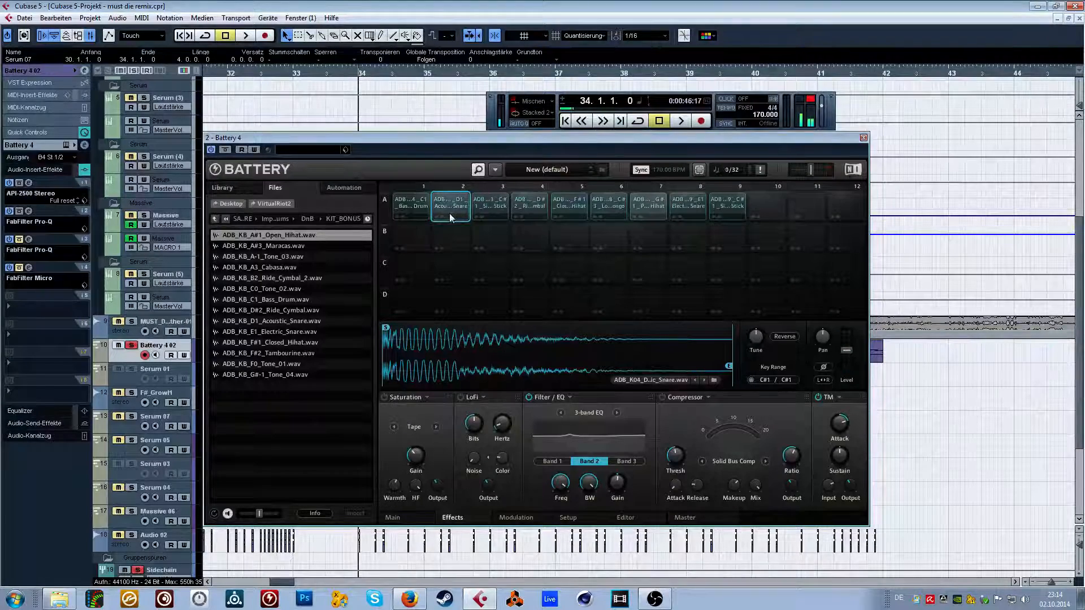
pyautogui.moveTo(839, 422); pyautogui.dragTo(838, 414)
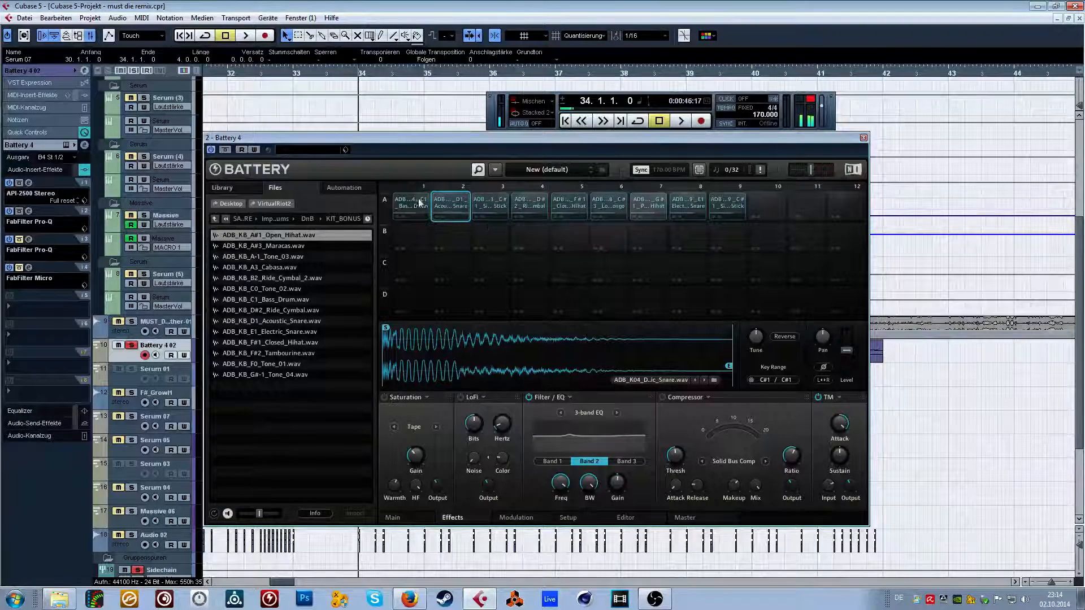
pyautogui.click(446, 203)
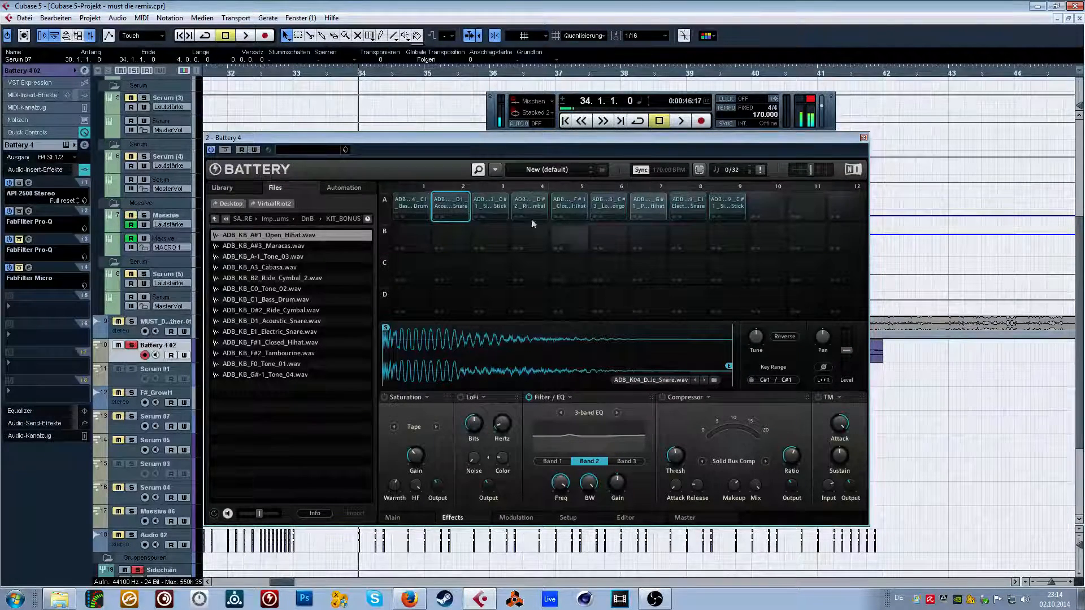
pyautogui.click(456, 207)
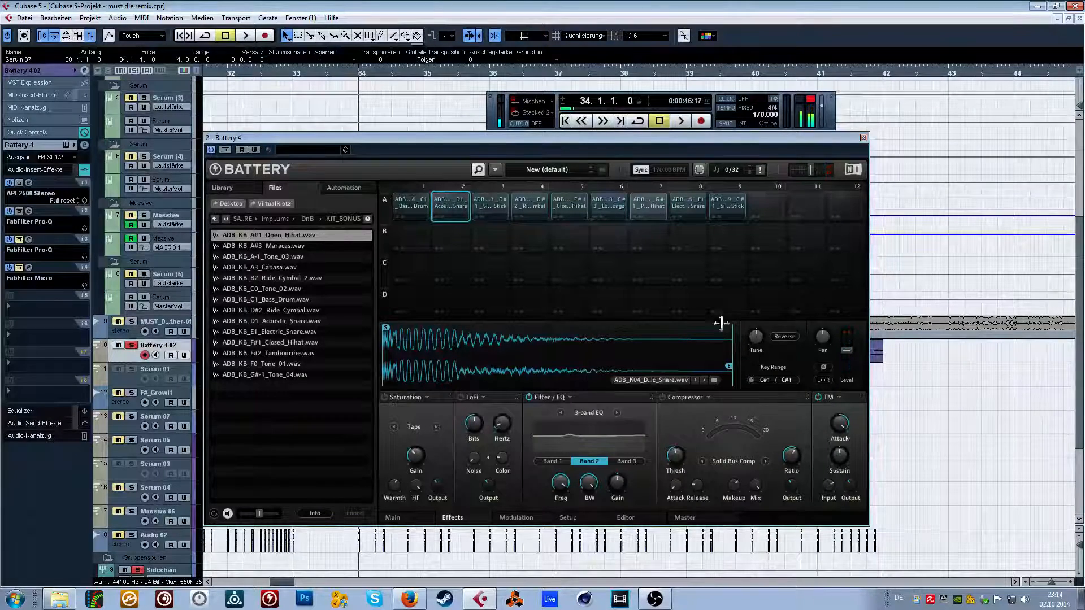
pyautogui.click(446, 199)
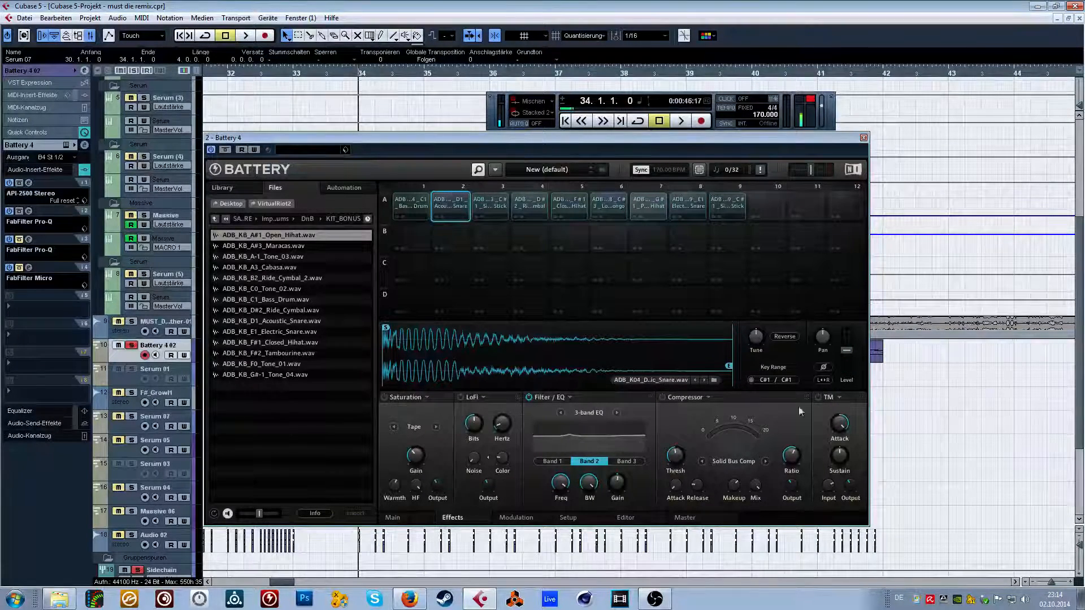
# Adjust the snare cell's TM sustain while auditioning it, and reset its TM attack.
pyautogui.click(818, 398)
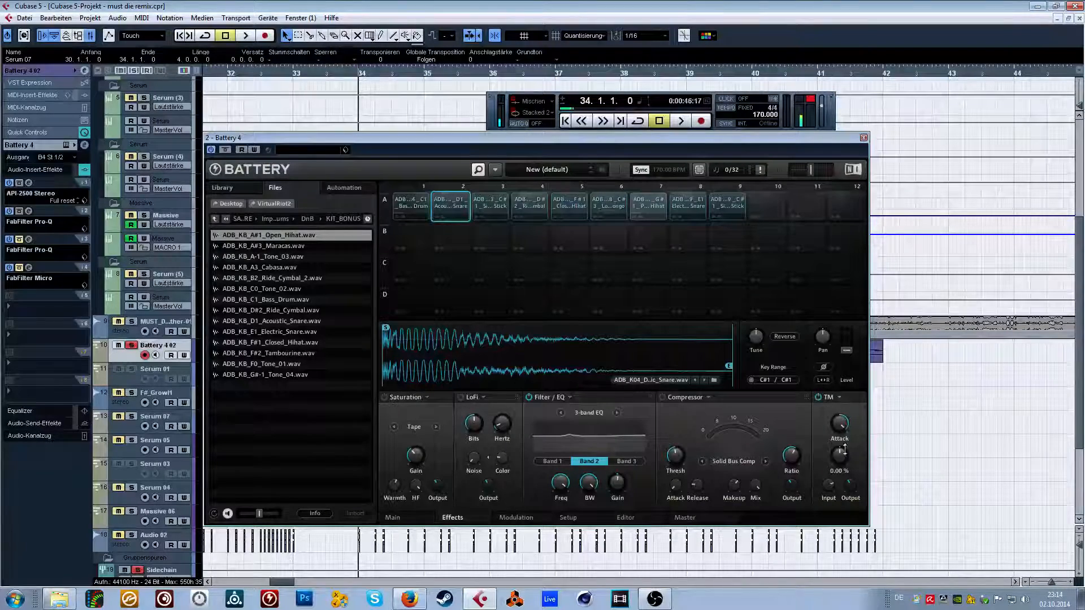
pyautogui.moveTo(844, 455); pyautogui.dragTo(839, 519)
pyautogui.click(451, 208)
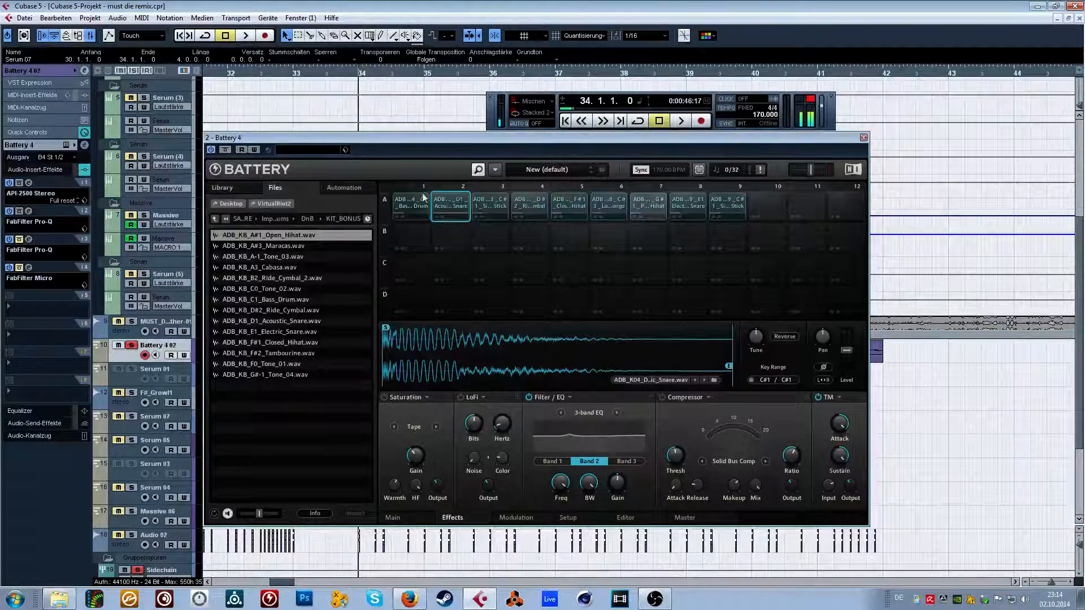
pyautogui.click(454, 209)
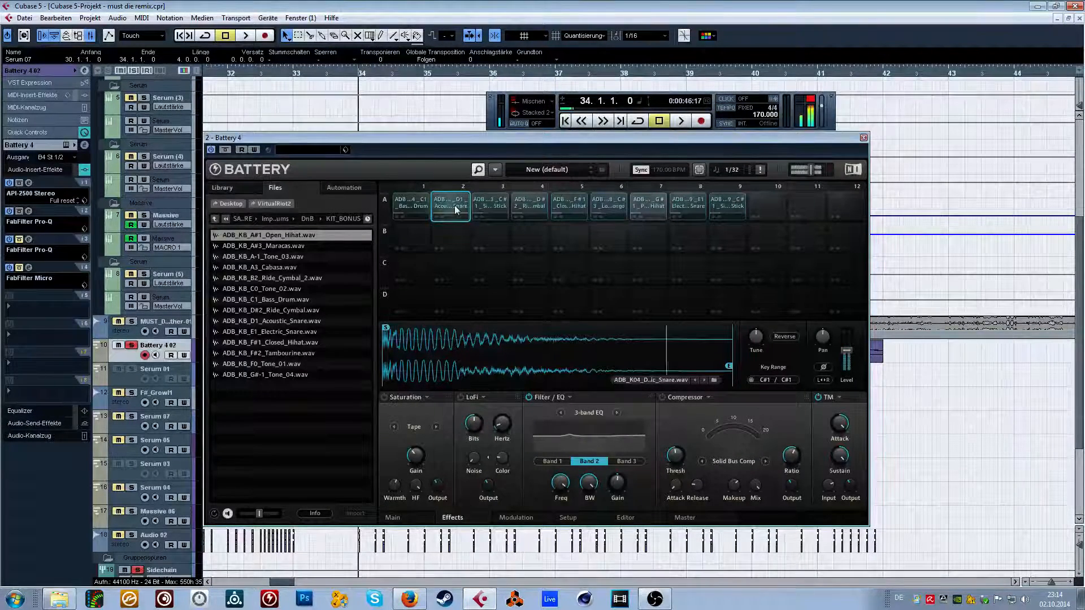
pyautogui.doubleClick(839, 426)
# Enable the TM effect on the bass drum cell, raise its sustain while auditioning, and close the Battery window.
pyautogui.click(412, 205)
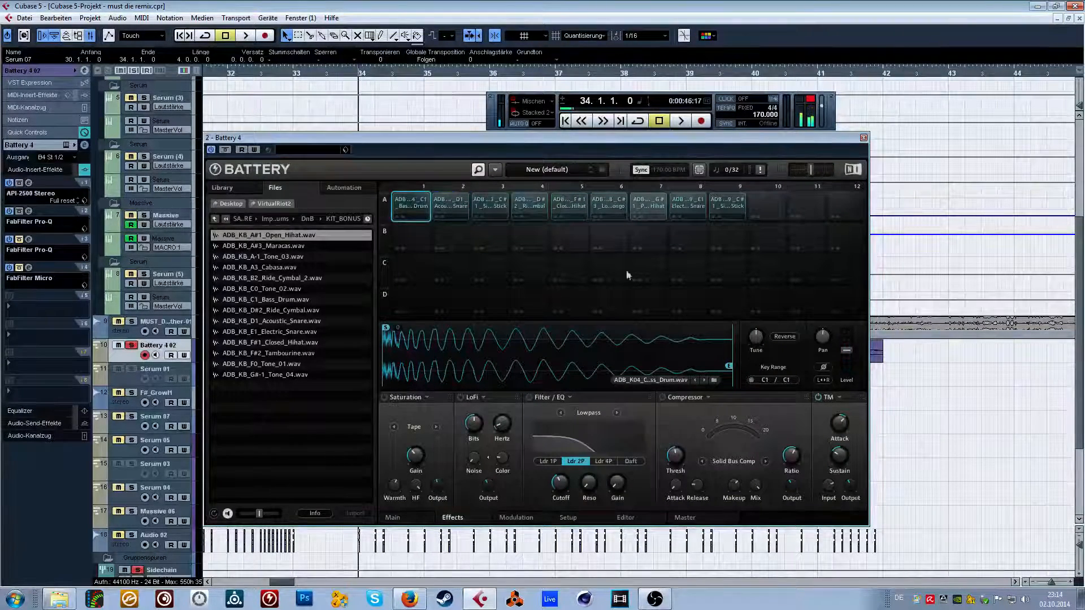
pyautogui.click(818, 398)
pyautogui.click(413, 209)
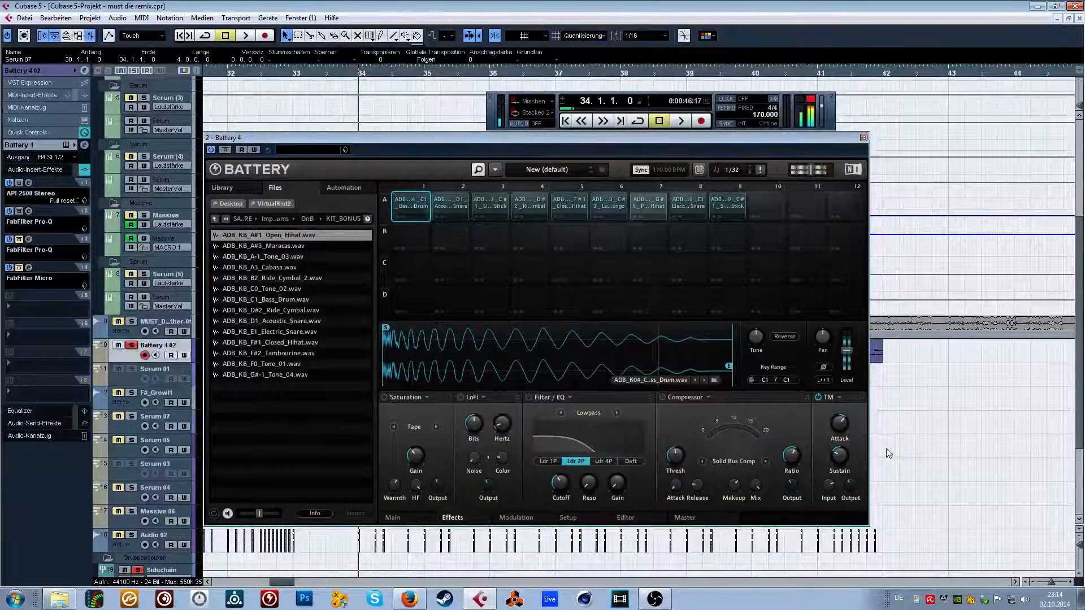
pyautogui.moveTo(836, 458); pyautogui.dragTo(836, 445)
pyautogui.click(416, 204)
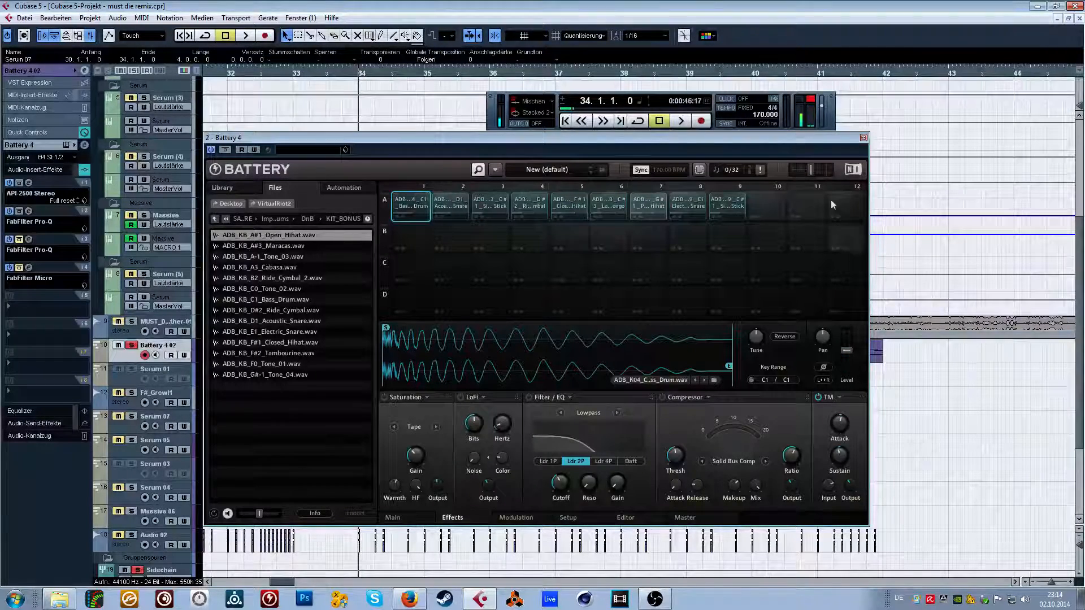
pyautogui.click(863, 138)
# Browse the insert effect list for Battery 4 02, including its Dynamics category, for transient-shaping plug-ins.
pyautogui.click(37, 294)
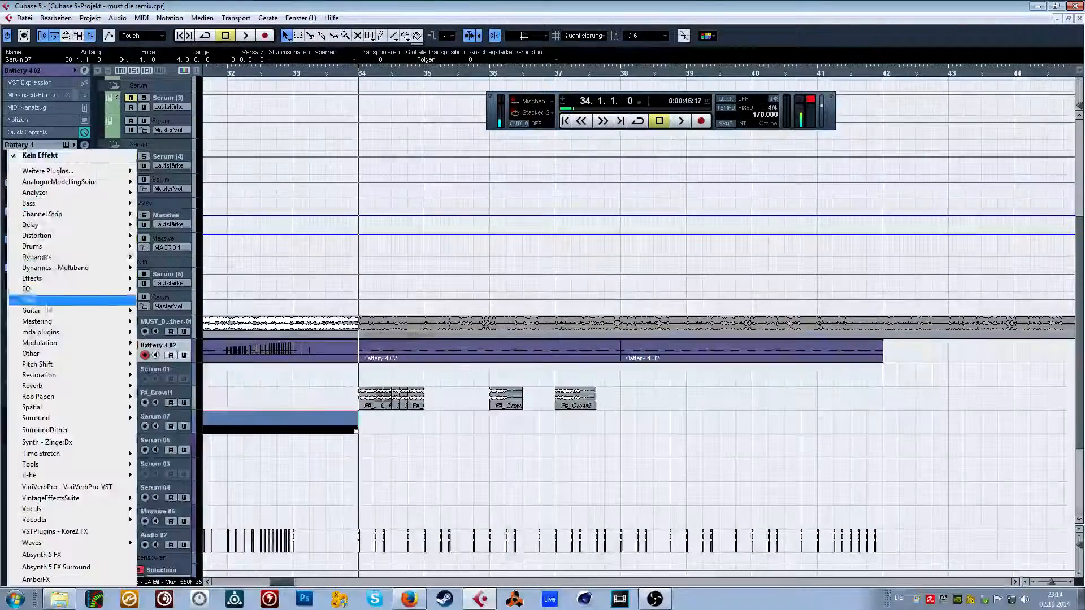
pyautogui.moveTo(68, 171)
pyautogui.moveTo(243, 118)
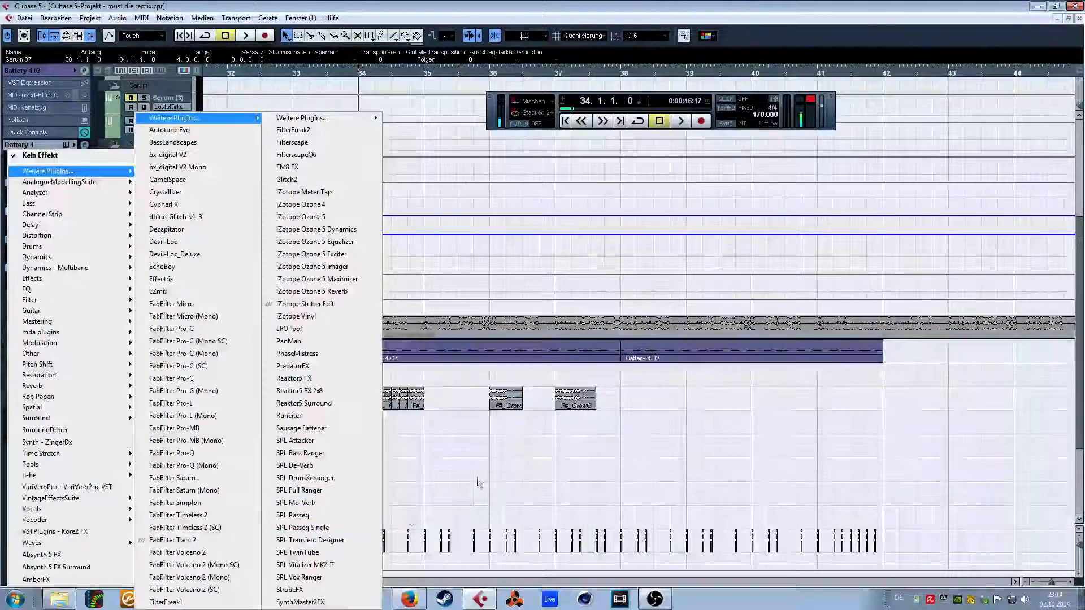
pyautogui.click(336, 546)
pyautogui.click(51, 246)
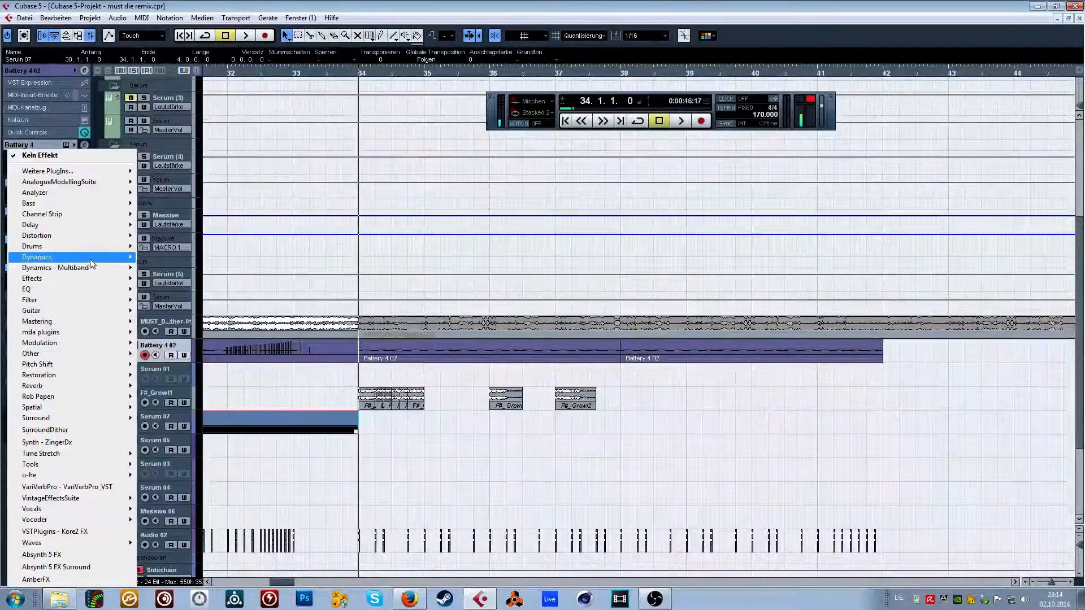
pyautogui.moveTo(56, 257)
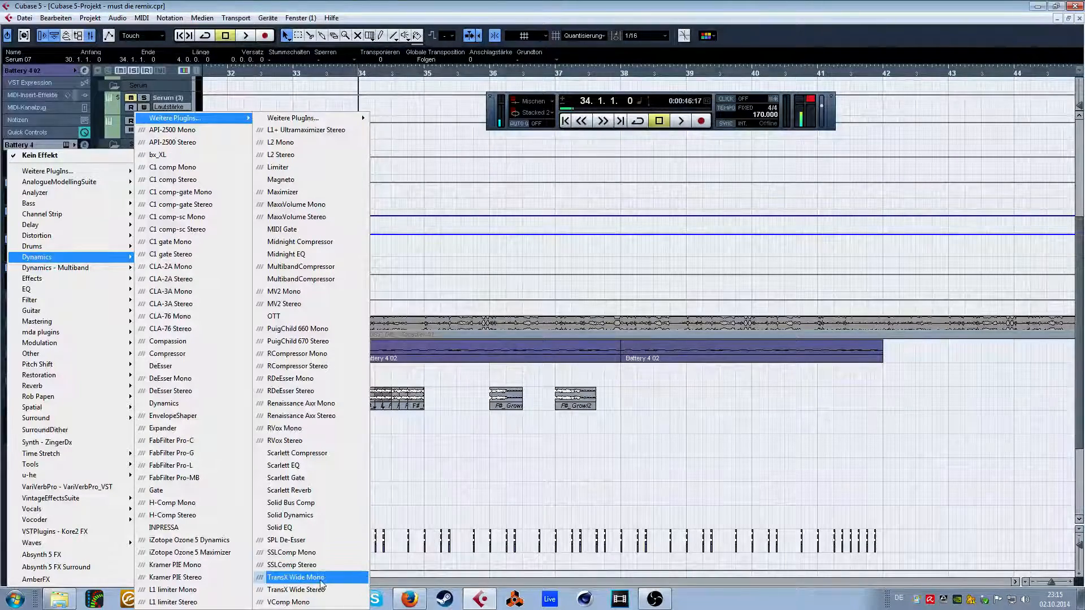
pyautogui.moveTo(351, 118)
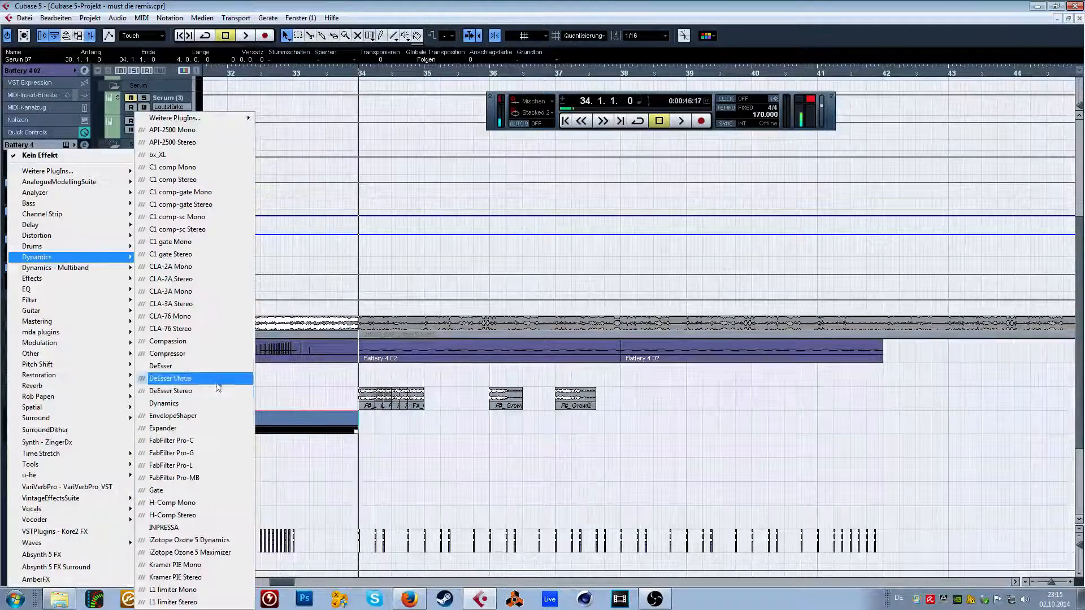
pyautogui.click(341, 265)
# Take the Battery 4 02 track out of solo and move the playback position to 23.4.4.
pyautogui.moveTo(252, 66); pyautogui.dragTo(236, 68)
pyautogui.moveTo(227, 73); pyautogui.dragTo(218, 74)
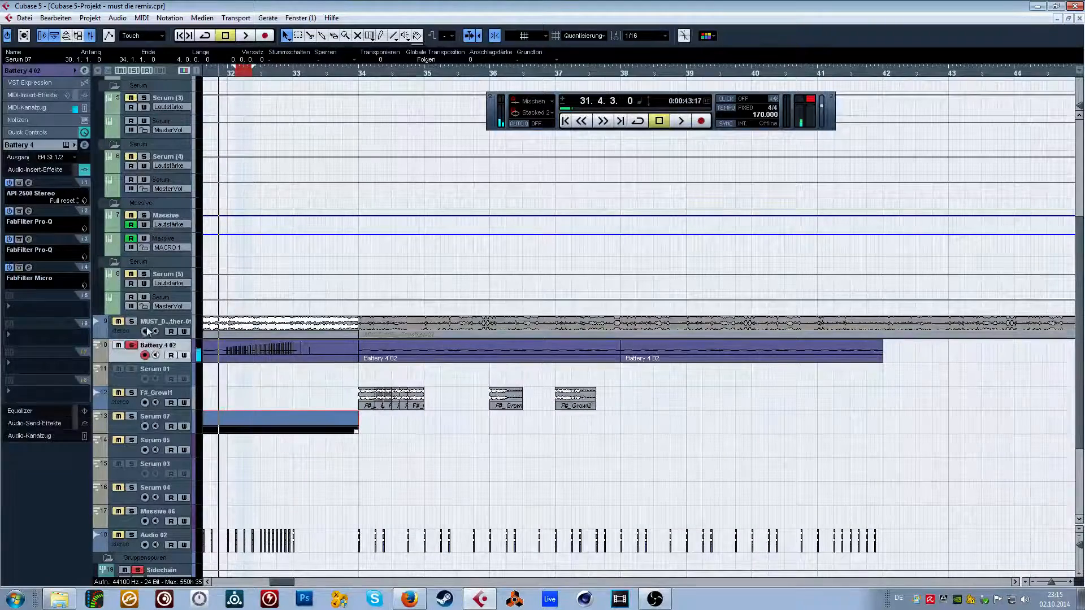
pyautogui.click(131, 345)
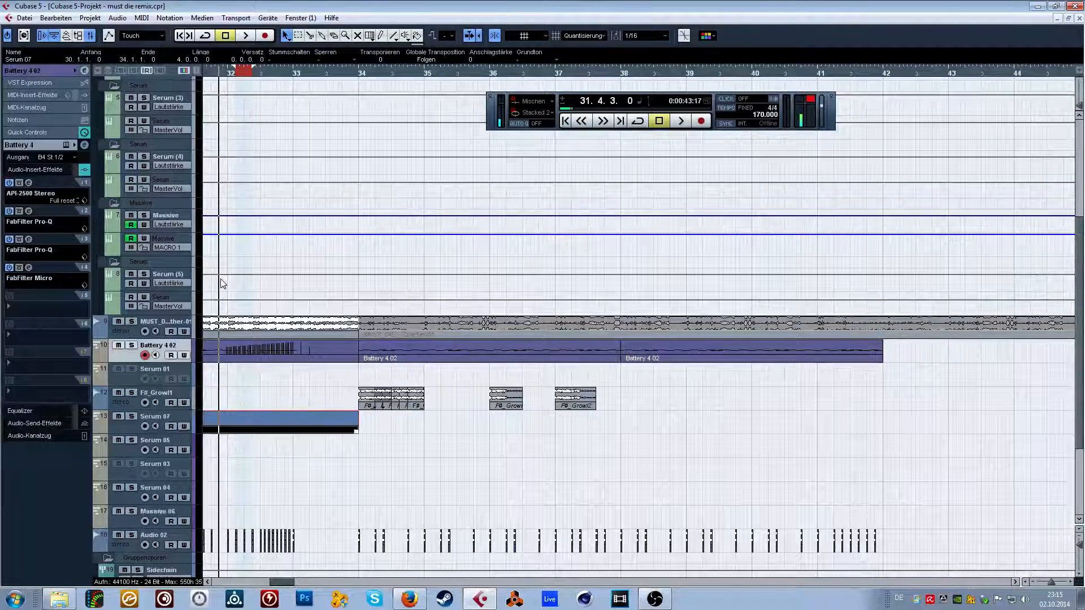
pyautogui.click(308, 283)
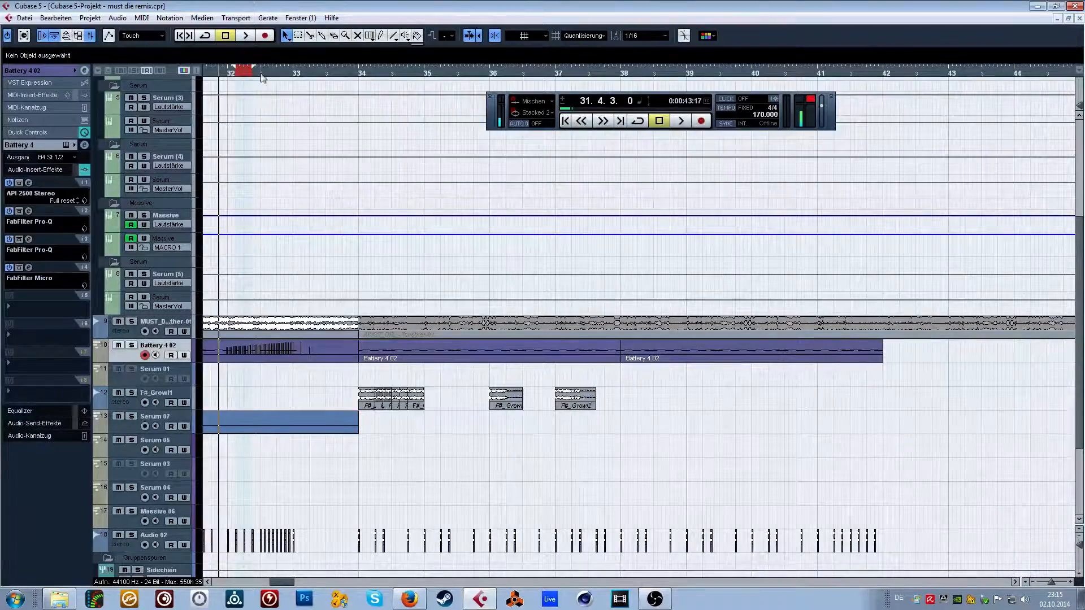
pyautogui.moveTo(260, 74); pyautogui.dragTo(194, 59)
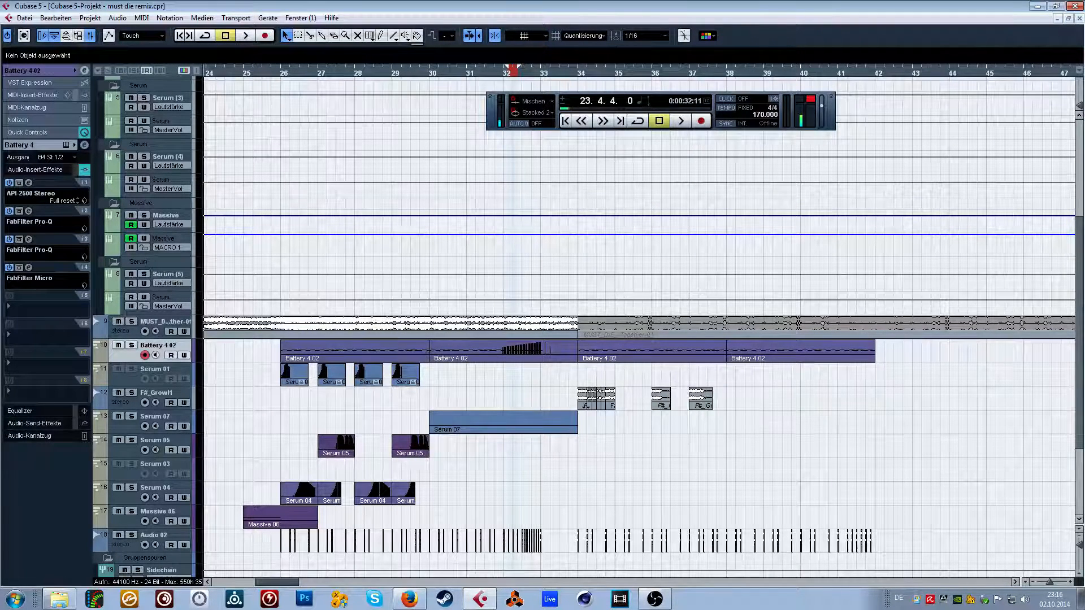
pyautogui.press('F2')
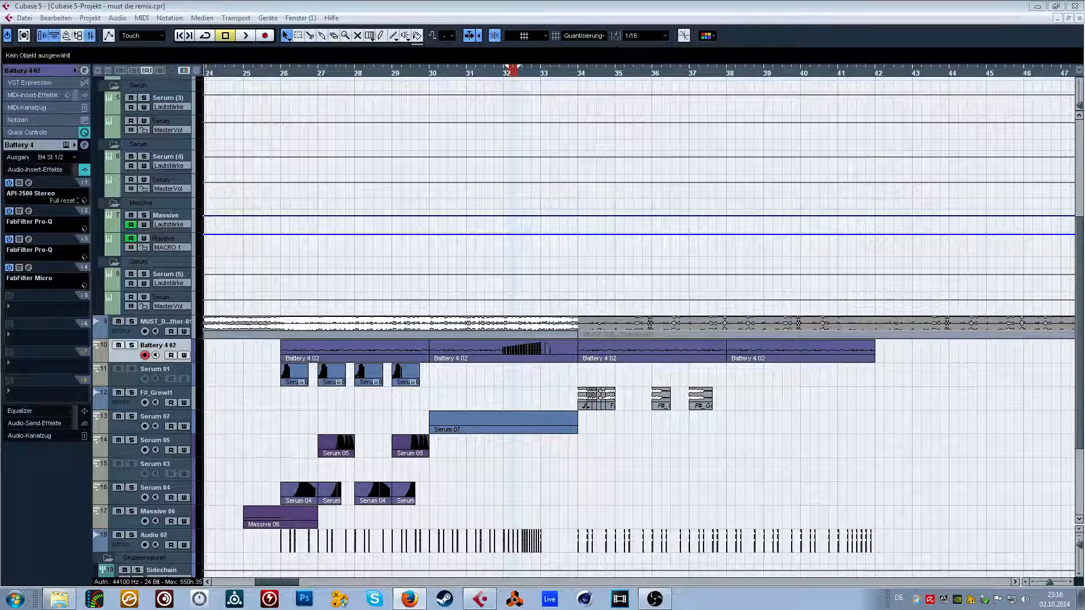
pyautogui.press('F2')
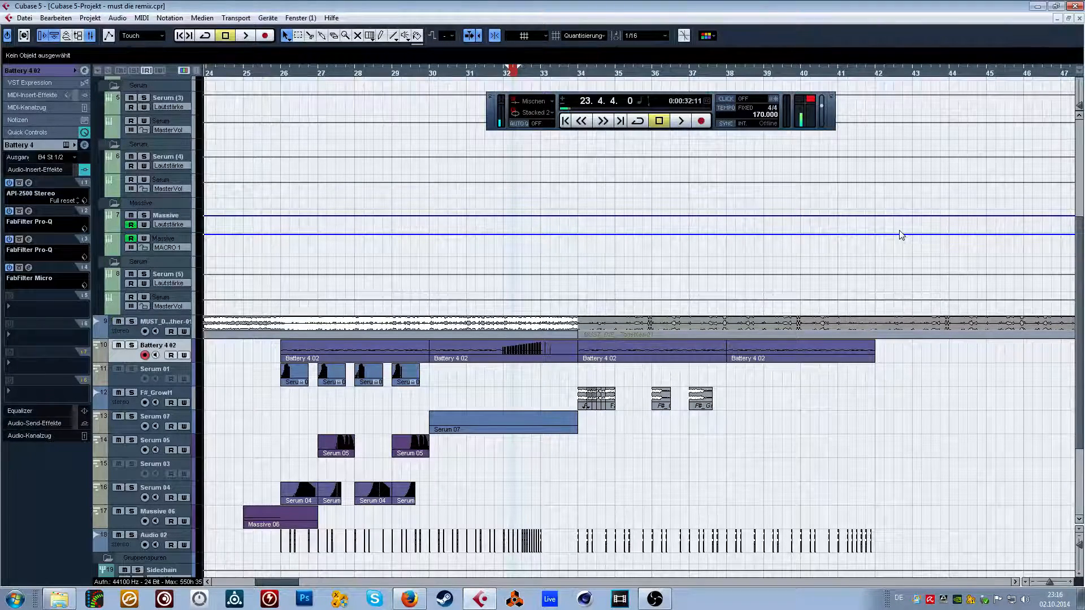
# Open Serum from VST instrument slot 7 over the maximised project window and select the Serum 07 track.
pyautogui.scroll(-3, 901, 235)
pyautogui.press('F11')
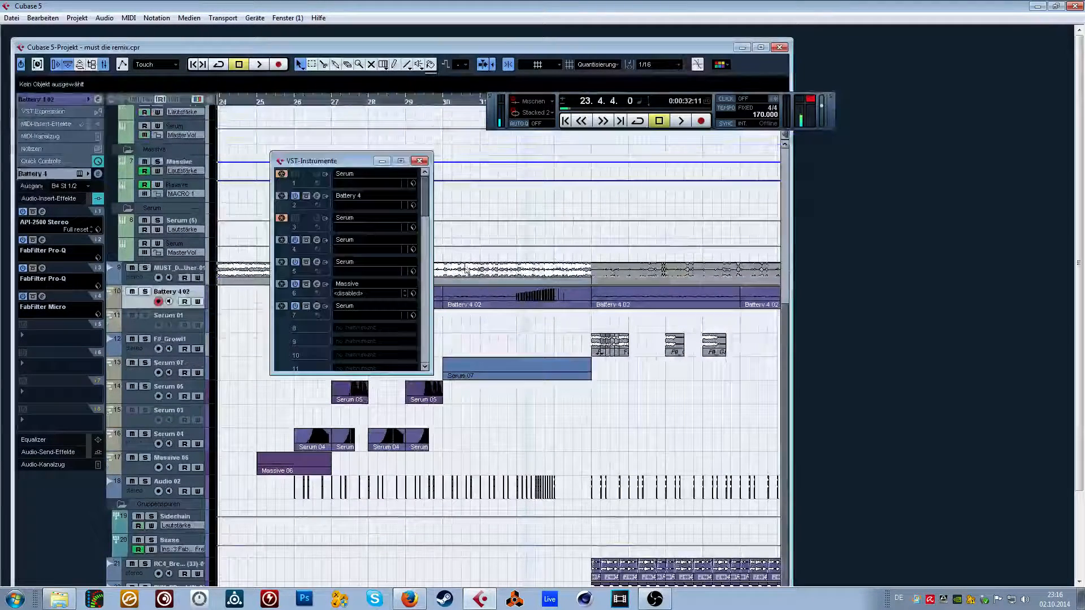
pyautogui.click(319, 307)
pyautogui.click(761, 47)
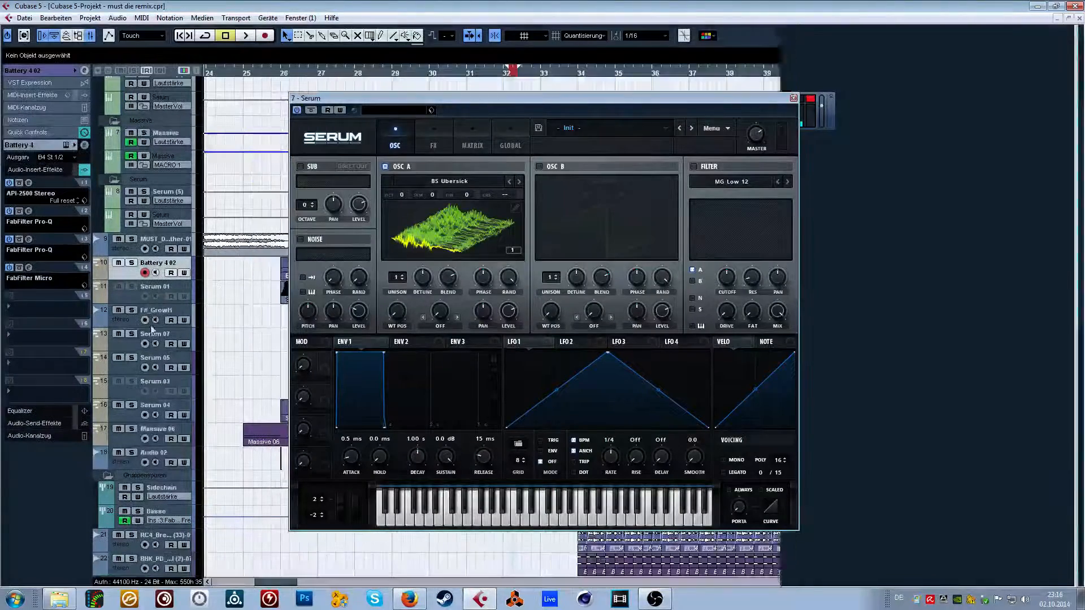
pyautogui.scroll(1, 238, 365)
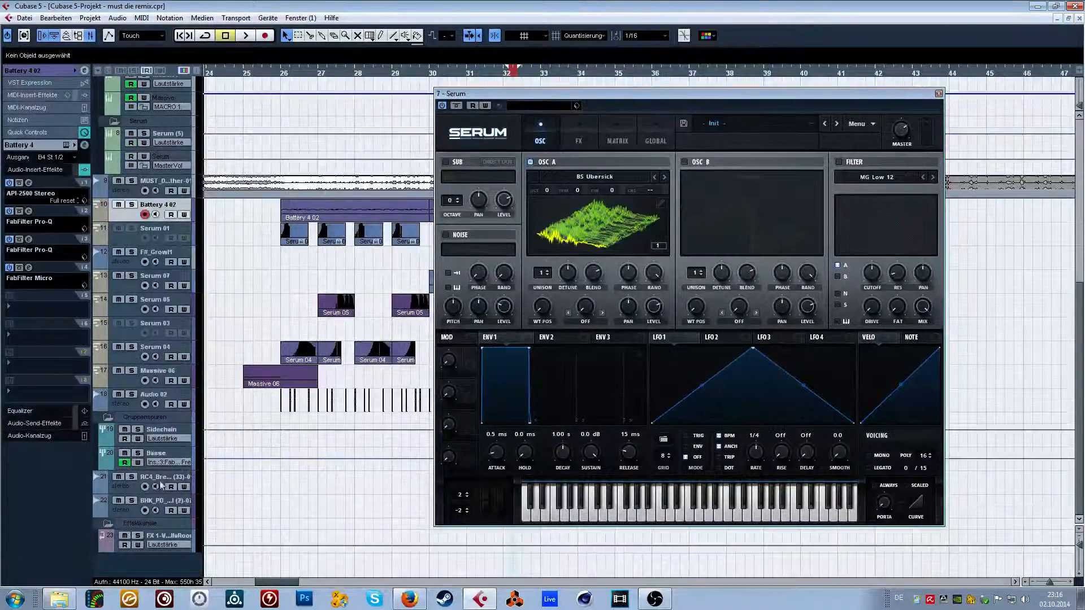
pyautogui.scroll(1, 242, 271)
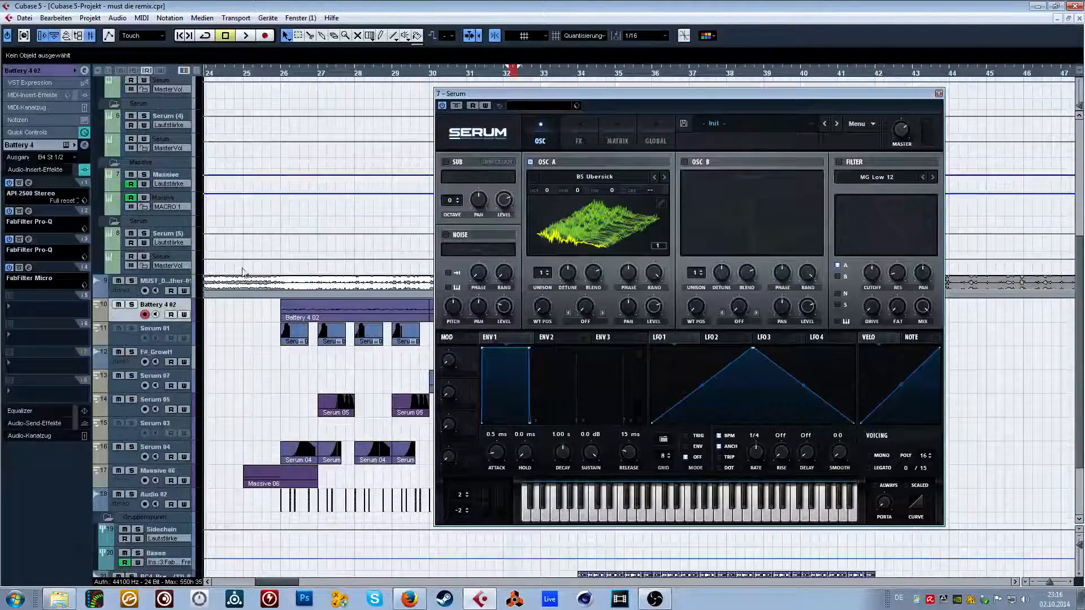
pyautogui.click(172, 391)
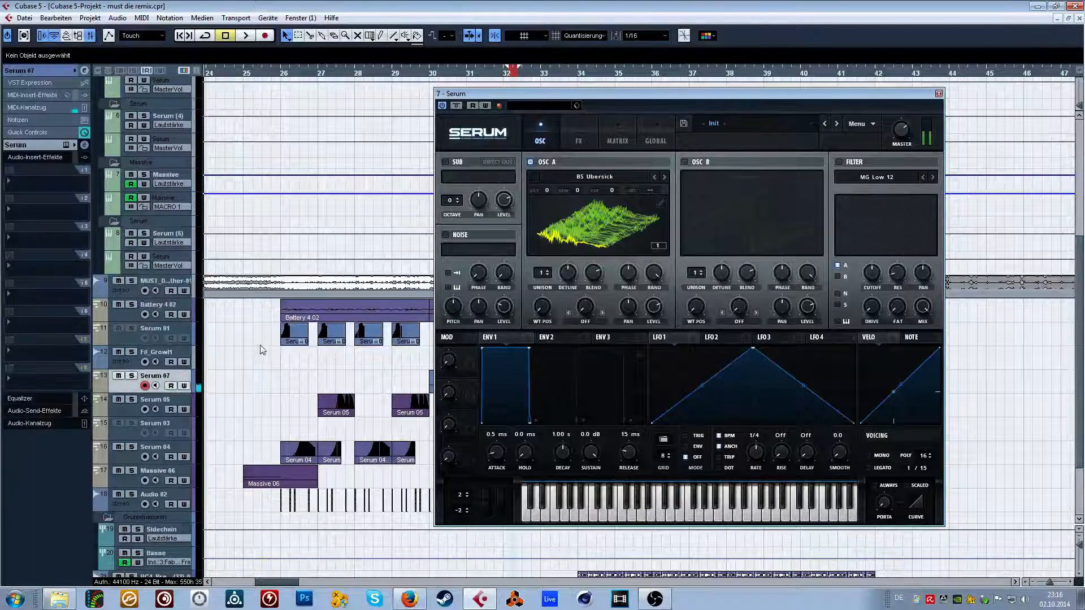
# Try out the user presets BS Cooker 3 and BS Cooker 2 in Serum.
pyautogui.click(727, 126)
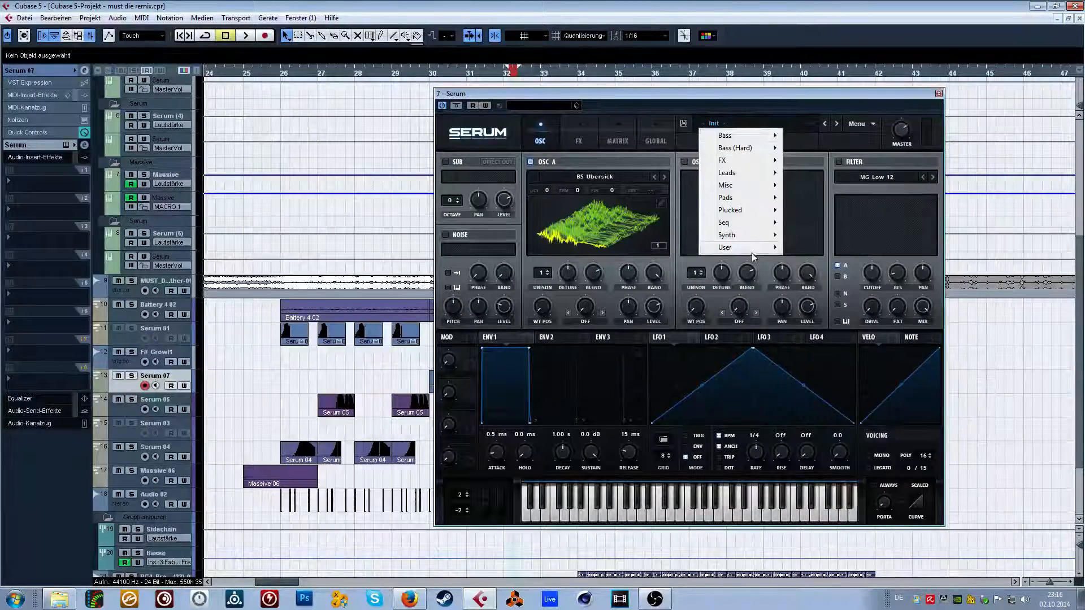
pyautogui.moveTo(751, 249)
pyautogui.click(836, 312)
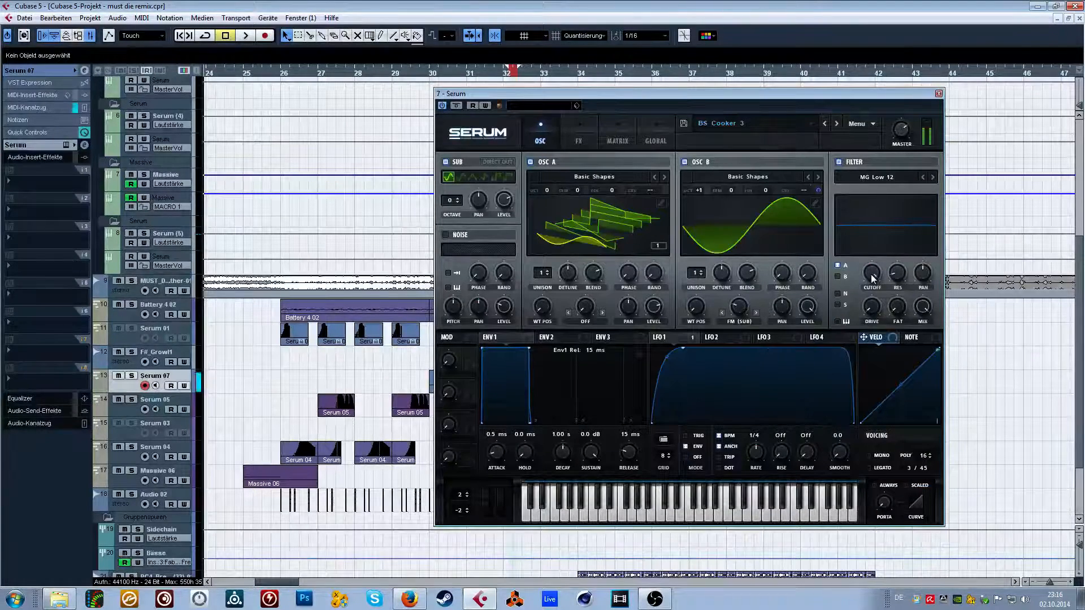
pyautogui.click(774, 125)
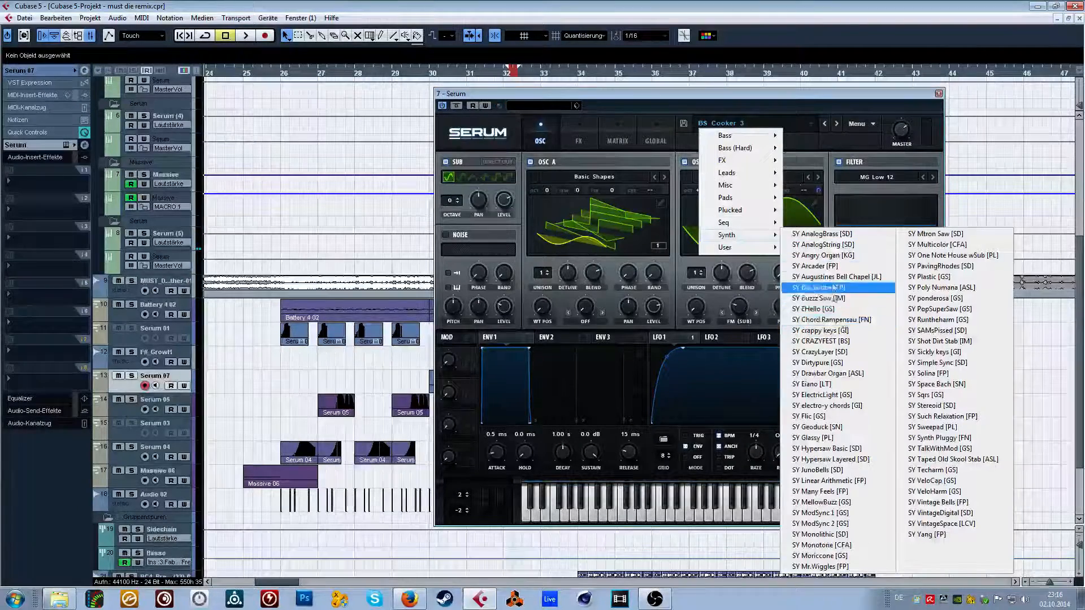
pyautogui.moveTo(768, 248)
pyautogui.click(836, 300)
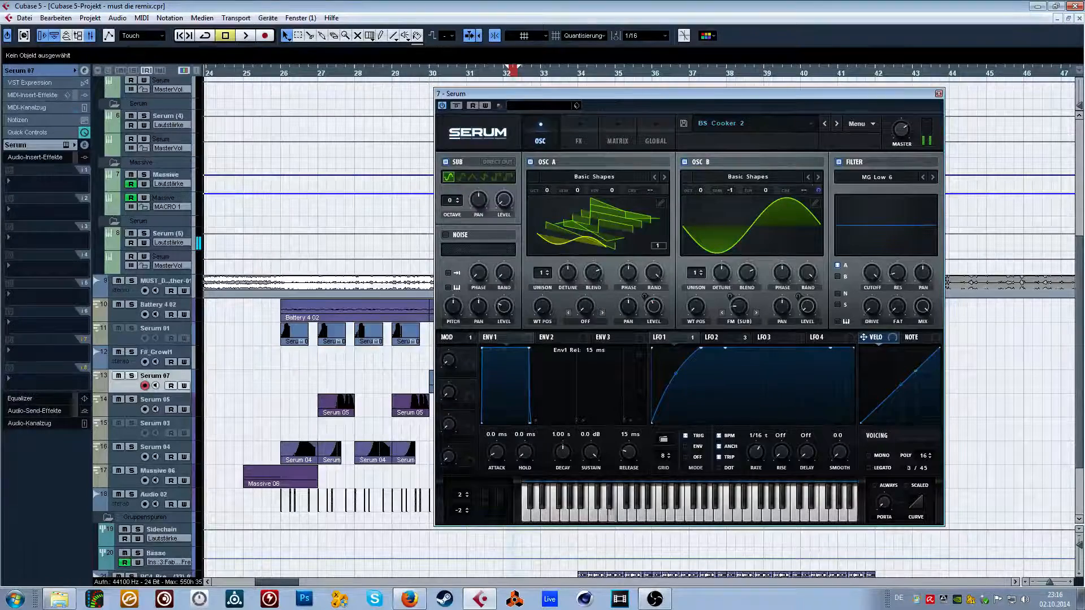
pyautogui.hotkey('alt', 'Tab')
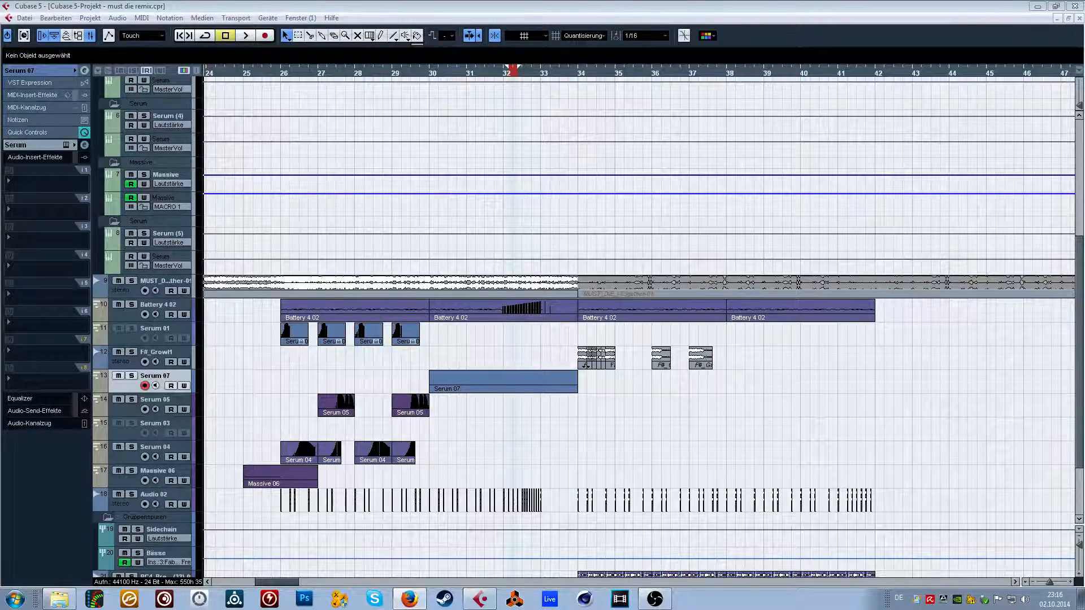
pyautogui.click(829, 223)
pyautogui.click(626, 178)
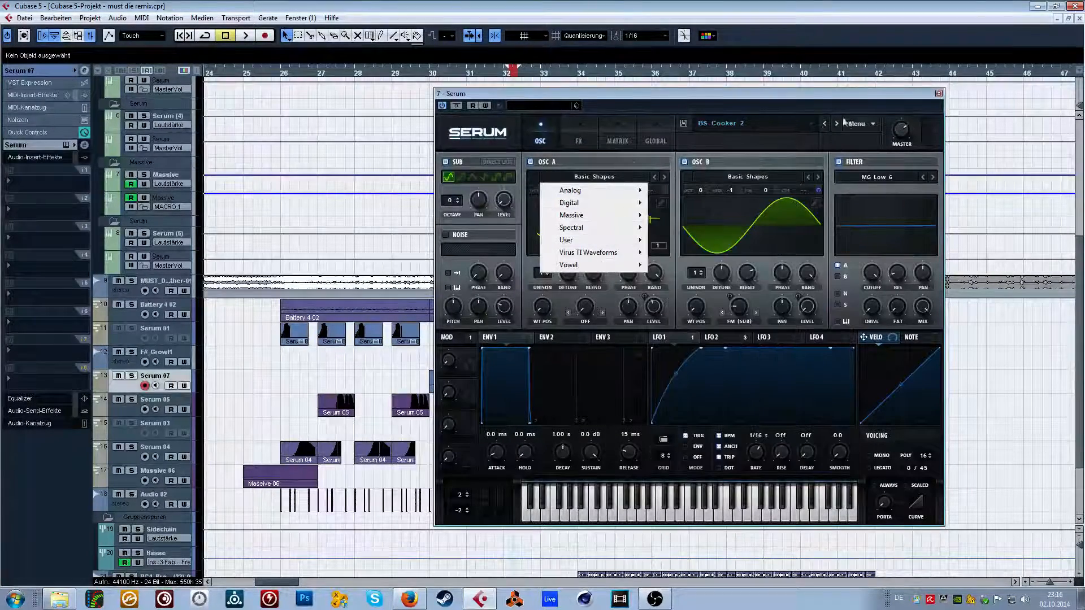
pyautogui.click(753, 126)
# Load the user preset BS Cooker in Serum and set its LFO 1 rate to 1/4 t.
pyautogui.click(752, 125)
pyautogui.moveTo(740, 233)
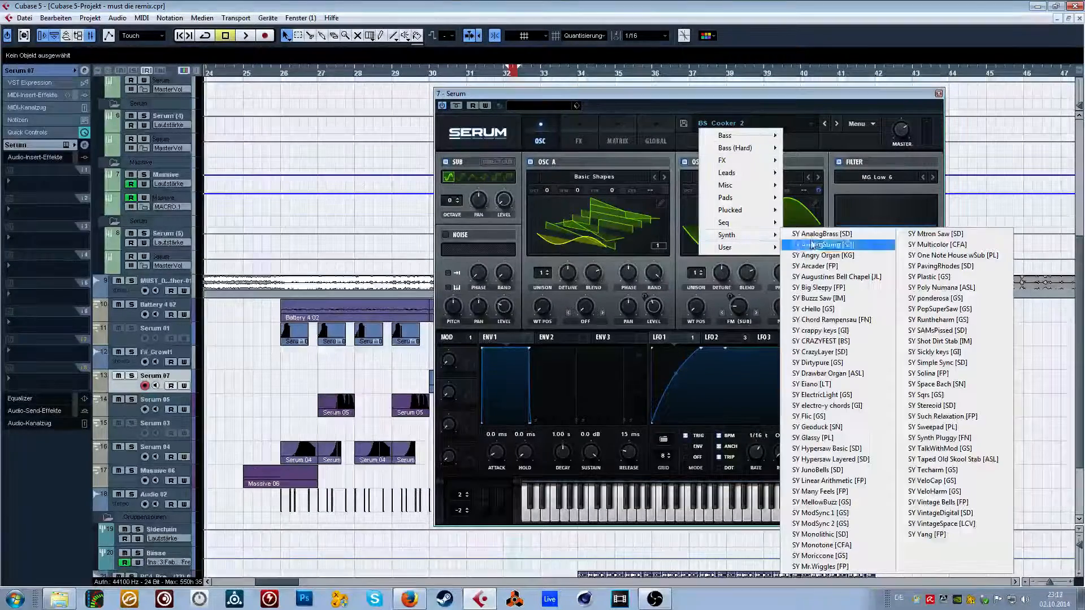
pyautogui.moveTo(751, 254)
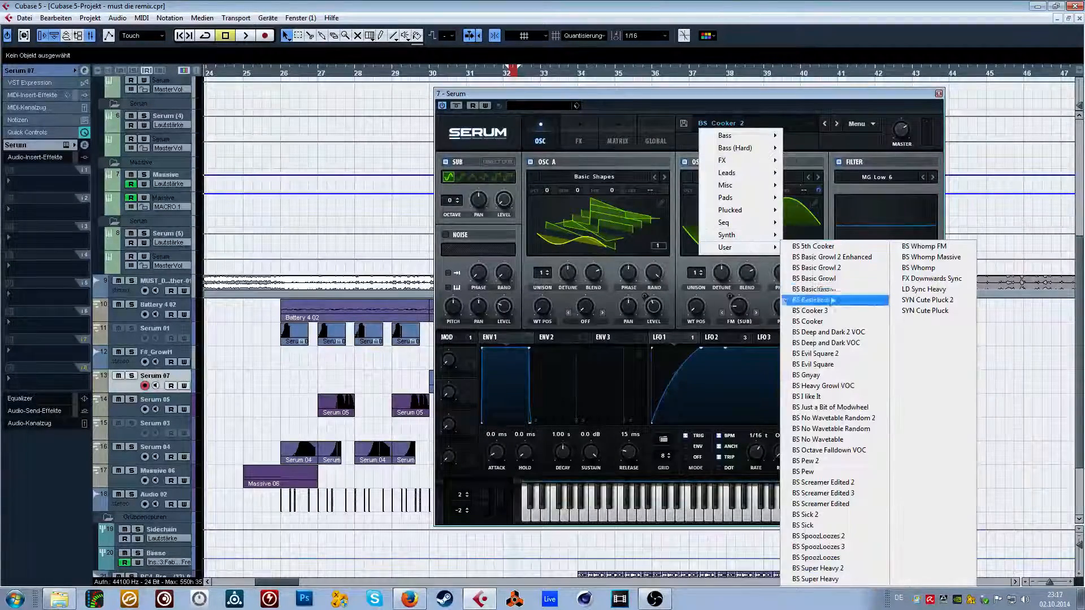
pyautogui.click(825, 321)
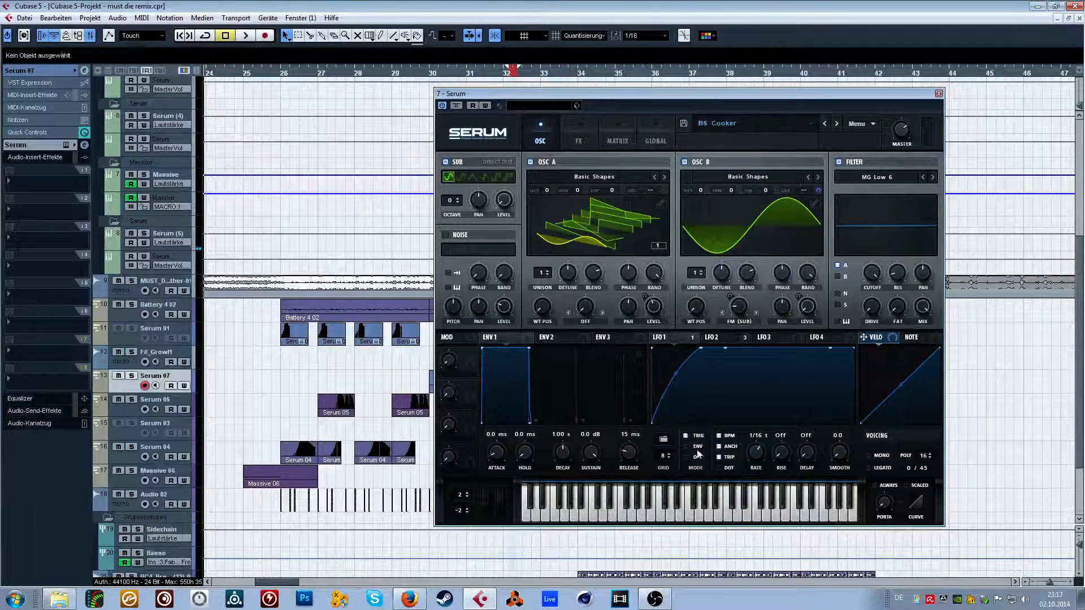
pyautogui.moveTo(755, 467); pyautogui.dragTo(754, 477)
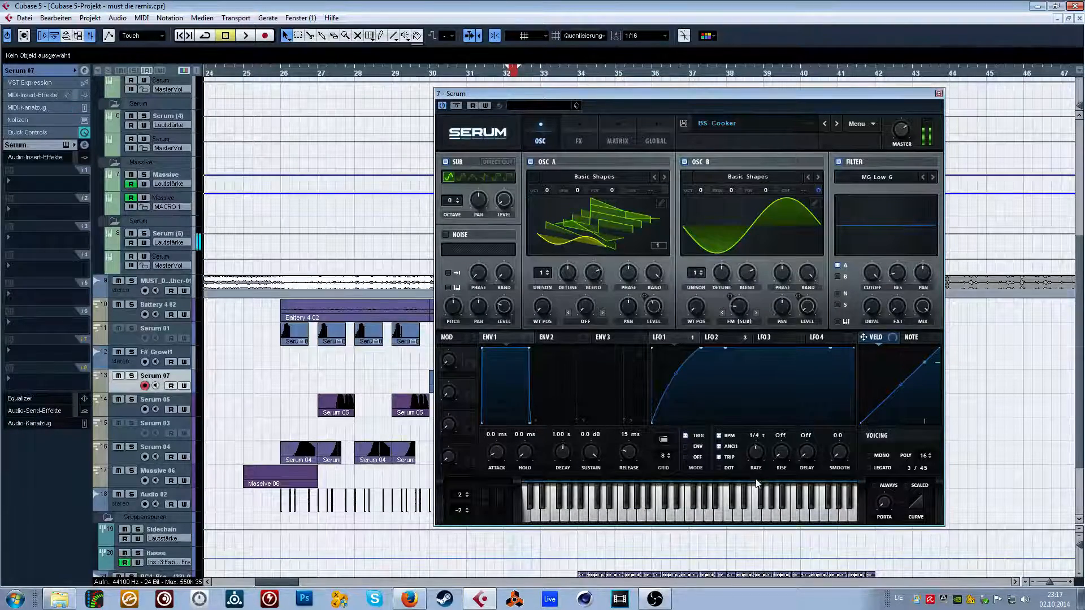
# Examine the preset's LFO 2 curve and its effects page, and return to the oscillator page.
pyautogui.click(705, 337)
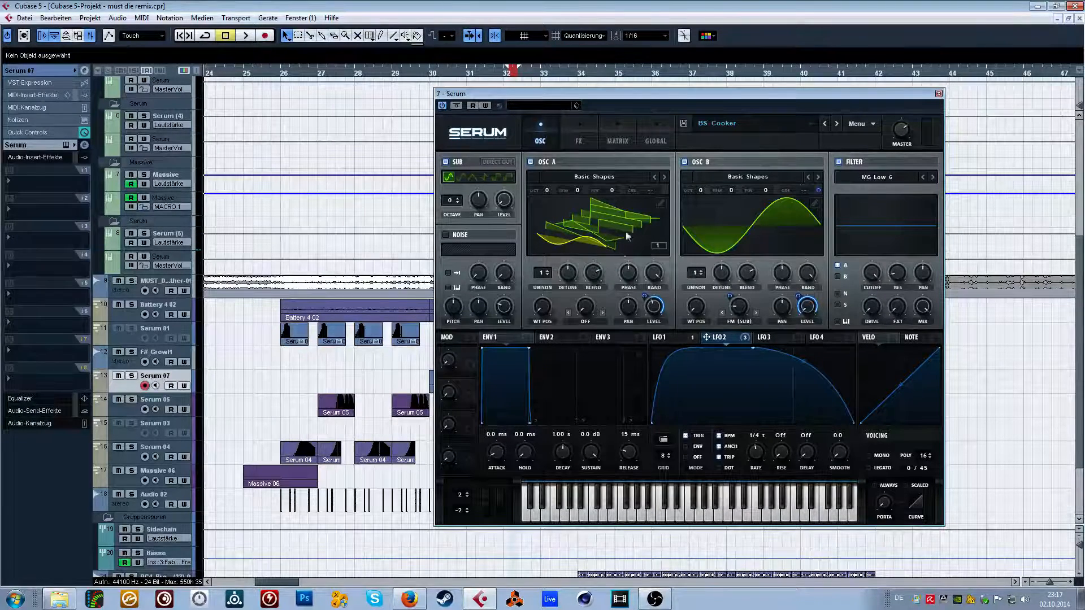
pyautogui.click(590, 130)
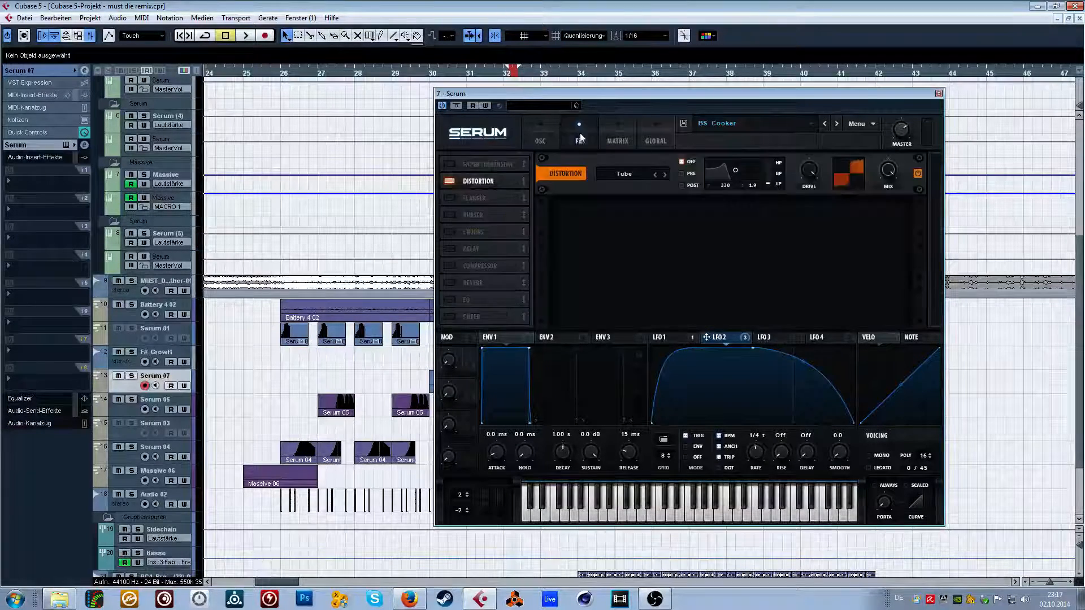
pyautogui.click(552, 131)
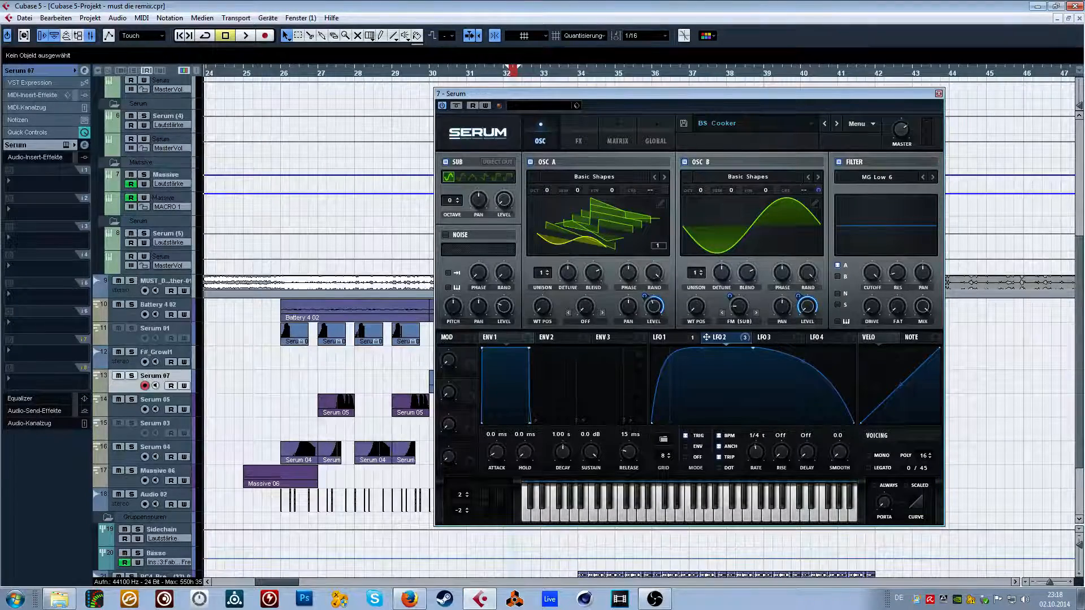
# Move the Serum window over the arrangement so that it leaves the transport panel uncovered.
pyautogui.moveTo(736, 94); pyautogui.dragTo(561, 70)
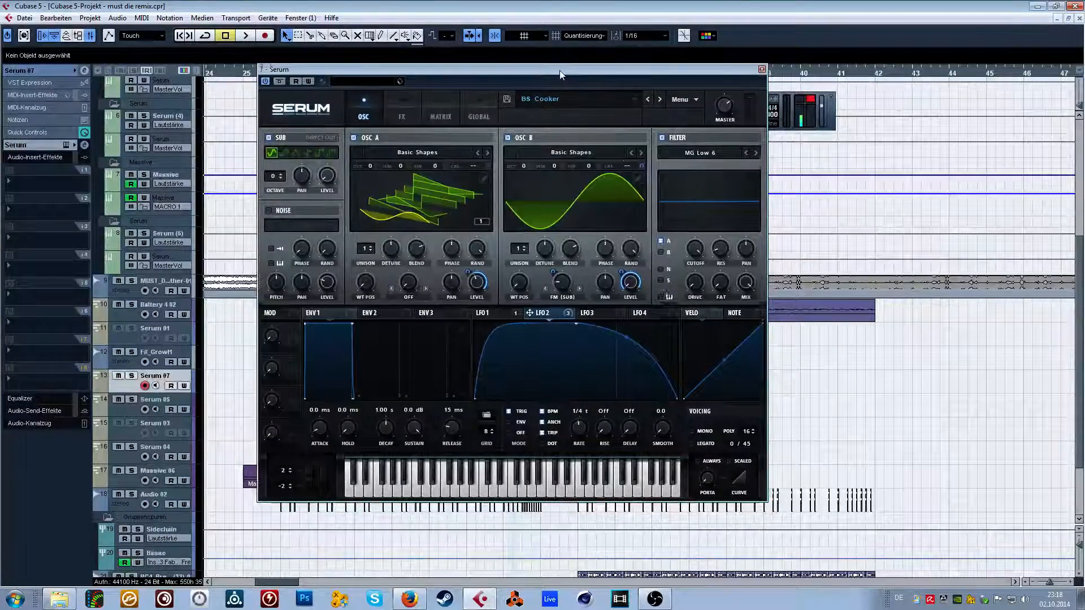
pyautogui.moveTo(561, 70); pyautogui.dragTo(543, 92)
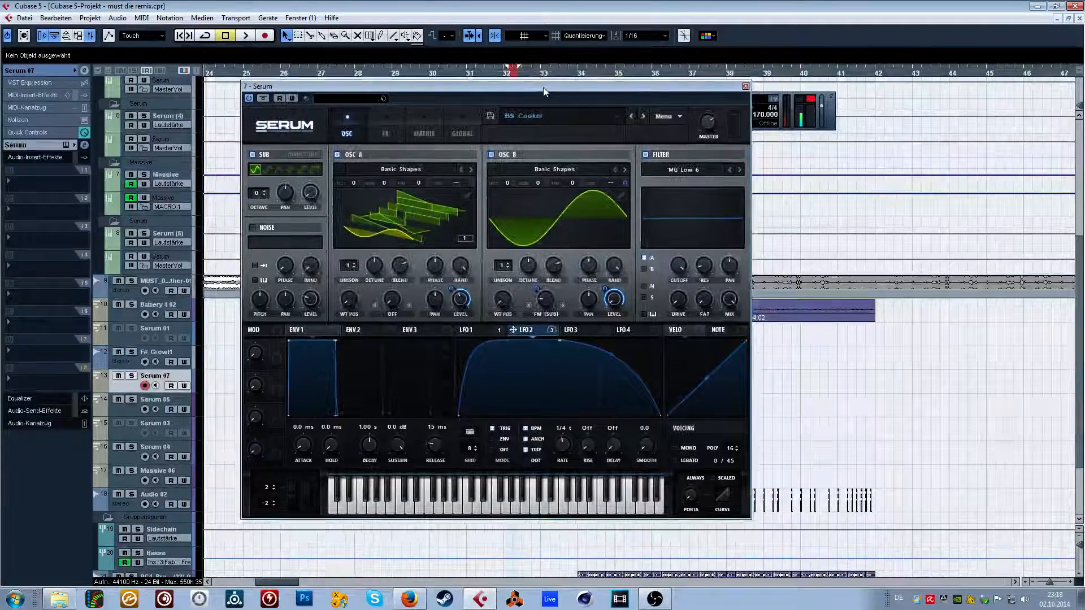